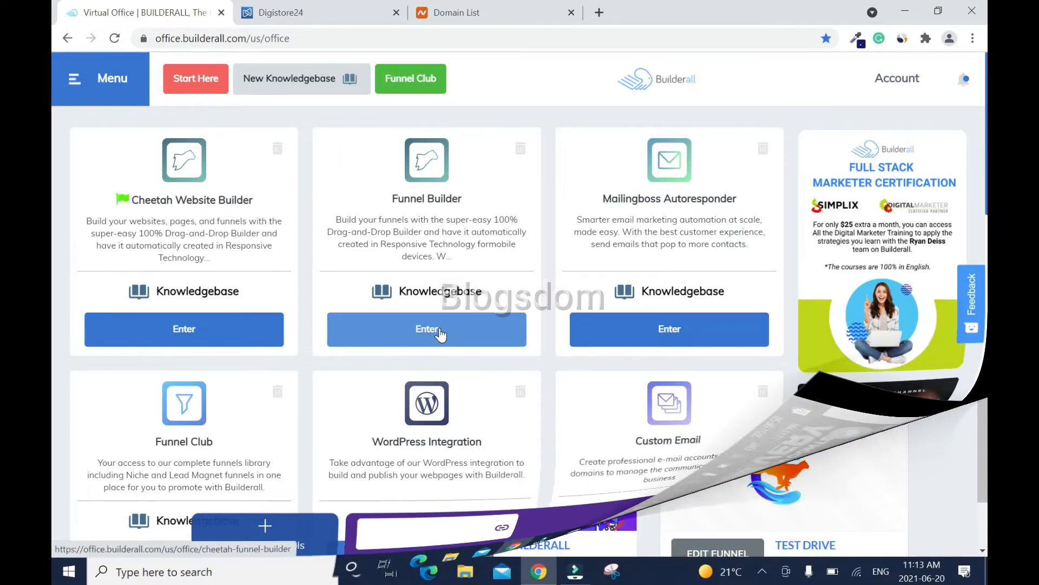
- Open the Funnel Builder from the Builderall dashboard
{"action": "left_click", "coordinate": [440, 333]}
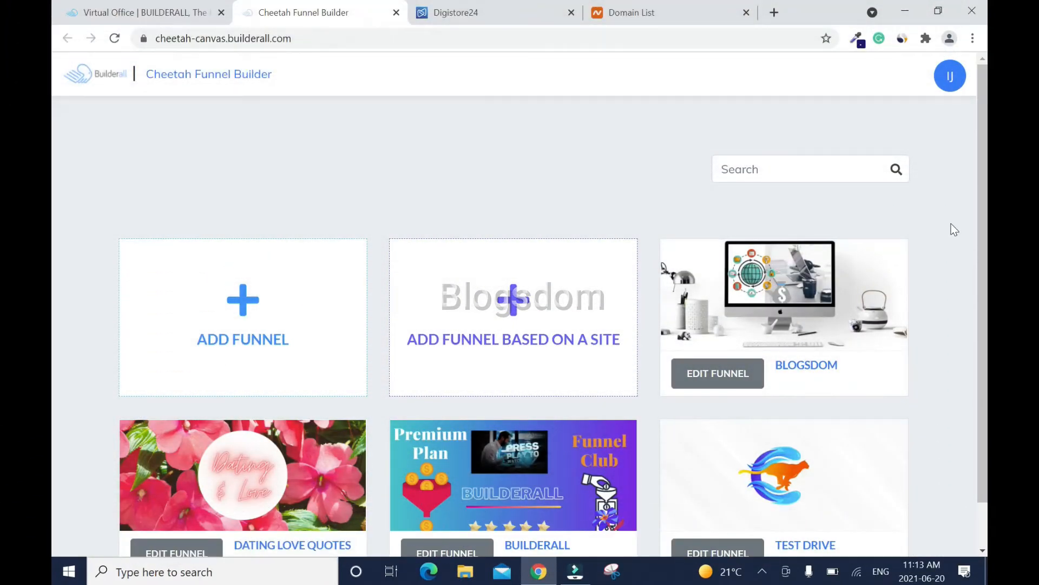
{"action": "scroll", "coordinate": [53, 271], "scroll_direction": "down", "scroll_amount": 1}
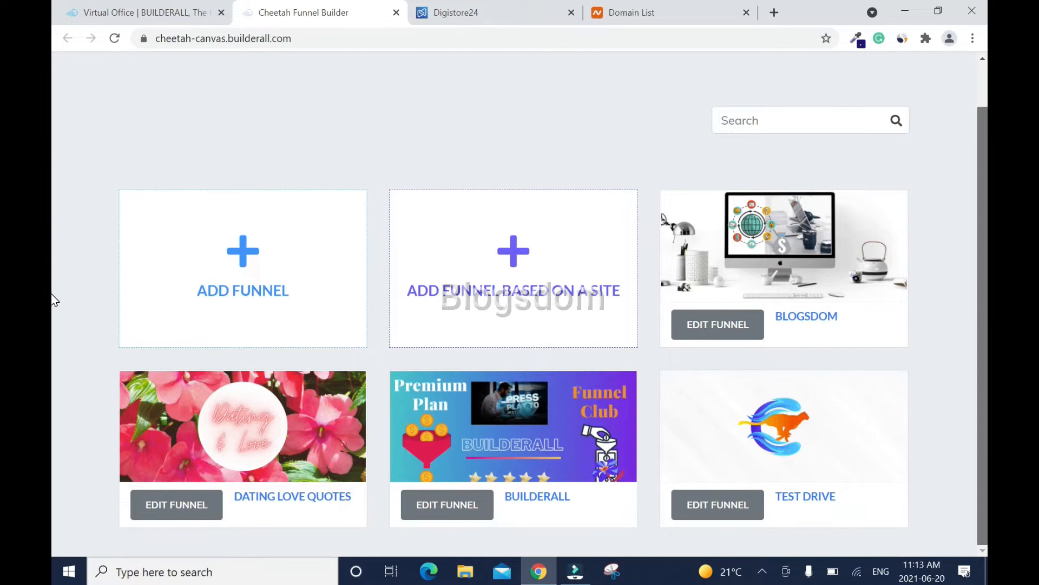
{"action": "scroll", "coordinate": [53, 299], "scroll_direction": "up", "scroll_amount": 1}
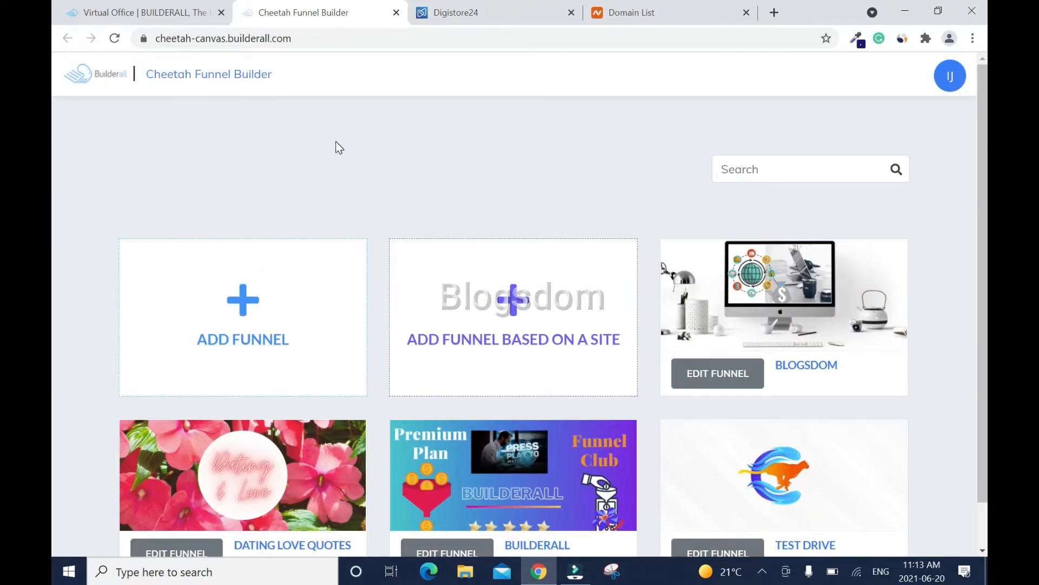
- Check the Cheetah Website Builder site list, then close it and return to the funnels list
{"action": "key", "text": "ctrl+shift+Tab"}
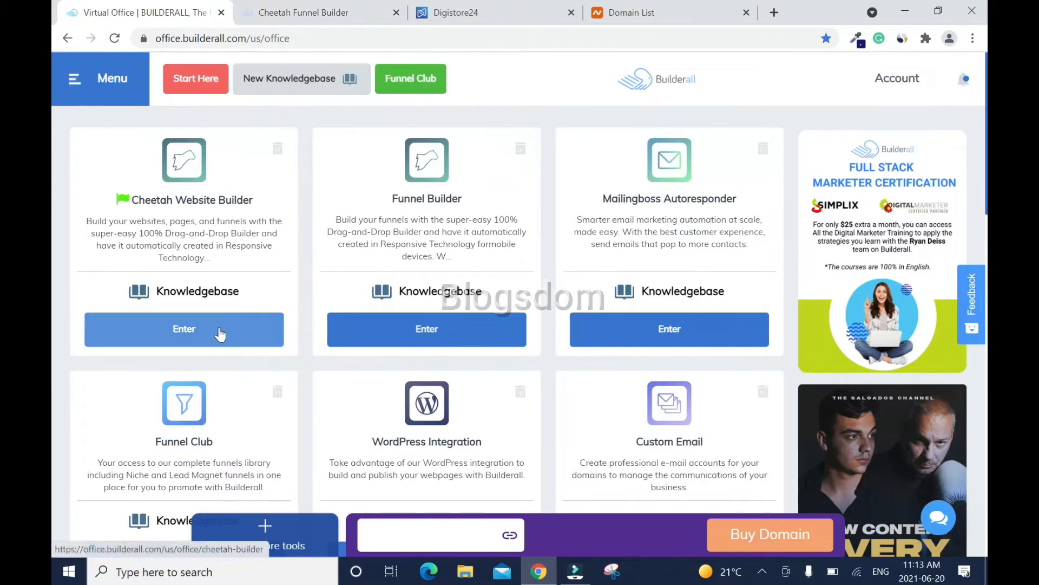
{"action": "left_click", "coordinate": [220, 331]}
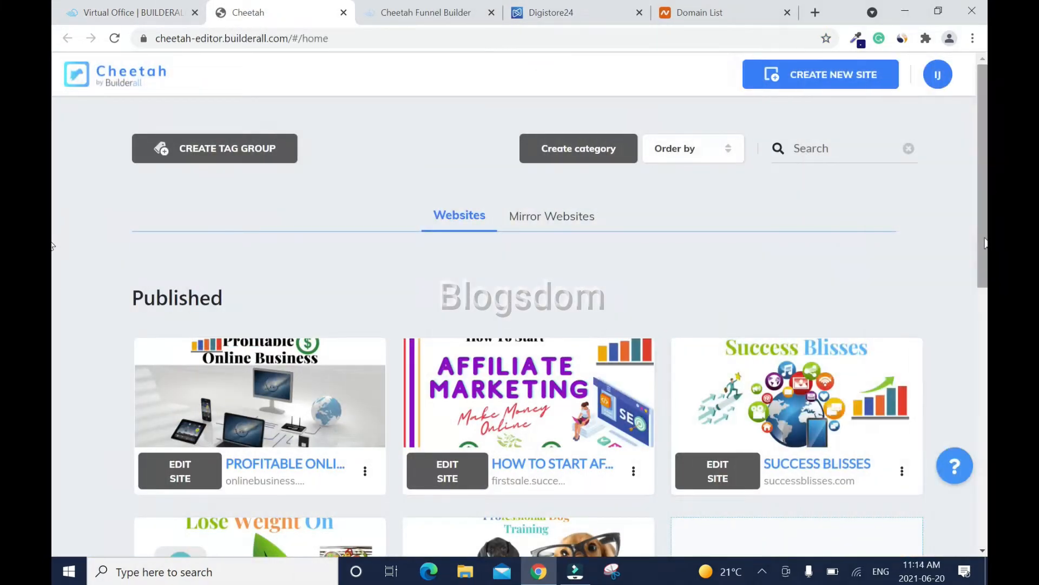
{"action": "scroll", "coordinate": [54, 299], "scroll_direction": "down", "scroll_amount": 2}
{"action": "scroll", "coordinate": [53, 300], "scroll_direction": "down", "scroll_amount": 7}
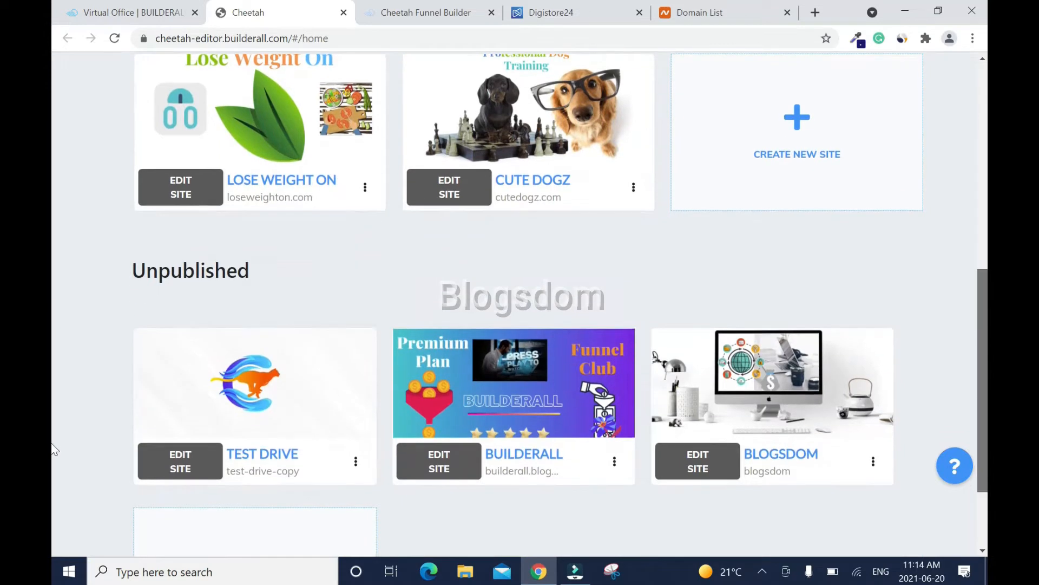
{"action": "mouse_move", "coordinate": [544, 339]}
{"action": "scroll", "coordinate": [544, 339], "scroll_direction": "up", "scroll_amount": 10}
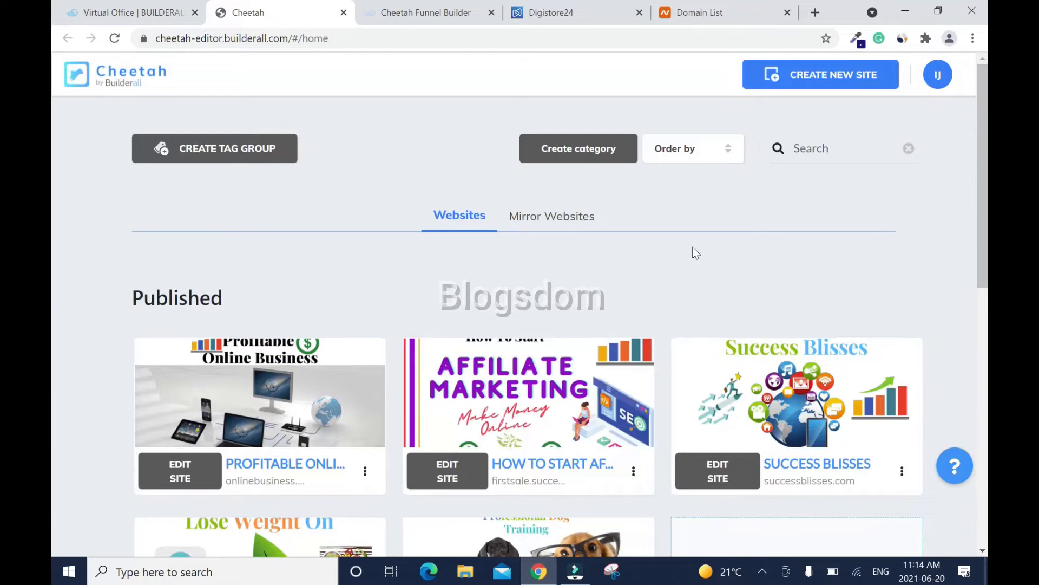
{"action": "left_click", "coordinate": [343, 12]}
{"action": "left_click", "coordinate": [333, 20]}
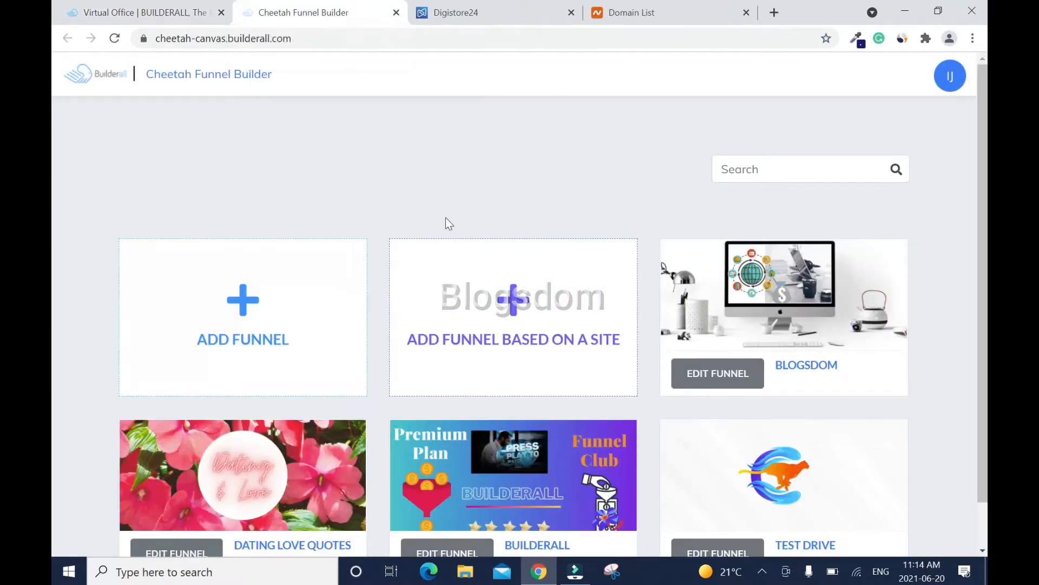
- Add a funnel titled 'Make Money on YouTube' with the Blank Theme Funnel theme and create it
{"action": "left_click", "coordinate": [245, 313]}
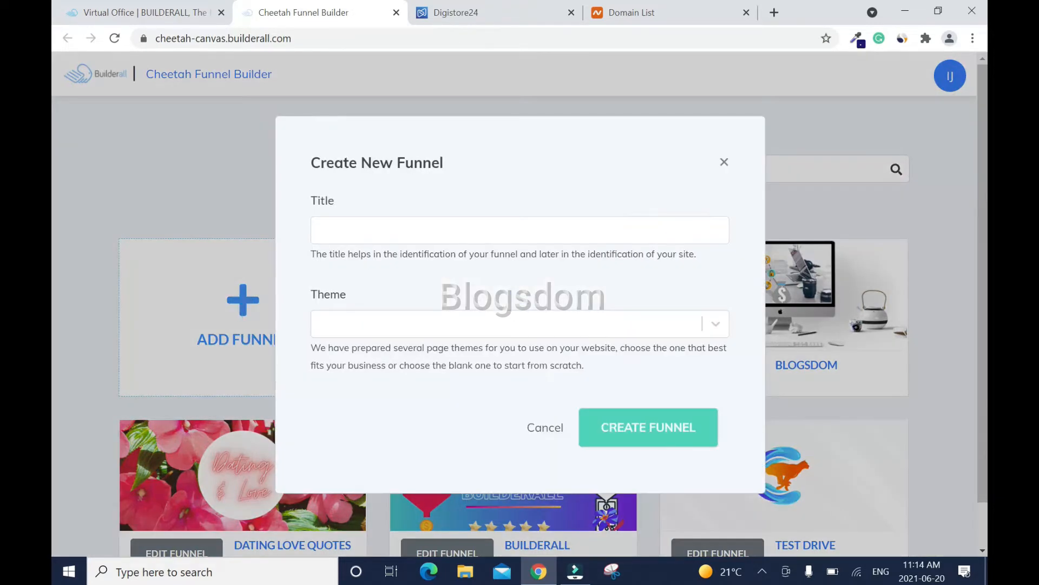
{"action": "type", "text": "Make "}
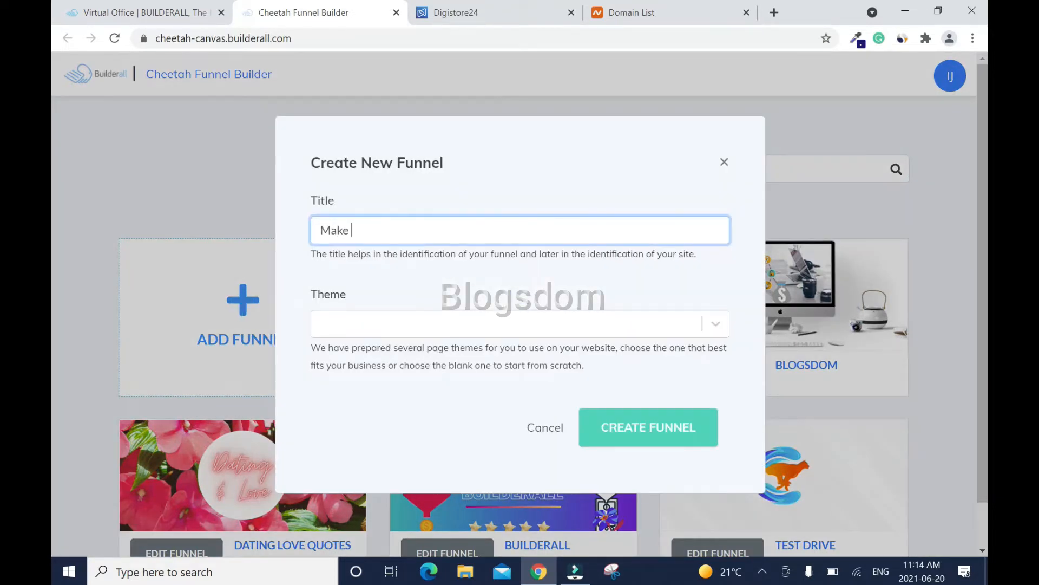
{"action": "type", "text": "Money on YouTube"}
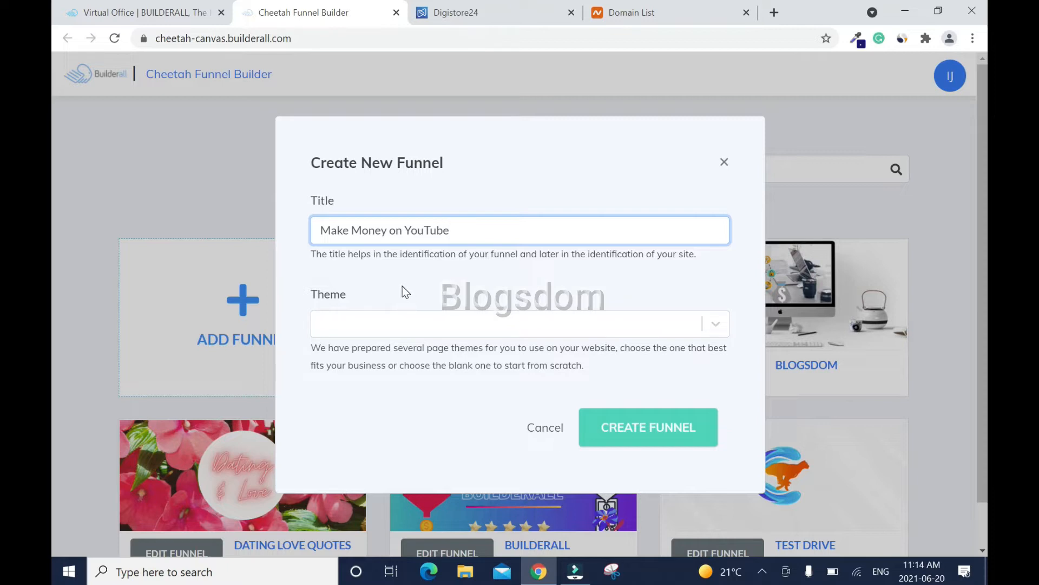
{"action": "left_click", "coordinate": [669, 297]}
{"action": "left_click", "coordinate": [722, 330]}
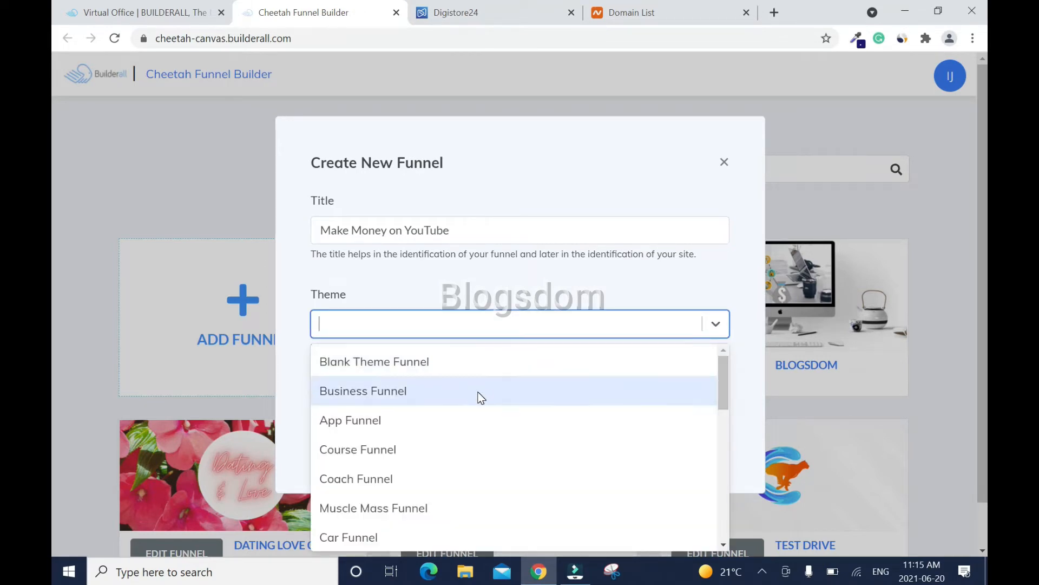
{"action": "mouse_move", "coordinate": [725, 377]}
{"action": "left_mouse_down"}
{"action": "mouse_move", "coordinate": [732, 519]}
{"action": "mouse_move", "coordinate": [725, 377]}
{"action": "left_mouse_up"}
{"action": "left_click", "coordinate": [455, 367]}
{"action": "left_click", "coordinate": [653, 432]}
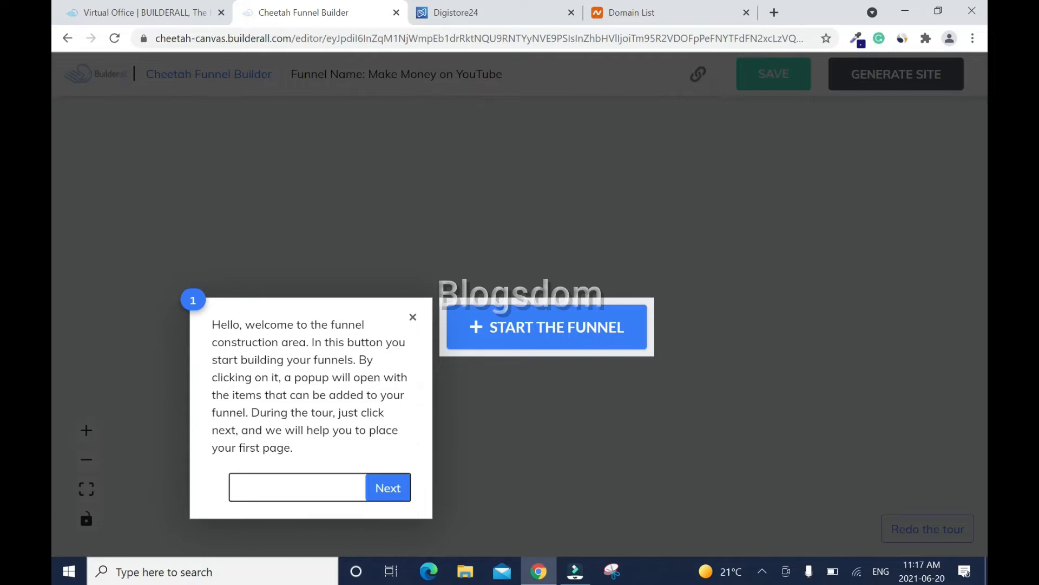
- Step through the four welcome-tour screens, then close the tour
{"action": "left_click", "coordinate": [383, 494]}
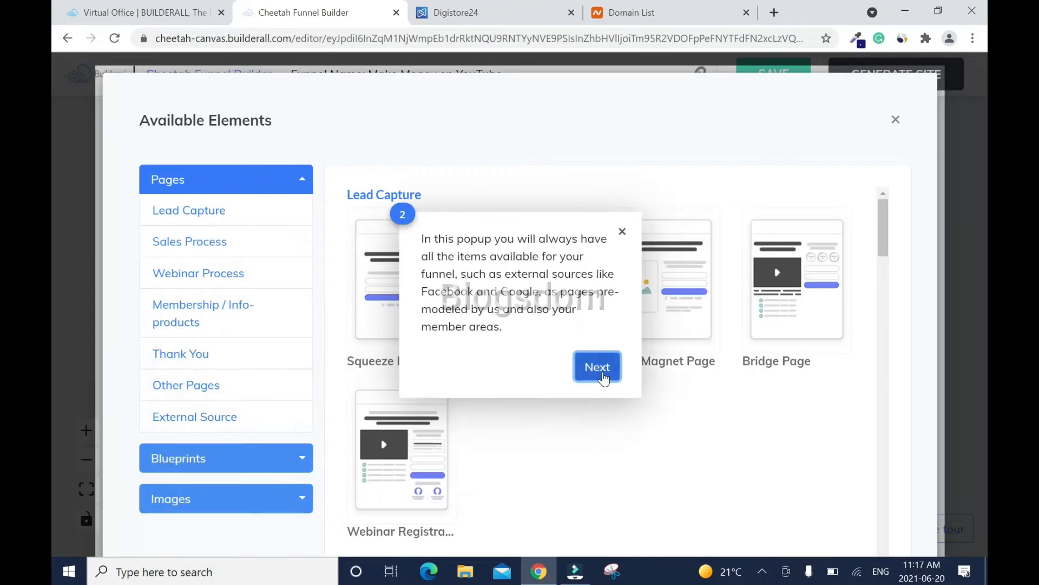
{"action": "left_click", "coordinate": [601, 368]}
{"action": "left_click", "coordinate": [530, 262]}
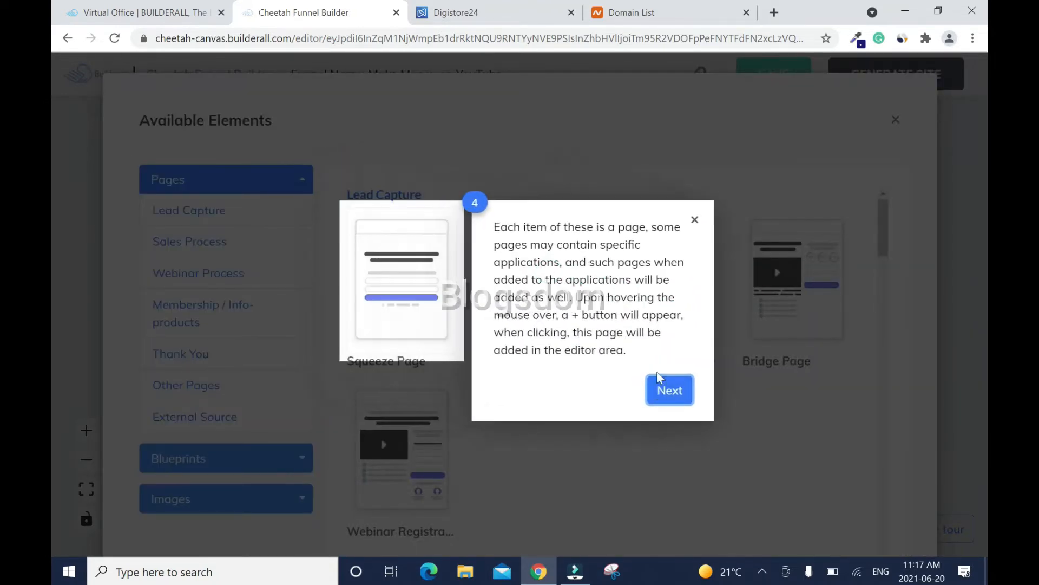
{"action": "left_click", "coordinate": [656, 392]}
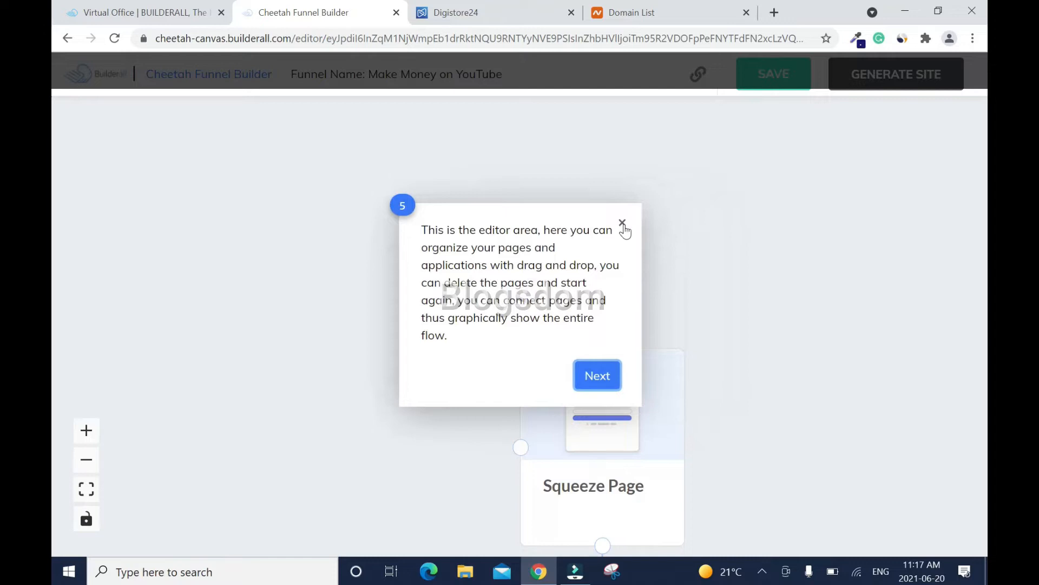
{"action": "left_click", "coordinate": [623, 223]}
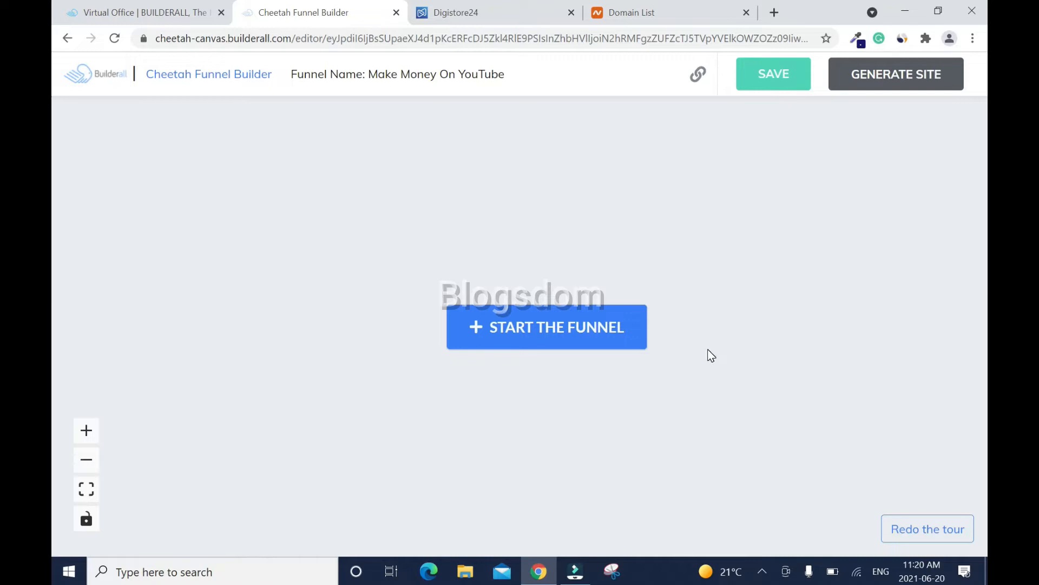
- Save the funnel, generate its site, and open that site in the website editor
{"action": "left_click", "coordinate": [789, 79]}
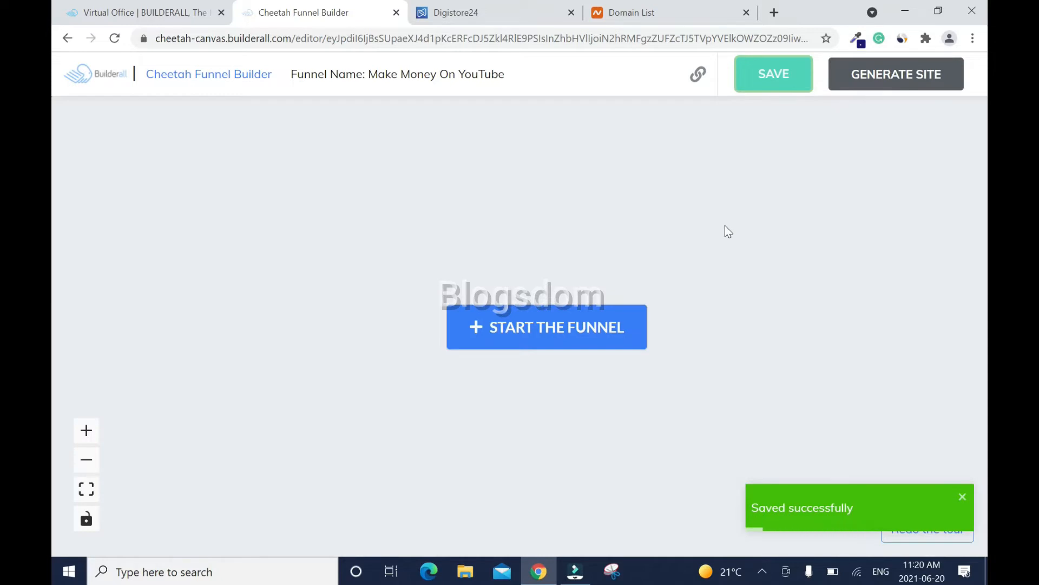
{"action": "left_click", "coordinate": [896, 82]}
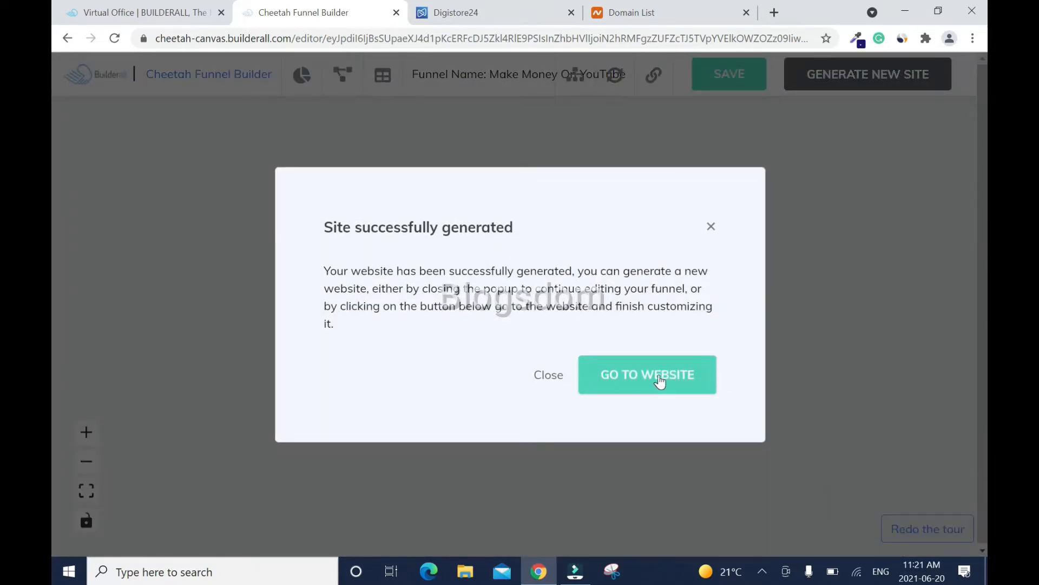
{"action": "left_click", "coordinate": [659, 378]}
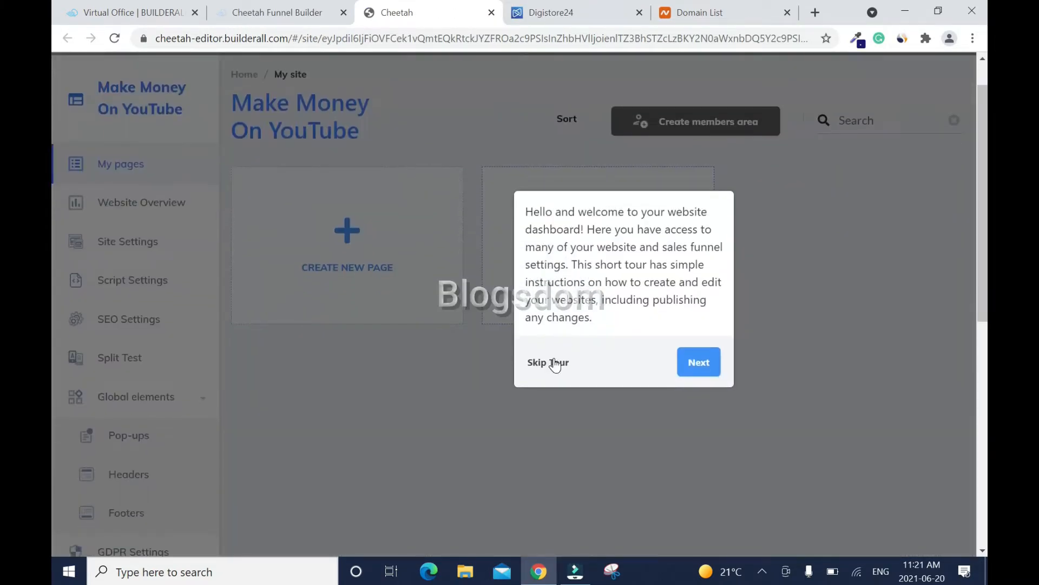
- Dismiss the site editor's tour and review the Cheetah website list from the dashboard
{"action": "left_click", "coordinate": [555, 364]}
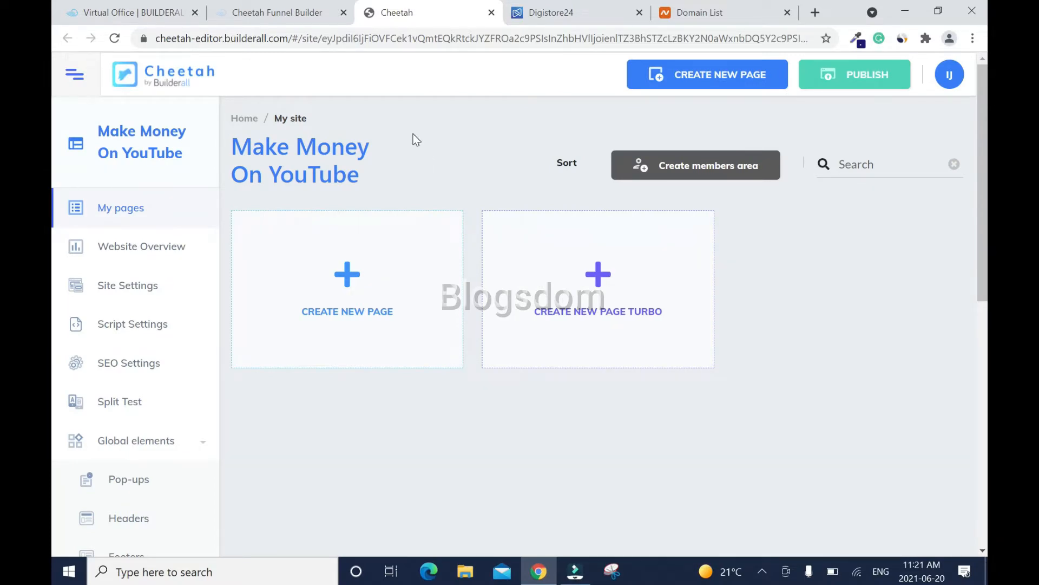
{"action": "left_click", "coordinate": [130, 12]}
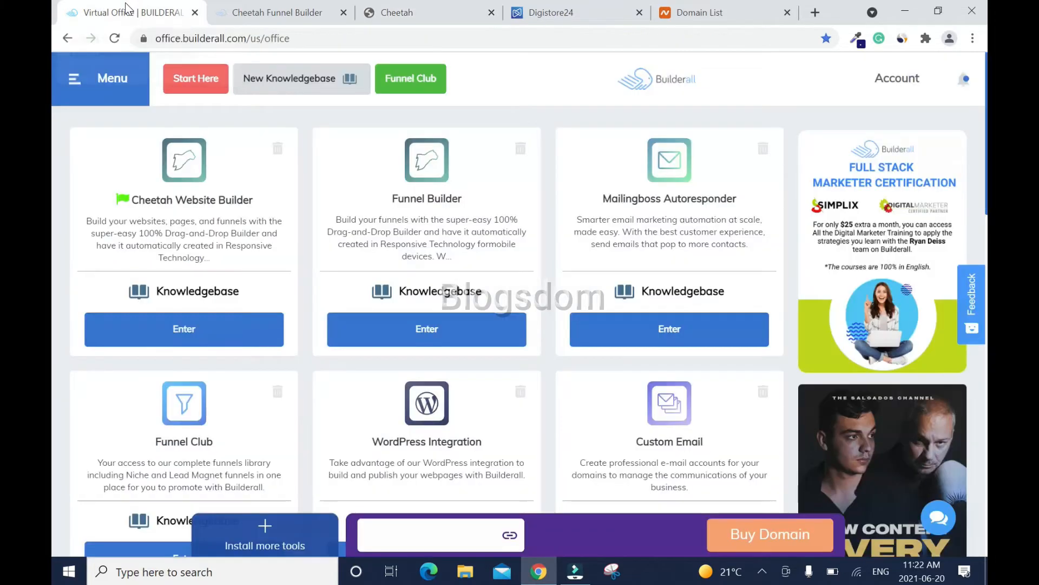
{"action": "left_click", "coordinate": [219, 333]}
{"action": "scroll", "coordinate": [54, 262], "scroll_direction": "down", "scroll_amount": 5}
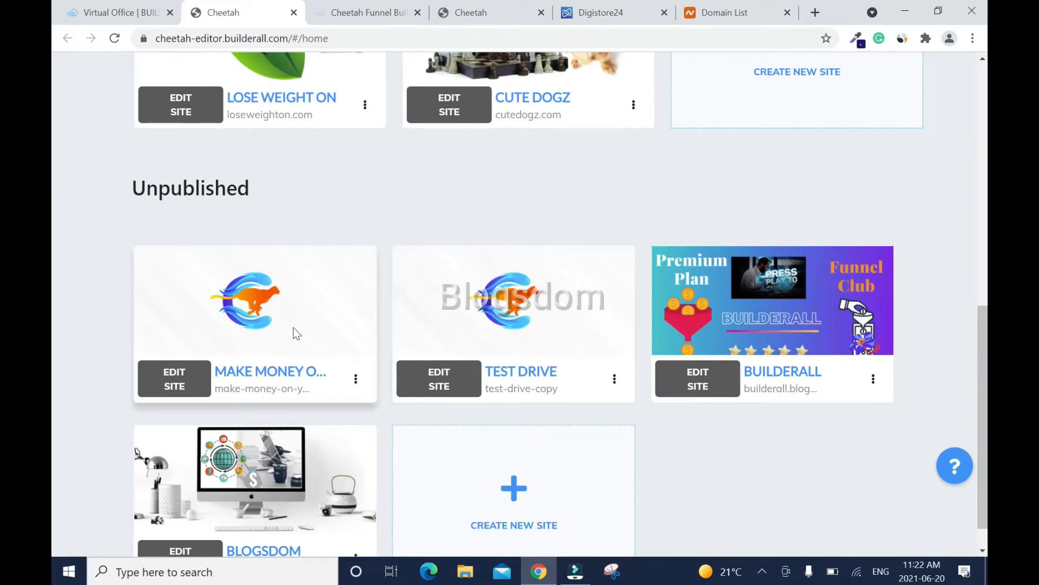
{"action": "scroll", "coordinate": [53, 145], "scroll_direction": "up", "scroll_amount": 3}
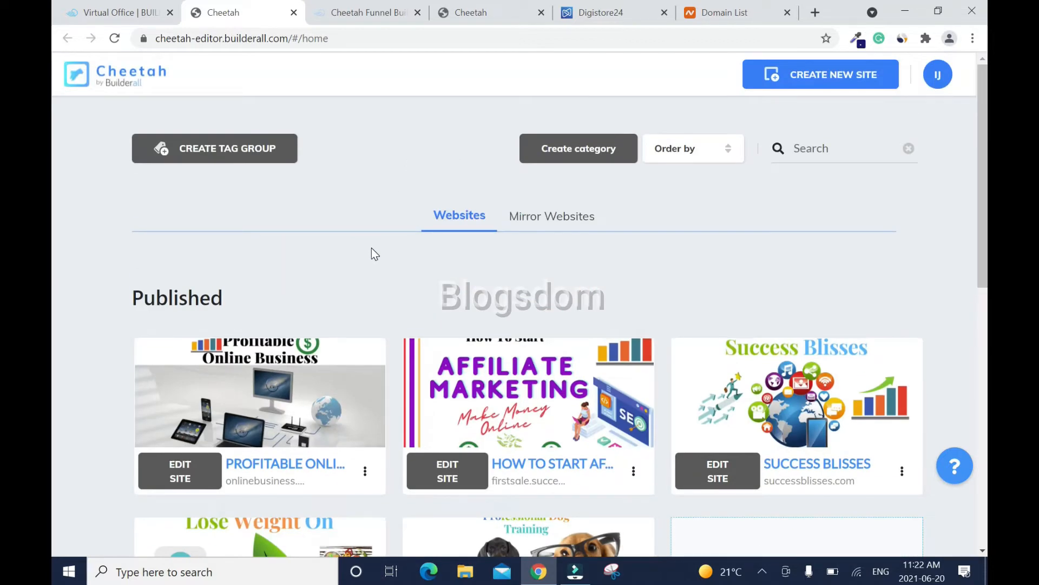
- Close the duplicate website list and the funnel editor, returning to the site's pages
{"action": "left_click", "coordinate": [294, 12]}
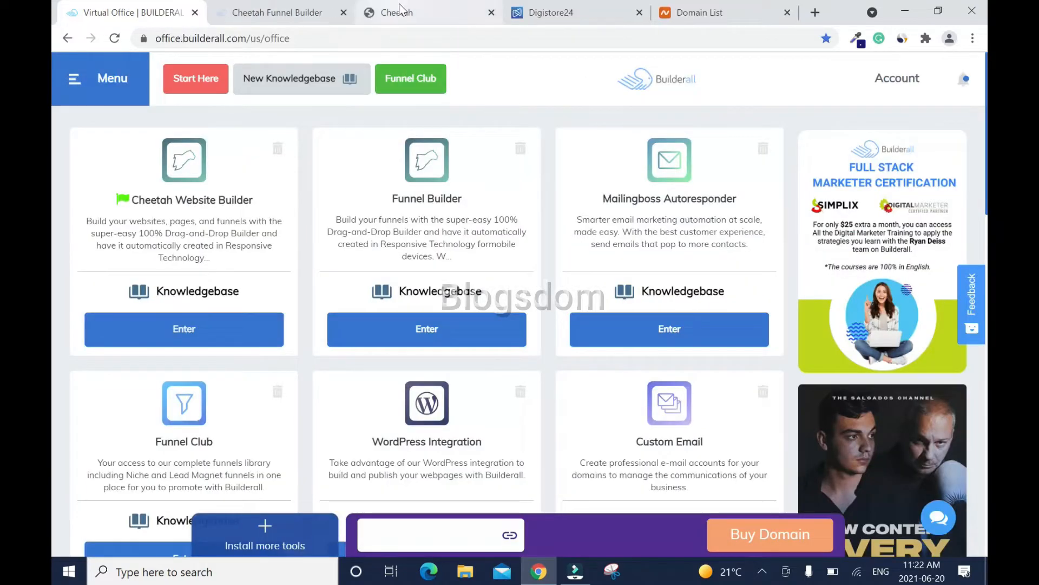
{"action": "left_click", "coordinate": [399, 3]}
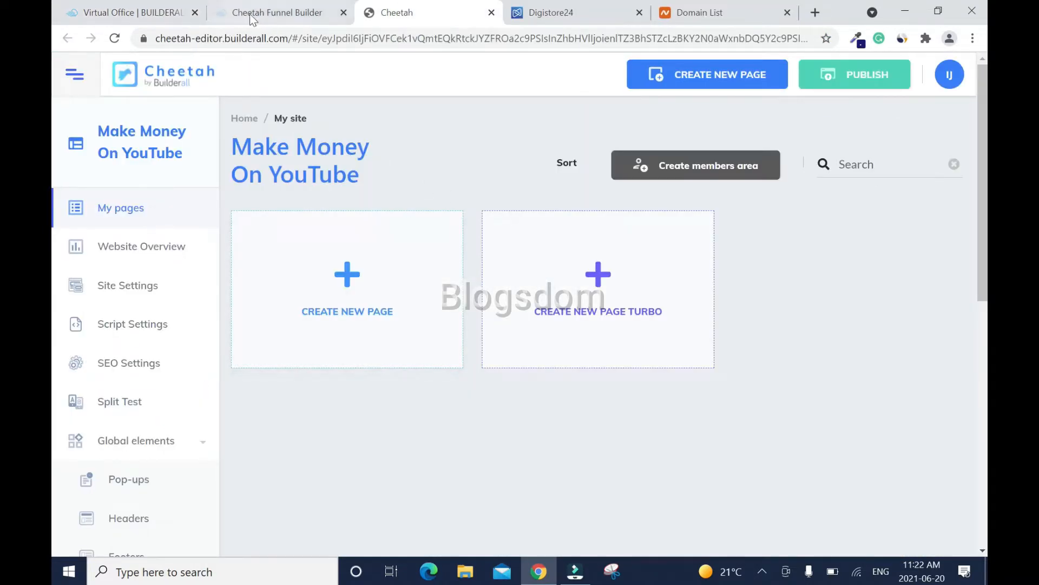
{"action": "left_click", "coordinate": [271, 16]}
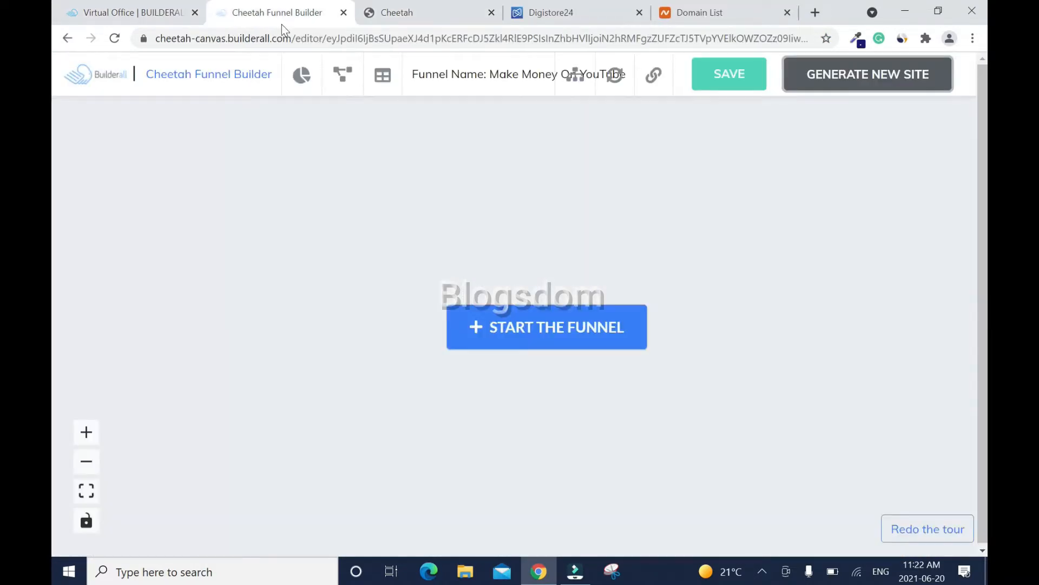
{"action": "left_click", "coordinate": [344, 13]}
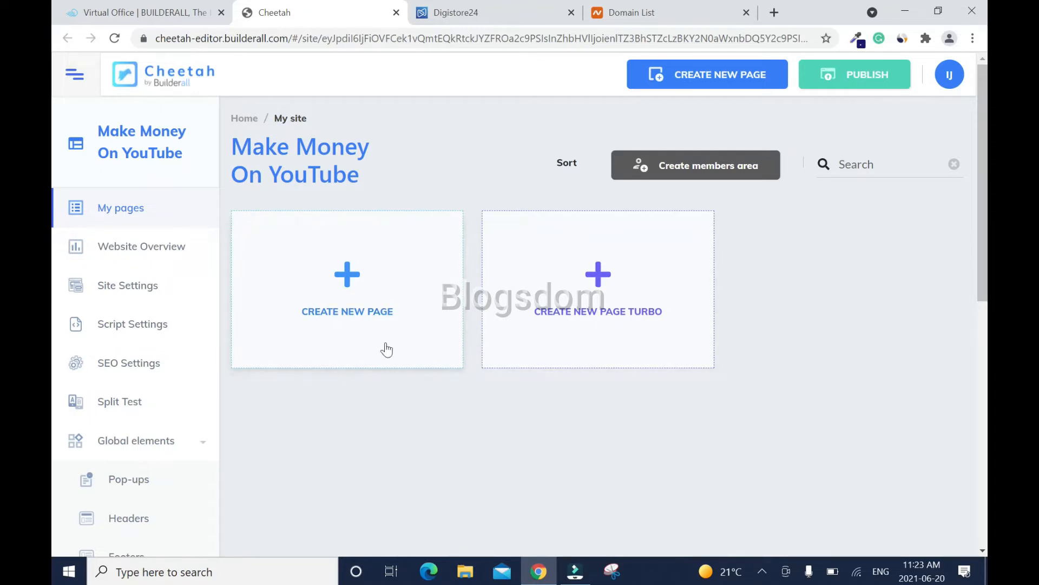
- Add a new page named 'Make Money YouTube'
{"action": "left_click", "coordinate": [348, 277]}
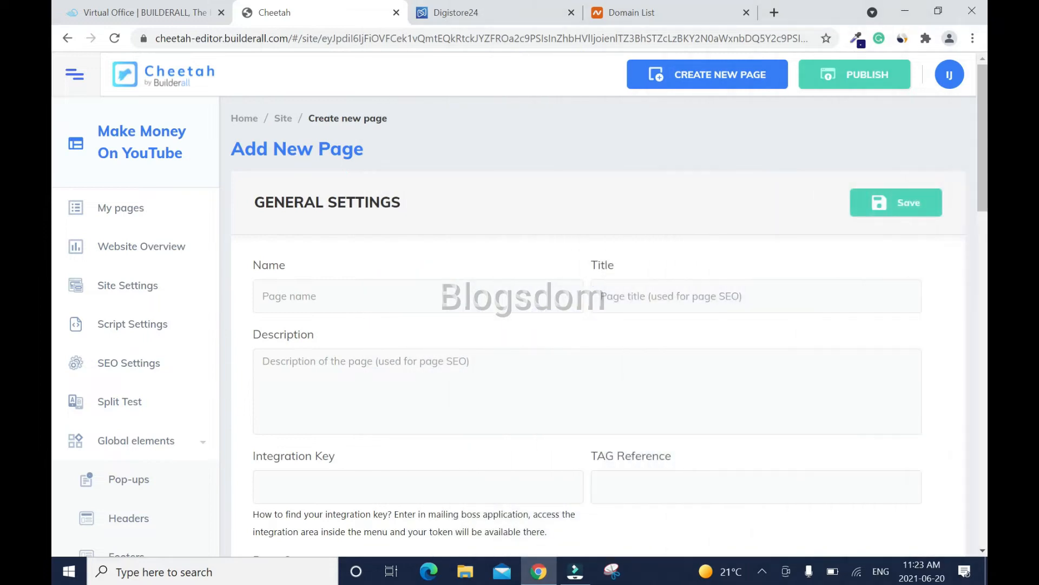
{"action": "left_click", "coordinate": [418, 297]}
{"action": "type", "text": "Make Money YouTube"}
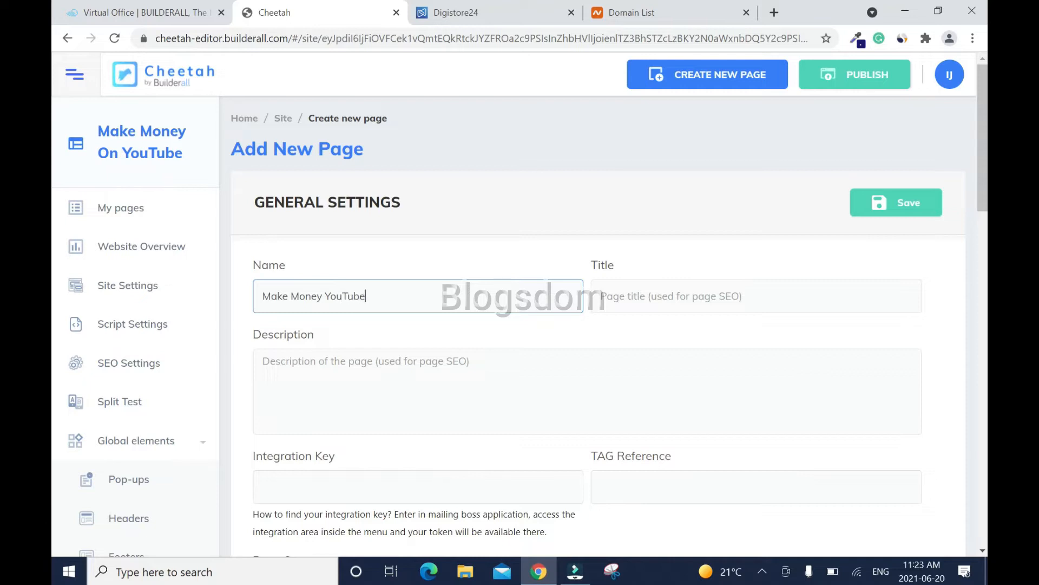
{"action": "scroll", "coordinate": [596, 303], "scroll_direction": "down", "scroll_amount": 3}
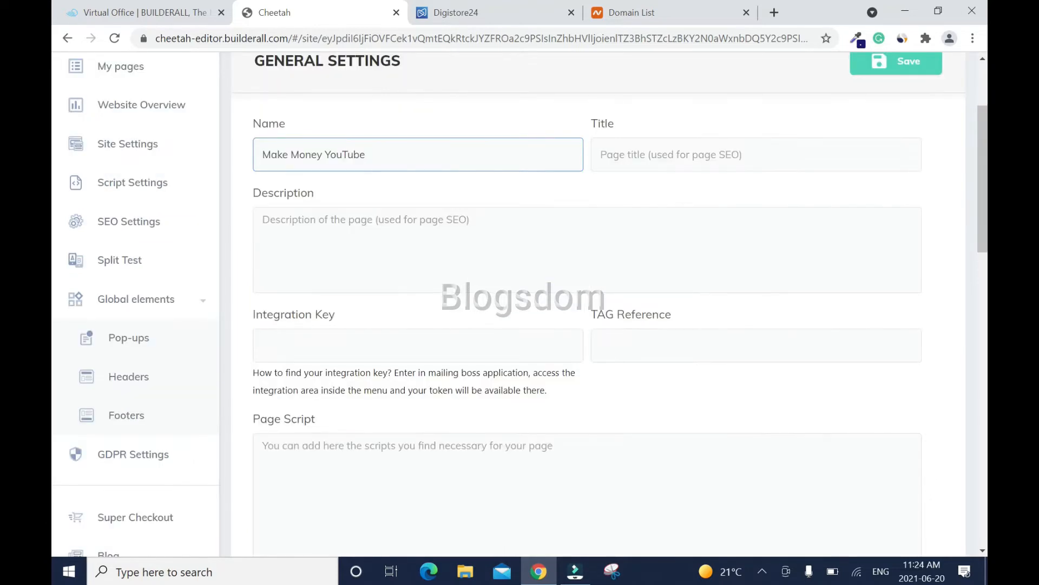
- Enter the description 'How to monetize a YouTube channel and make money.' and scroll to Page share image
{"action": "left_click", "coordinate": [587, 250]}
{"action": "type", "text": "How to mone"}
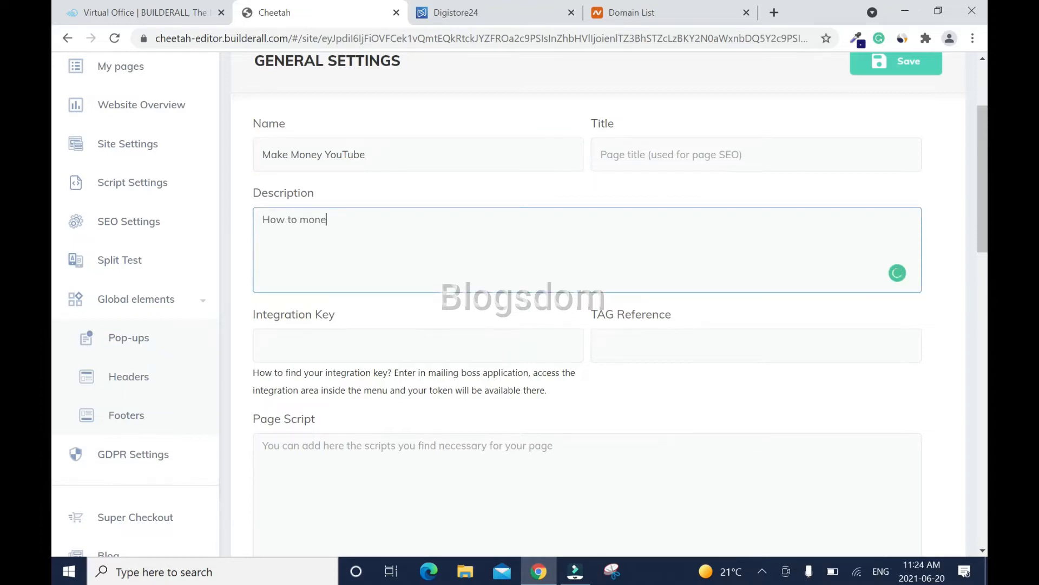
{"action": "type", "text": "tize a YouTube channel and make money."}
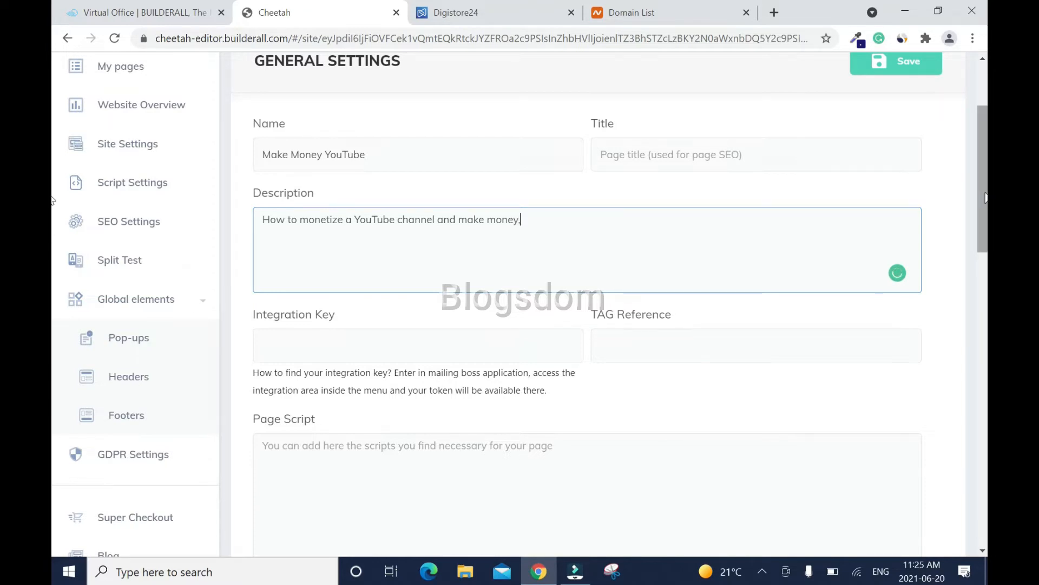
{"action": "scroll", "coordinate": [985, 198], "scroll_direction": "down", "scroll_amount": 2}
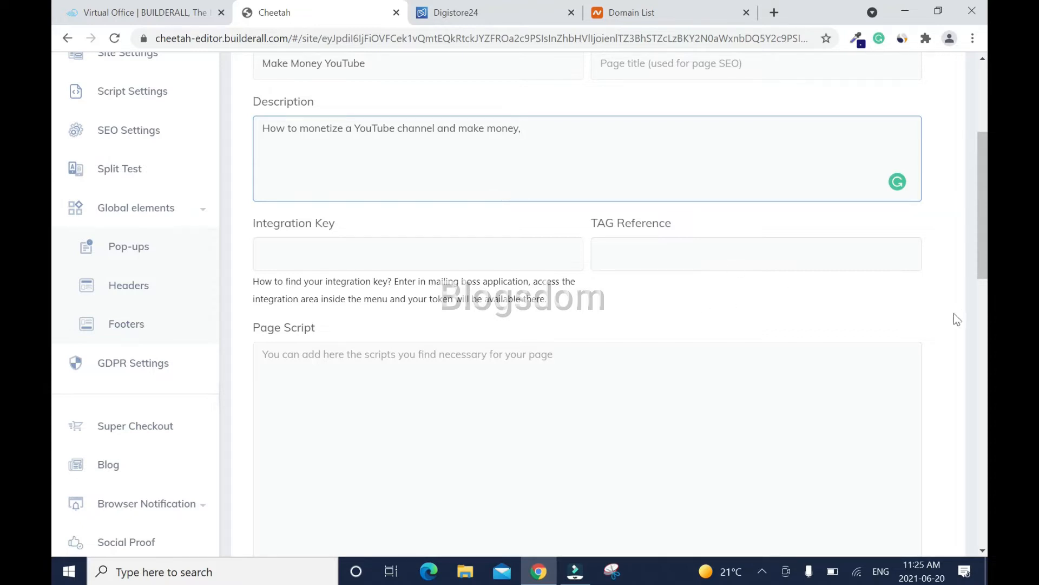
{"action": "scroll", "coordinate": [53, 244], "scroll_direction": "down", "scroll_amount": 2}
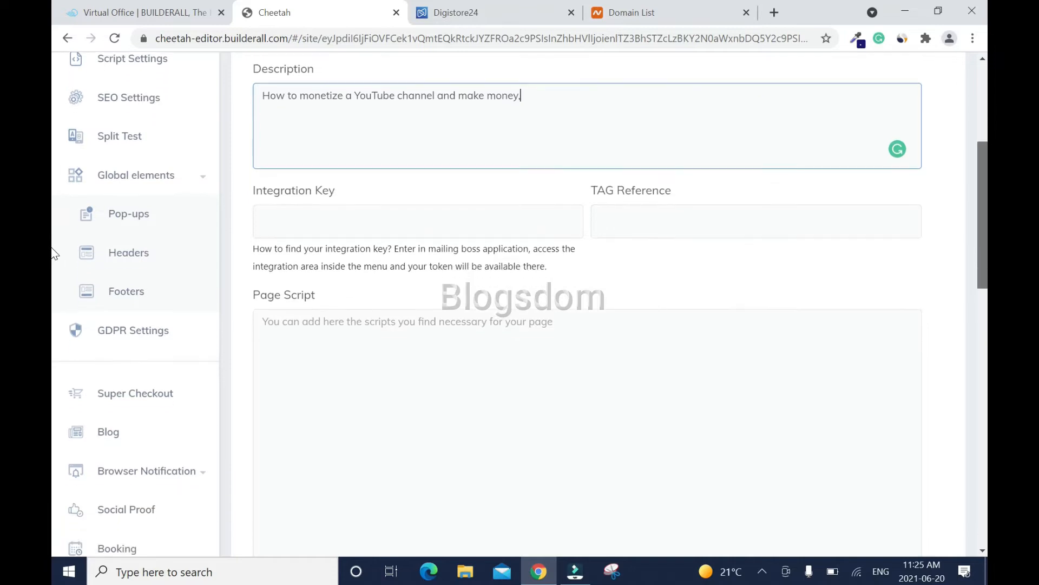
{"action": "scroll", "coordinate": [53, 276], "scroll_direction": "down", "scroll_amount": 10}
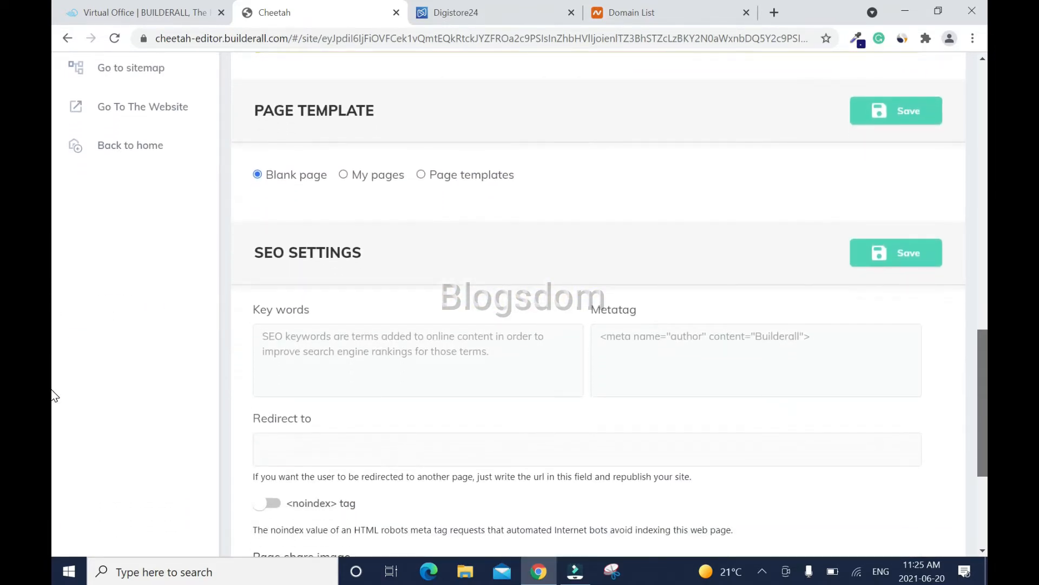
{"action": "scroll", "coordinate": [53, 398], "scroll_direction": "down", "scroll_amount": 4}
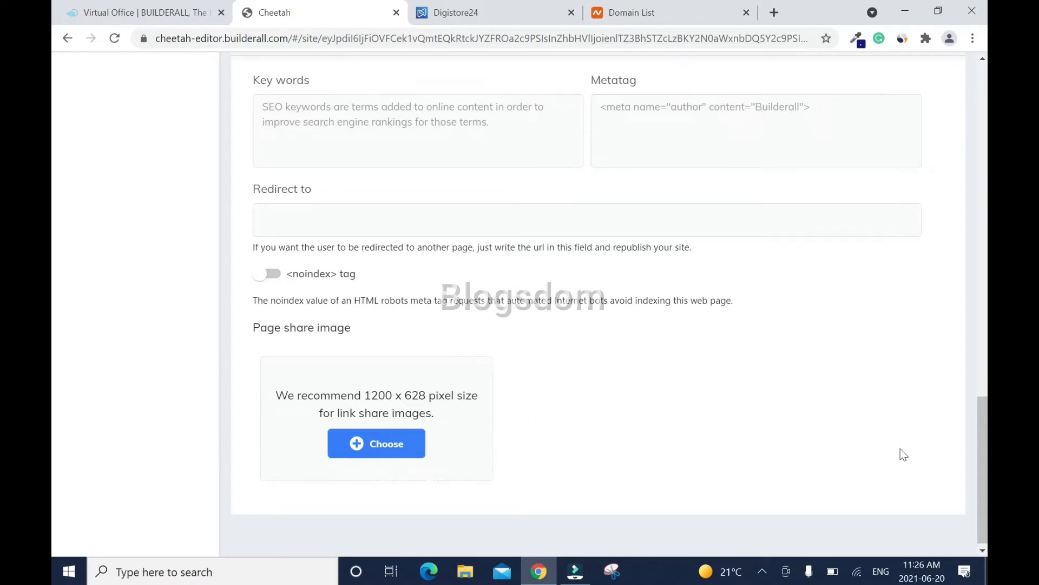
{"action": "scroll", "coordinate": [621, 398], "scroll_direction": "down", "scroll_amount": 1}
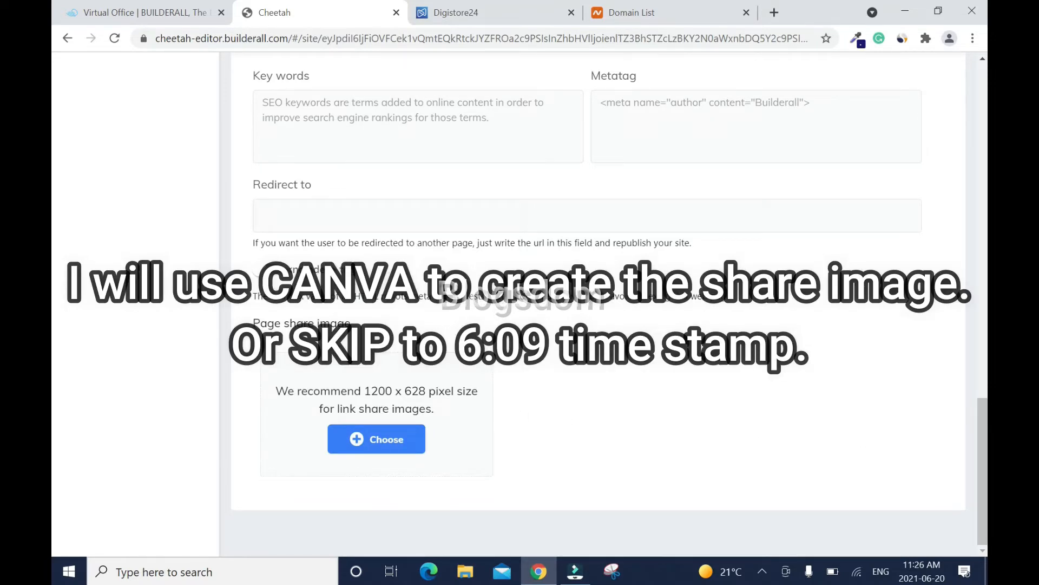
- Open Canva in a new tab and start a custom 1200 × 628 px design
{"action": "left_click", "coordinate": [774, 12]}
{"action": "left_click", "coordinate": [400, 62]}
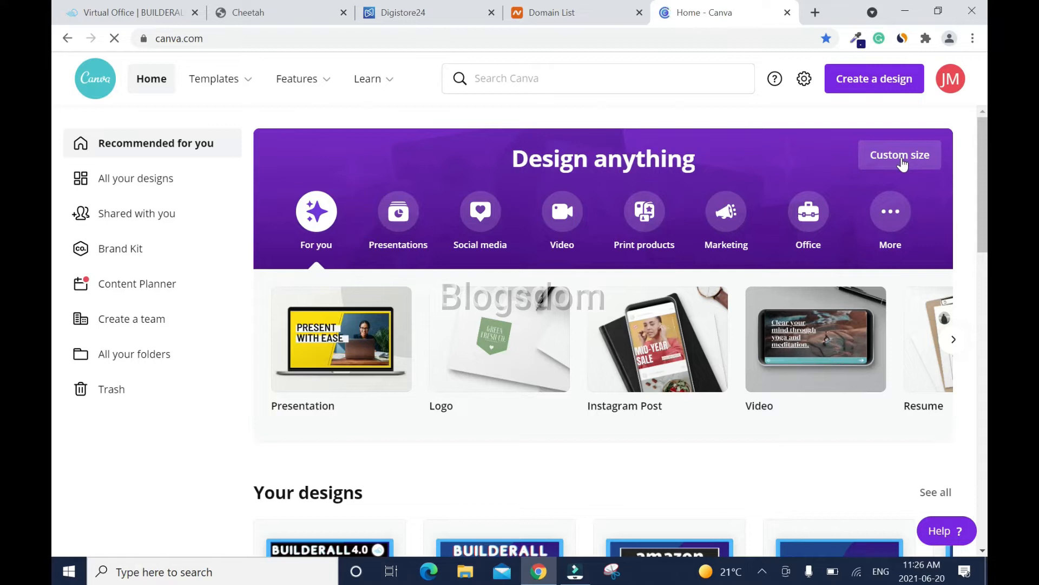
{"action": "left_click", "coordinate": [902, 163]}
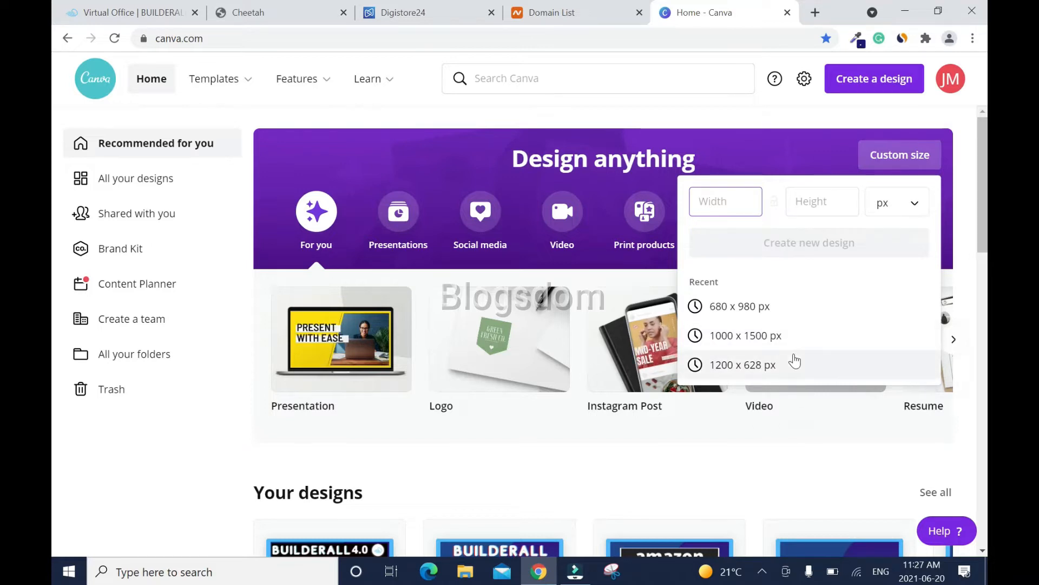
{"action": "left_click", "coordinate": [778, 366]}
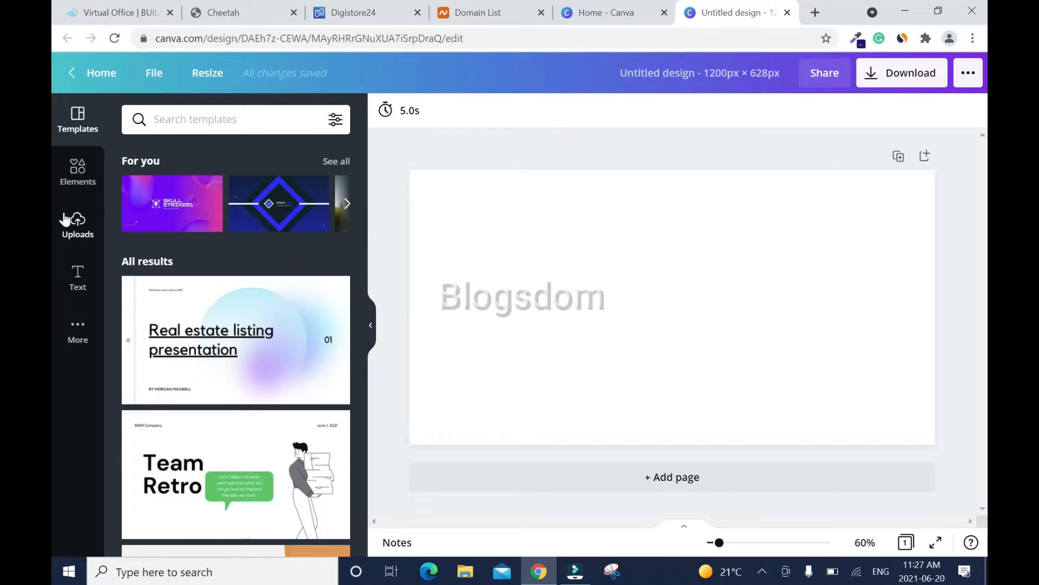
{"action": "left_click", "coordinate": [78, 172]}
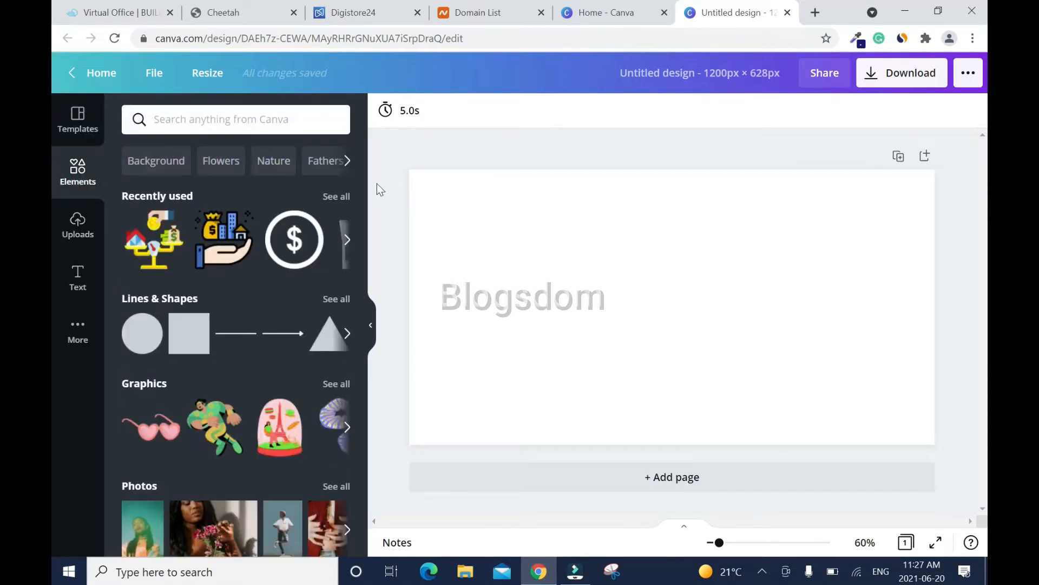
- Search elements for 'youtube' and add the YouTube logo image to the design
{"action": "left_click", "coordinate": [228, 120]}
{"action": "type", "text": "youtube"}
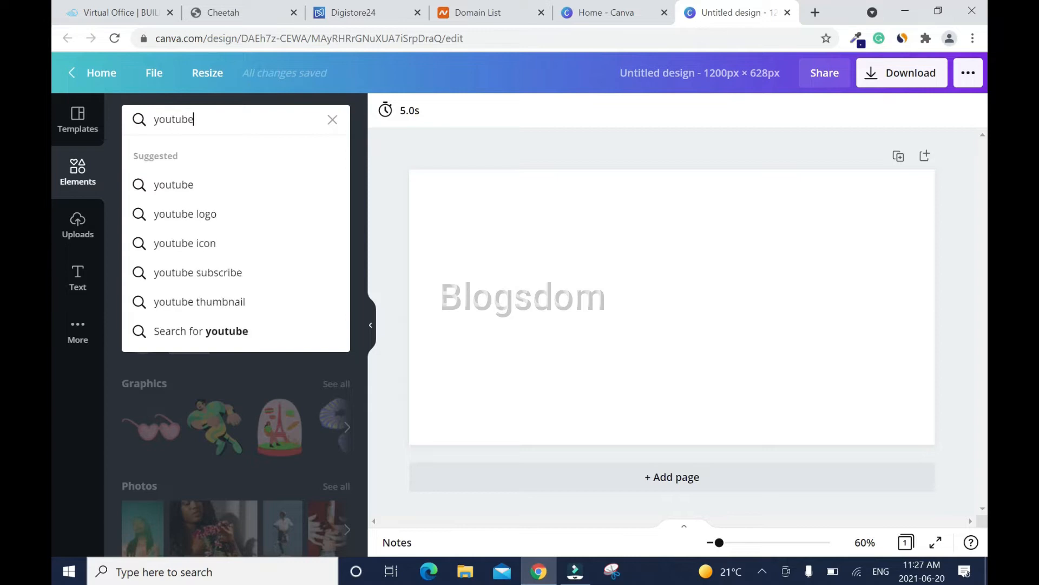
{"action": "left_click", "coordinate": [201, 184]}
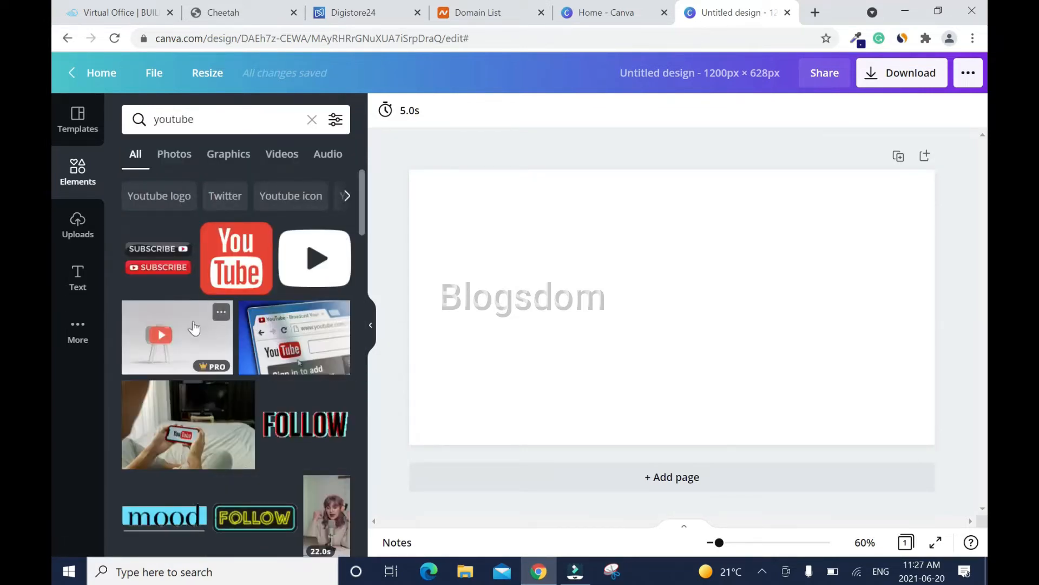
{"action": "left_click_drag", "start_coordinate": [359, 194], "coordinate": [390, 435]}
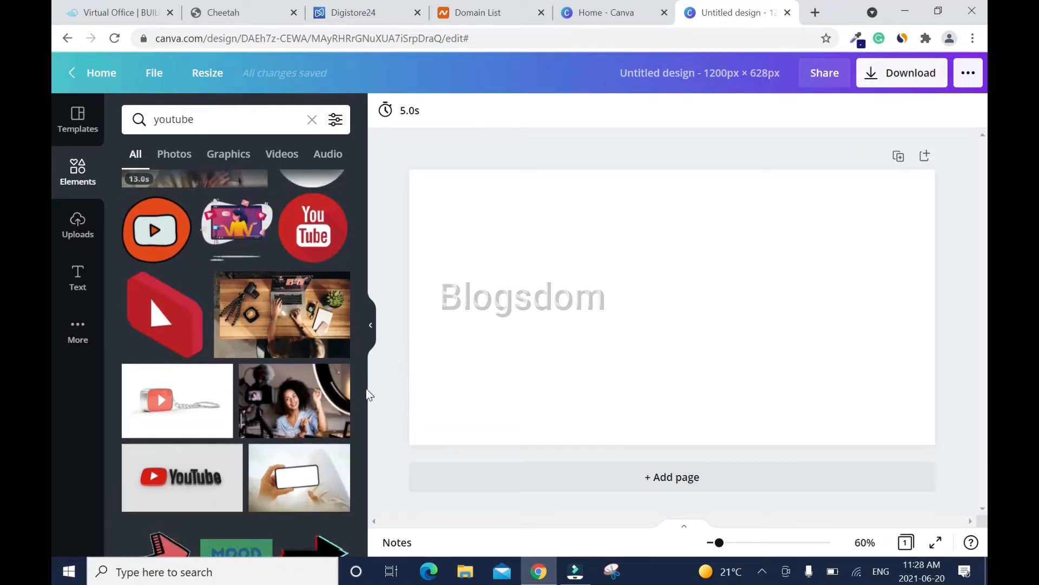
{"action": "mouse_move", "coordinate": [364, 419]}
{"action": "left_mouse_down"}
{"action": "mouse_move", "coordinate": [367, 444]}
{"action": "mouse_move", "coordinate": [367, 433]}
{"action": "left_mouse_up"}
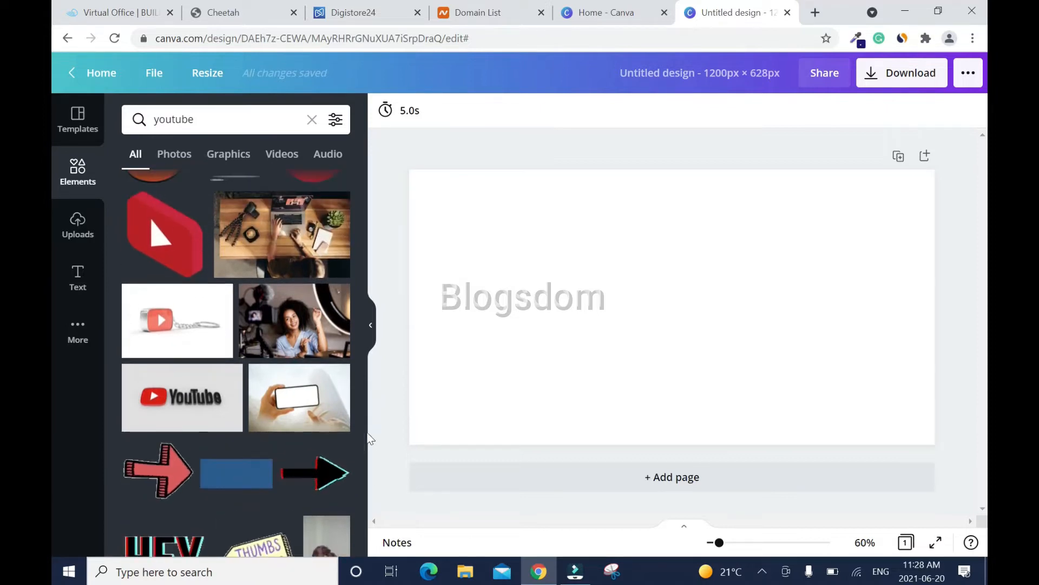
{"action": "left_click", "coordinate": [190, 403]}
- Stretch the YouTube image until it fills the entire 1200 × 628 page
{"action": "left_click_drag", "start_coordinate": [476, 196], "coordinate": [427, 170]}
{"action": "left_click_drag", "start_coordinate": [868, 418], "coordinate": [917, 445]}
{"action": "left_click_drag", "start_coordinate": [923, 304], "coordinate": [935, 305]}
{"action": "left_click_drag", "start_coordinate": [427, 306], "coordinate": [409, 308]}
- Add the Happy Mother's Day text preset and delete its italic top and signature bottom lines
{"action": "left_click", "coordinate": [76, 295]}
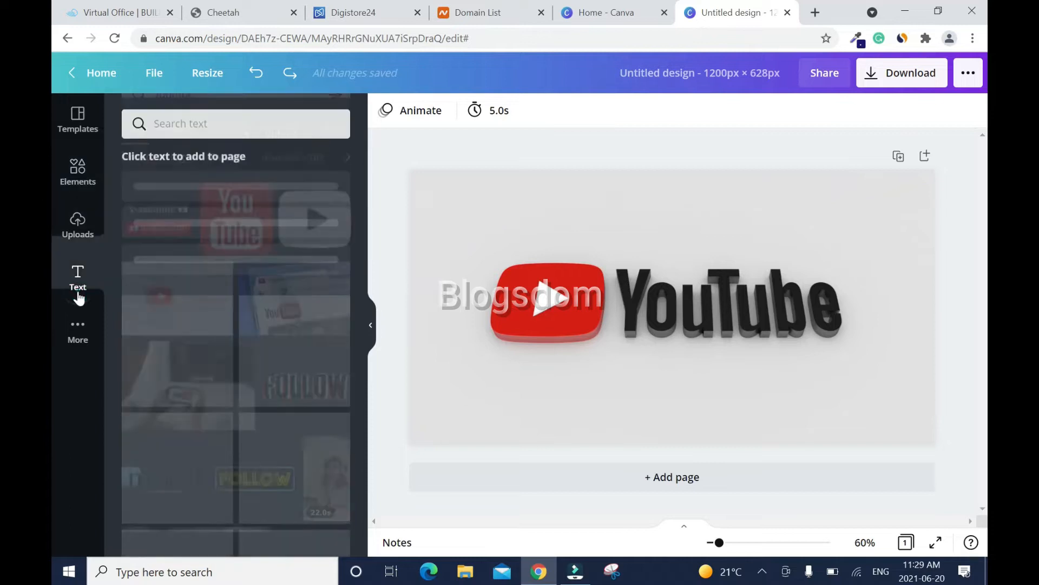
{"action": "left_click", "coordinate": [274, 342]}
{"action": "left_click", "coordinate": [714, 207]}
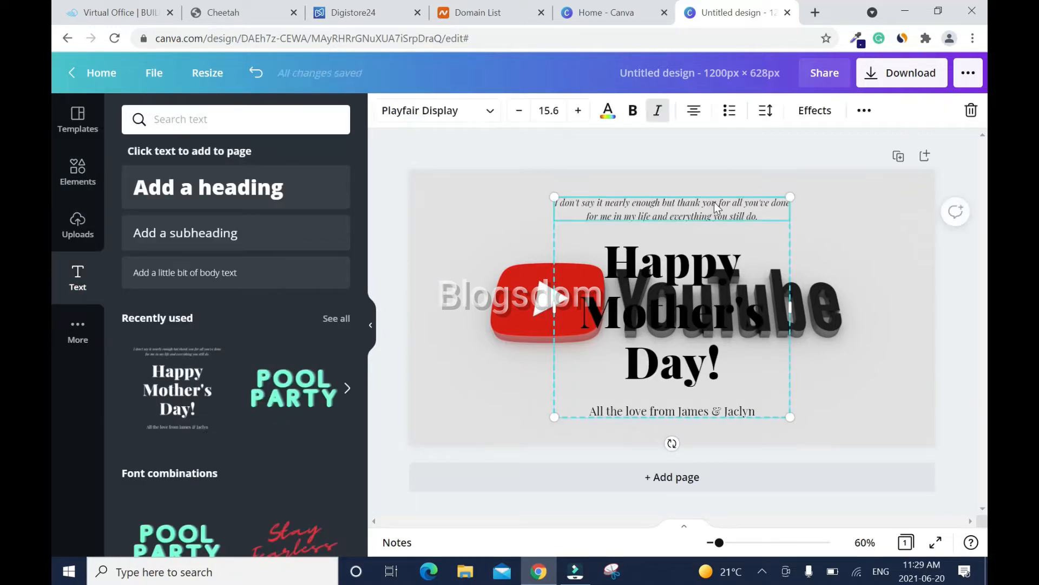
{"action": "left_click", "coordinate": [971, 110]}
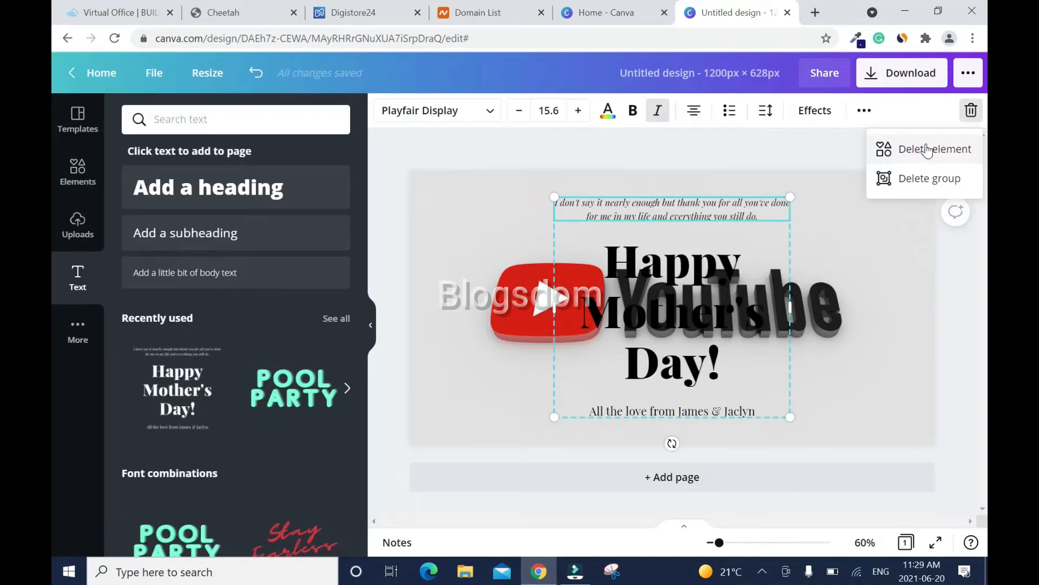
{"action": "left_click", "coordinate": [926, 150]}
{"action": "left_click", "coordinate": [673, 411]}
{"action": "left_click", "coordinate": [970, 110]}
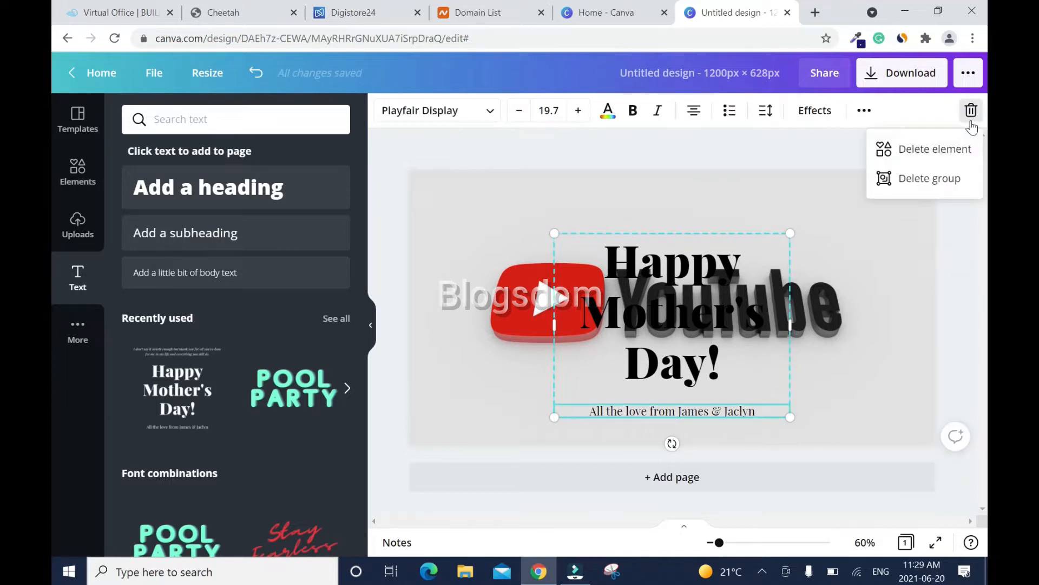
{"action": "left_click", "coordinate": [945, 156]}
- Change the heading to 'Make Money On', resize it, and centre it above the YouTube logo
{"action": "type", "text": "Make Money On"}
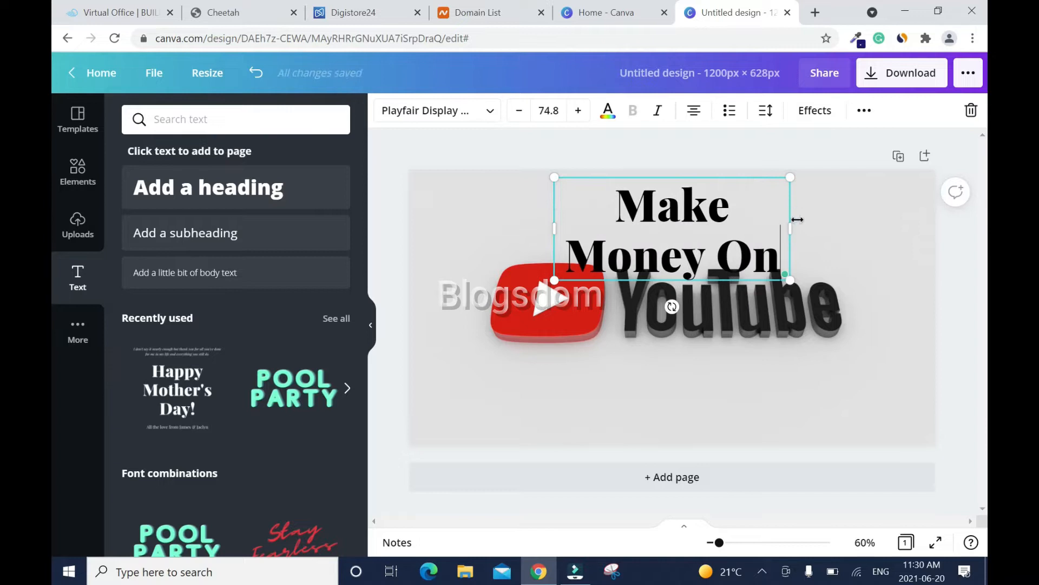
{"action": "left_click_drag", "start_coordinate": [798, 219], "coordinate": [759, 244]}
{"action": "left_click_drag", "start_coordinate": [847, 218], "coordinate": [754, 248]}
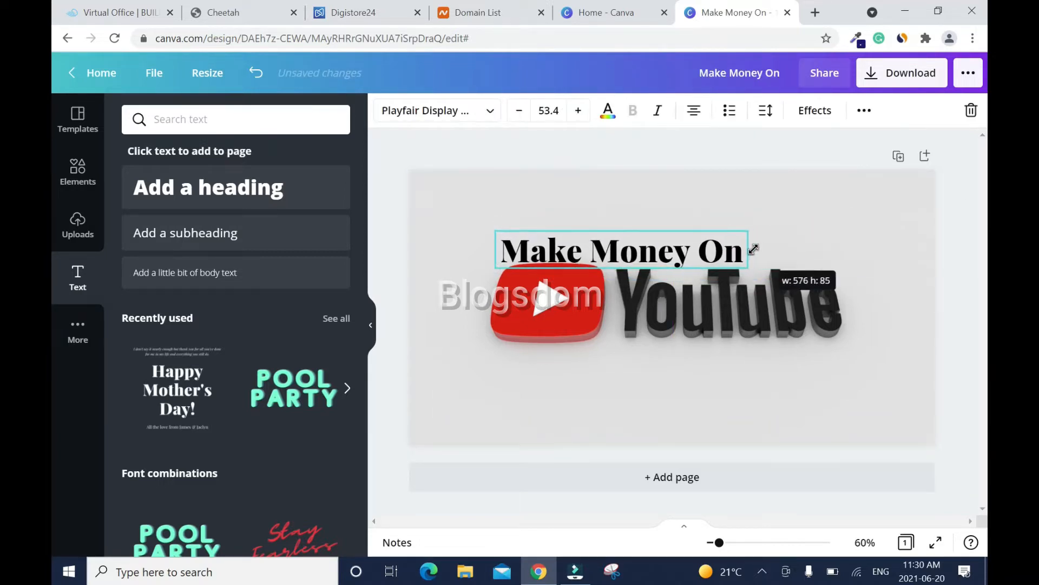
{"action": "left_click_drag", "start_coordinate": [631, 255], "coordinate": [677, 244]}
{"action": "left_click", "coordinate": [404, 251]}
- Colour the word 'Money' in the heading green
{"action": "double_click", "coordinate": [667, 251]}
{"action": "left_click", "coordinate": [608, 110]}
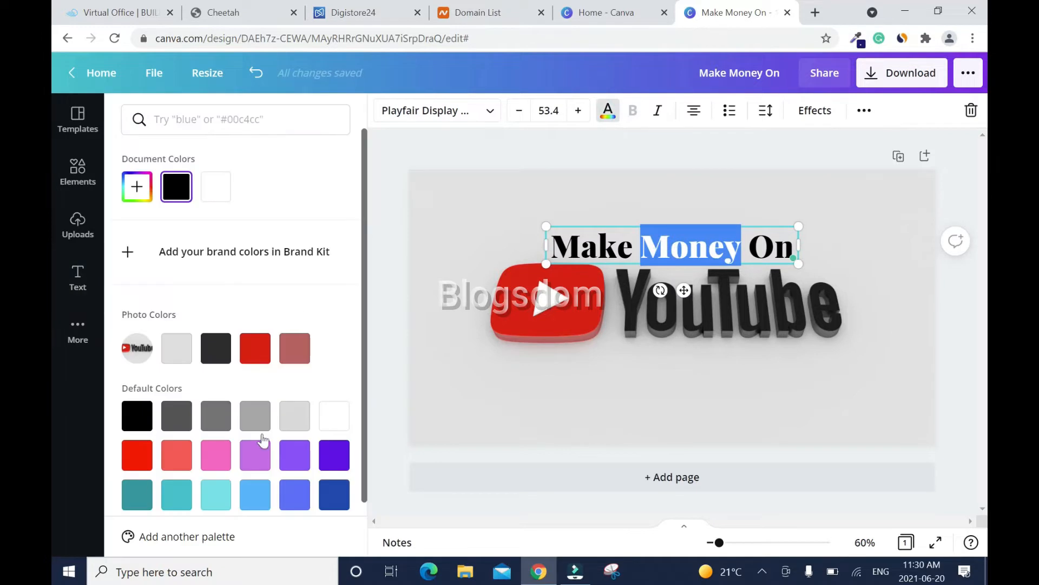
{"action": "scroll", "coordinate": [263, 439], "scroll_direction": "down", "scroll_amount": 1}
{"action": "left_click", "coordinate": [137, 471]}
{"action": "left_click", "coordinate": [401, 193]}
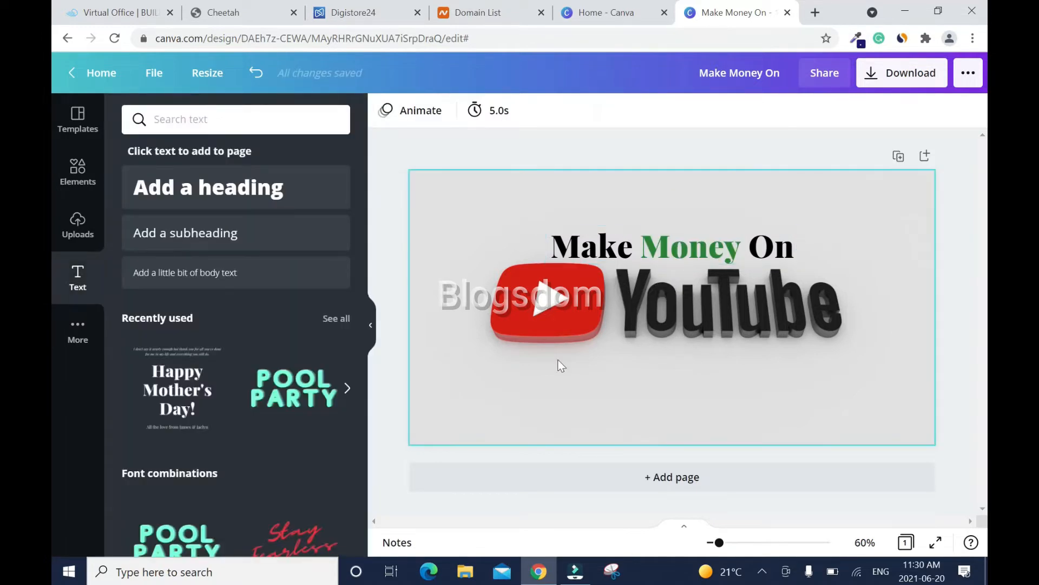
- Search elements for 'money' and place a green, resized dollar-circle icon below the YouTube logo
{"action": "left_click", "coordinate": [77, 171]}
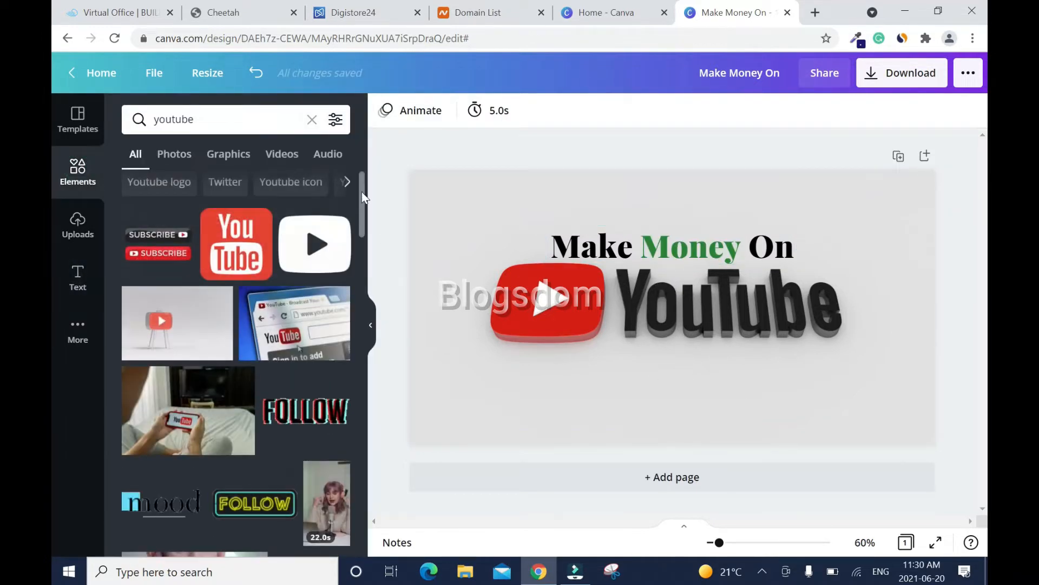
{"action": "left_click", "coordinate": [309, 119]}
{"action": "left_click", "coordinate": [247, 122]}
{"action": "type", "text": "money"}
{"action": "key", "text": "Return"}
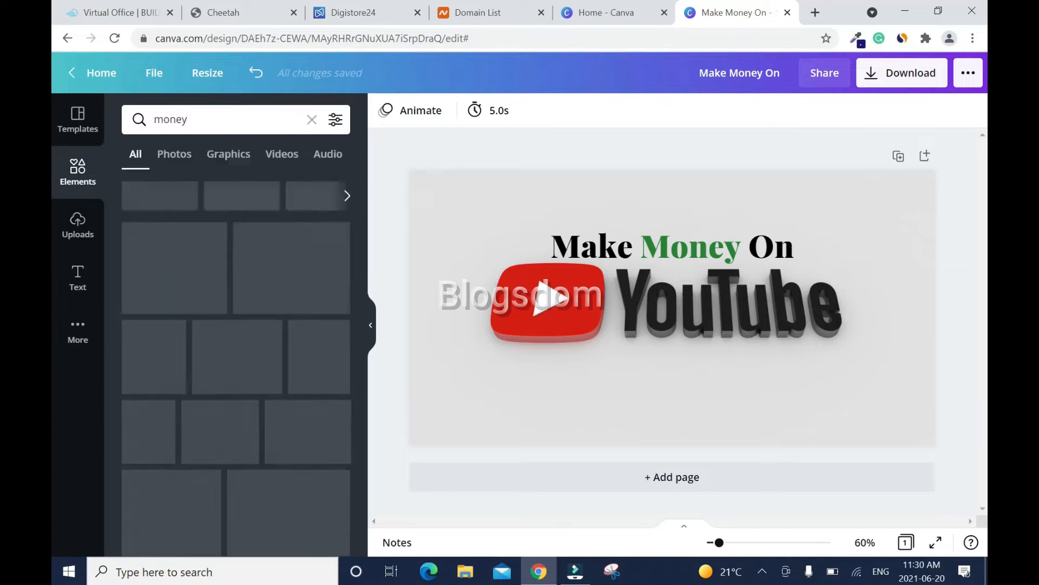
{"action": "left_click_drag", "start_coordinate": [153, 259], "coordinate": [742, 392]}
{"action": "left_click", "coordinate": [385, 110]}
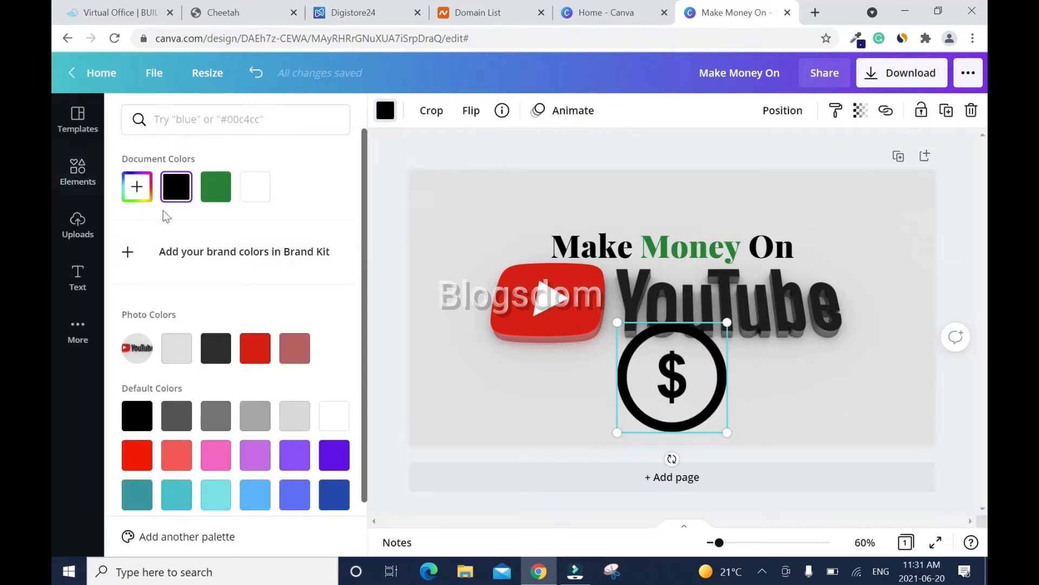
{"action": "left_click", "coordinate": [215, 186]}
{"action": "left_click_drag", "start_coordinate": [726, 324], "coordinate": [674, 376]}
{"action": "left_click_drag", "start_coordinate": [653, 414], "coordinate": [680, 375]}
- Duplicate the dollar icon, shrink the copy, and position it beside the original
{"action": "key", "text": "ctrl+c"}
{"action": "key", "text": "ctrl+v"}
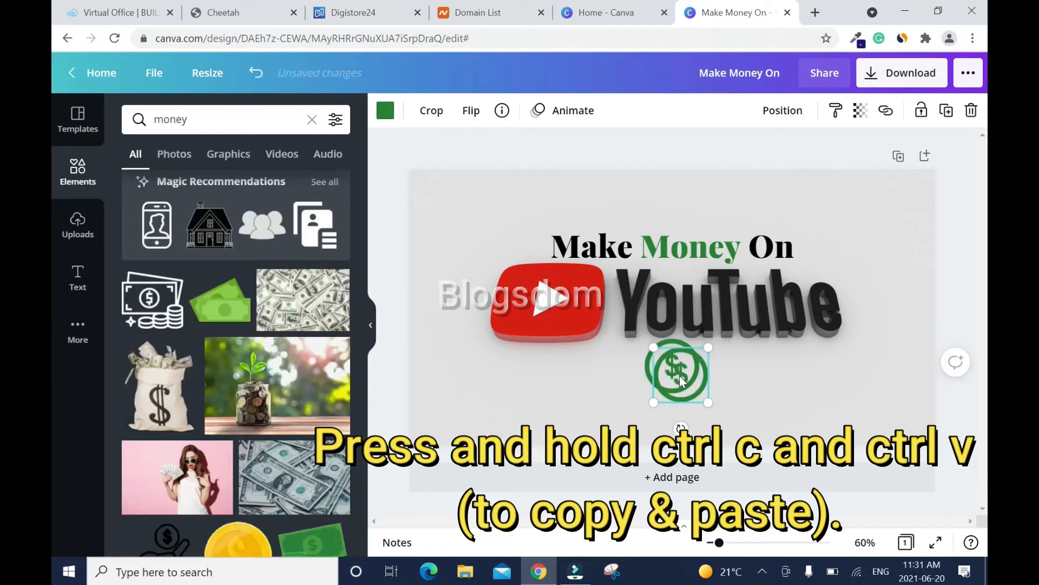
{"action": "left_click_drag", "start_coordinate": [709, 348], "coordinate": [720, 376]}
{"action": "left_click", "coordinate": [882, 304]}
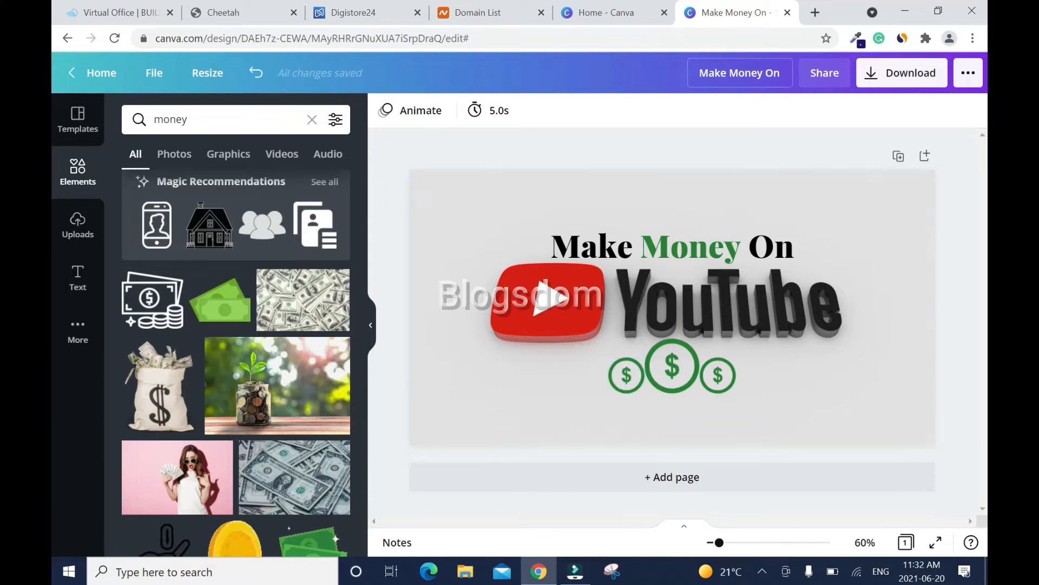
- Rename the design 'Make Money On YouTube', download it as PNG, and close its tab
{"action": "type", "text": "YouTube"}
{"action": "left_click", "coordinate": [871, 76]}
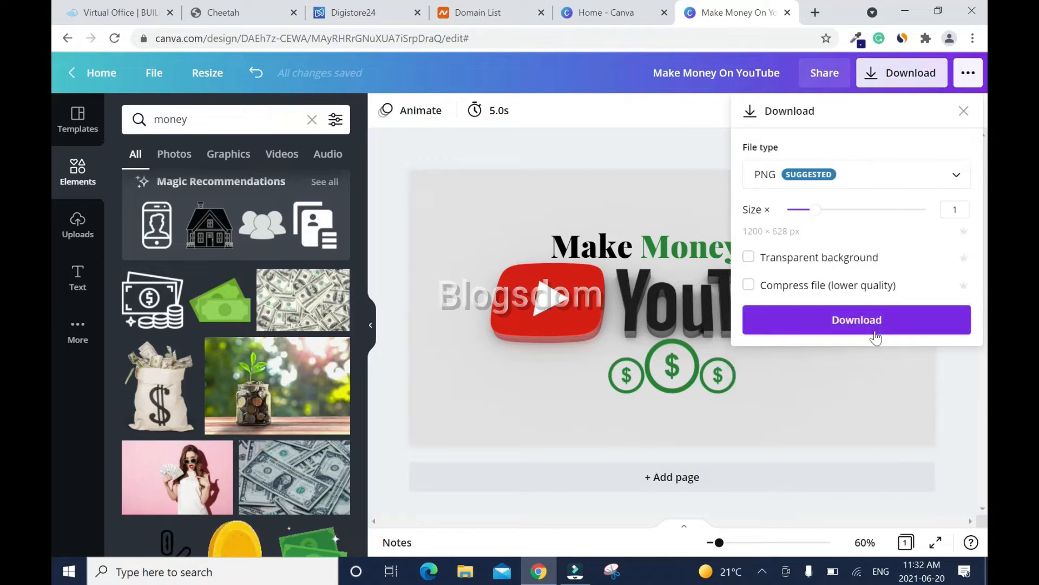
{"action": "left_click", "coordinate": [875, 335]}
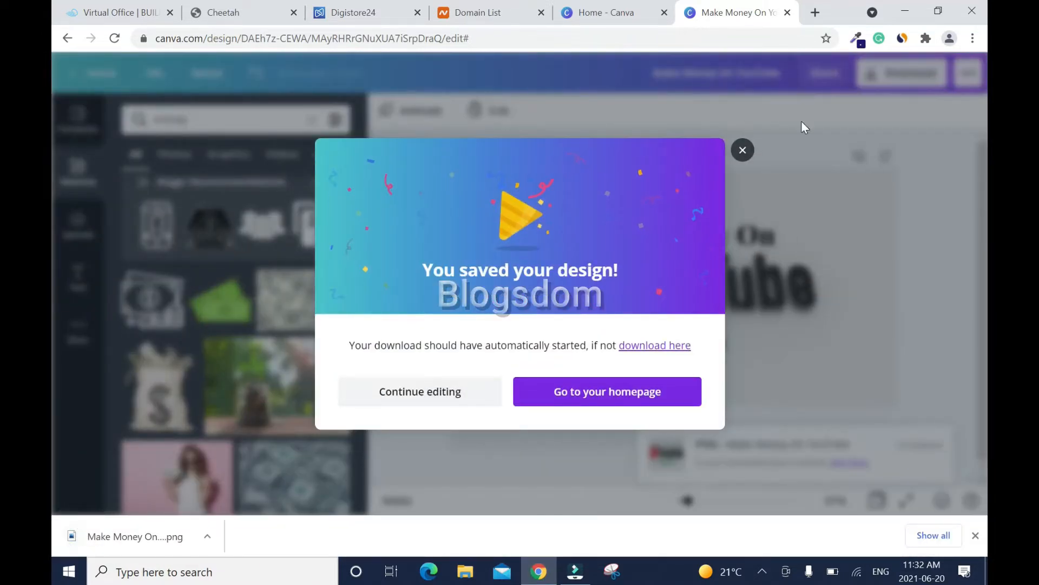
{"action": "left_click", "coordinate": [743, 150]}
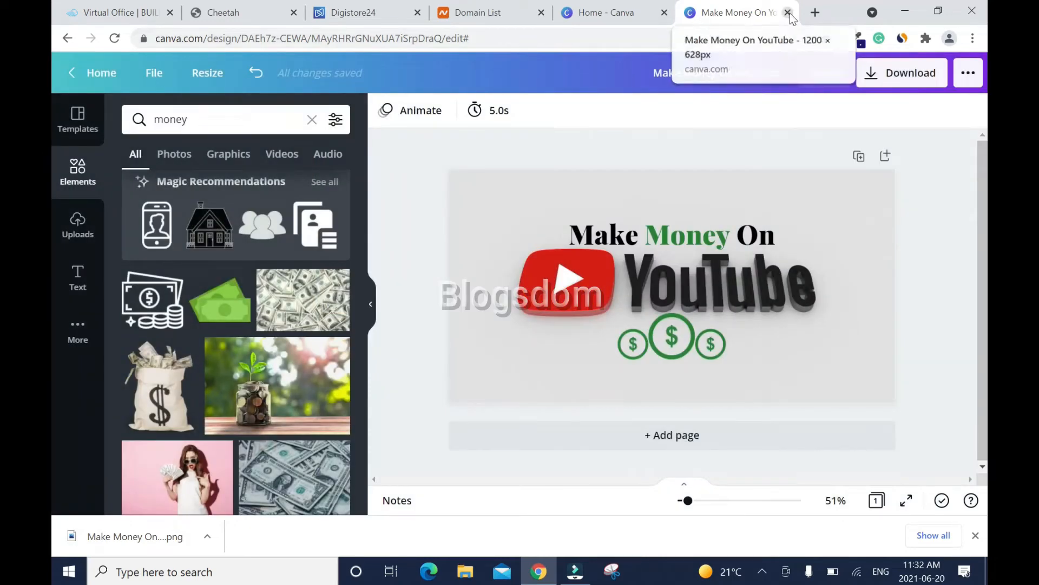
{"action": "left_click", "coordinate": [788, 12]}
- Upload the Make Money On YouTube image and set it as the page share image
{"action": "left_click", "coordinate": [787, 12]}
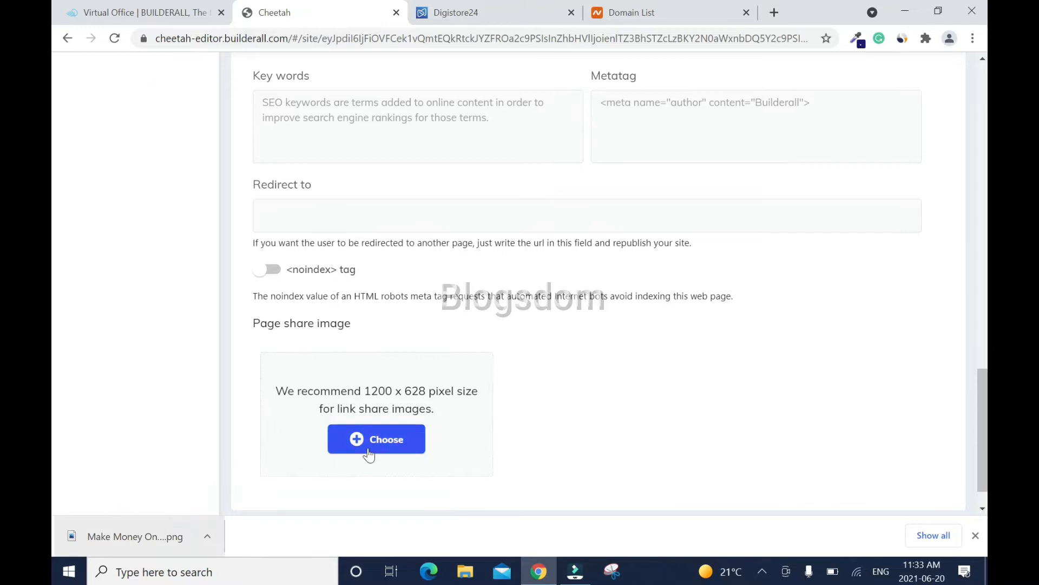
{"action": "left_click", "coordinate": [368, 447]}
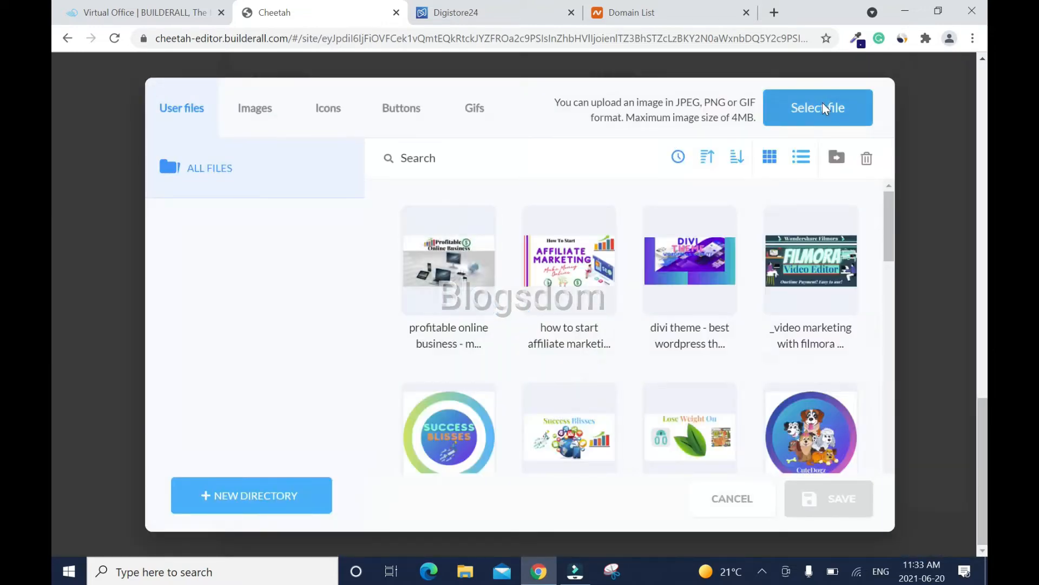
{"action": "left_click", "coordinate": [823, 102]}
{"action": "left_click", "coordinate": [417, 209]}
{"action": "left_click", "coordinate": [553, 411]}
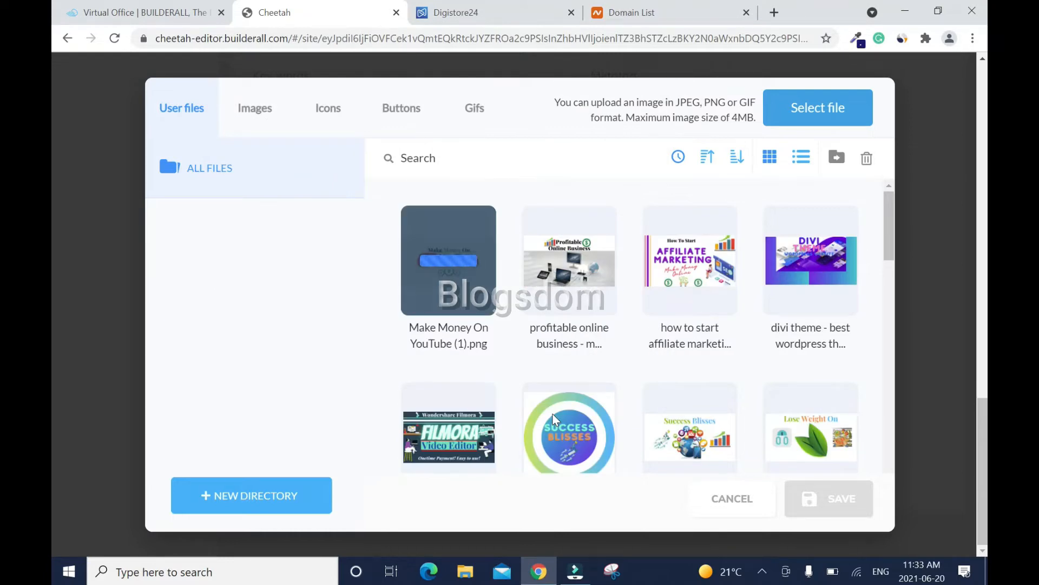
{"action": "left_click", "coordinate": [406, 295]}
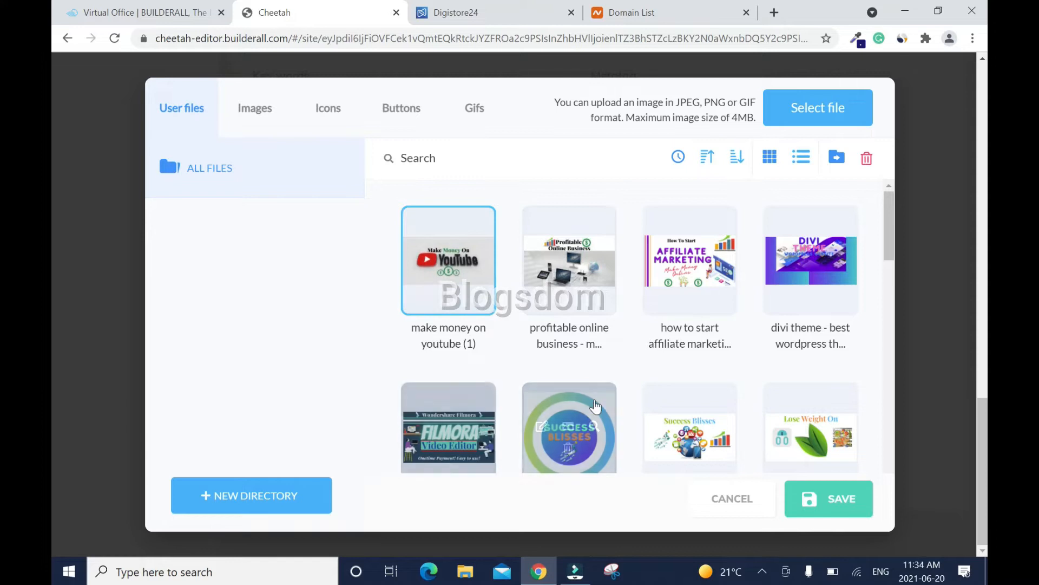
{"action": "left_click", "coordinate": [839, 510]}
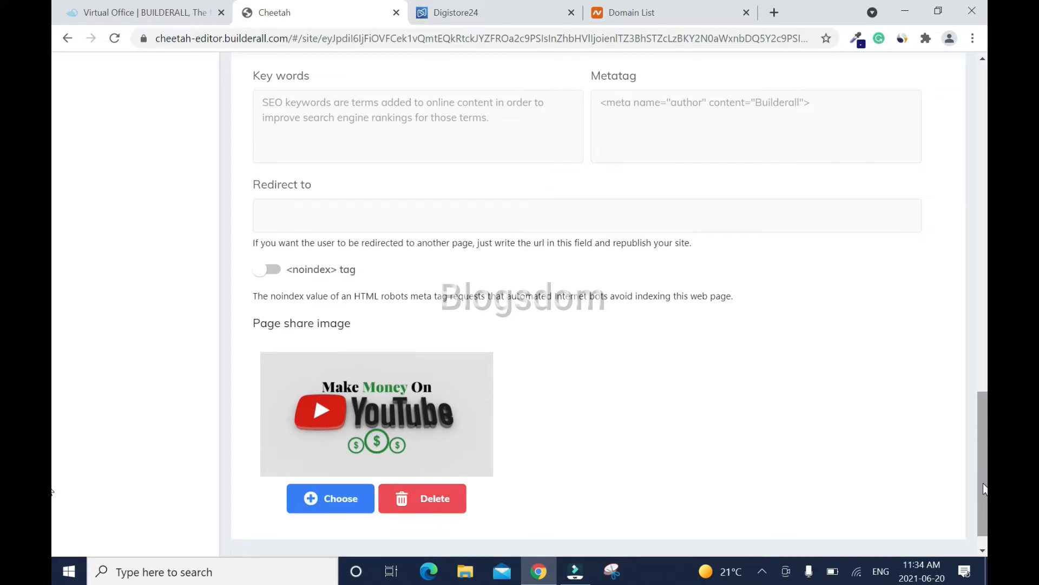
- Enter the page title 'YouTube Money' and save the new page
{"action": "scroll", "coordinate": [966, 337], "scroll_direction": "up", "scroll_amount": 20}
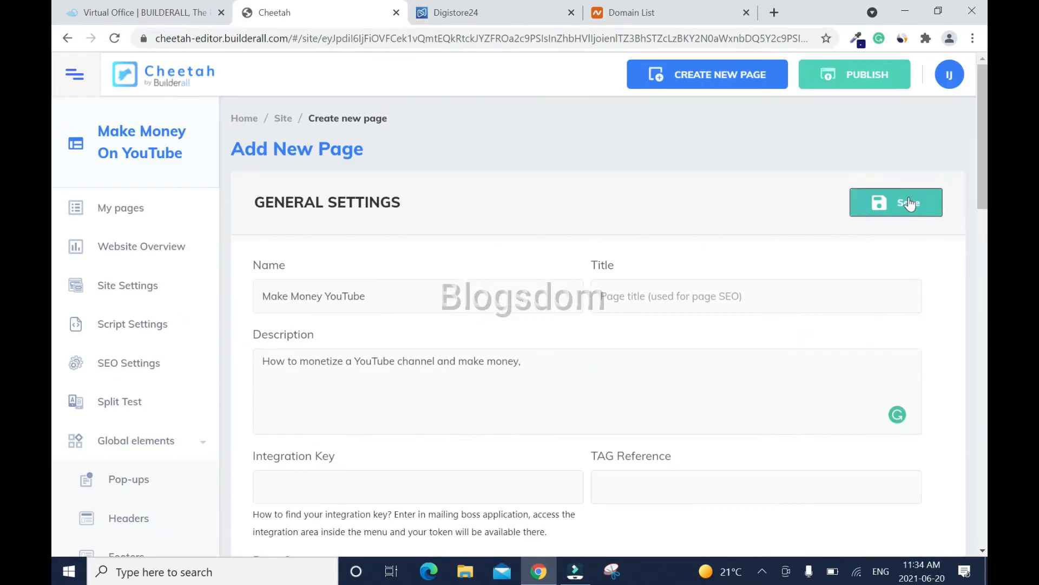
{"action": "left_click", "coordinate": [909, 203]}
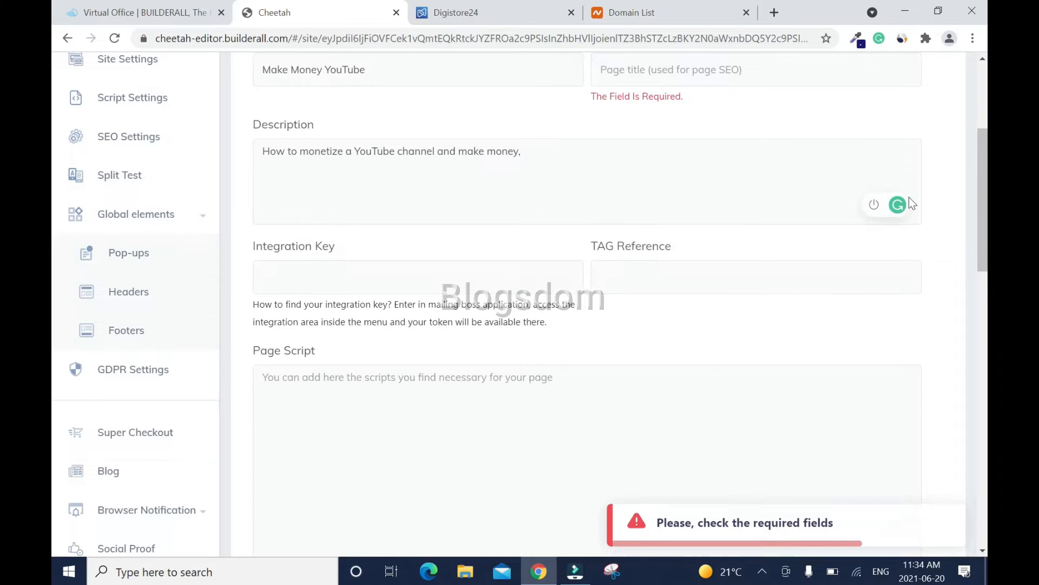
{"action": "scroll", "coordinate": [573, 362], "scroll_direction": "up", "scroll_amount": 4}
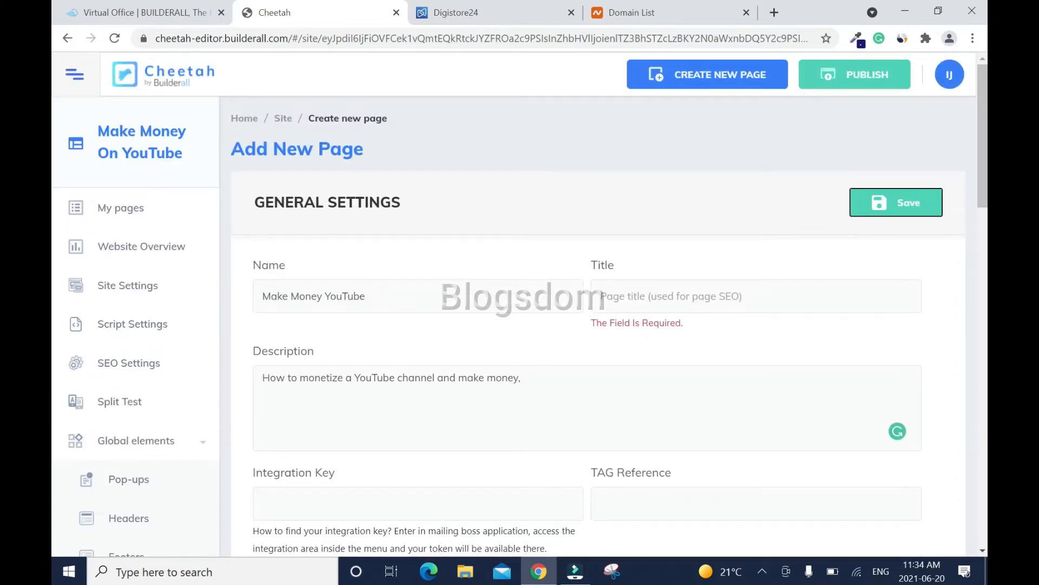
{"action": "left_click", "coordinate": [602, 296]}
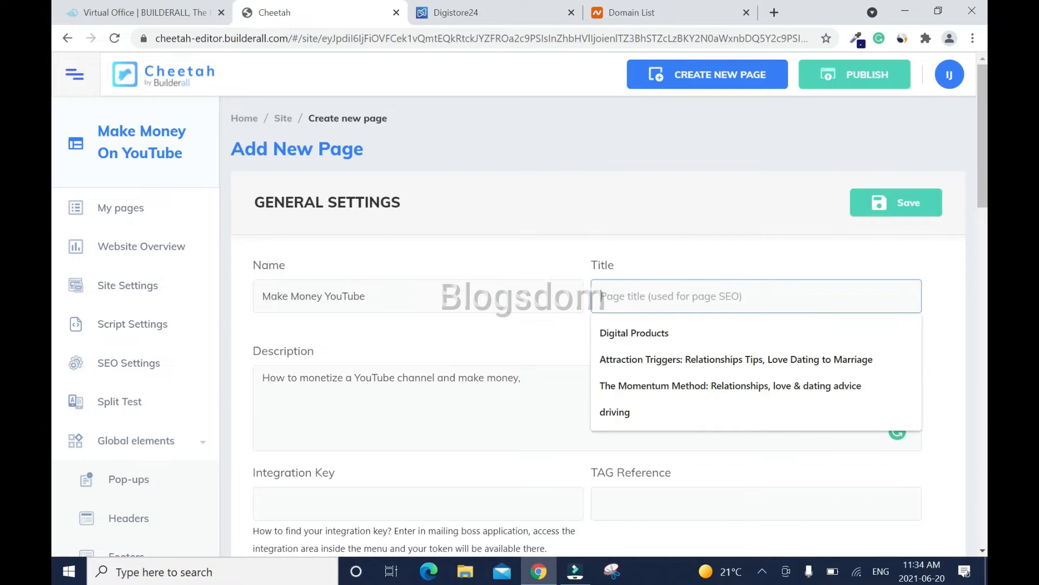
{"action": "type", "text": "YouTube Money"}
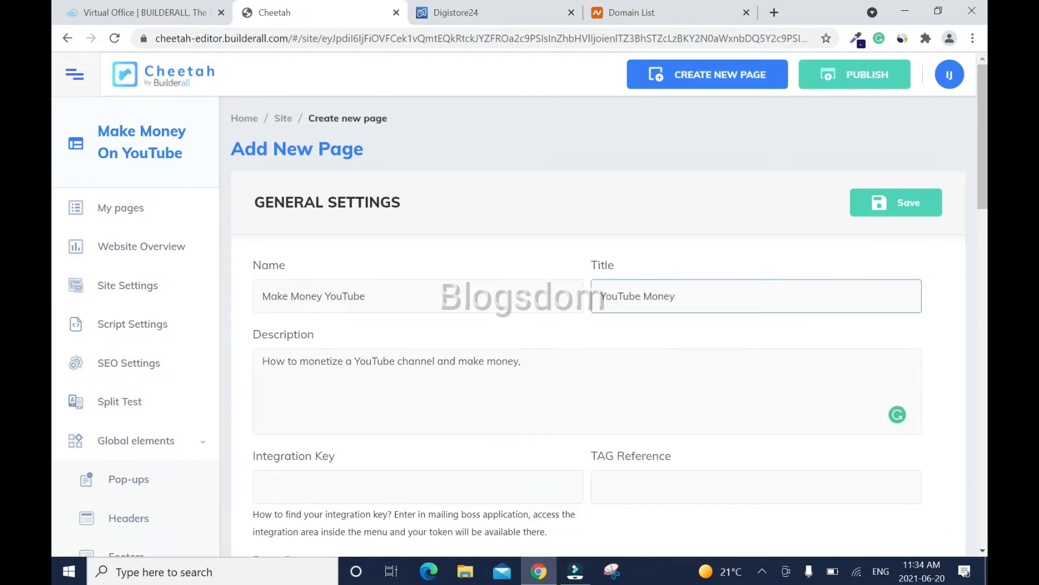
{"action": "left_click", "coordinate": [888, 205]}
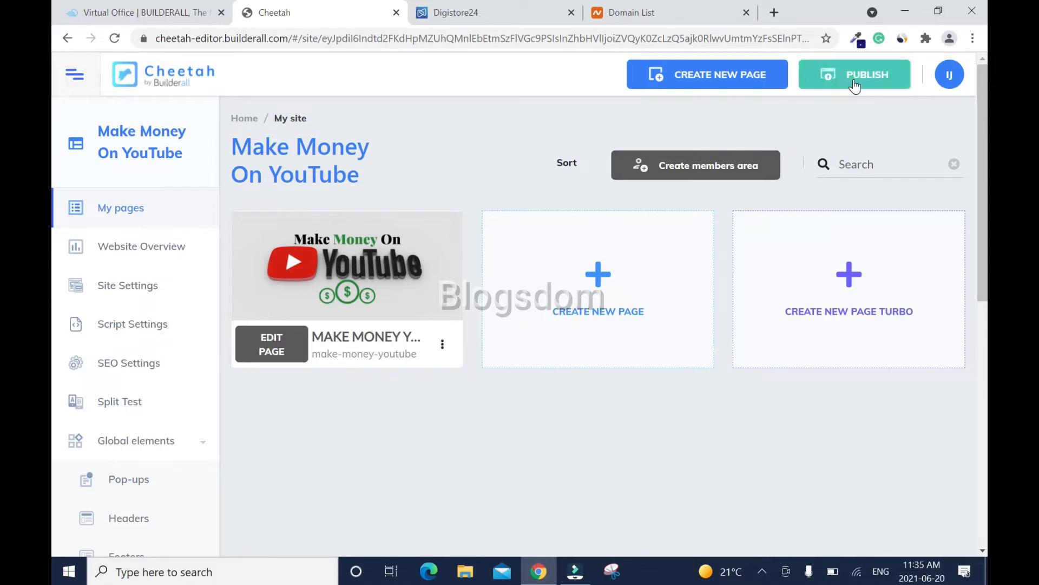
- Publish the site and open the new page in the page editor
{"action": "mouse_move", "coordinate": [423, 276]}
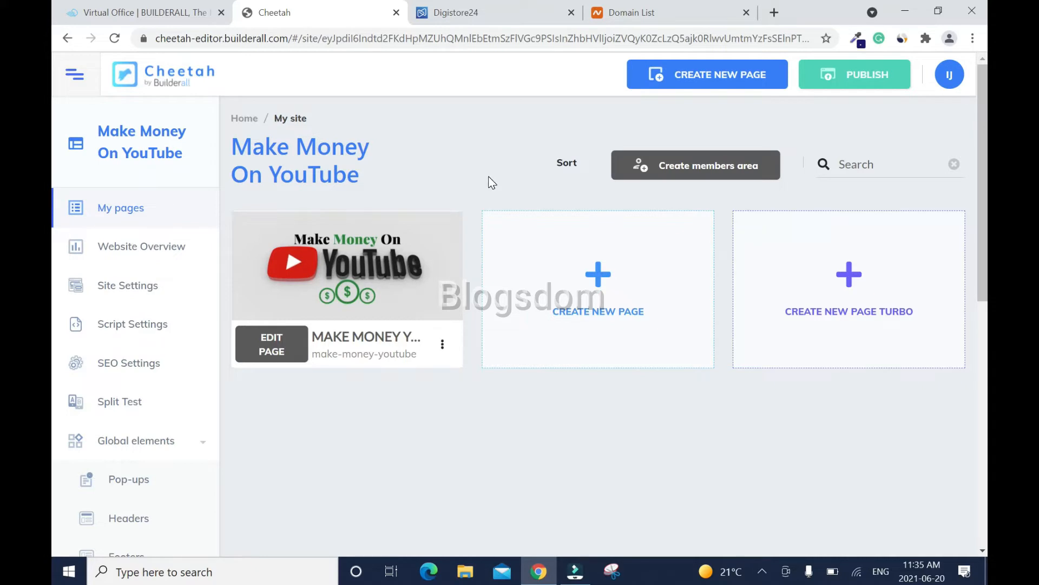
{"action": "left_click", "coordinate": [857, 83]}
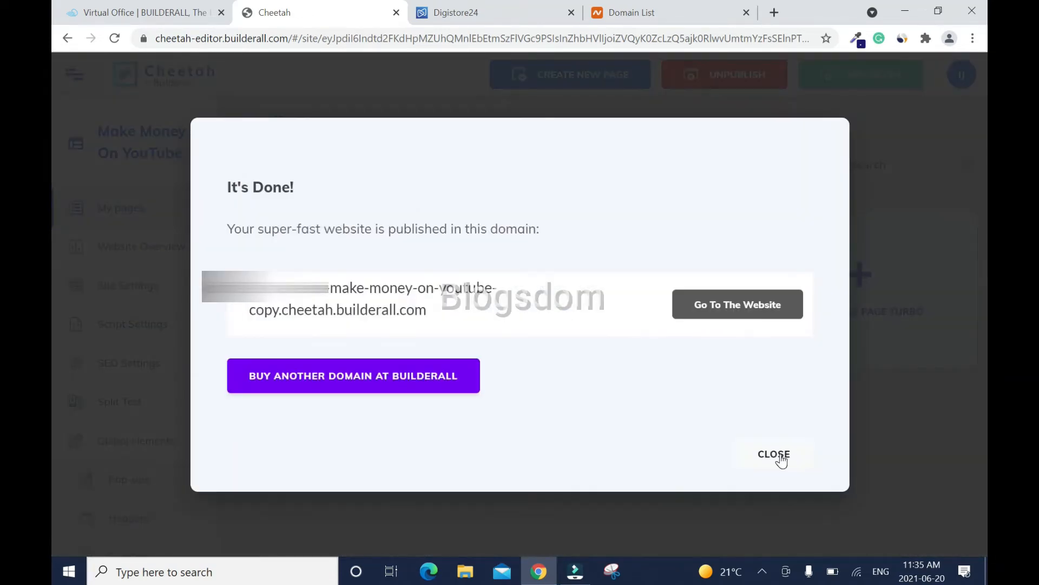
{"action": "left_click", "coordinate": [775, 454]}
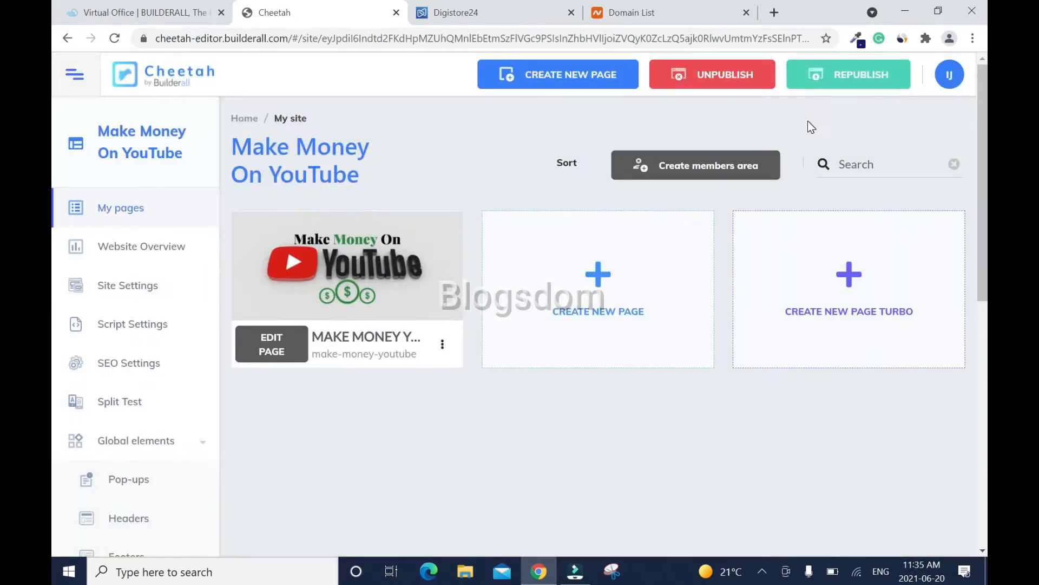
{"action": "left_click", "coordinate": [277, 340]}
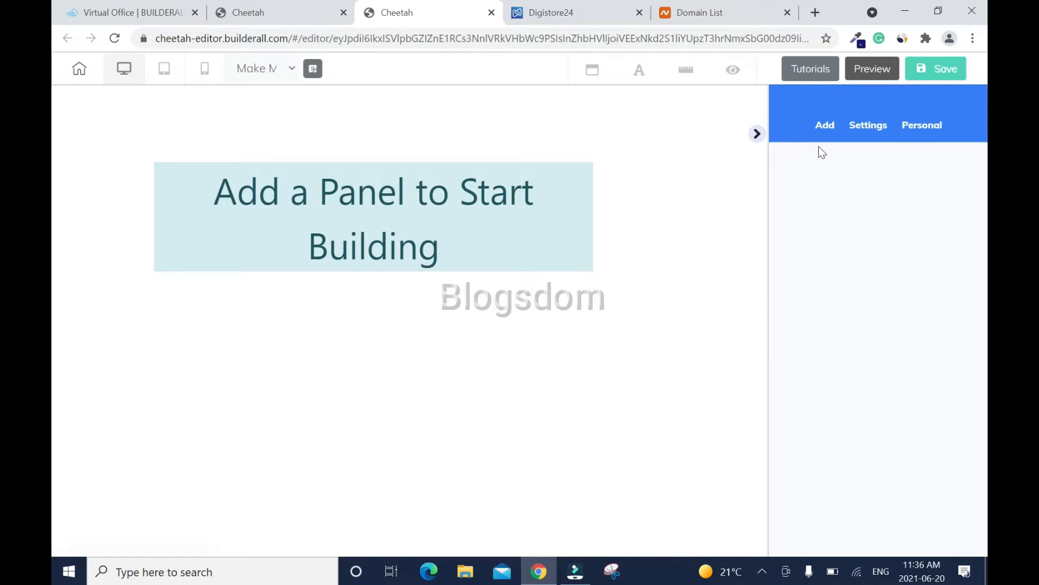
- Add a Blank Panel to the page and drag it much taller
{"action": "left_click", "coordinate": [822, 128]}
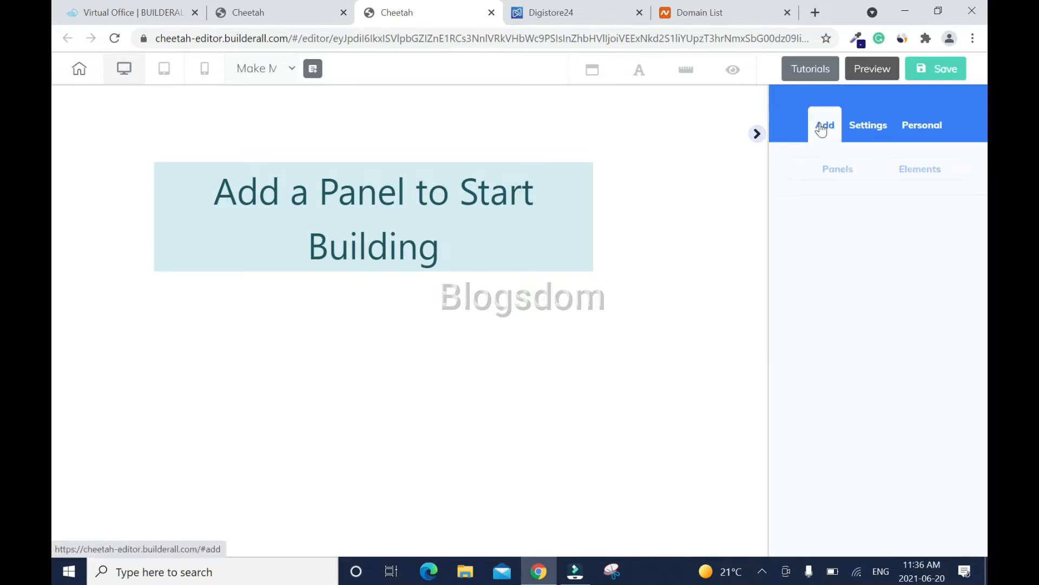
{"action": "left_click", "coordinate": [837, 174]}
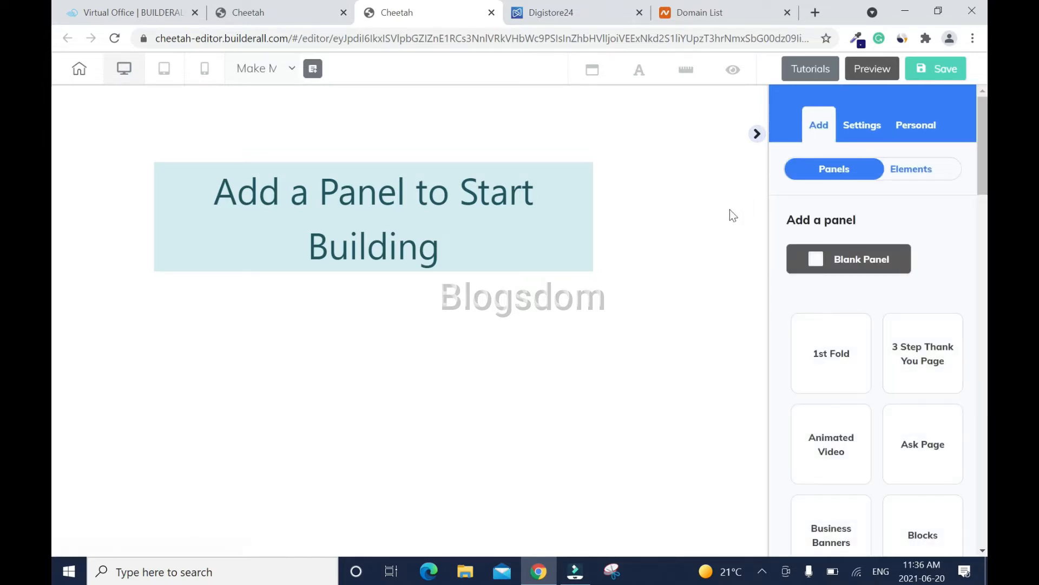
{"action": "left_click", "coordinate": [817, 265]}
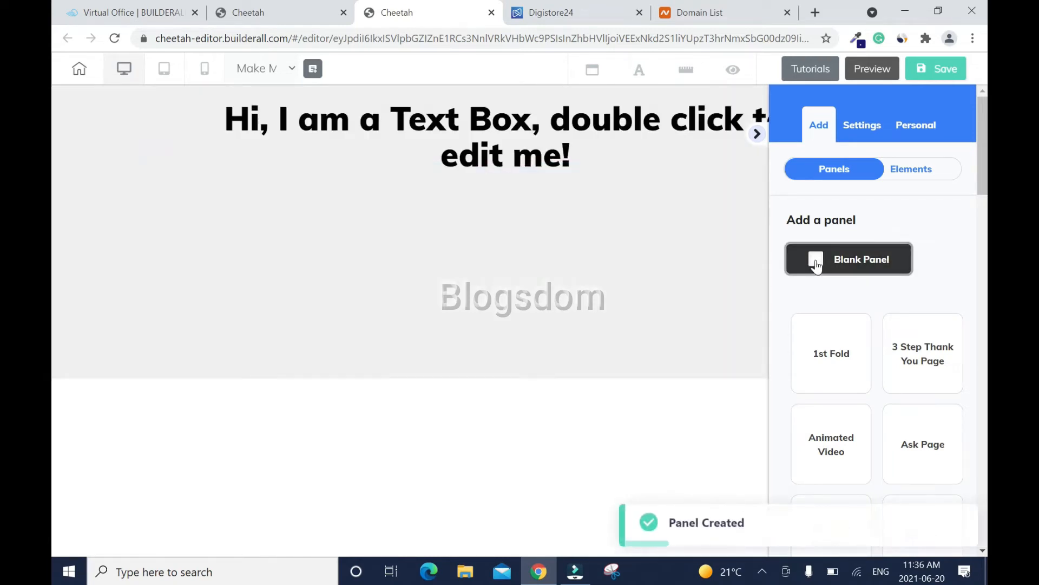
{"action": "left_click", "coordinate": [757, 133]}
{"action": "left_click_drag", "start_coordinate": [525, 376], "coordinate": [532, 550]}
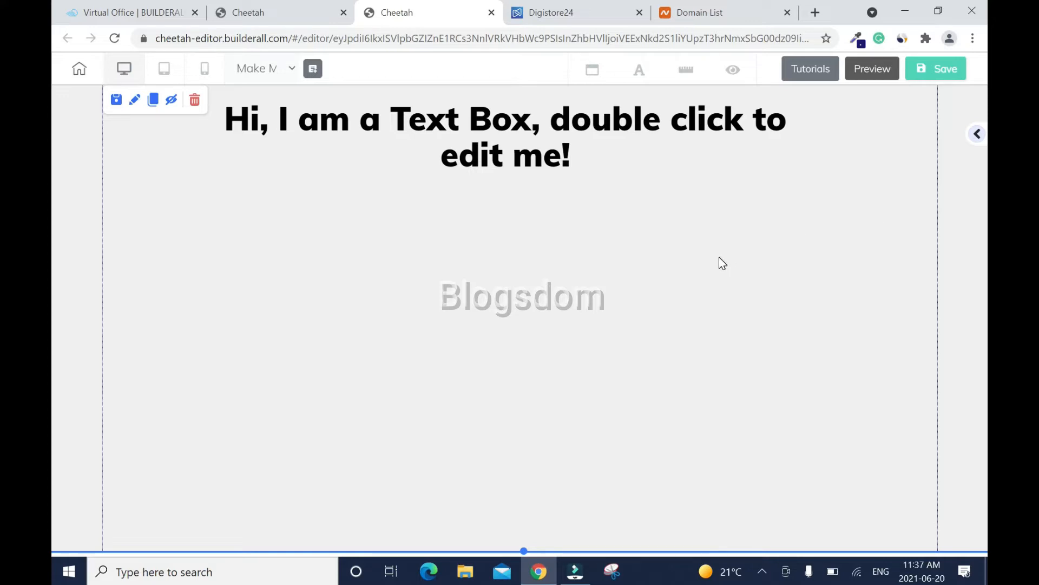
- Open the Tube Mastery and Monetization sales page from Digistore24 in a new tab, then return to Cheetah
{"action": "left_click", "coordinate": [566, 13]}
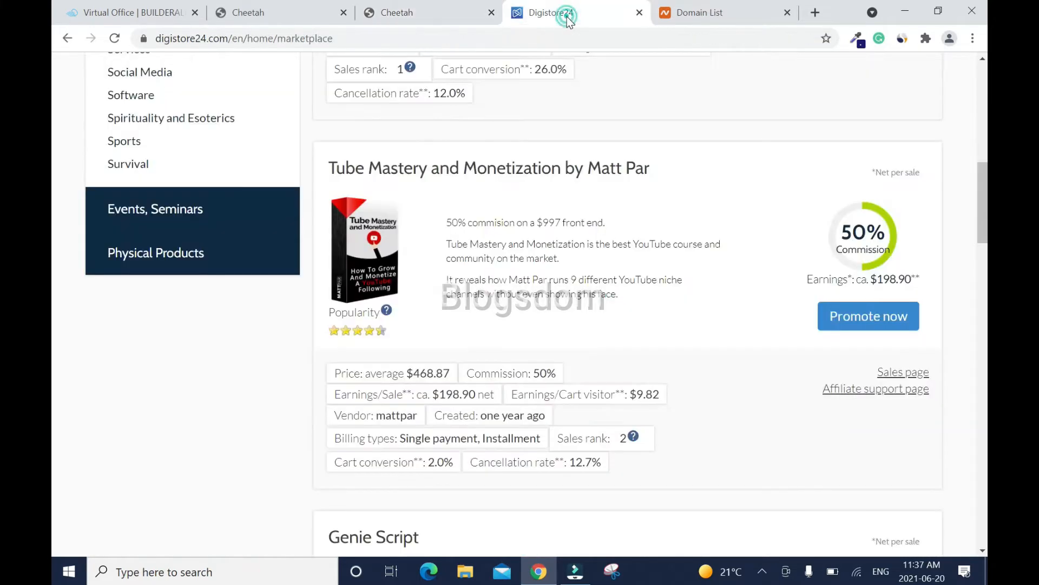
{"action": "right_click", "coordinate": [895, 378]}
{"action": "left_click", "coordinate": [884, 382]}
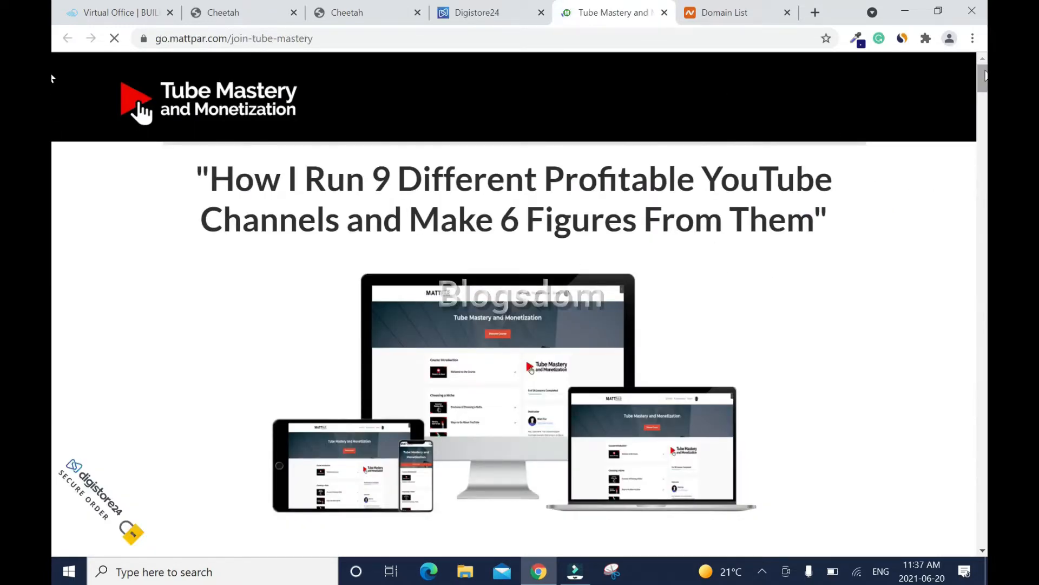
{"action": "scroll", "coordinate": [53, 130], "scroll_direction": "down", "scroll_amount": 20}
{"action": "left_click_drag", "start_coordinate": [987, 133], "coordinate": [984, 39]}
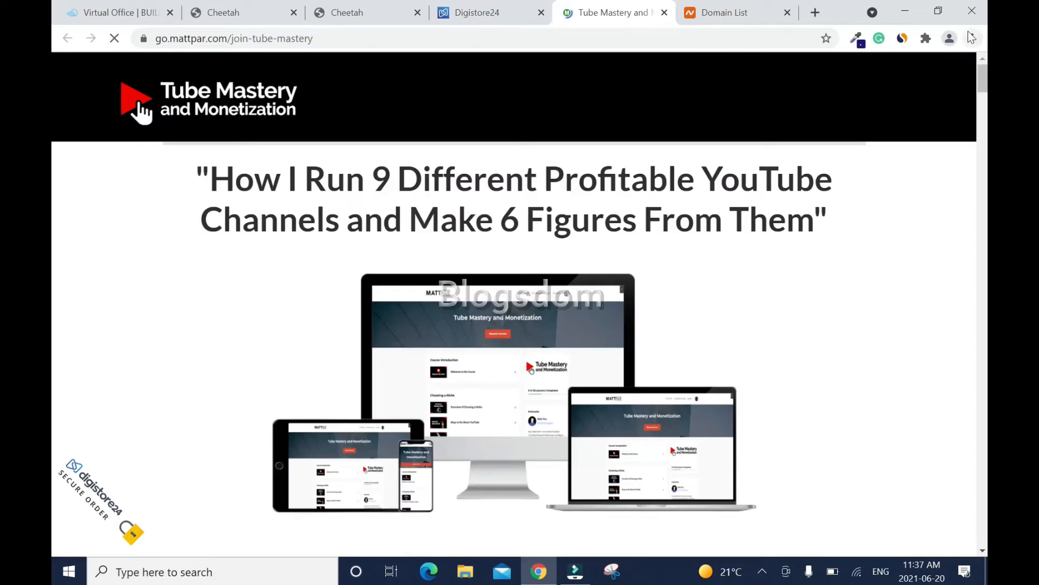
{"action": "left_click", "coordinate": [372, 11]}
- Select the grey blank panel and expand its Background Settings
{"action": "left_click", "coordinate": [526, 120]}
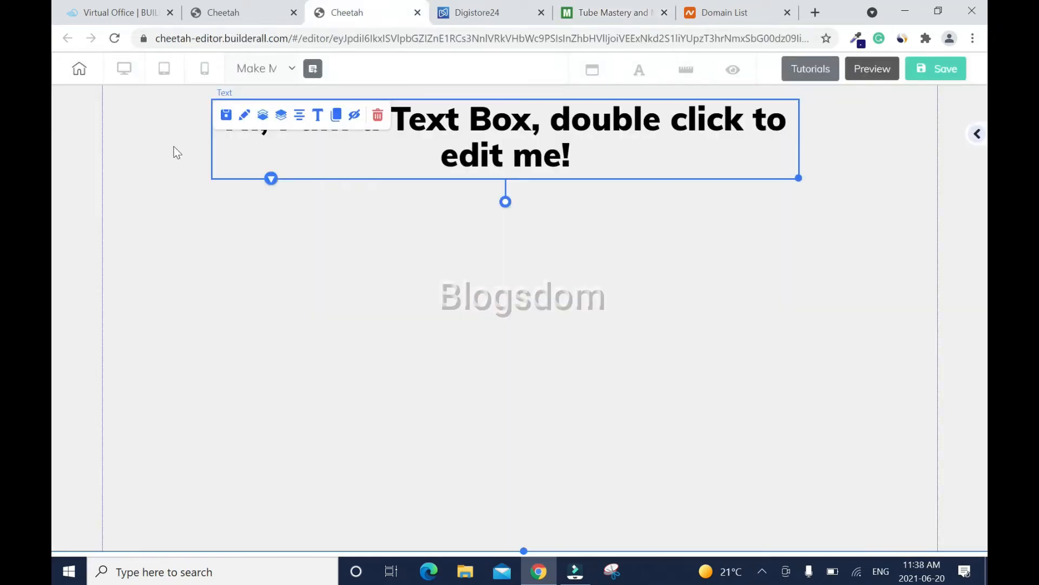
{"action": "left_click", "coordinate": [170, 147]}
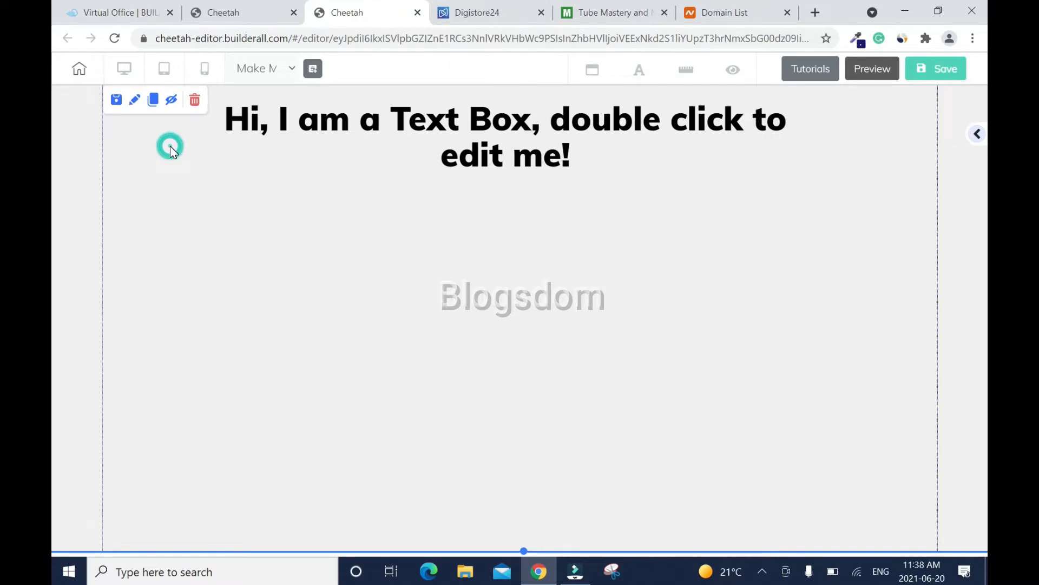
{"action": "left_click", "coordinate": [134, 100]}
{"action": "scroll", "coordinate": [934, 271], "scroll_direction": "down", "scroll_amount": 3}
{"action": "left_click", "coordinate": [887, 301]}
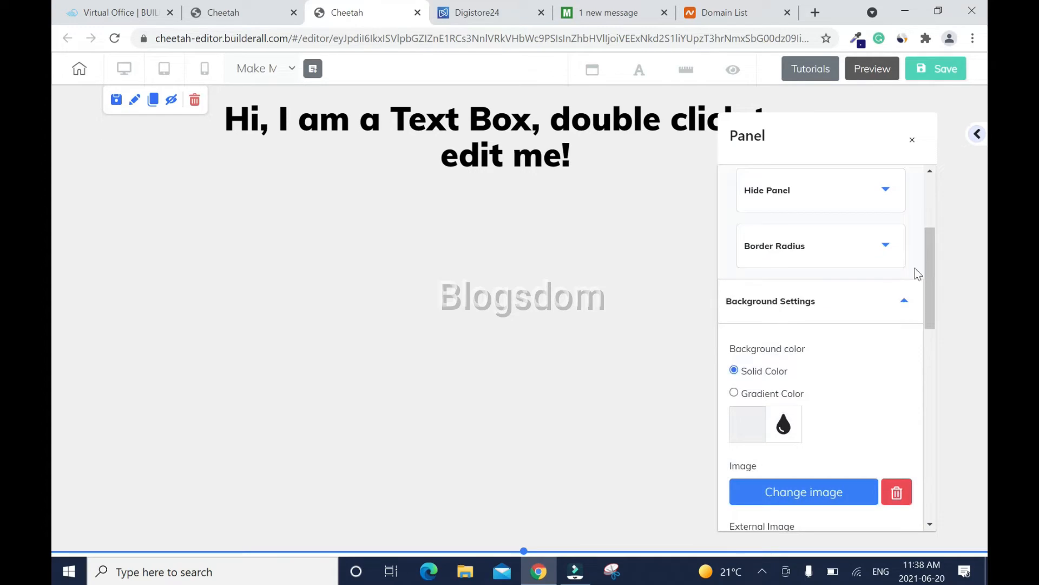
{"action": "left_click_drag", "start_coordinate": [930, 265], "coordinate": [931, 290]}
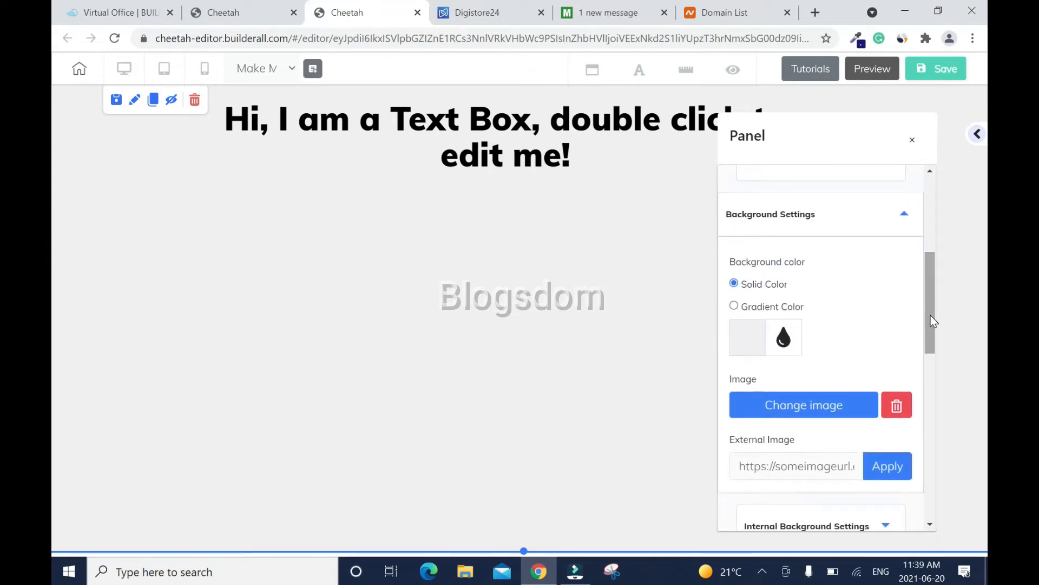
- Browse background images without choosing one, then switch the background to gradient
{"action": "left_click", "coordinate": [773, 404]}
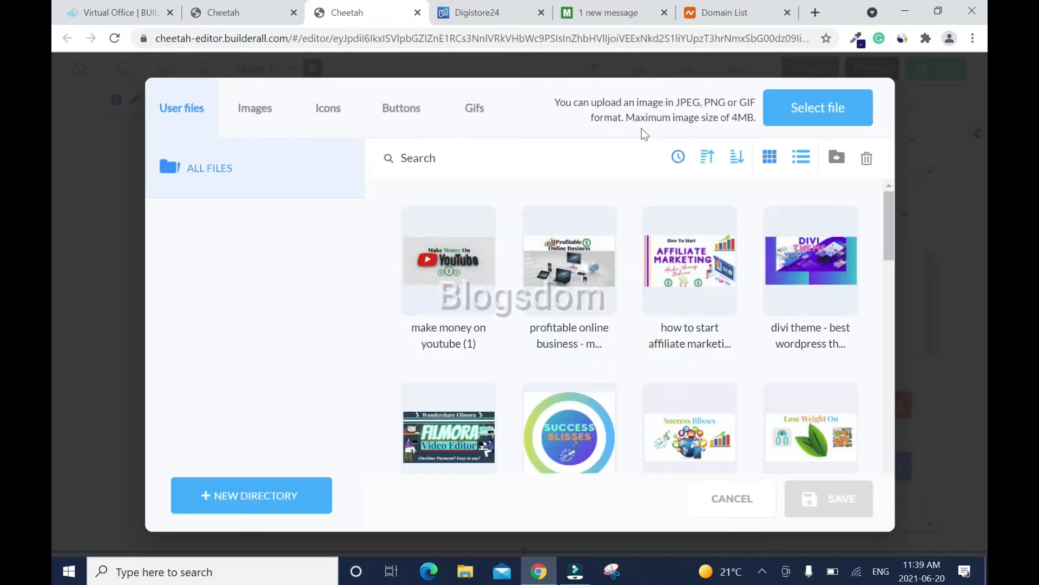
{"action": "left_click", "coordinate": [725, 500]}
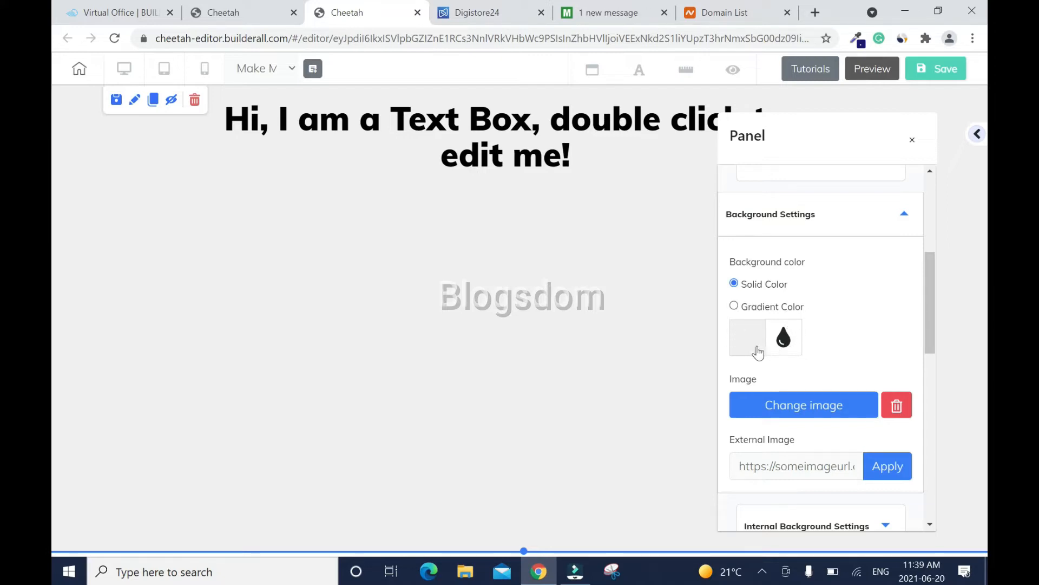
{"action": "left_click", "coordinate": [735, 307]}
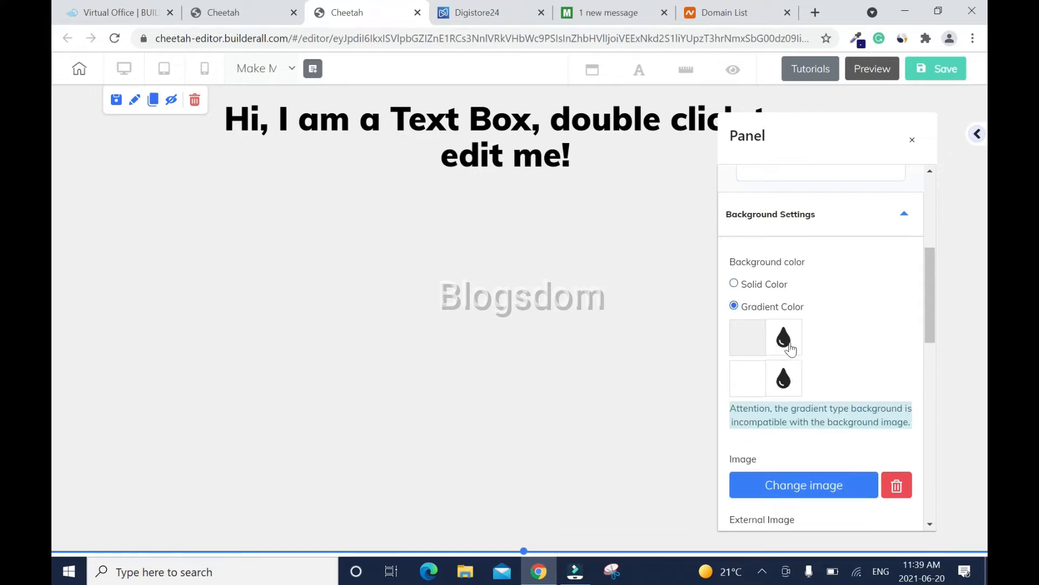
- Make the panel background solid white FFFFFF, close the settings, and switch to the sales page tab
{"action": "left_click", "coordinate": [735, 284]}
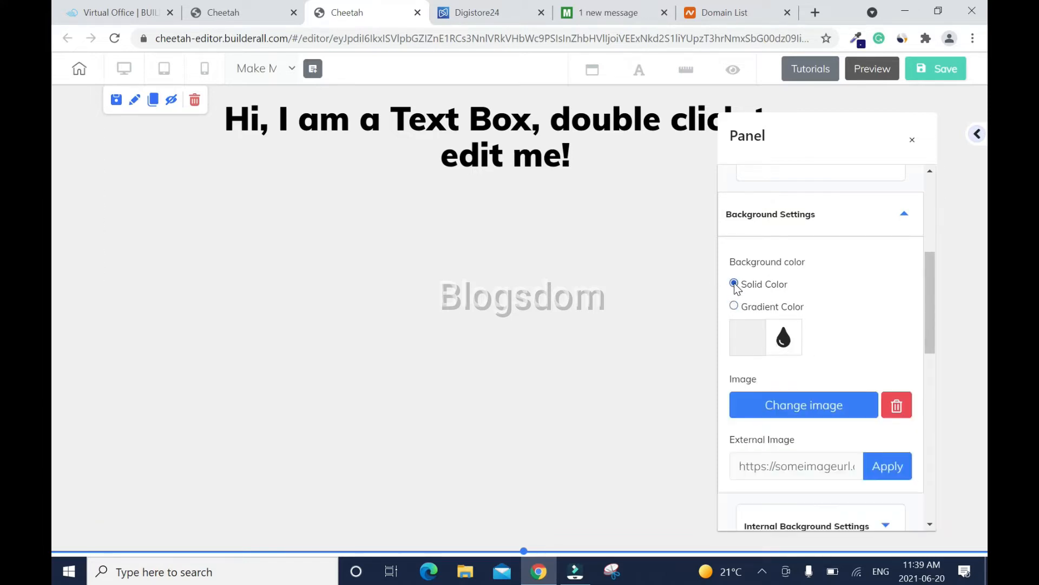
{"action": "left_click", "coordinate": [784, 340]}
{"action": "scroll", "coordinate": [759, 396], "scroll_direction": "down", "scroll_amount": 2}
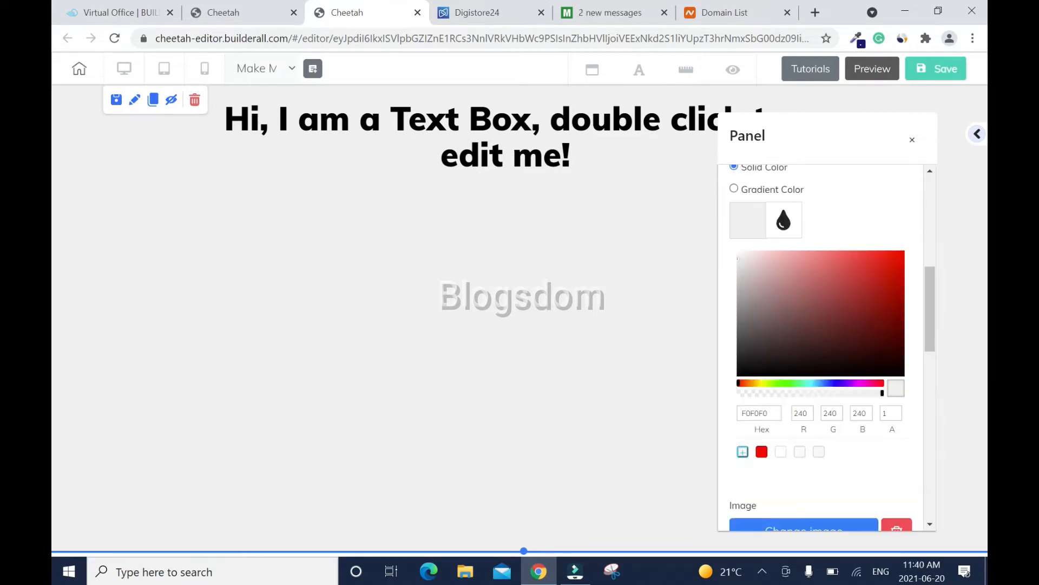
{"action": "mouse_move", "coordinate": [742, 262]}
{"action": "left_mouse_down"}
{"action": "mouse_move", "coordinate": [777, 274]}
{"action": "mouse_move", "coordinate": [736, 253]}
{"action": "left_mouse_up"}
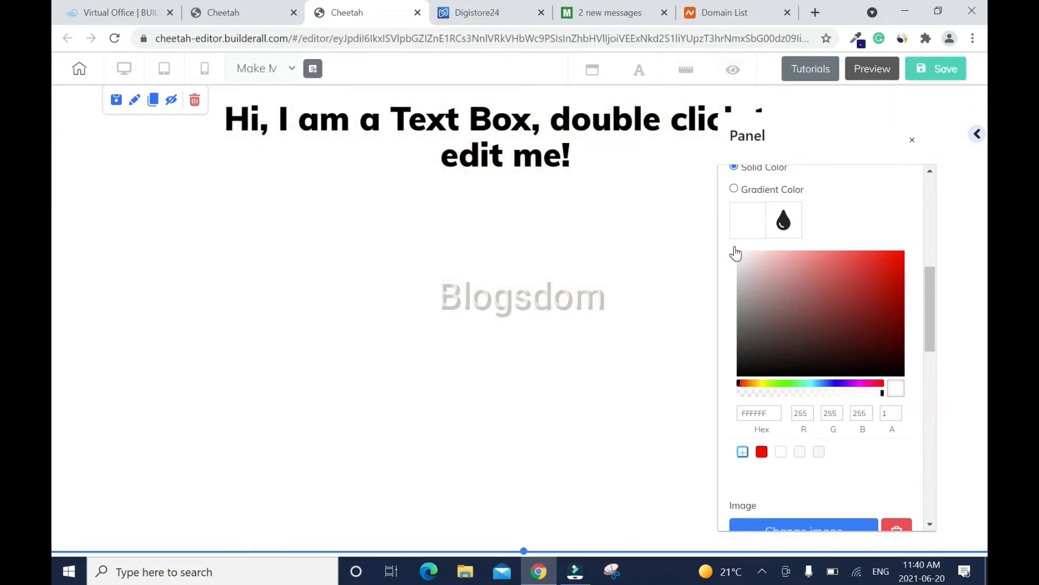
{"action": "left_click_drag", "start_coordinate": [733, 251], "coordinate": [837, 293]}
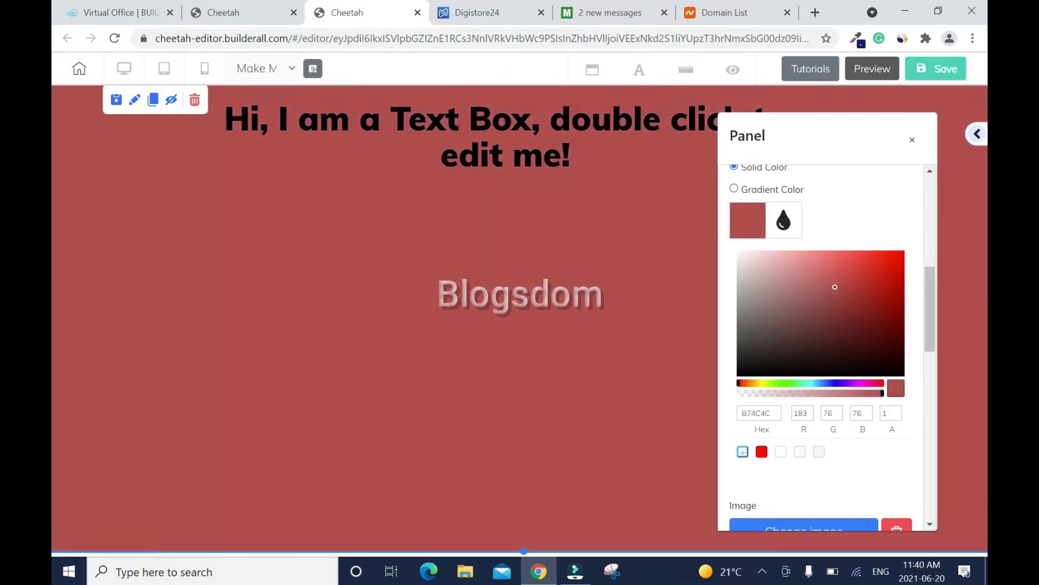
{"action": "key", "text": "ctrl+a"}
{"action": "type", "text": "FFFFFF"}
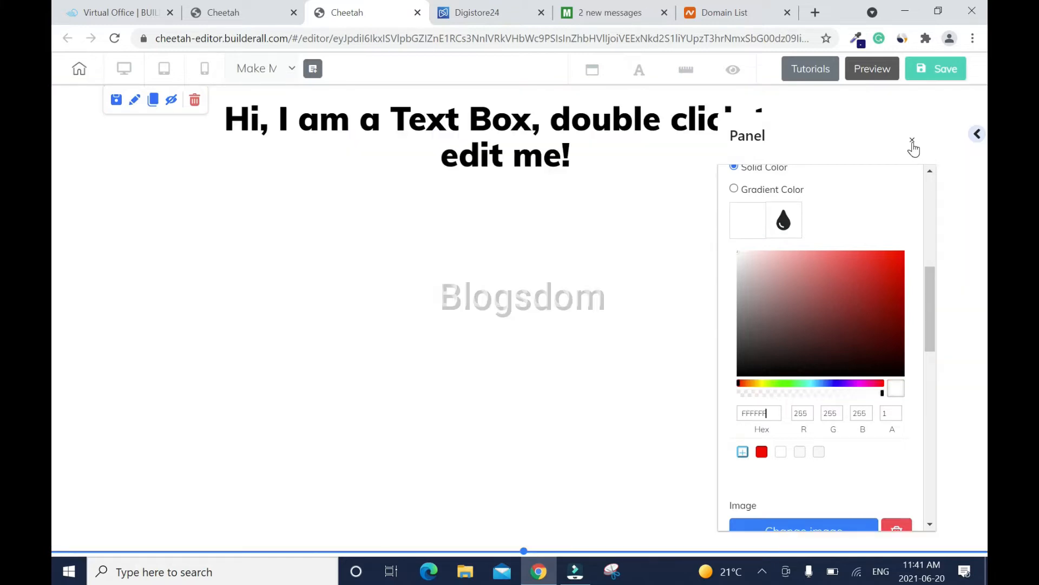
{"action": "left_click", "coordinate": [913, 141]}
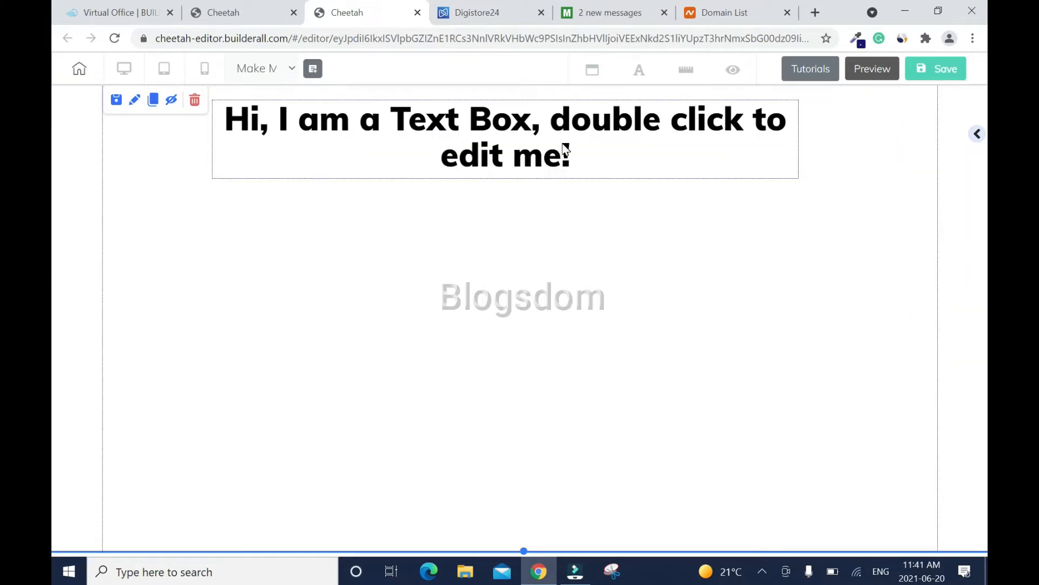
{"action": "left_click", "coordinate": [611, 12]}
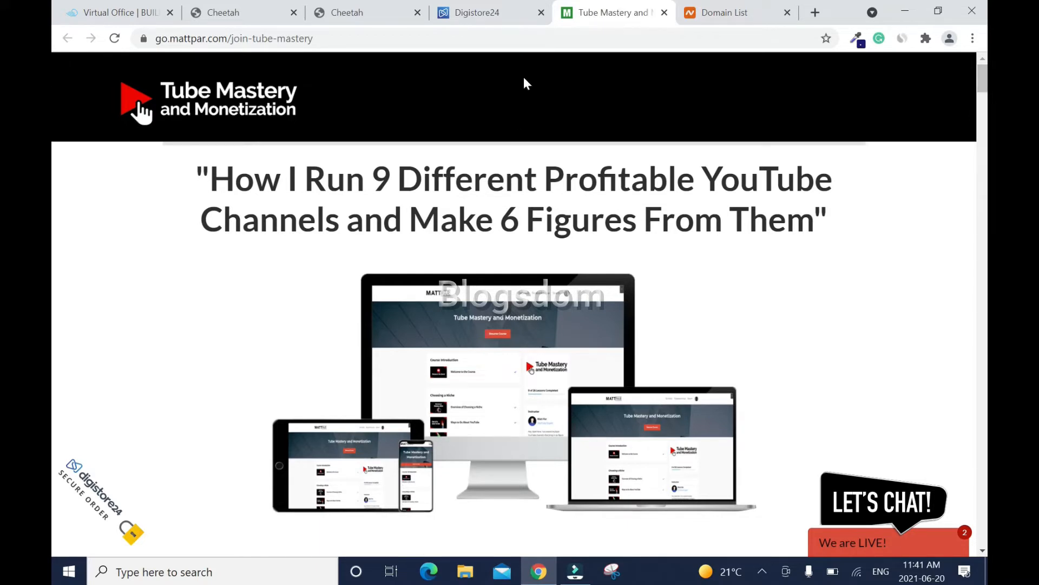
- Replace the placeholder text with the heading 'How to Run a Profitable YouTube Channels and Make Money'
{"action": "left_click", "coordinate": [383, 13]}
{"action": "double_click", "coordinate": [457, 130]}
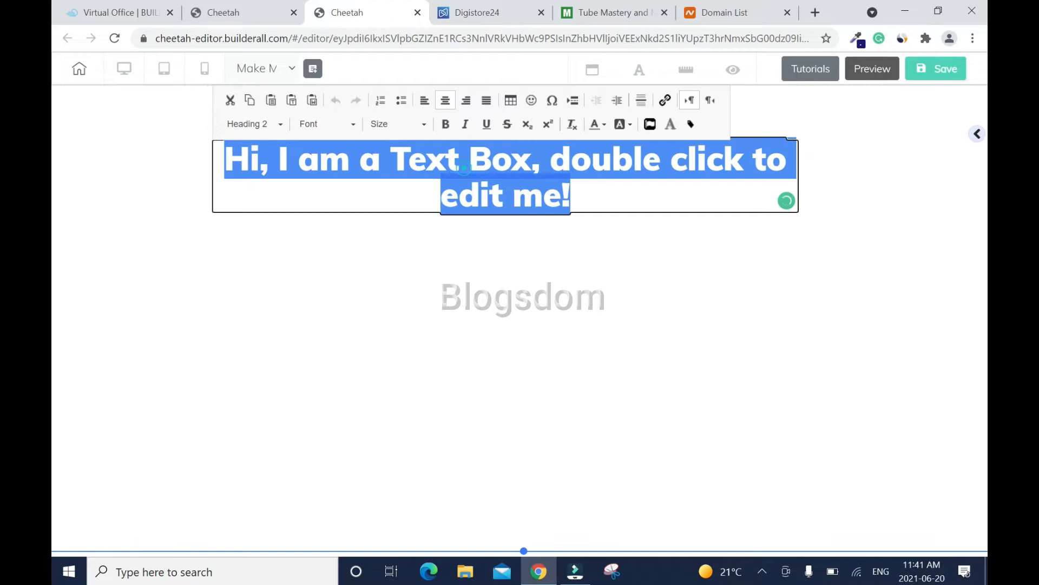
{"action": "type", "text": "How to Tun"}
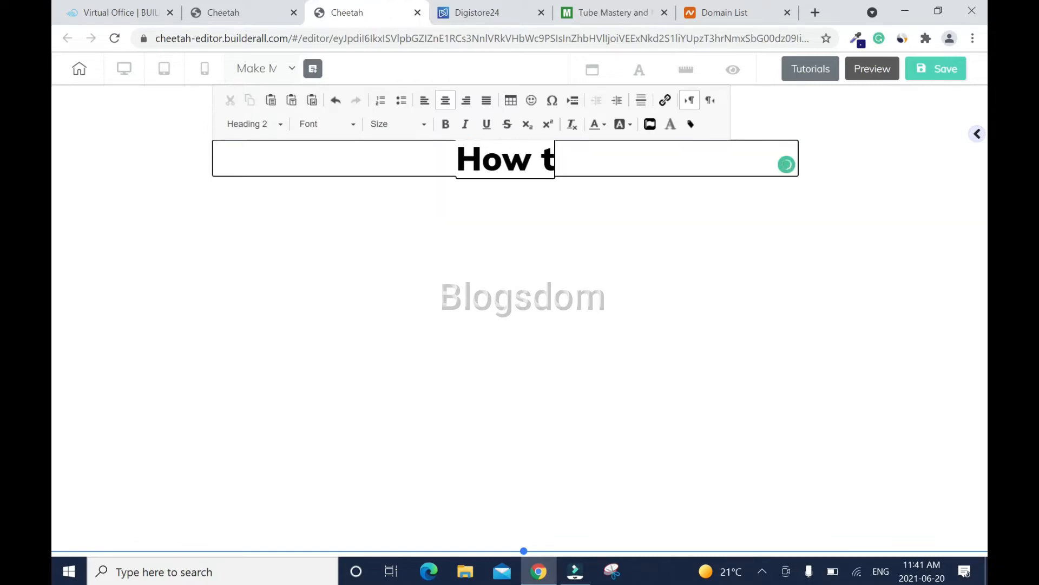
{"action": "key", "text": "BackSpace"}
{"action": "key", "text": "BackSpace"}
{"action": "key", "text": "BackSpace"}
{"action": "type", "text": "Ru"}
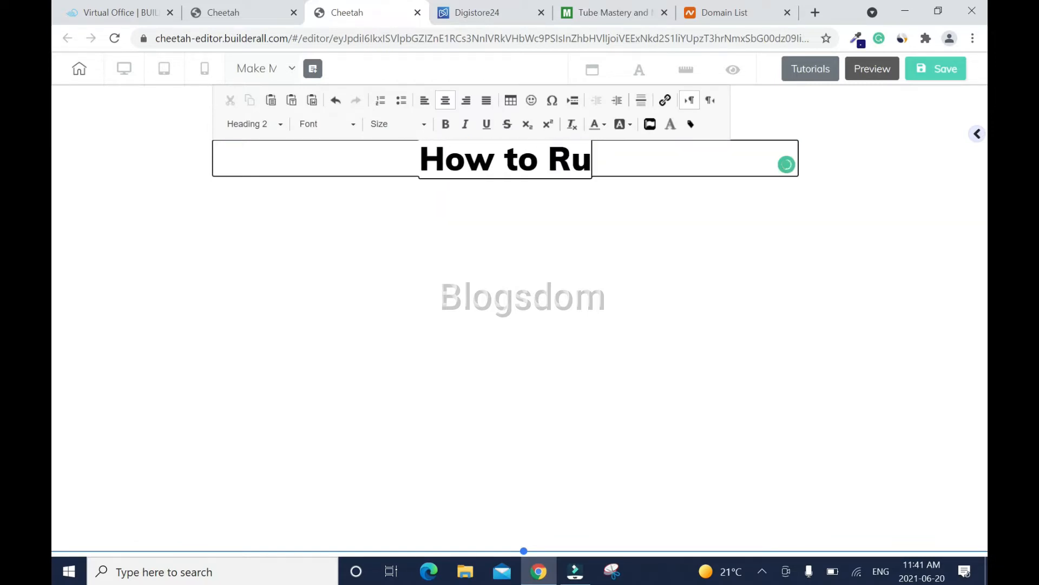
{"action": "type", "text": "n a S"}
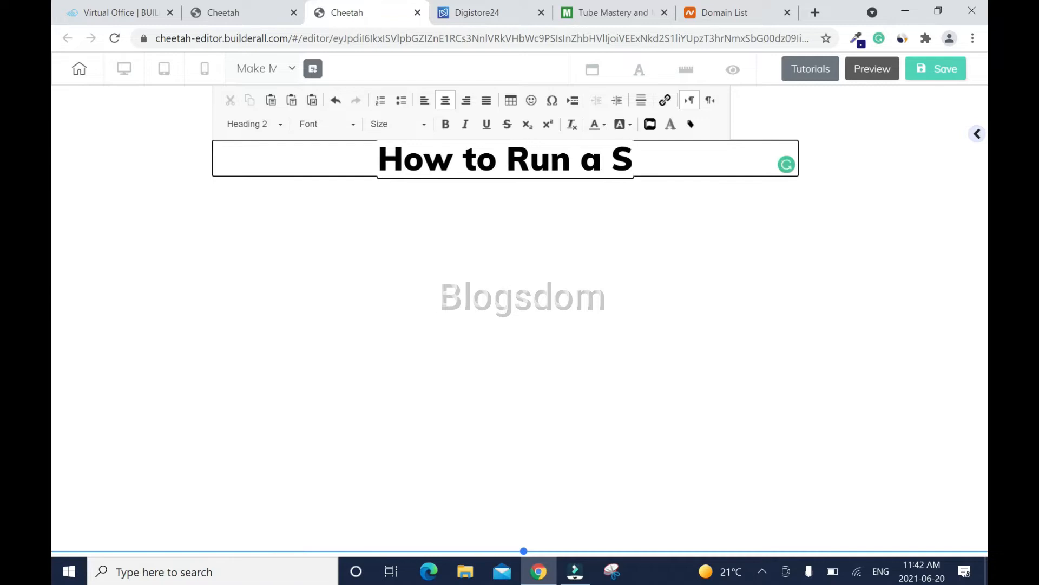
{"action": "type", "text": "uccessful Yo"}
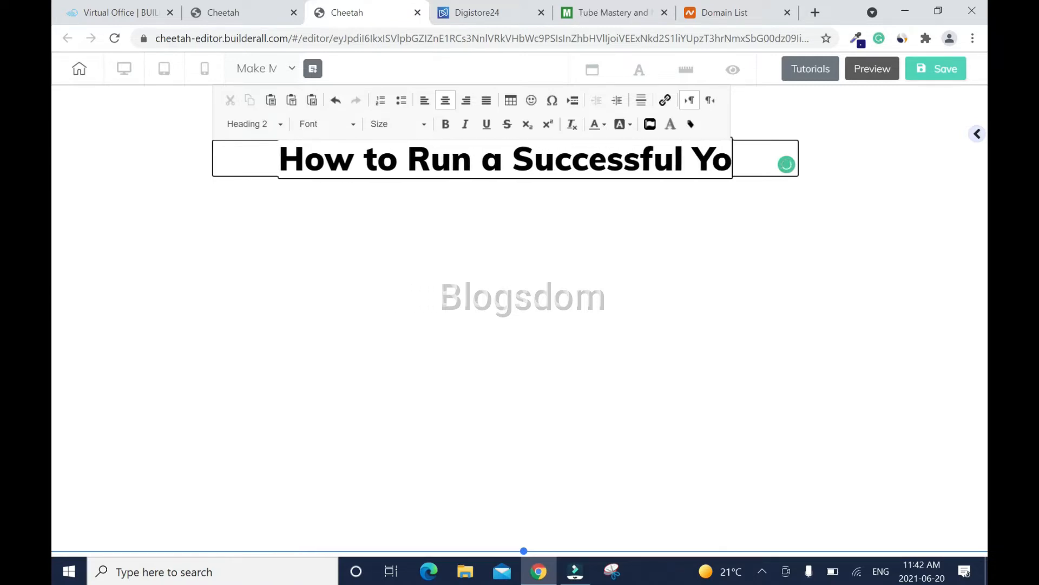
{"action": "type", "text": "uTube Channels"}
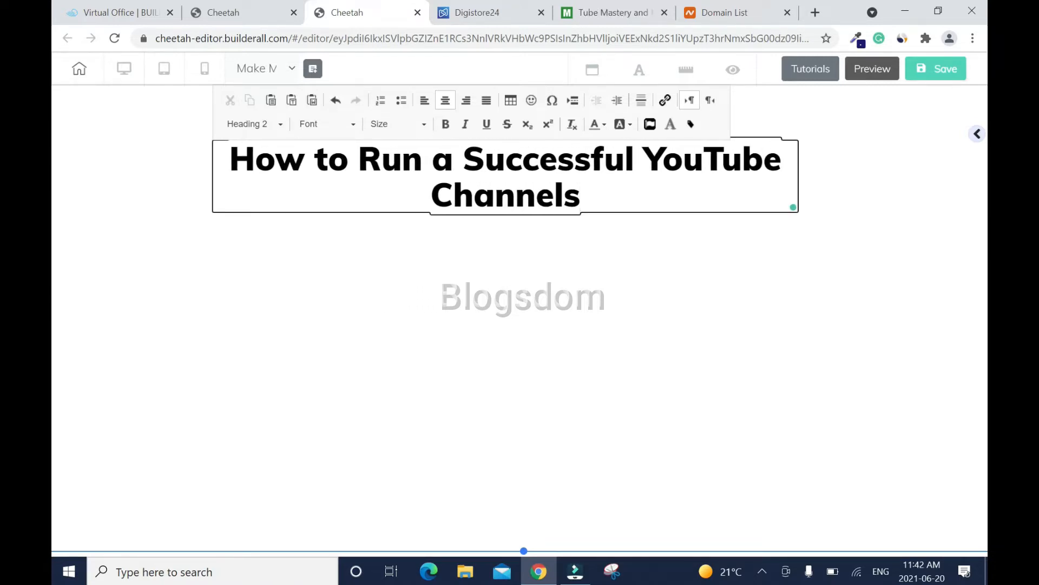
{"action": "type", "text": " and Make Money"}
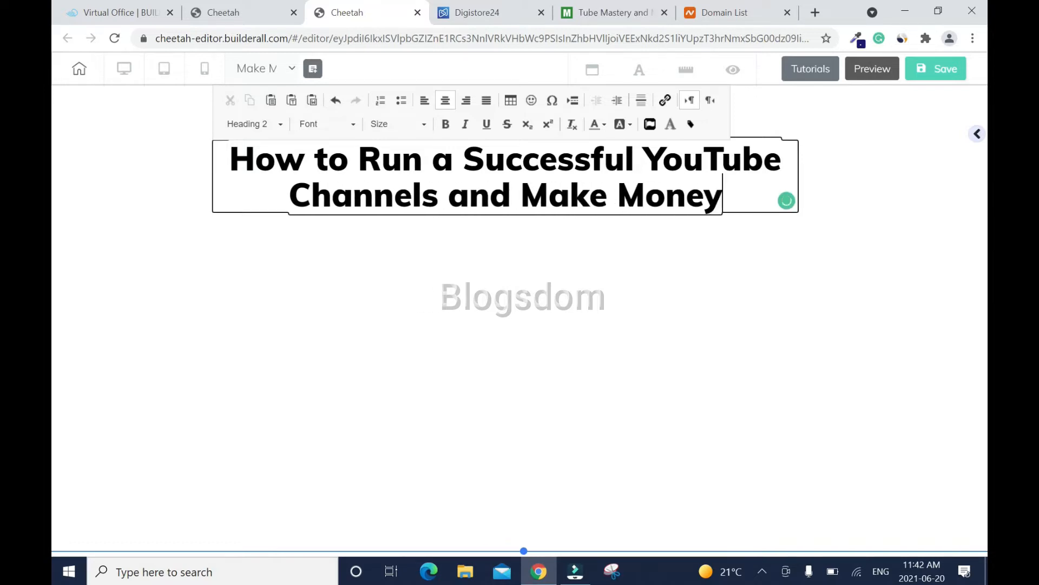
{"action": "double_click", "coordinate": [558, 160]}
{"action": "type", "text": "Profitable"}
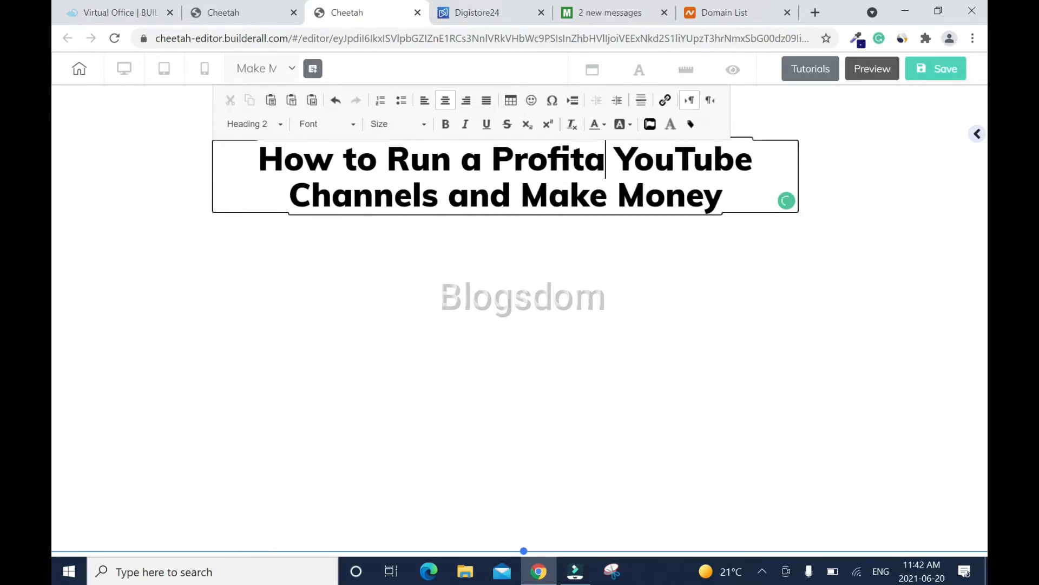
{"action": "left_click", "coordinate": [684, 289]}
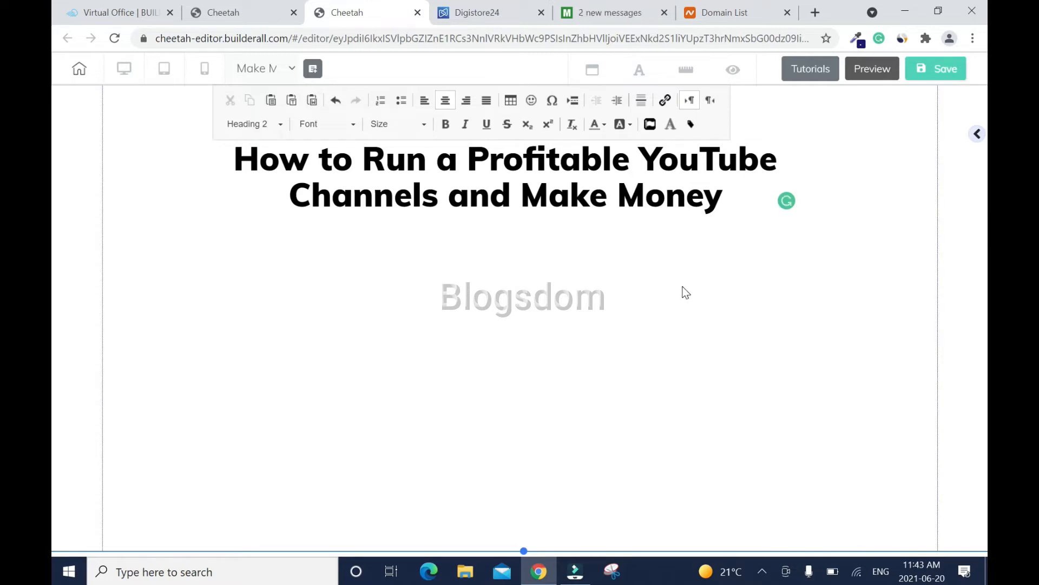
{"action": "left_click", "coordinate": [979, 136]}
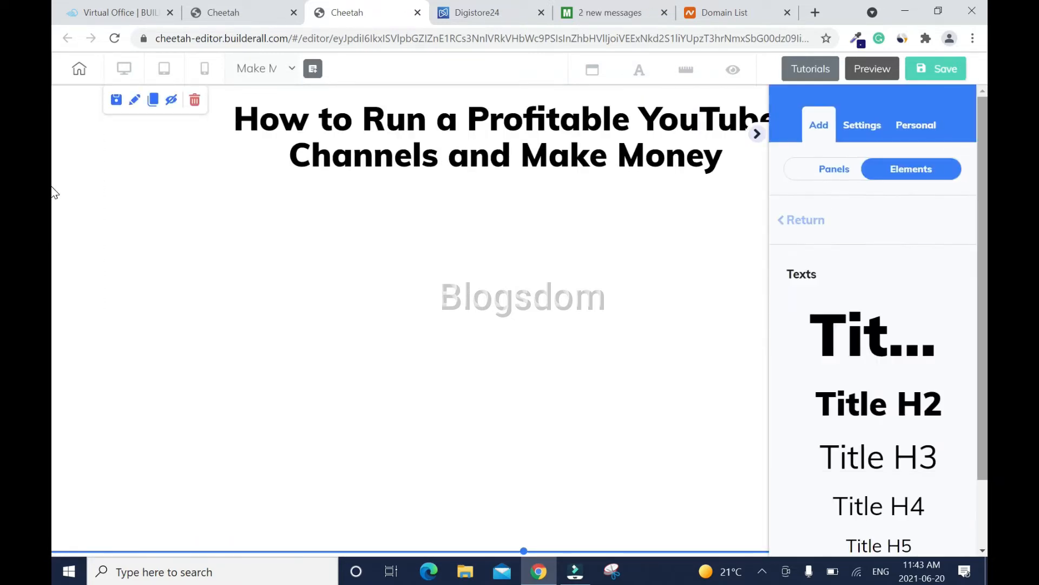
- Add a Title H3 under the heading reading 'Secrets to Grow and Monetize a New Channel'
{"action": "left_click_drag", "start_coordinate": [903, 376], "coordinate": [557, 255]}
{"action": "left_click", "coordinate": [621, 245]}
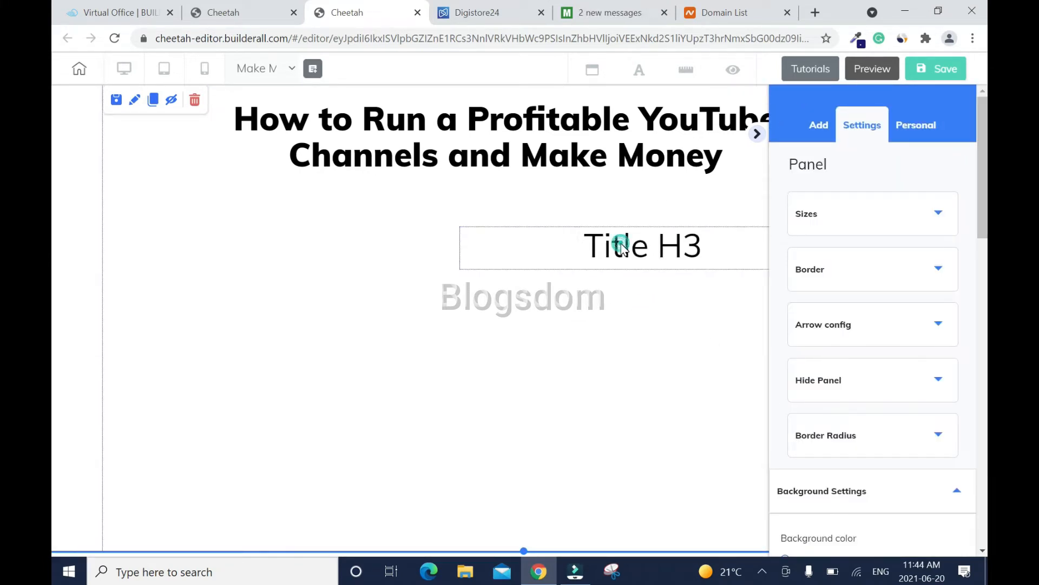
{"action": "left_click", "coordinate": [757, 134]}
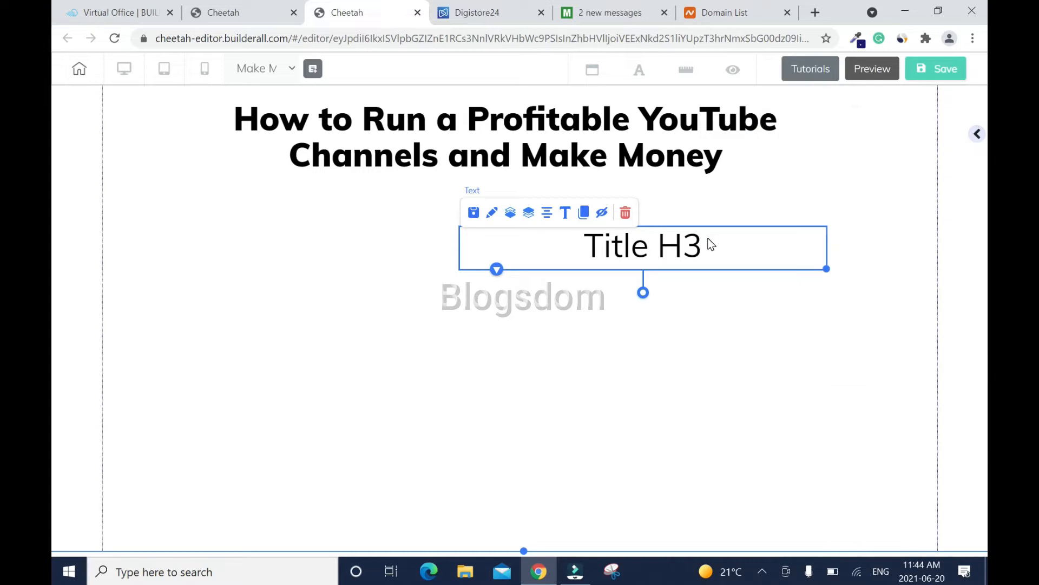
{"action": "left_click_drag", "start_coordinate": [740, 252], "coordinate": [622, 229]}
{"action": "left_click", "coordinate": [424, 201]}
{"action": "double_click", "coordinate": [520, 225]}
{"action": "type", "text": "Secrets t"}
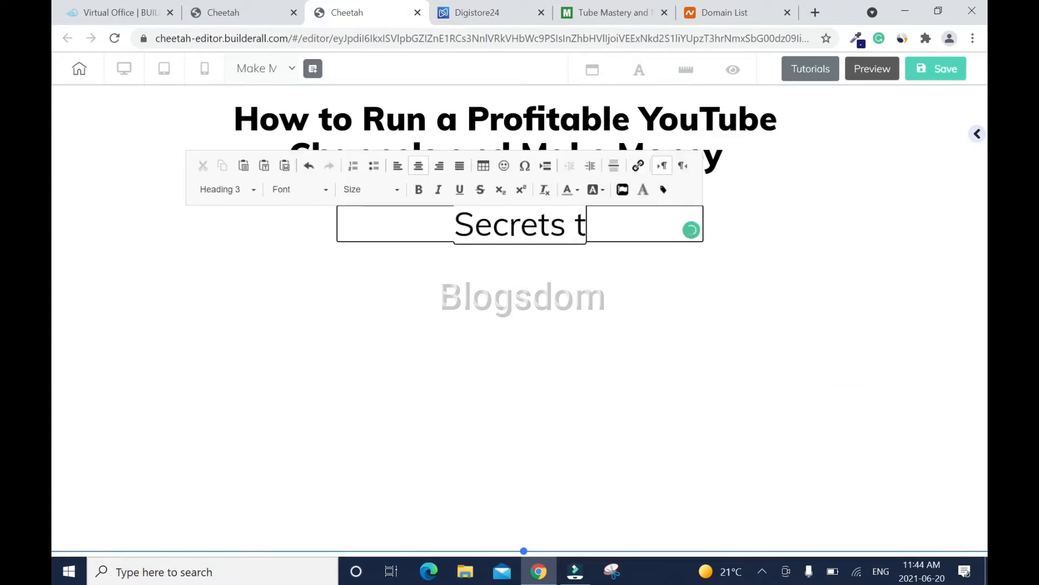
{"action": "type", "text": "o Grow and Monetize"}
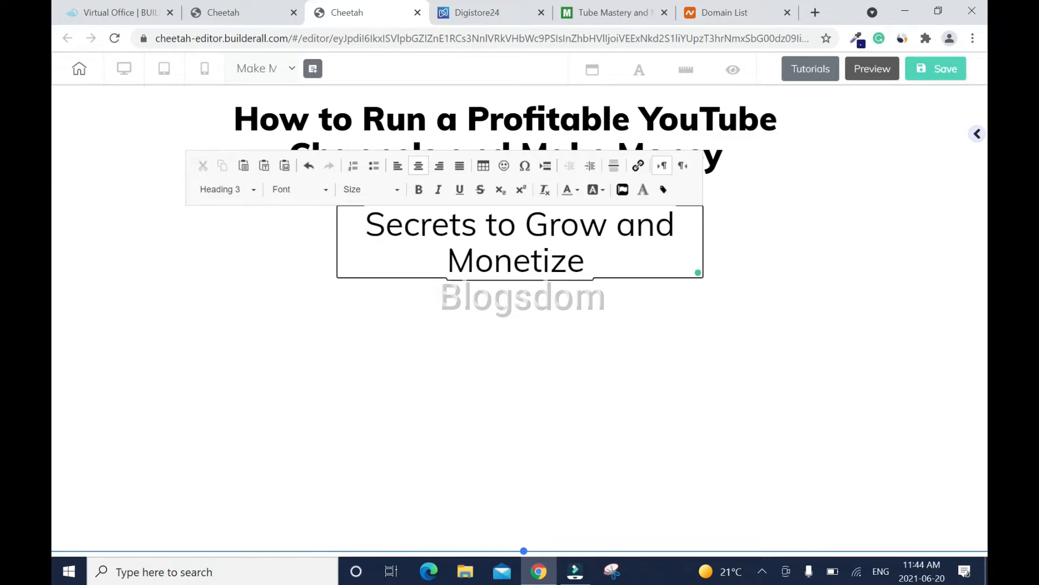
{"action": "type", "text": " a New Channel"}
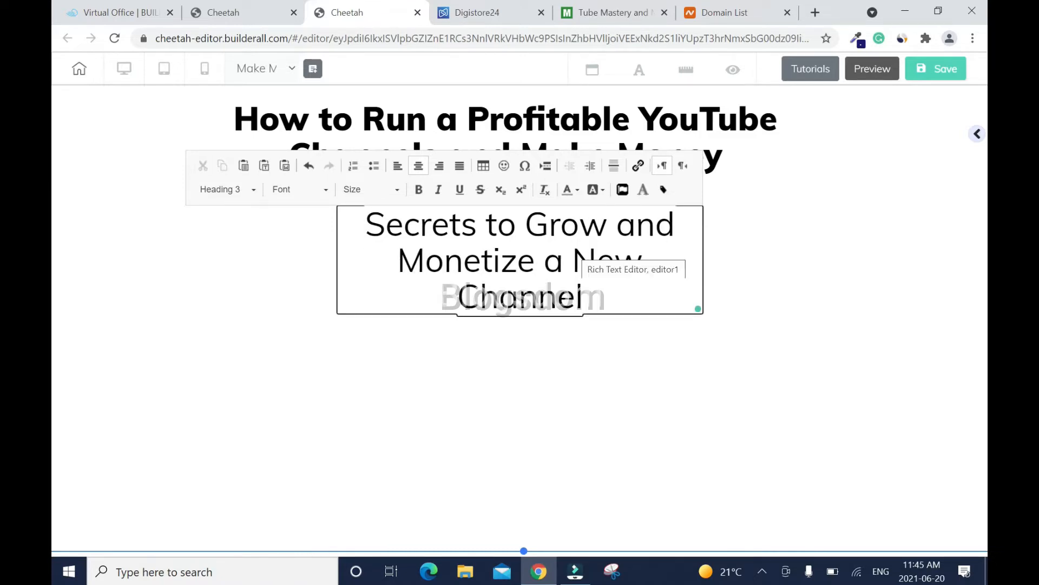
{"action": "left_click", "coordinate": [756, 336]}
{"action": "left_click_drag", "start_coordinate": [702, 316], "coordinate": [803, 305]}
{"action": "left_click", "coordinate": [823, 296]}
{"action": "left_click_drag", "start_coordinate": [744, 233], "coordinate": [680, 210]}
{"action": "mouse_move", "coordinate": [738, 258]}
{"action": "left_mouse_down"}
{"action": "mouse_move", "coordinate": [708, 248]}
{"action": "mouse_move", "coordinate": [740, 248]}
{"action": "left_mouse_up"}
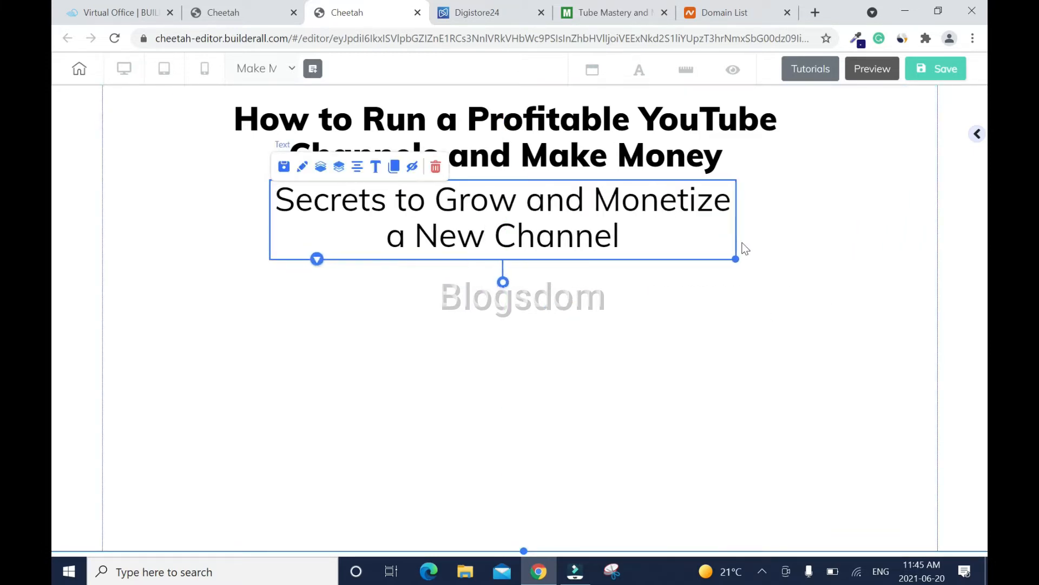
{"action": "left_click", "coordinate": [825, 248]}
- Make the subtitle Heading 4, wrapped onto two lines and centred under the heading
{"action": "double_click", "coordinate": [704, 232]}
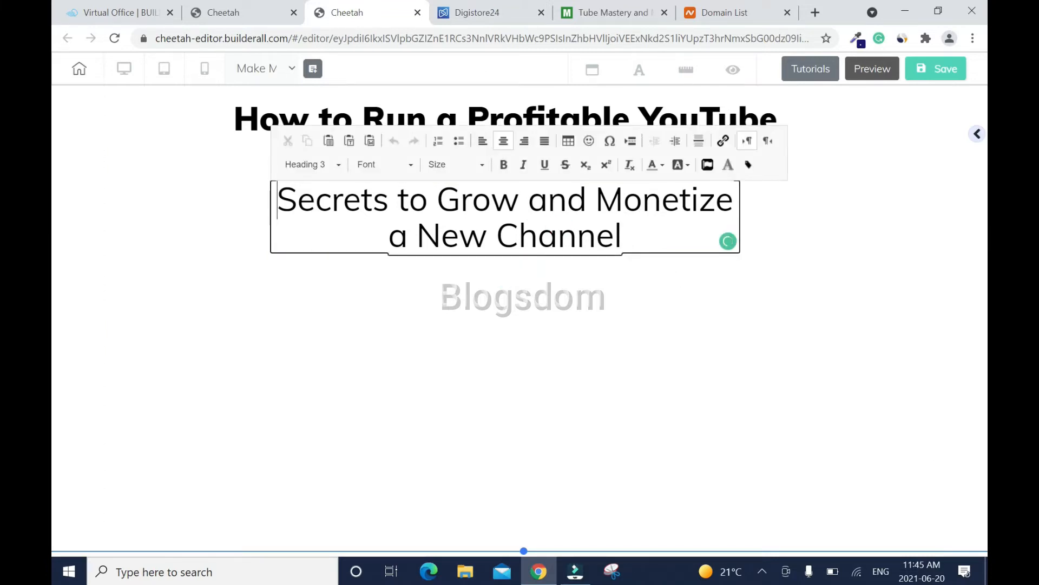
{"action": "triple_click", "coordinate": [284, 209]}
{"action": "left_click", "coordinate": [311, 164]}
{"action": "left_click", "coordinate": [365, 294]}
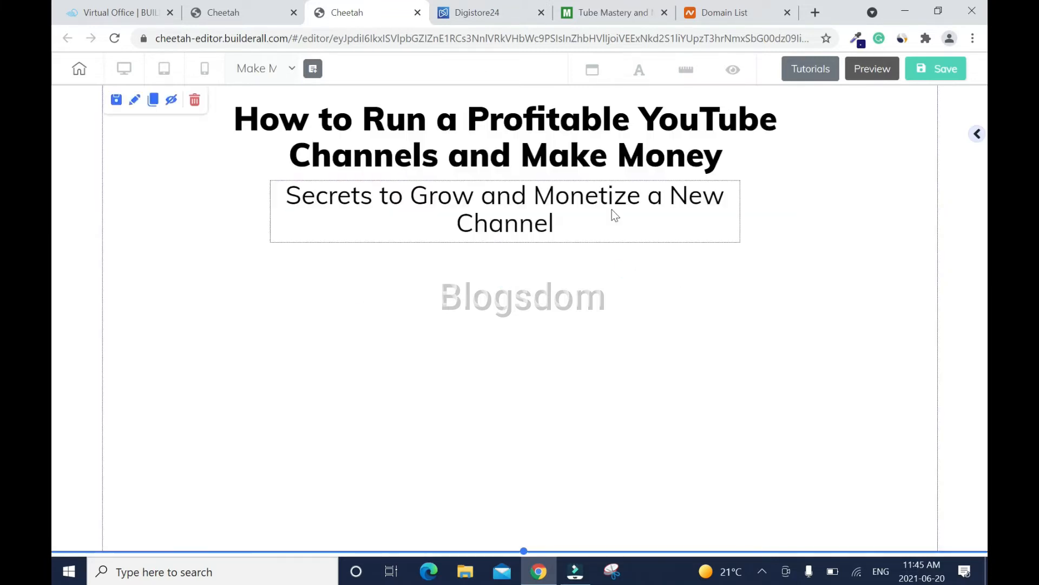
{"action": "left_click_drag", "start_coordinate": [739, 242], "coordinate": [607, 241]}
{"action": "left_click_drag", "start_coordinate": [494, 214], "coordinate": [559, 209]}
{"action": "left_click", "coordinate": [802, 252]}
- Save the page and publish the site
{"action": "left_click", "coordinate": [935, 73]}
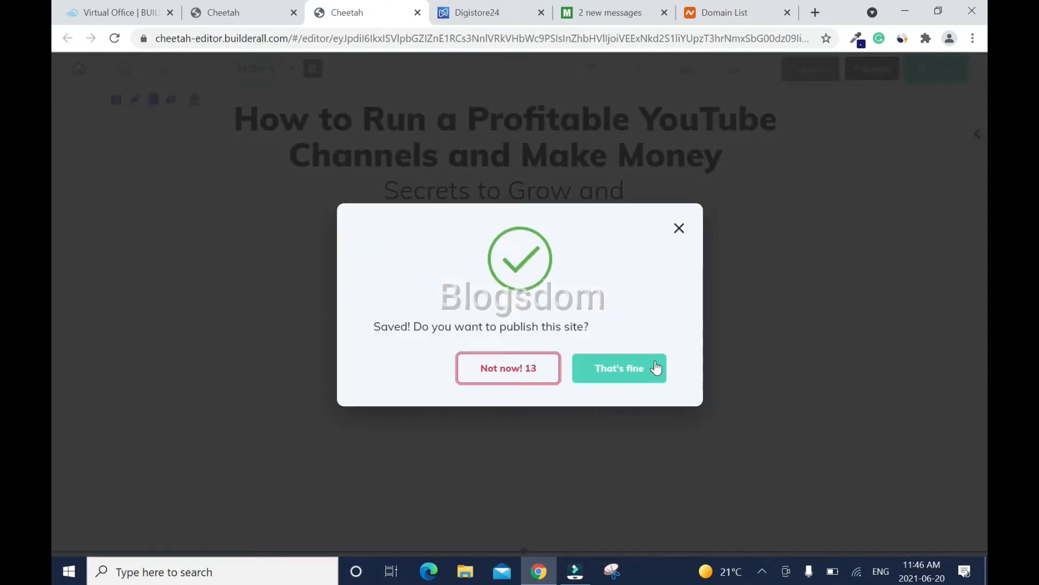
{"action": "left_click", "coordinate": [653, 366]}
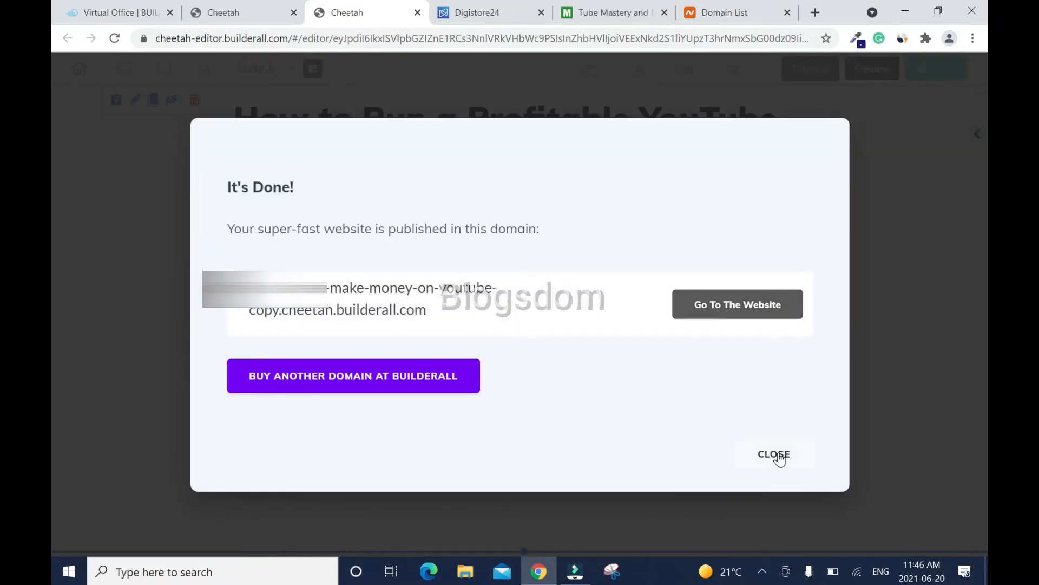
{"action": "left_click", "coordinate": [779, 455]}
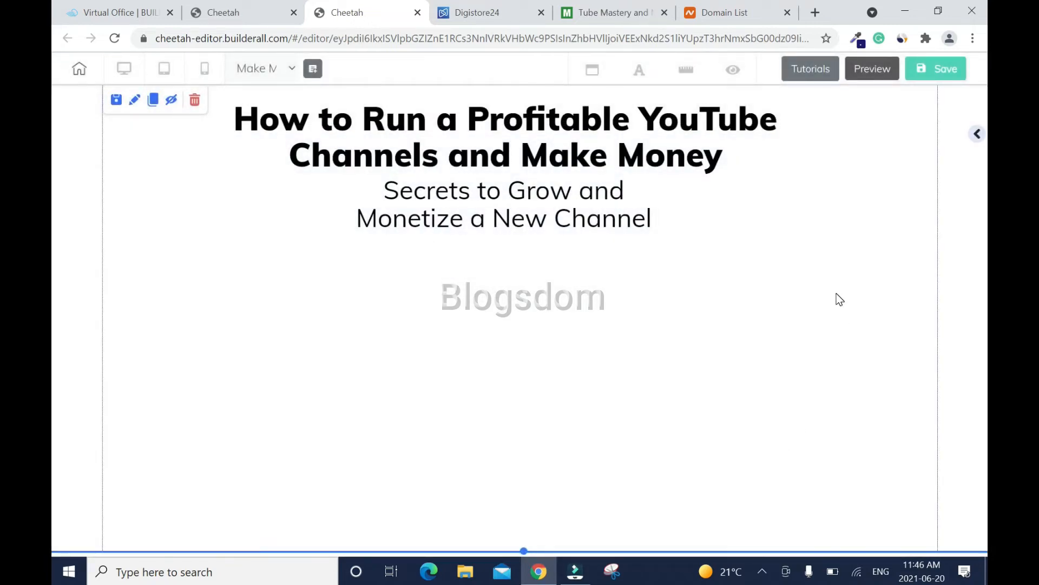
{"action": "key", "text": "ctrl+Tab"}
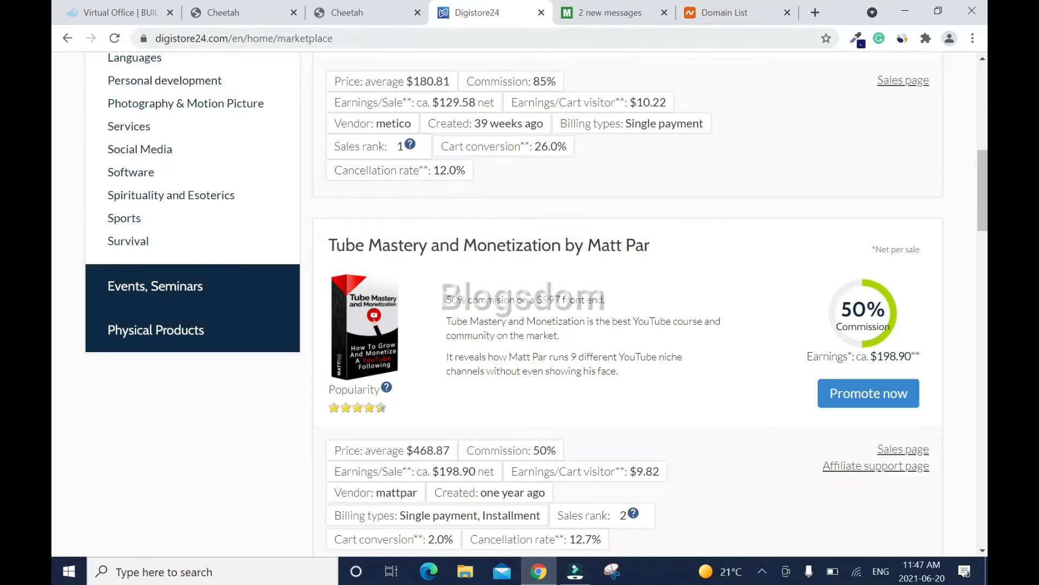
{"action": "left_click", "coordinate": [347, 16]}
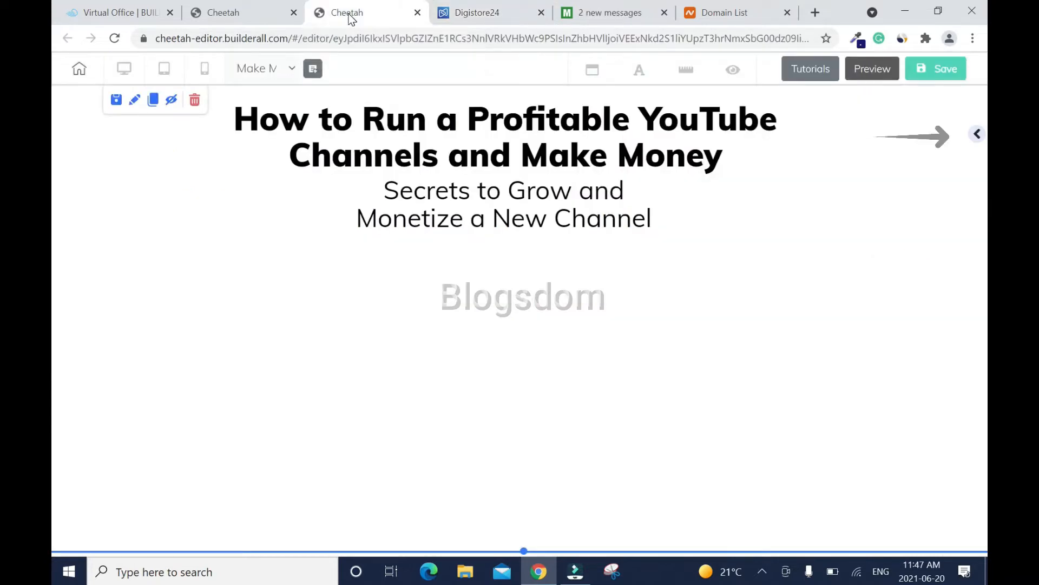
- Return to the full element list in the Add panel and choose the Image element
{"action": "left_click", "coordinate": [979, 134]}
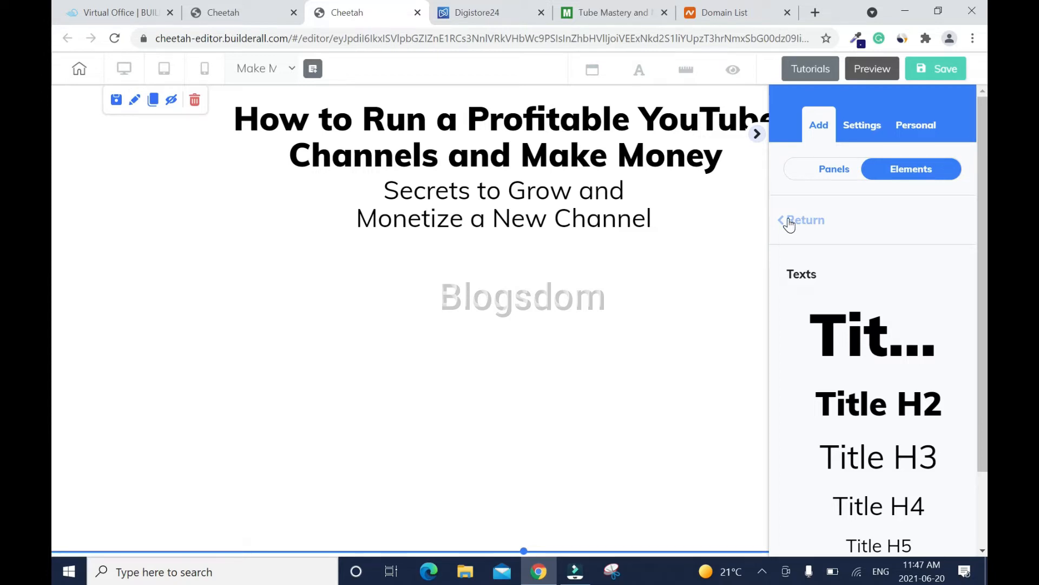
{"action": "left_click", "coordinate": [789, 222]}
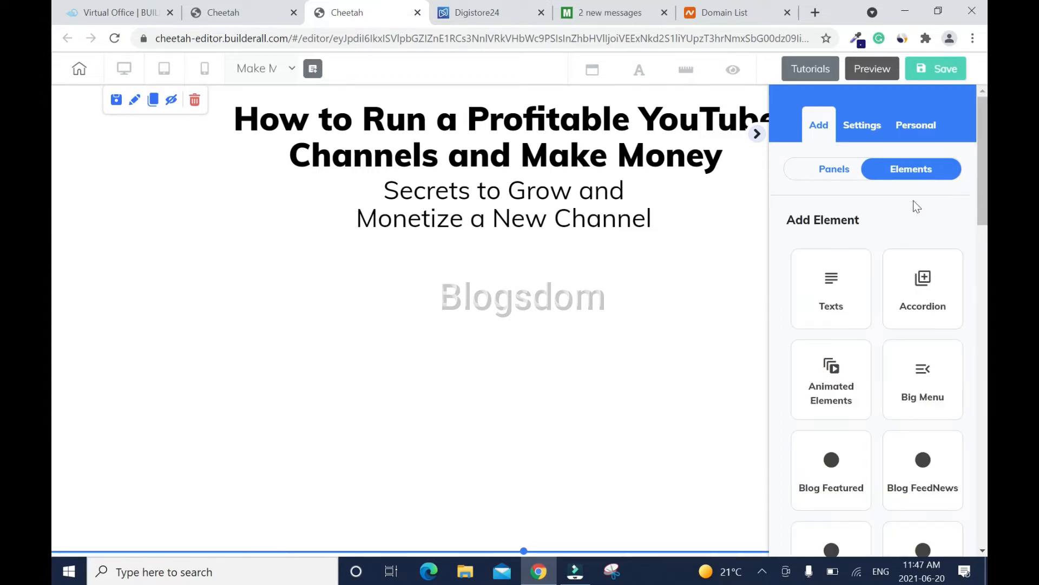
{"action": "scroll", "coordinate": [953, 213], "scroll_direction": "down", "scroll_amount": 5}
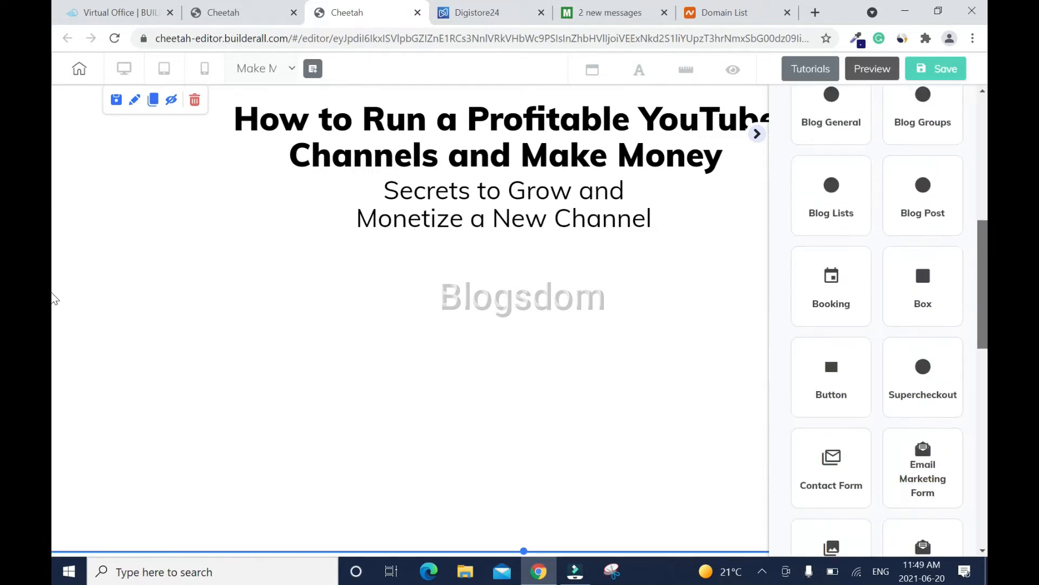
{"action": "scroll", "coordinate": [877, 320], "scroll_direction": "down", "scroll_amount": 4}
{"action": "left_click_drag", "start_coordinate": [984, 355], "coordinate": [984, 377]}
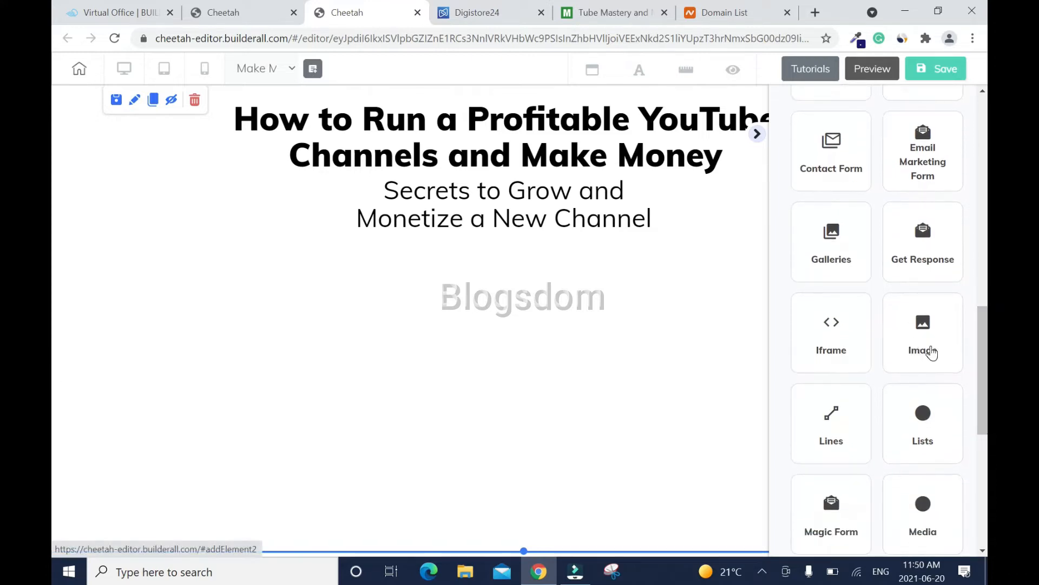
{"action": "left_click", "coordinate": [931, 352]}
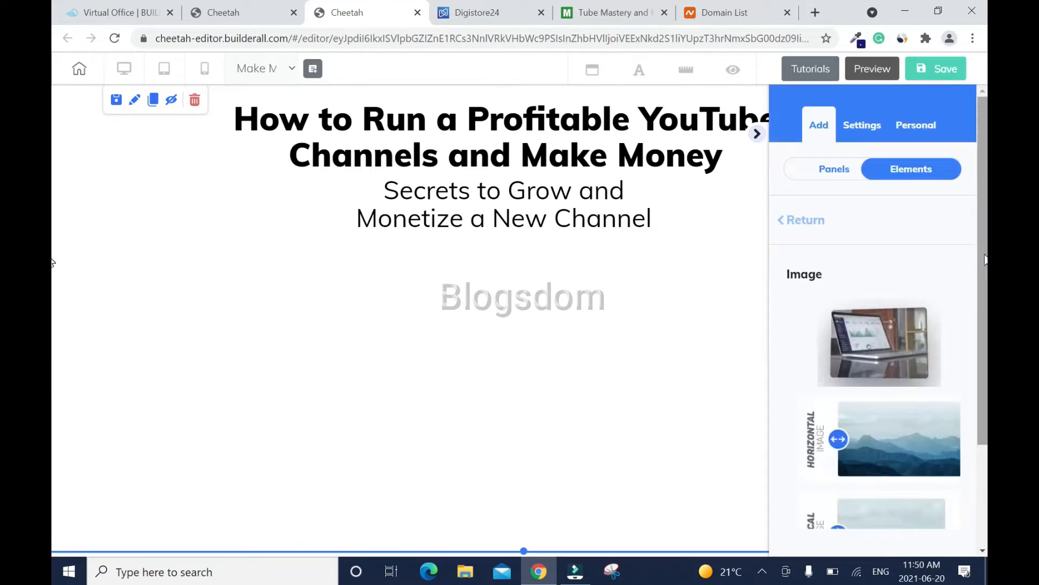
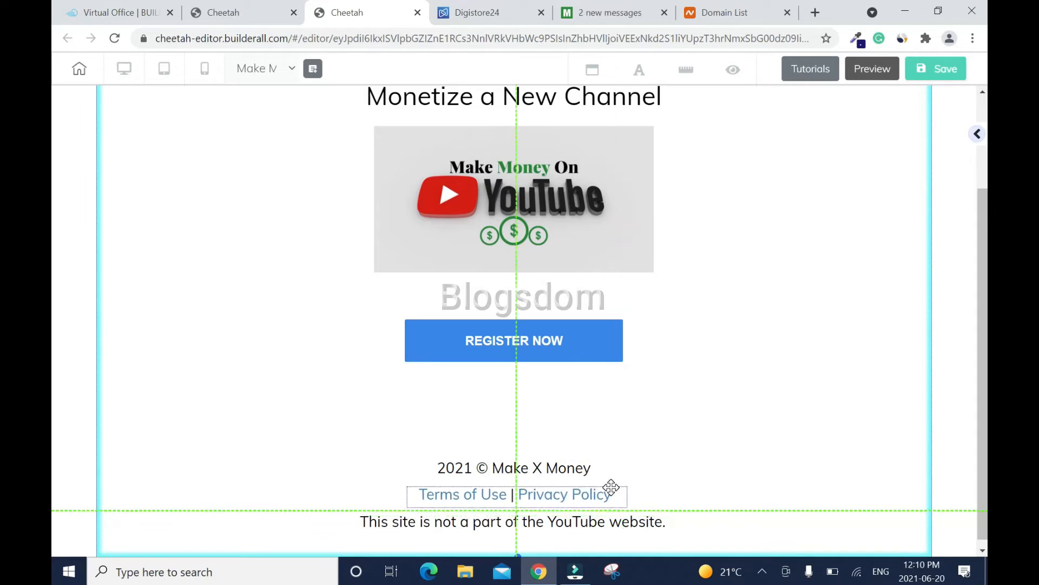
- Place the footer terms and privacy links, then save and publish the site to its cheetah.builderall.com subdomain
{"action": "left_click", "coordinate": [597, 523]}
{"action": "left_click", "coordinate": [936, 68]}
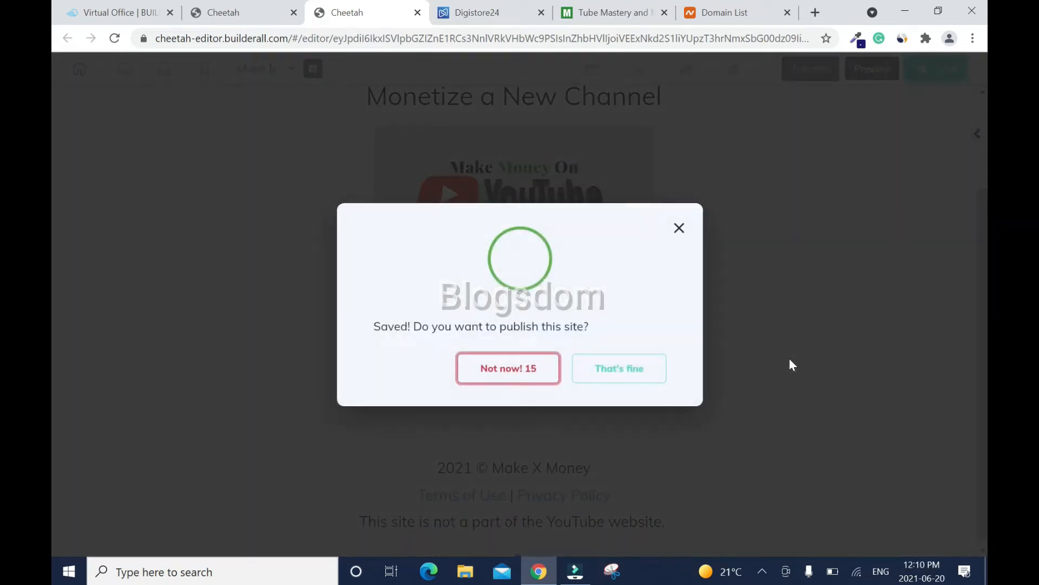
{"action": "left_click", "coordinate": [632, 372]}
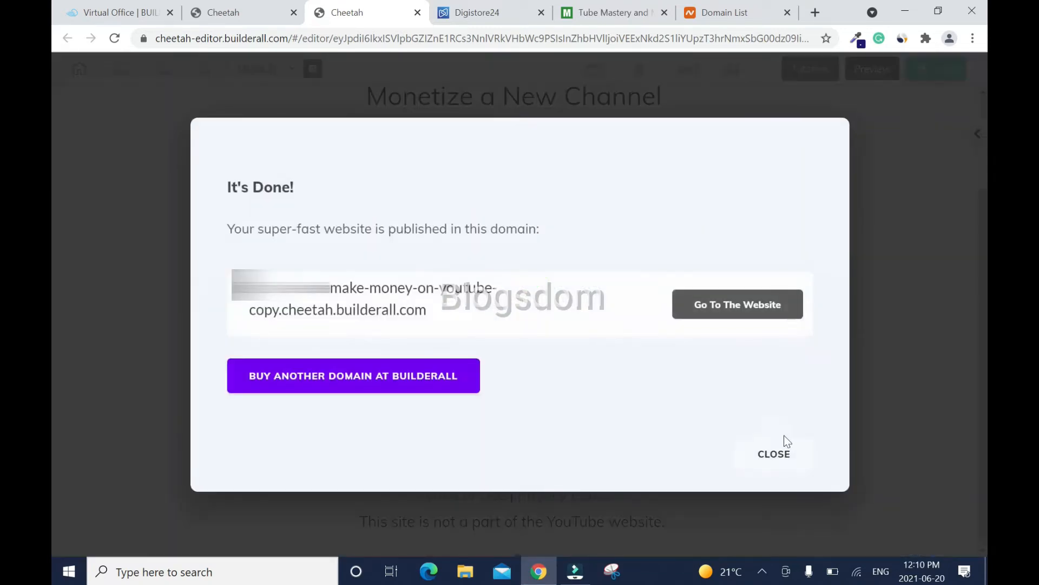
{"action": "left_click", "coordinate": [773, 456]}
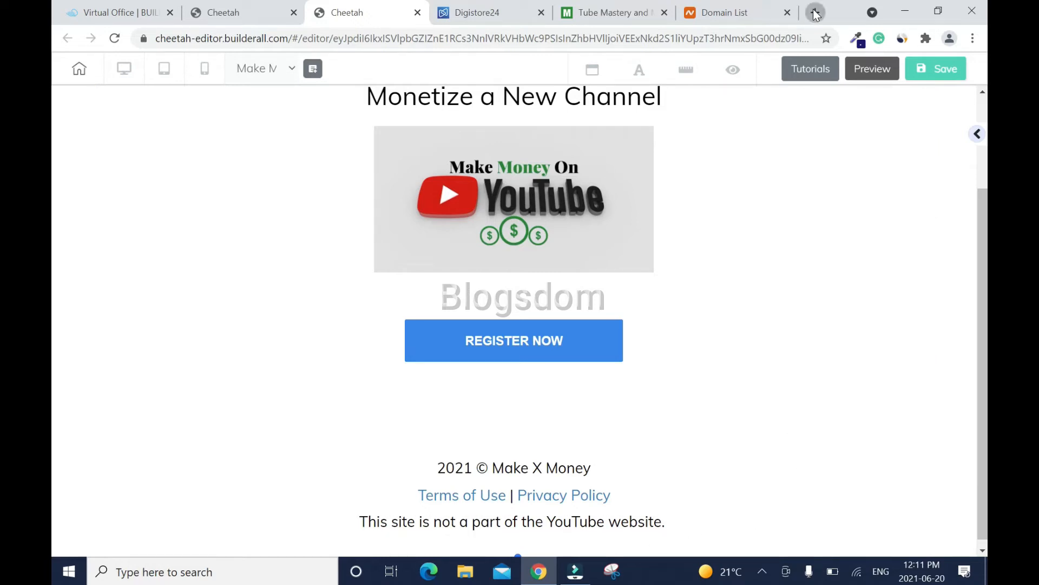
- Duplicate the YouTube disclaimer line and replace its text with the Facebook disclaimer
{"action": "left_click", "coordinate": [514, 522]}
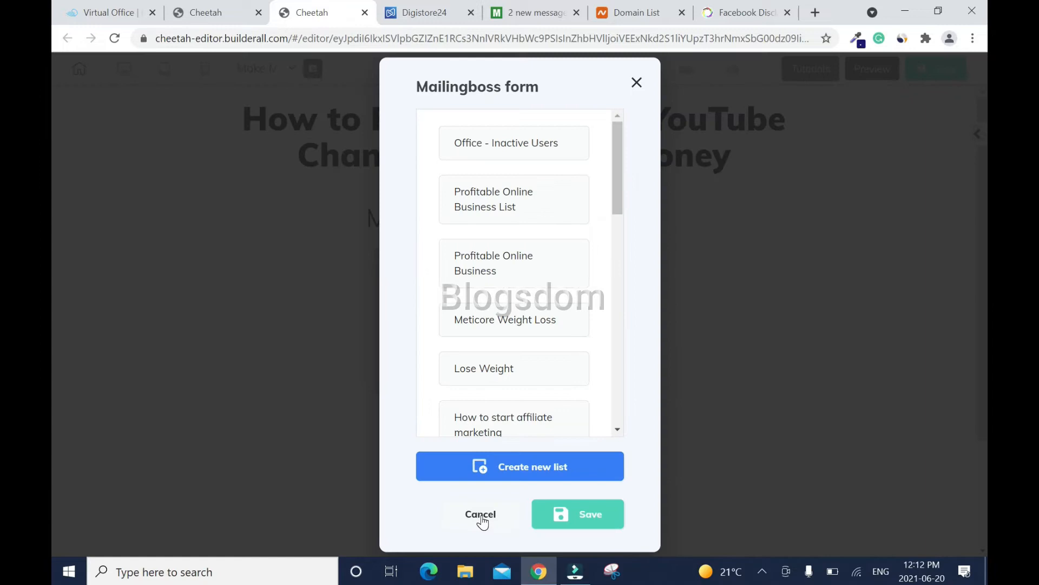
{"action": "left_click", "coordinate": [480, 514]}
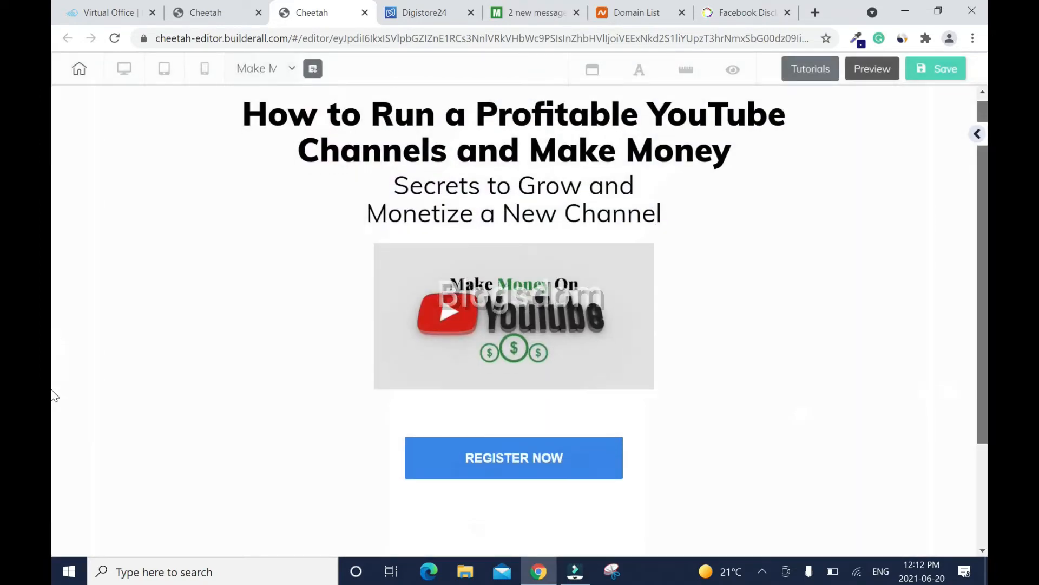
{"action": "double_click", "coordinate": [647, 513]}
{"action": "key", "text": "ctrl+a"}
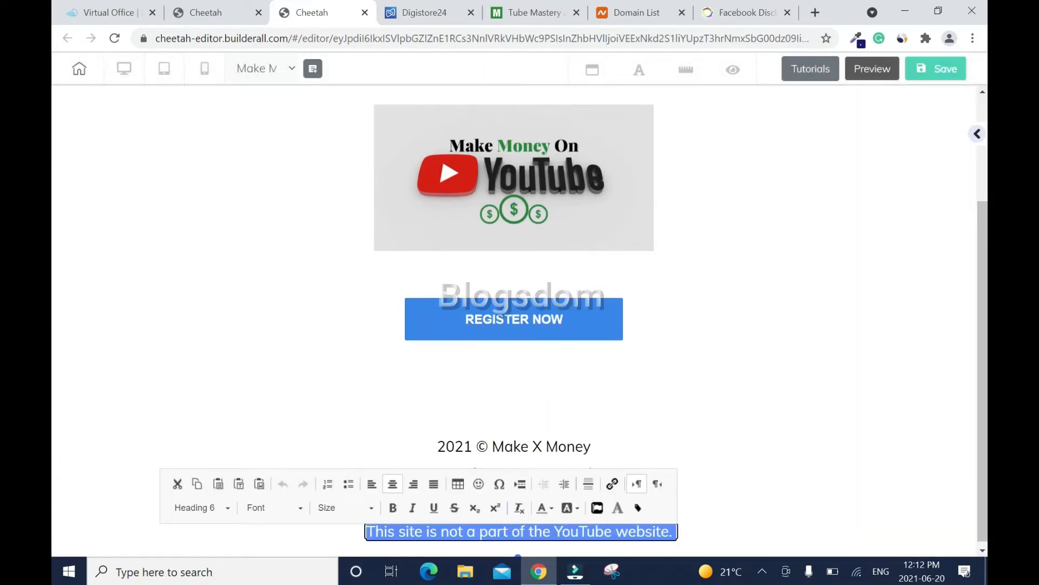
{"action": "type", "text": "This site is not part of the Facebook website or Facebook Inc. Additionally, this site is NOT endorsed by Facebook in any way. FACEBOOK is a trademark of FACEBOOK, Inc."}
{"action": "left_click_drag", "start_coordinate": [983, 481], "coordinate": [983, 489]}
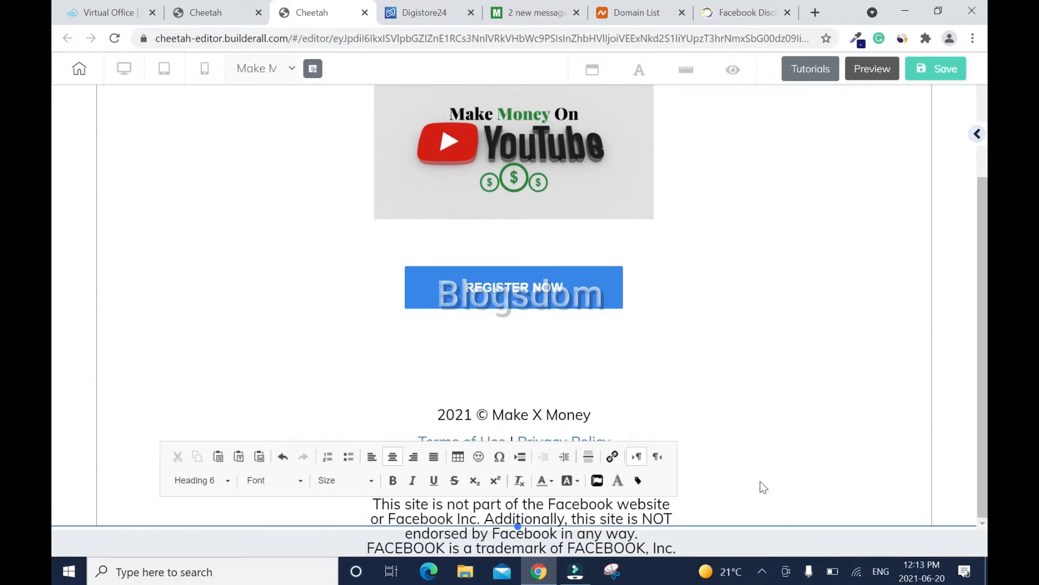
{"action": "left_click", "coordinate": [761, 487]}
- Widen the Facebook disclaimer box and centre it on the page
{"action": "scroll", "coordinate": [55, 458], "scroll_direction": "down", "scroll_amount": 1}
{"action": "left_click", "coordinate": [893, 457]}
{"action": "left_click_drag", "start_coordinate": [518, 497], "coordinate": [519, 553]}
{"action": "left_click", "coordinate": [575, 497]}
{"action": "left_click_drag", "start_coordinate": [677, 527], "coordinate": [753, 525]}
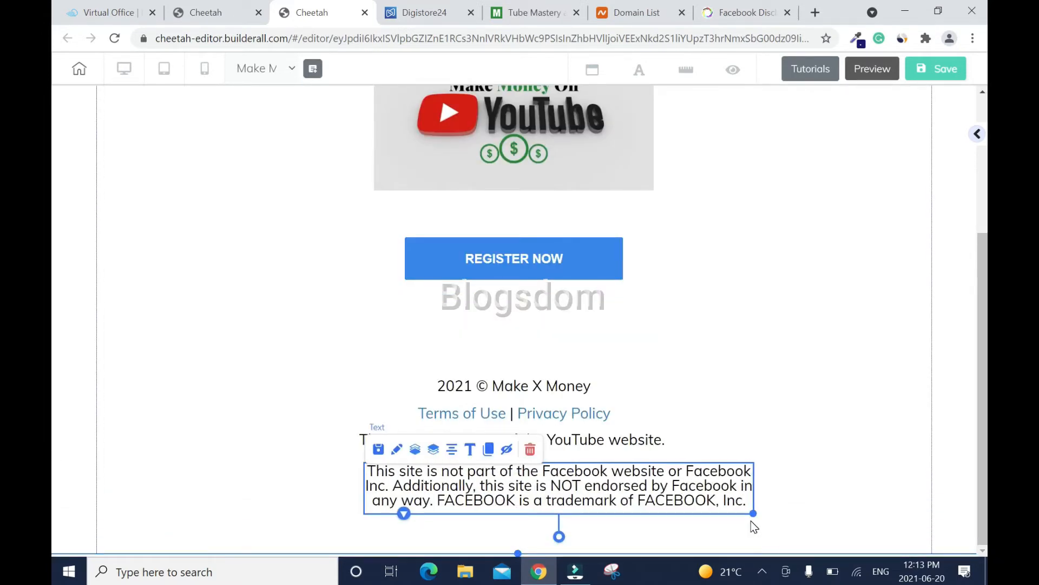
{"action": "left_click_drag", "start_coordinate": [603, 494], "coordinate": [556, 493]}
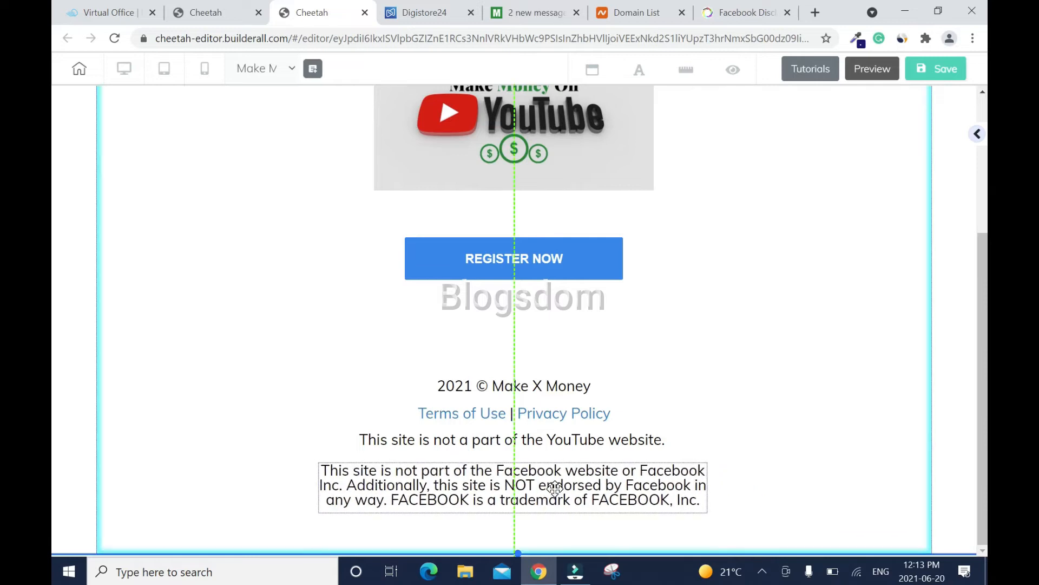
{"action": "left_click", "coordinate": [822, 452]}
- Re-space the footer's Facebook disclaimer, YouTube disclaimer and terms links, then save the page
{"action": "left_click_drag", "start_coordinate": [628, 497], "coordinate": [628, 528]}
{"action": "left_click_drag", "start_coordinate": [593, 439], "coordinate": [596, 468]}
{"action": "left_click_drag", "start_coordinate": [582, 413], "coordinate": [585, 437]}
{"action": "left_click_drag", "start_coordinate": [607, 469], "coordinate": [608, 477]}
{"action": "left_click_drag", "start_coordinate": [597, 437], "coordinate": [598, 443]}
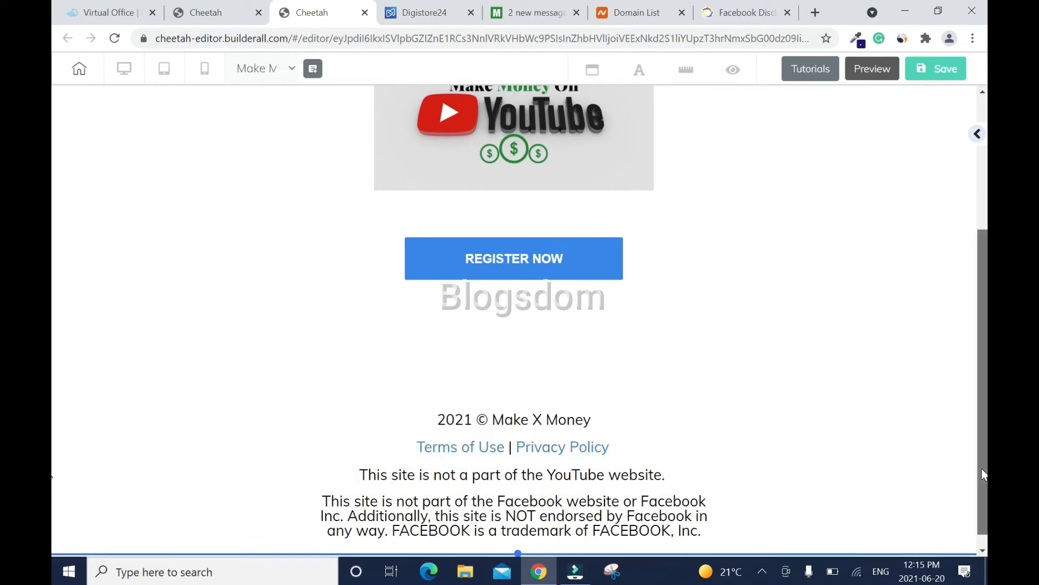
{"action": "left_click_drag", "start_coordinate": [983, 463], "coordinate": [981, 270]}
{"action": "left_click", "coordinate": [945, 69]}
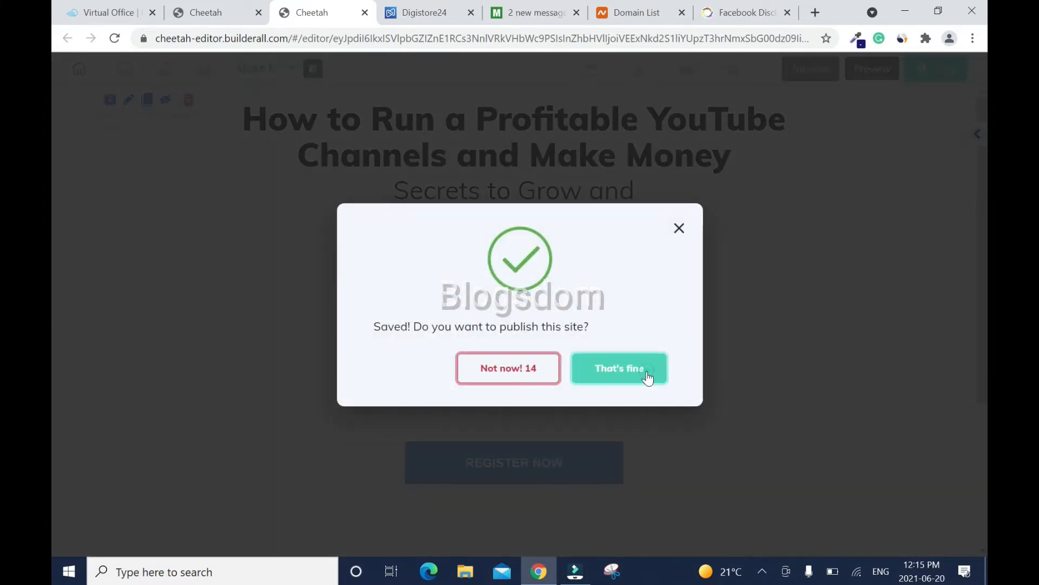
- Publish the saved changes and republish the site from the dashboard
{"action": "left_click", "coordinate": [644, 372]}
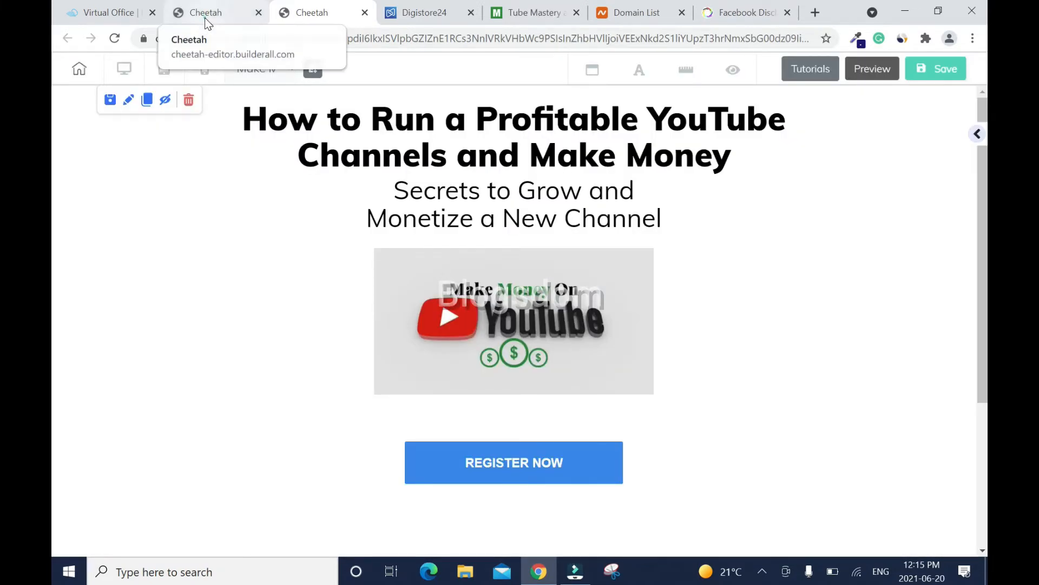
{"action": "left_click", "coordinate": [205, 17]}
{"action": "left_click", "coordinate": [843, 79]}
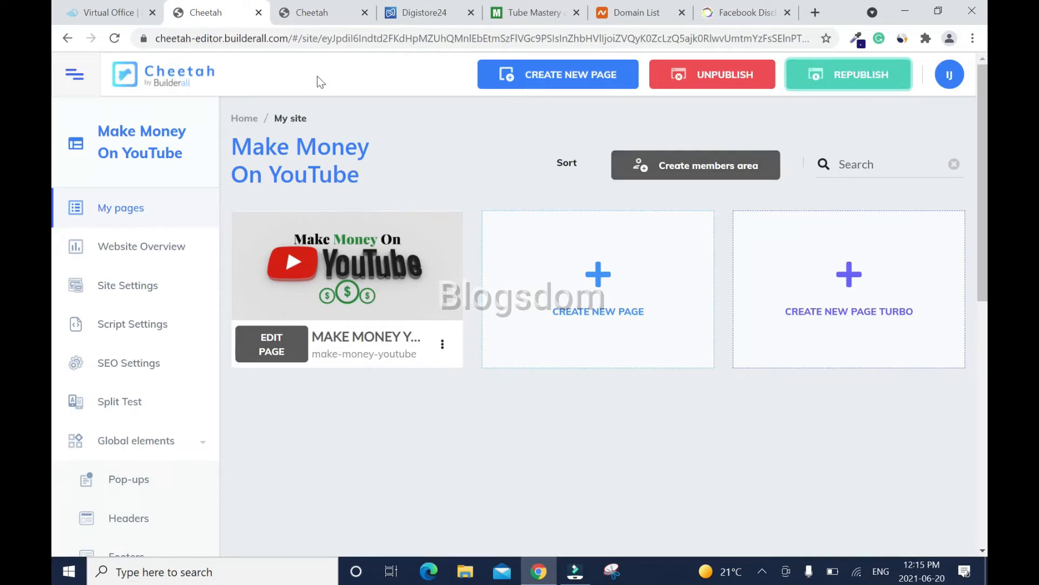
- Close the Facebook and mail tabs and open the landing page's options on the page list
{"action": "left_click", "coordinate": [320, 16]}
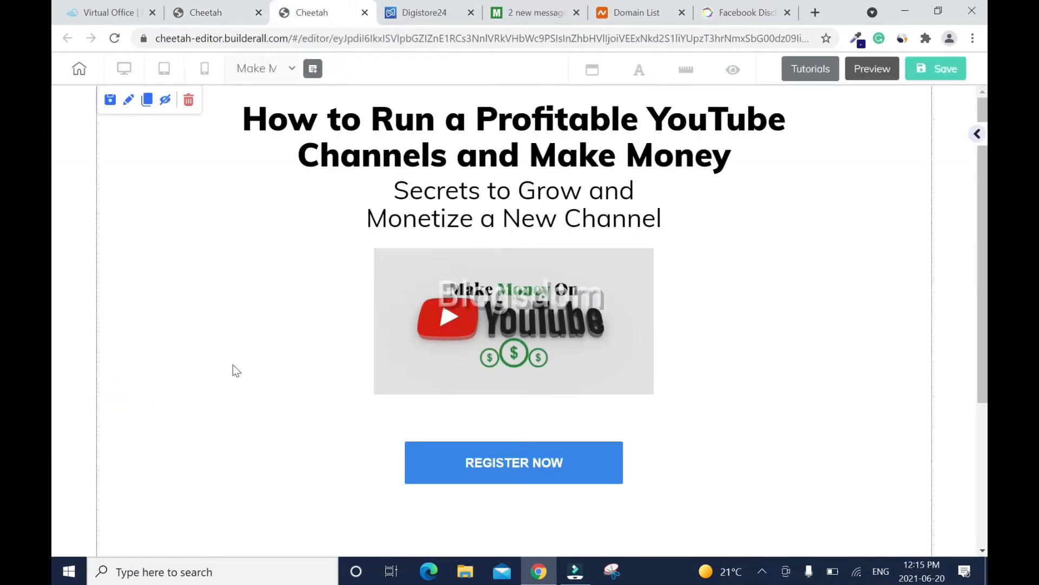
{"action": "left_click", "coordinate": [789, 14]}
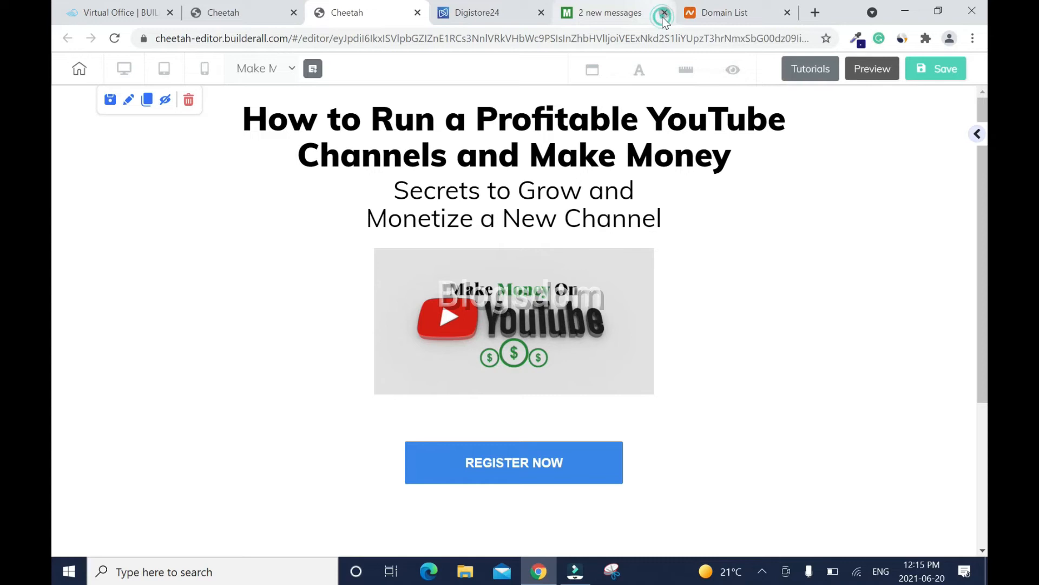
{"action": "left_click", "coordinate": [664, 13]}
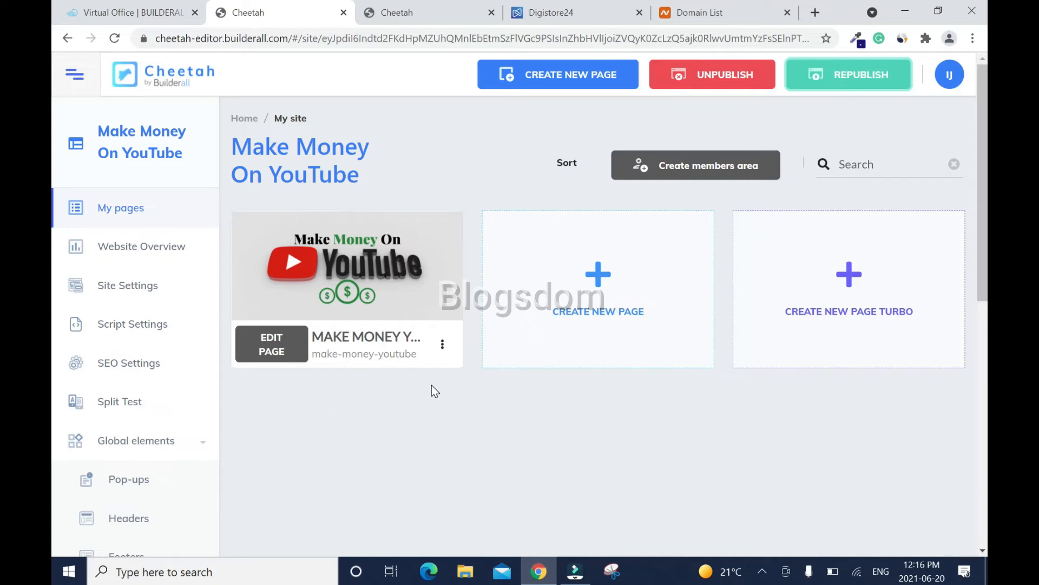
{"action": "left_click", "coordinate": [443, 344]}
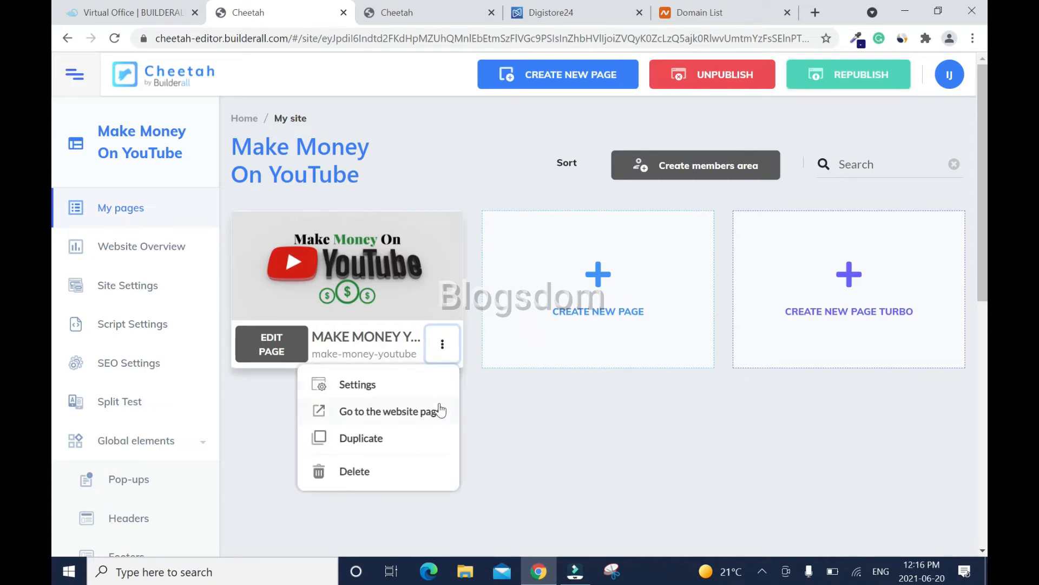
{"action": "left_click", "coordinate": [437, 411]}
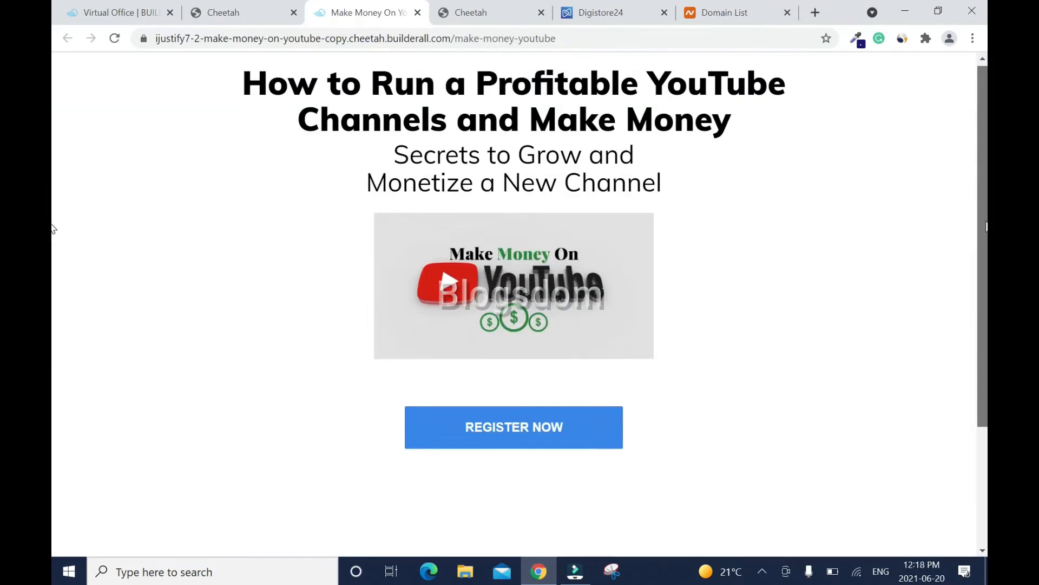
{"action": "scroll", "coordinate": [53, 325], "scroll_direction": "down", "scroll_amount": 3}
{"action": "scroll", "coordinate": [52, 330], "scroll_direction": "down", "scroll_amount": 1}
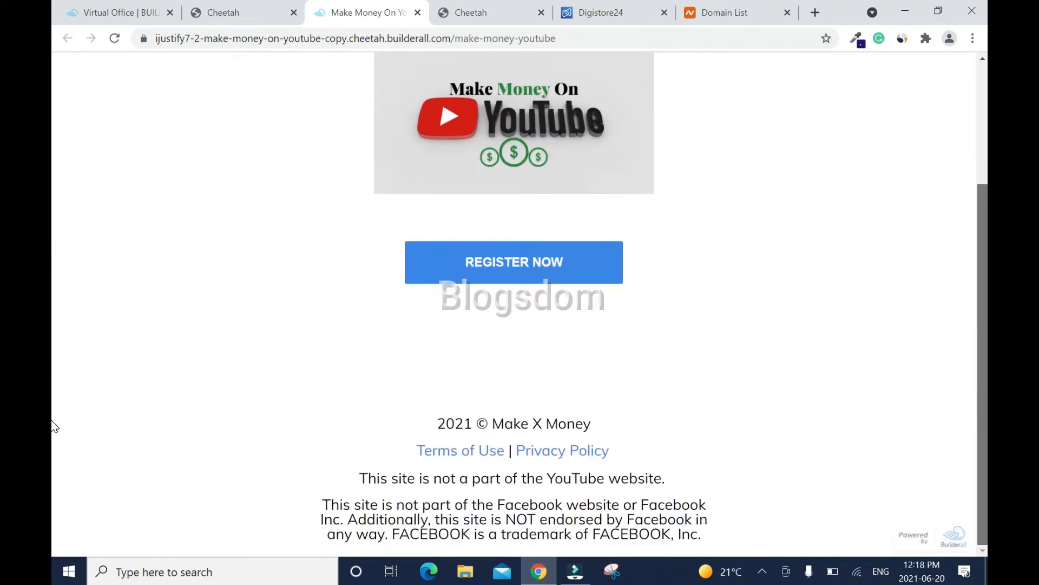
{"action": "left_click_drag", "start_coordinate": [983, 309], "coordinate": [983, 188]}
{"action": "scroll", "coordinate": [53, 203], "scroll_direction": "down", "scroll_amount": 3}
{"action": "scroll", "coordinate": [971, 227], "scroll_direction": "up", "scroll_amount": 2}
{"action": "scroll", "coordinate": [971, 227], "scroll_direction": "up", "scroll_amount": 1}
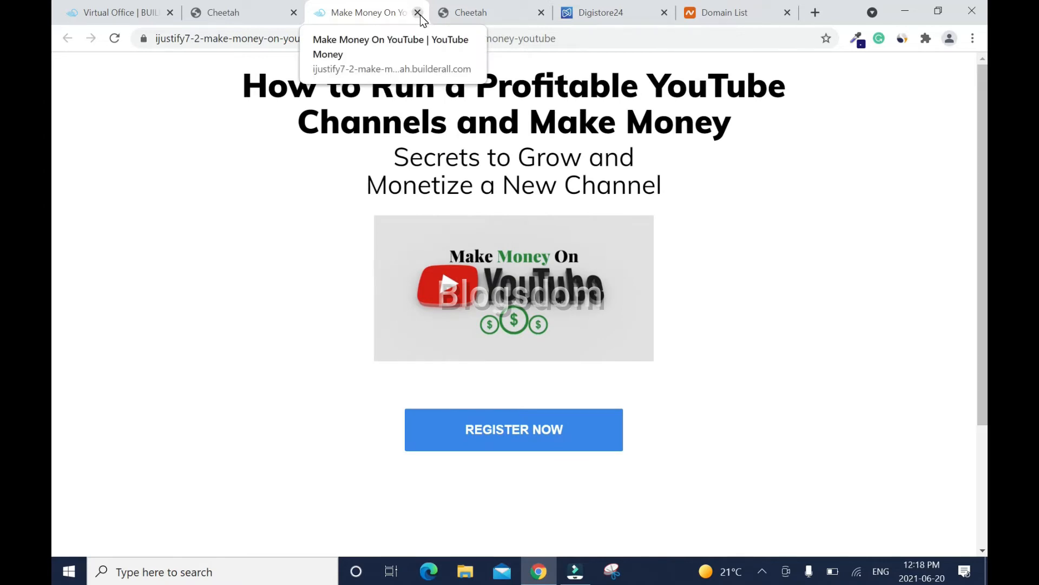
{"action": "left_click", "coordinate": [418, 13]}
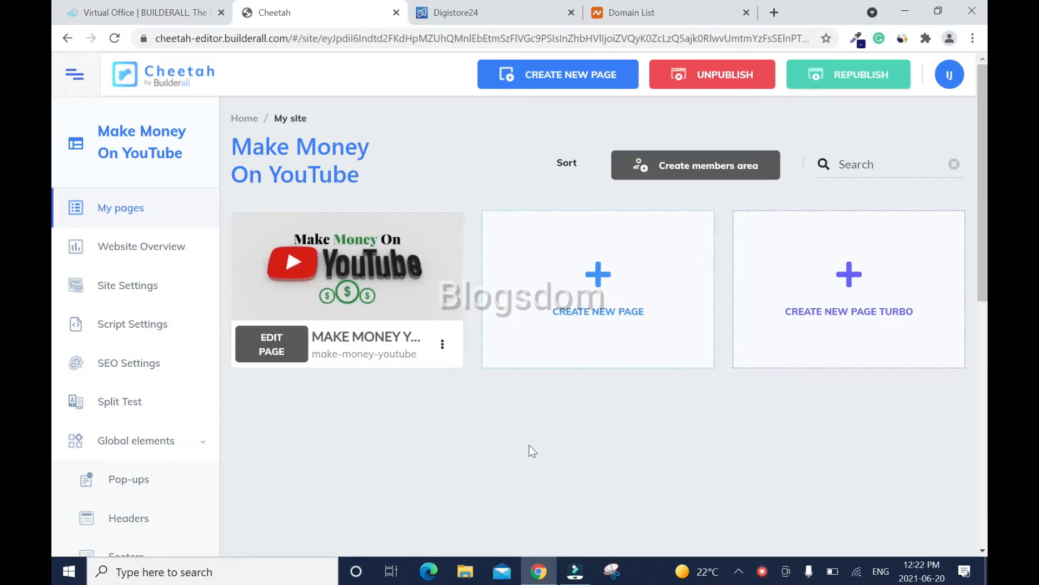
- Connect the custom domain makexmoney.com to the site
{"action": "scroll", "coordinate": [54, 225], "scroll_direction": "down", "scroll_amount": 2}
{"action": "scroll", "coordinate": [55, 225], "scroll_direction": "down", "scroll_amount": 6}
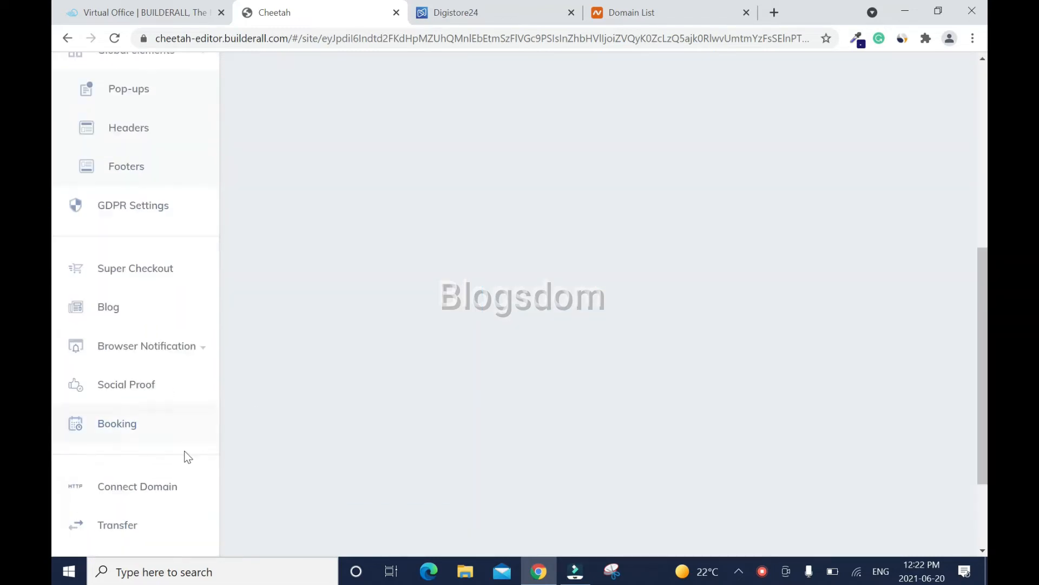
{"action": "left_click", "coordinate": [166, 490]}
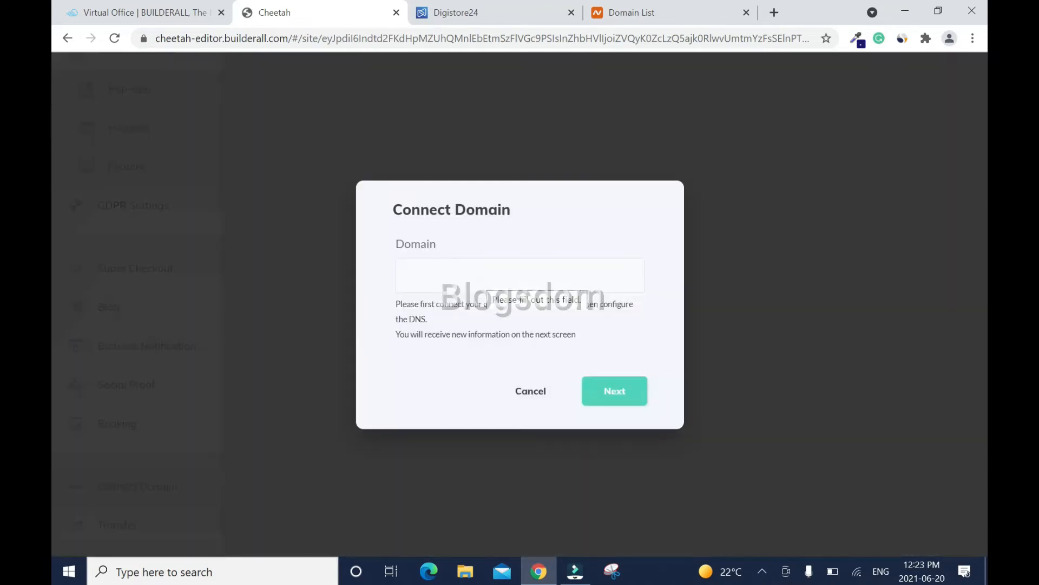
{"action": "left_click", "coordinate": [479, 278]}
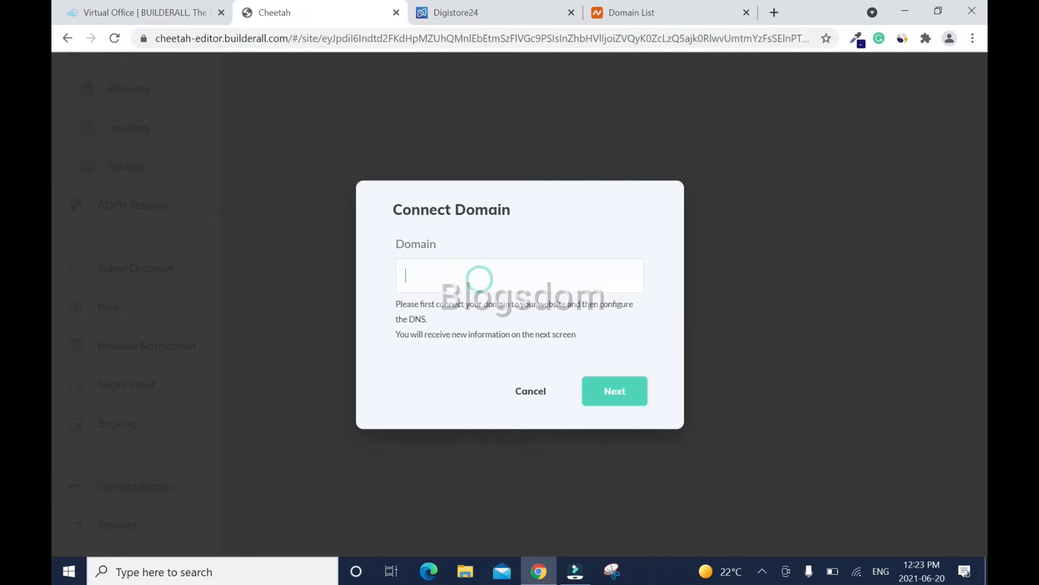
{"action": "type", "text": "makexmone"}
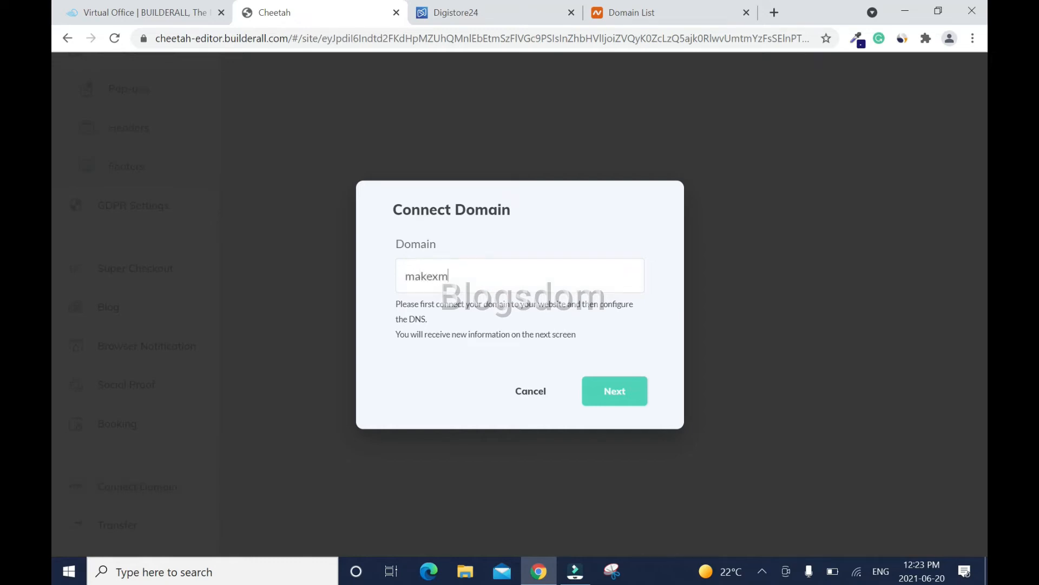
{"action": "type", "text": "y.com"}
{"action": "left_click", "coordinate": [616, 393]}
{"action": "left_click", "coordinate": [594, 371]}
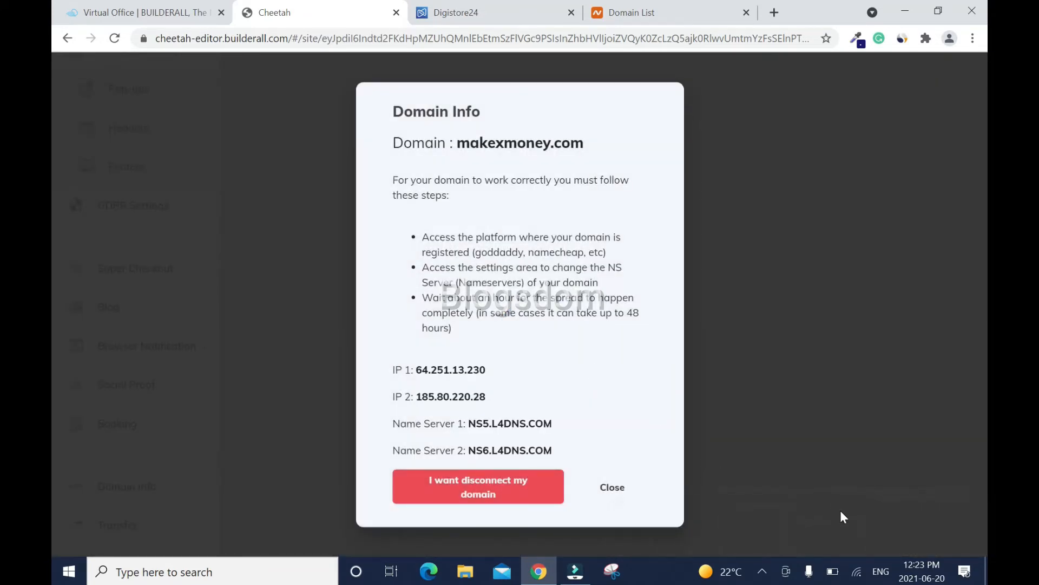
- Copy the first name server, NS5.L4DNS.COM, from Domain Info
{"action": "left_click_drag", "start_coordinate": [554, 423], "coordinate": [469, 423]}
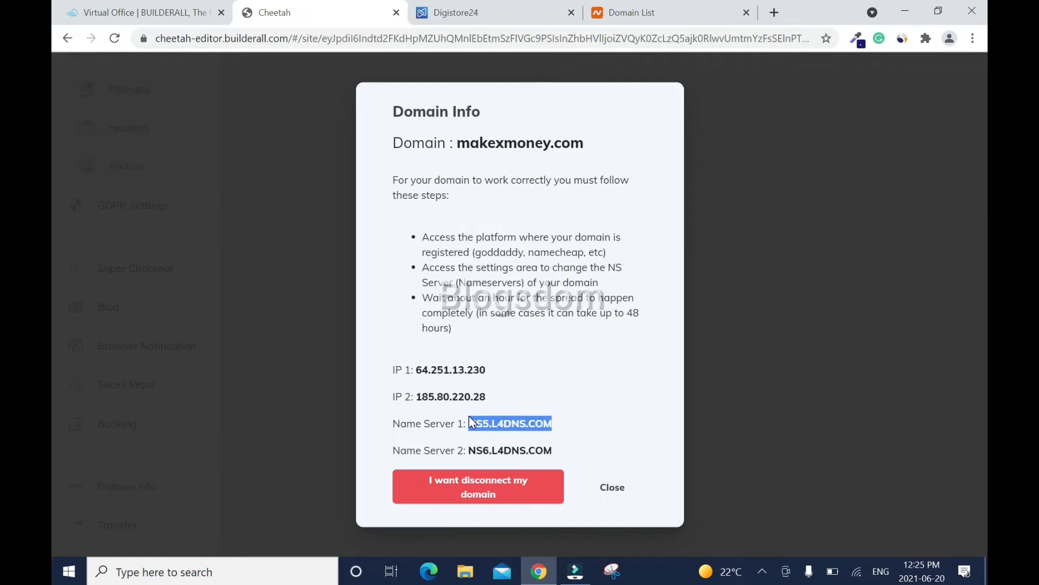
{"action": "right_click", "coordinate": [530, 423]}
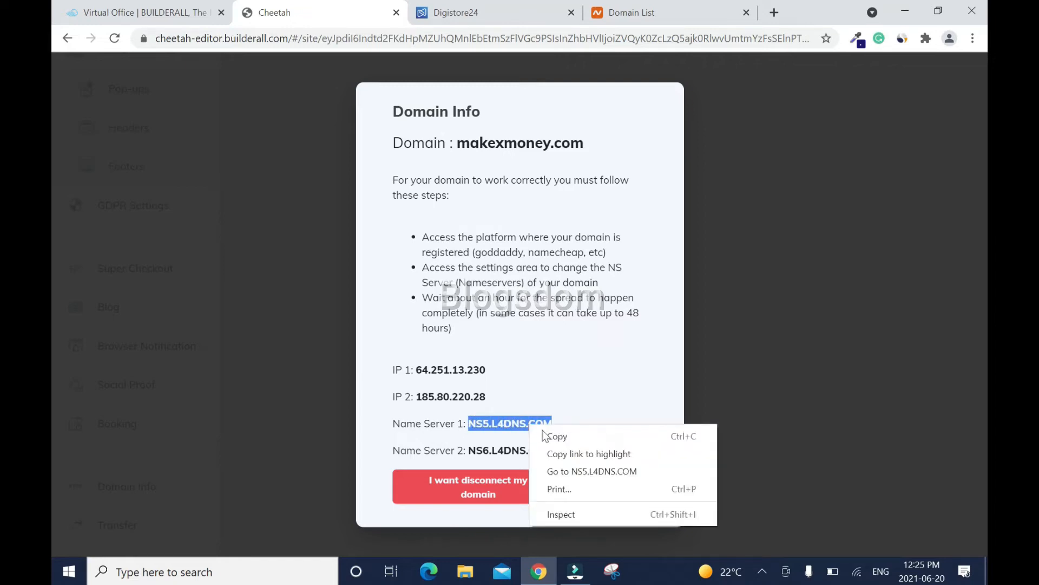
{"action": "left_click", "coordinate": [553, 435]}
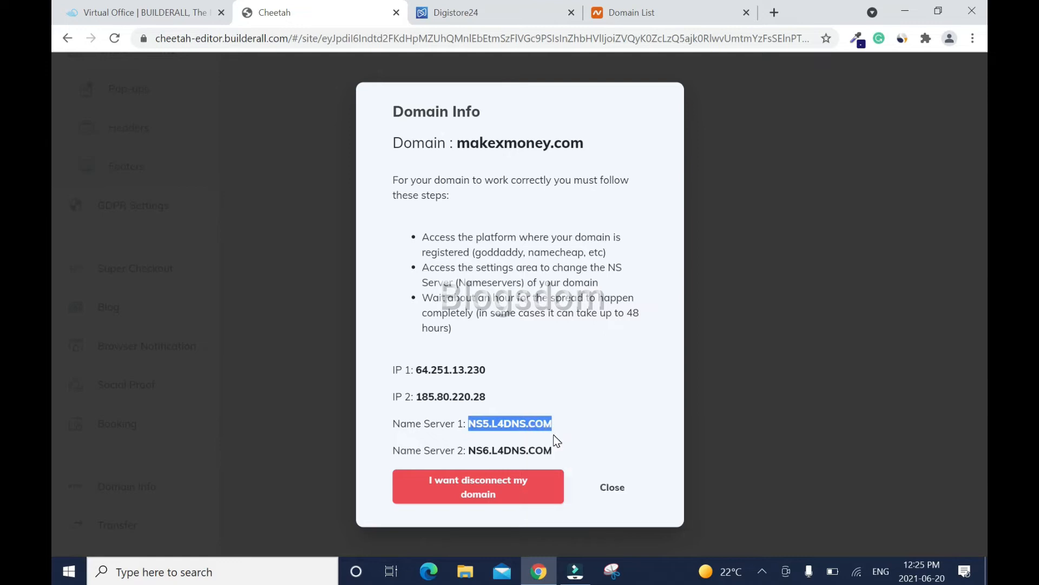
- In Namecheap, switch makexmoney.com to Custom DNS and paste NS5.L4DNS.COM as the first nameserver
{"action": "left_click", "coordinate": [655, 3]}
{"action": "scroll", "coordinate": [924, 404], "scroll_direction": "down", "scroll_amount": 5}
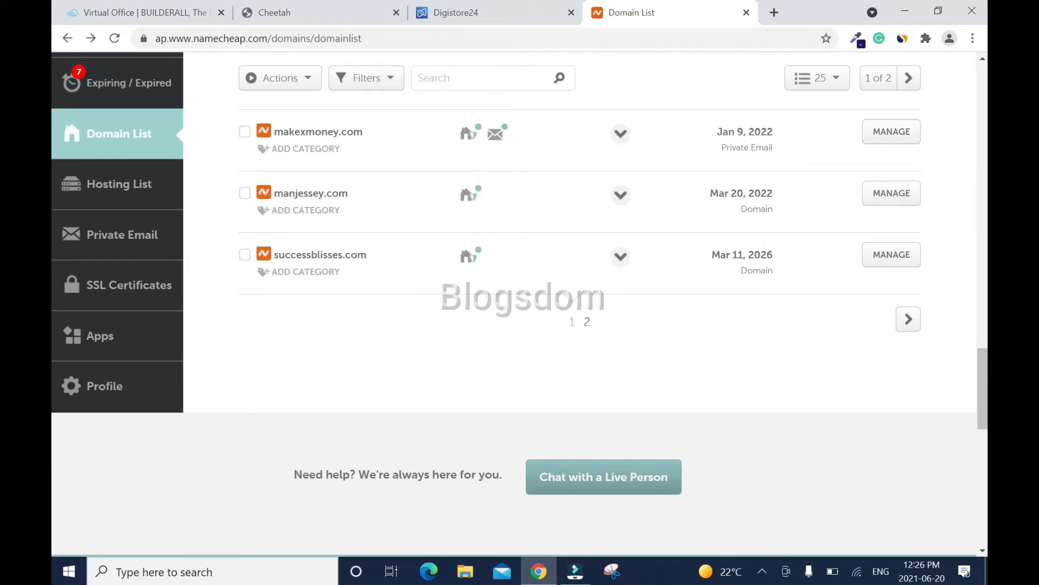
{"action": "left_click", "coordinate": [892, 131]}
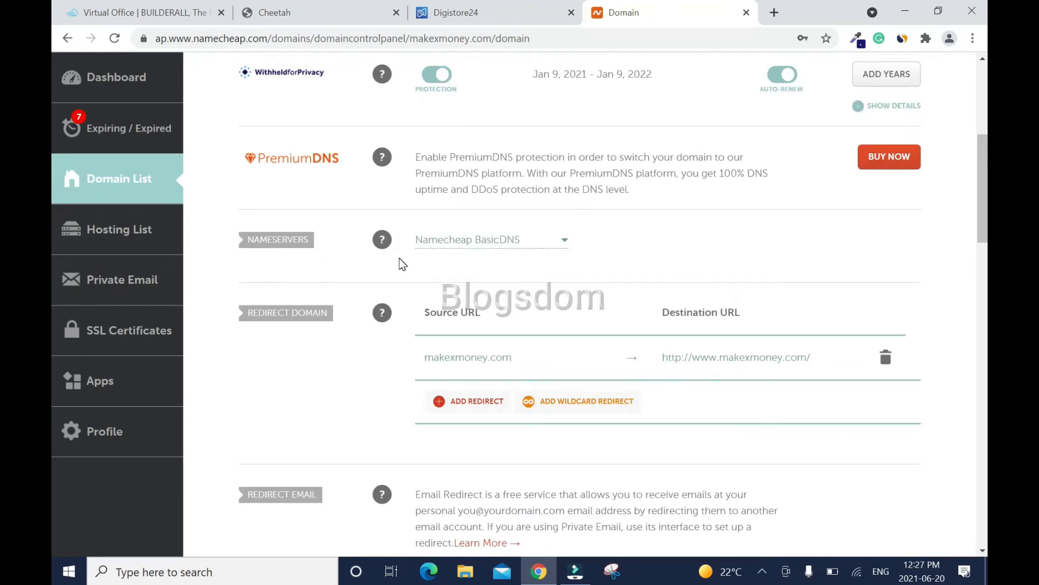
{"action": "left_click", "coordinate": [564, 239]}
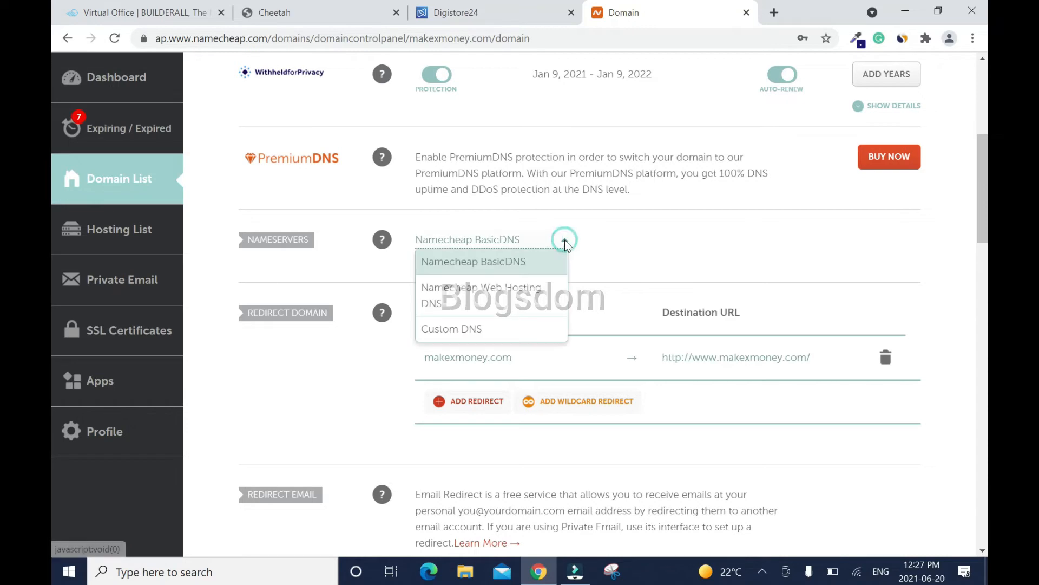
{"action": "left_click", "coordinate": [472, 329]}
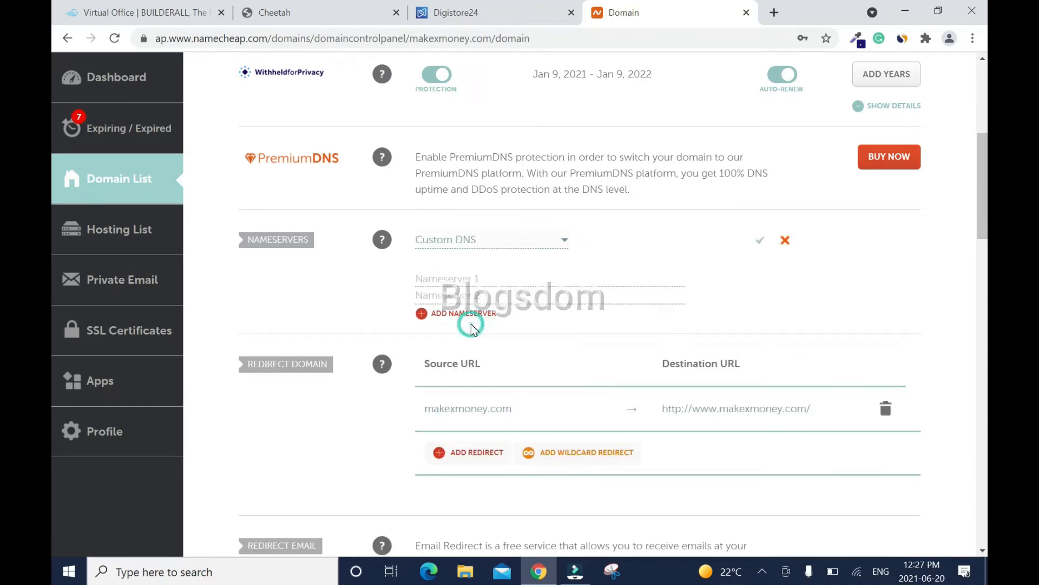
{"action": "left_click", "coordinate": [481, 279]}
{"action": "right_click", "coordinate": [481, 281]}
{"action": "left_click", "coordinate": [521, 395]}
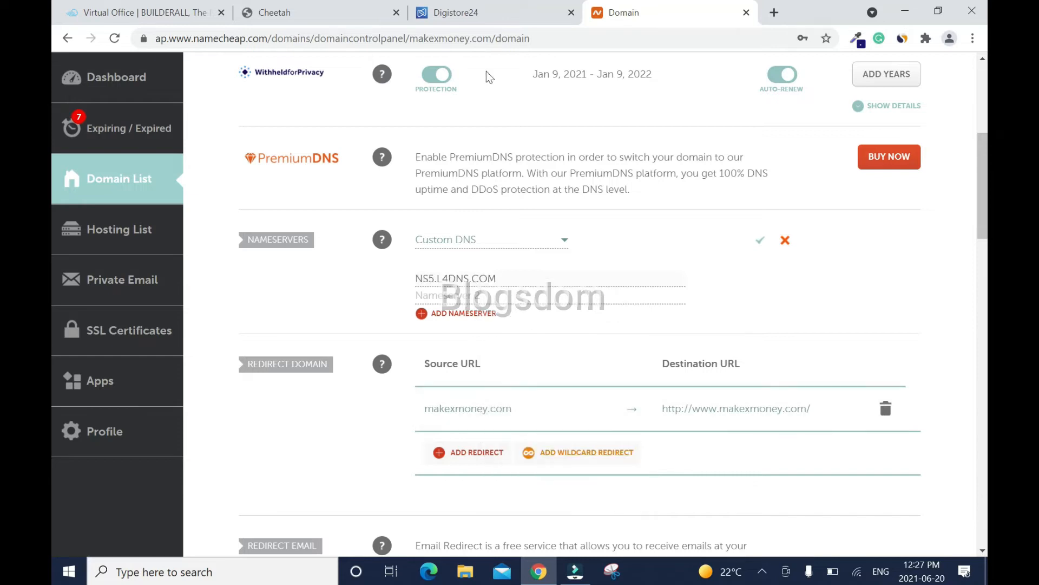
- Copy NS6.L4DNS.COM from Cheetah's Domain Info and paste it as the second nameserver
{"action": "left_click", "coordinate": [303, 13]}
{"action": "left_click_drag", "start_coordinate": [498, 450], "coordinate": [555, 449]}
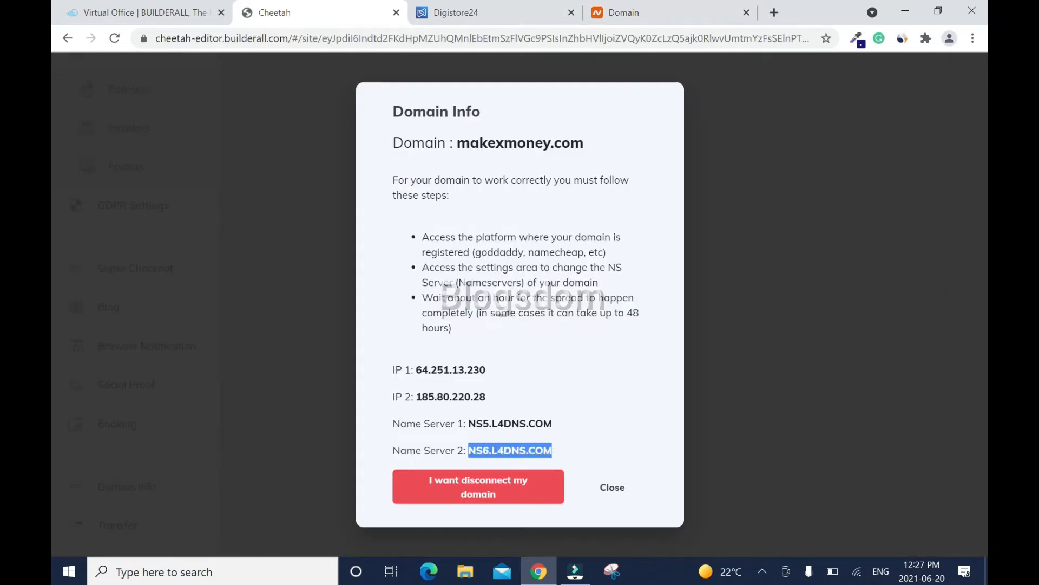
{"action": "right_click", "coordinate": [535, 450]}
{"action": "left_click", "coordinate": [562, 460]}
{"action": "left_click", "coordinate": [622, 11]}
{"action": "left_click", "coordinate": [468, 295]}
{"action": "right_click", "coordinate": [469, 298]}
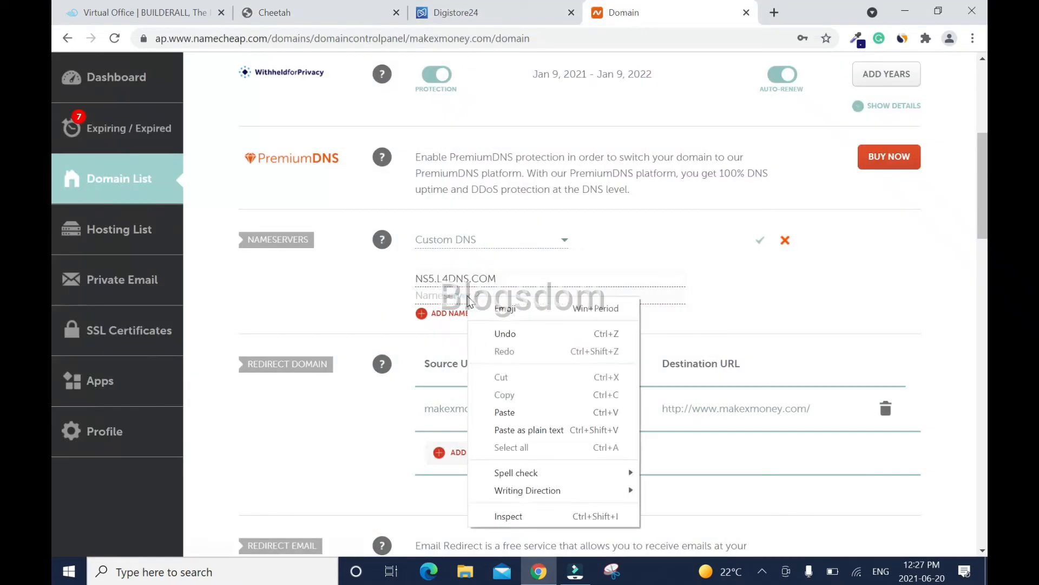
{"action": "left_click", "coordinate": [506, 413]}
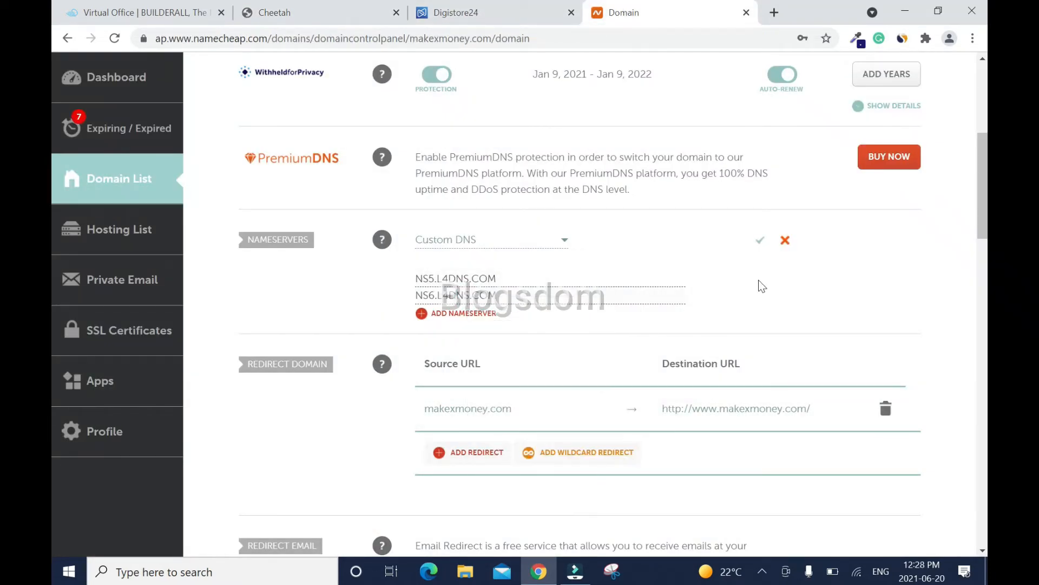
- Save the custom nameservers and close Cheetah's Domain Info panel
{"action": "left_click", "coordinate": [760, 242]}
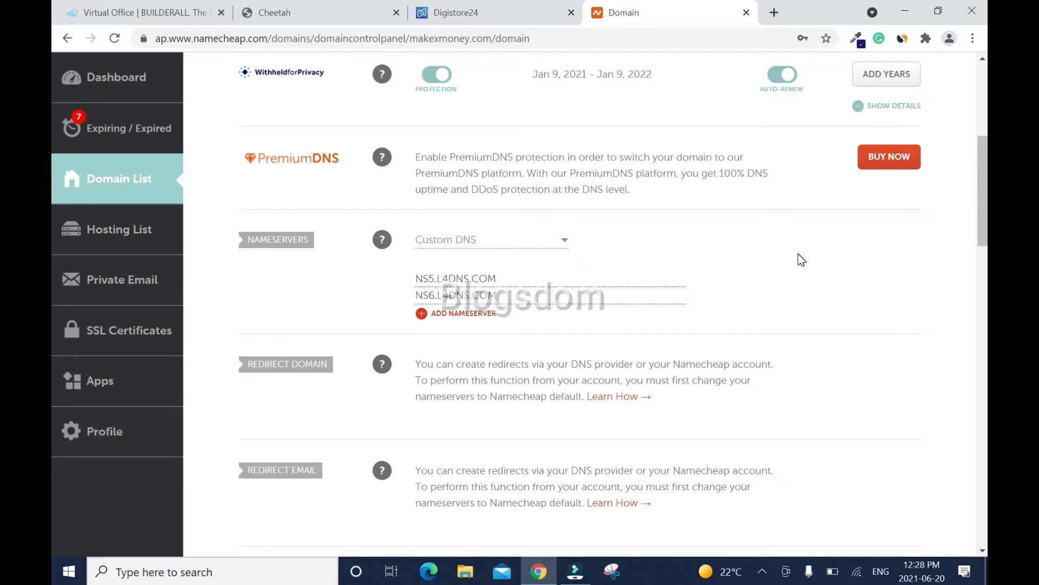
{"action": "left_click", "coordinate": [303, 12]}
{"action": "left_click", "coordinate": [613, 488]}
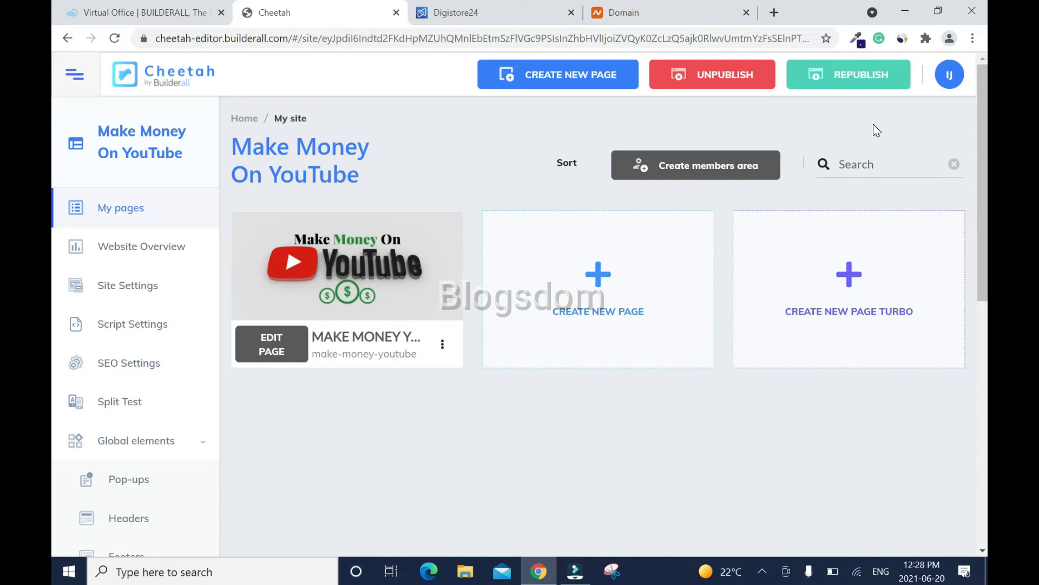
- Republish the site and open the live make-money-youtube page, retrying after a blocked-page warning
{"action": "left_click", "coordinate": [848, 81]}
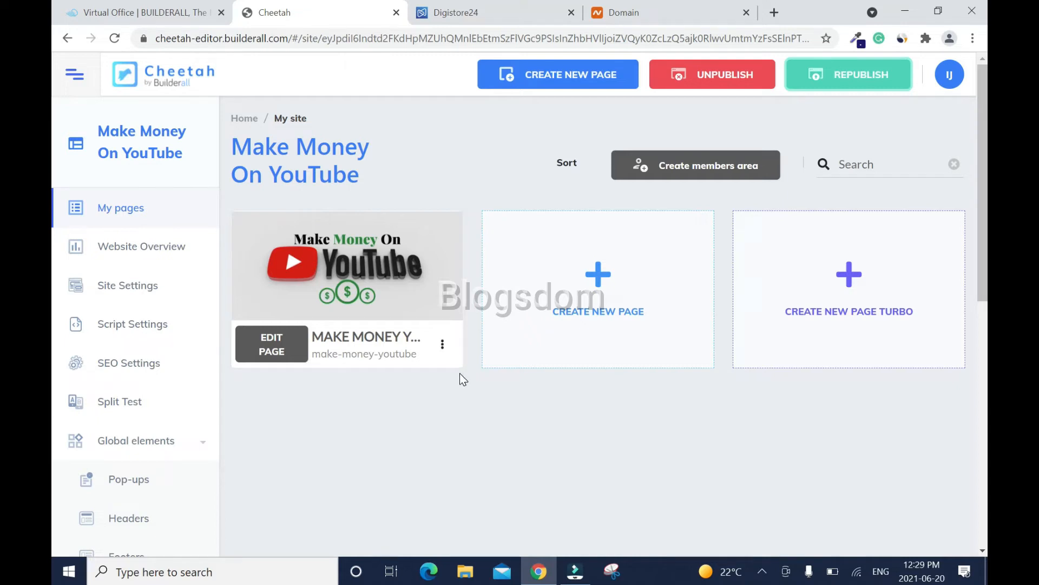
{"action": "left_click", "coordinate": [442, 345]}
{"action": "left_click", "coordinate": [420, 409]}
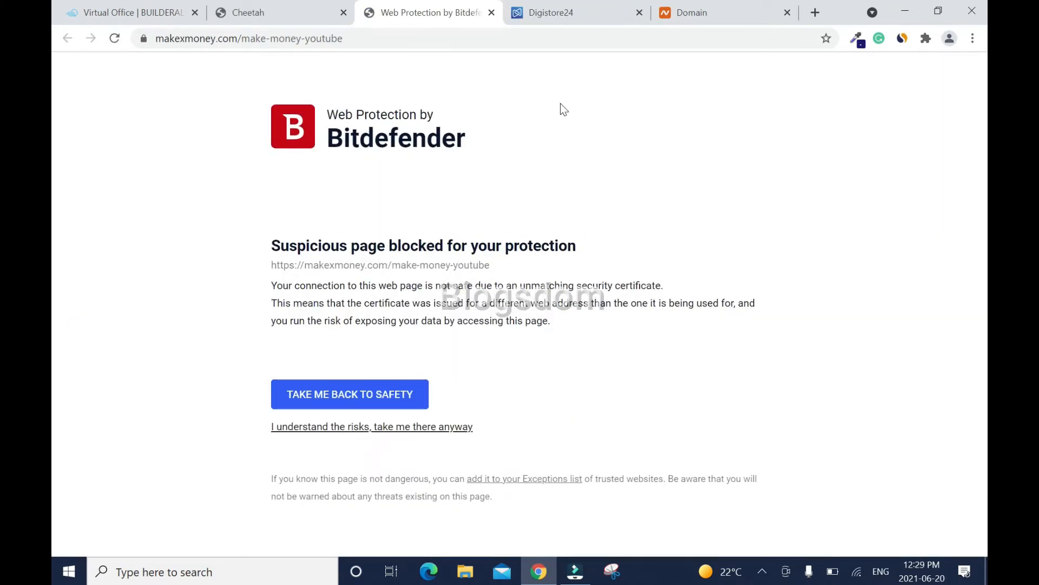
{"action": "left_click", "coordinate": [491, 12]}
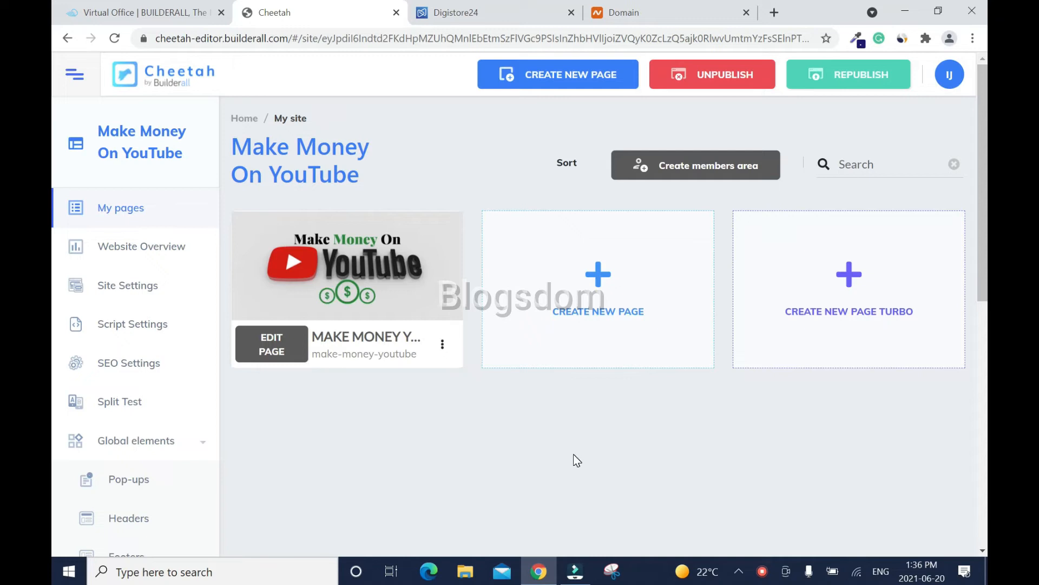
{"action": "left_click", "coordinate": [441, 345]}
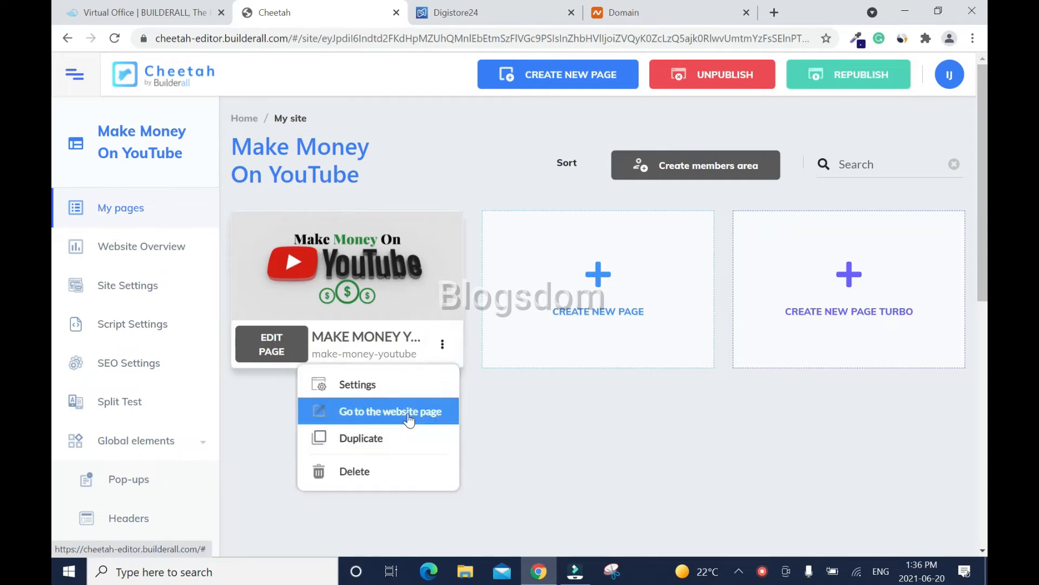
{"action": "left_click", "coordinate": [409, 419]}
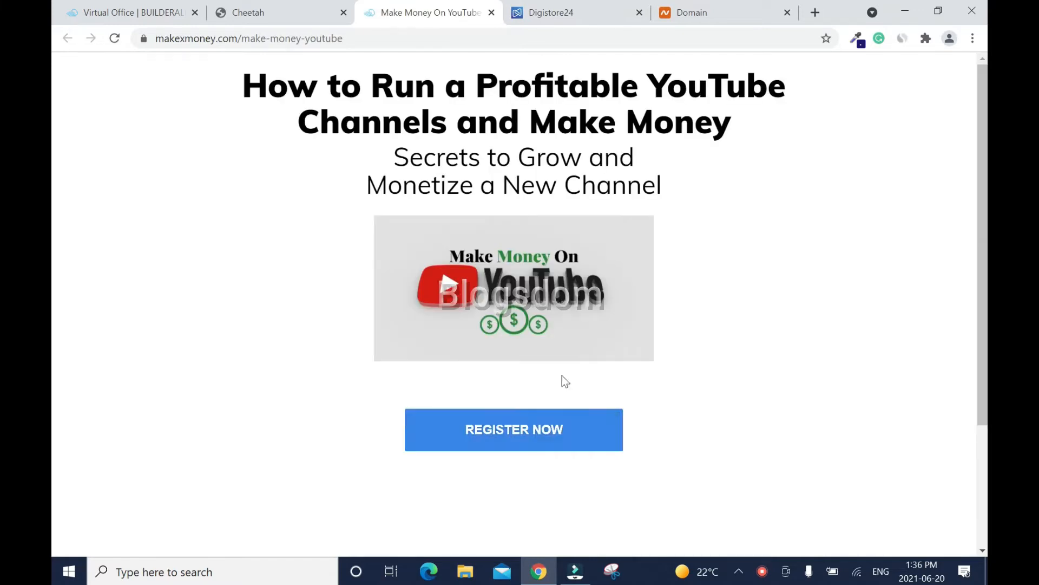
- Copy the site's base address makexmoney.com from the address bar
{"action": "scroll", "coordinate": [54, 331], "scroll_direction": "down", "scroll_amount": 3}
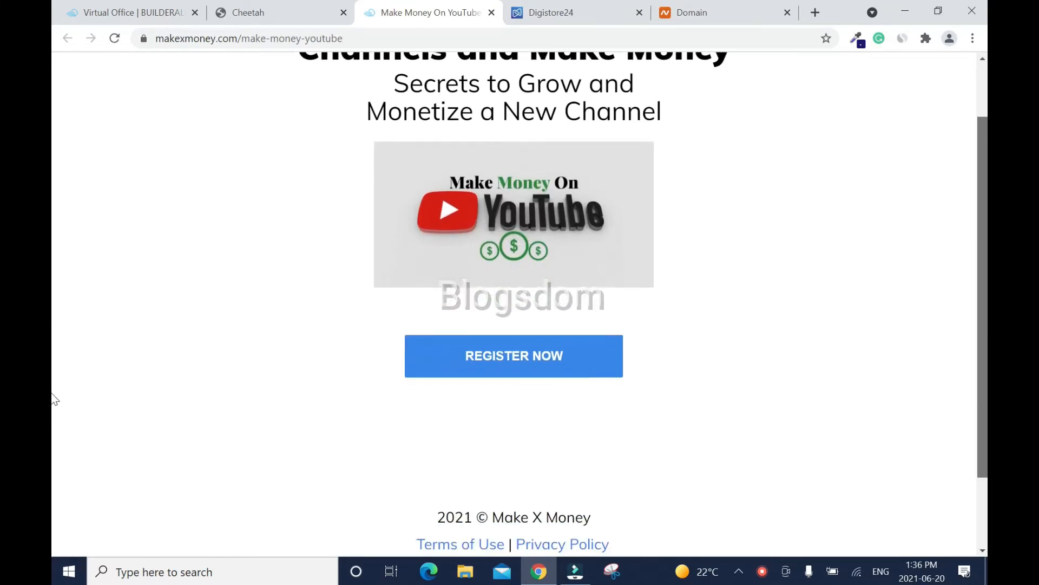
{"action": "scroll", "coordinate": [54, 343], "scroll_direction": "up", "scroll_amount": 3}
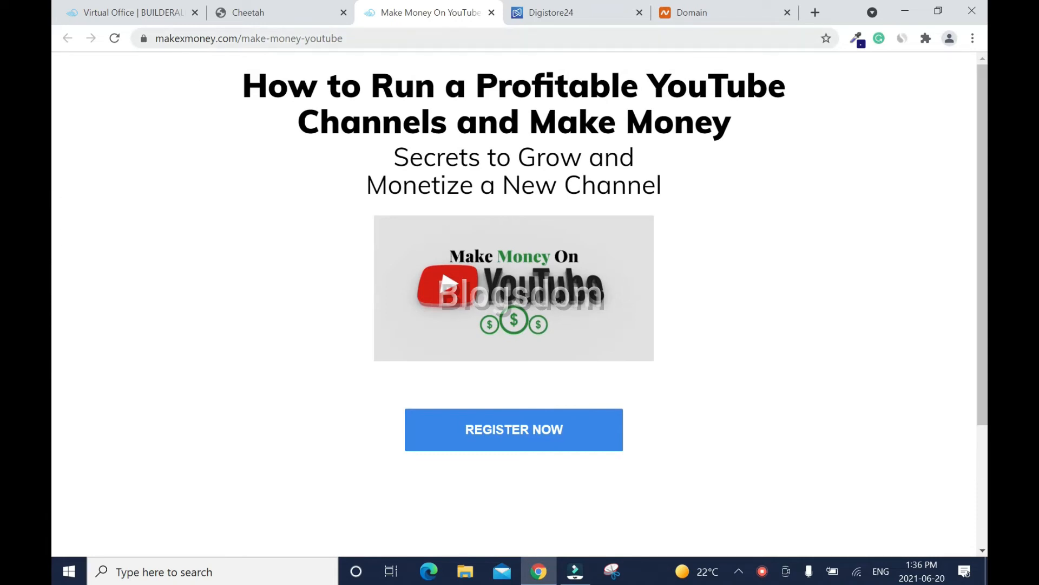
{"action": "left_click_drag", "start_coordinate": [239, 38], "coordinate": [144, 44]}
{"action": "right_click", "coordinate": [217, 38]}
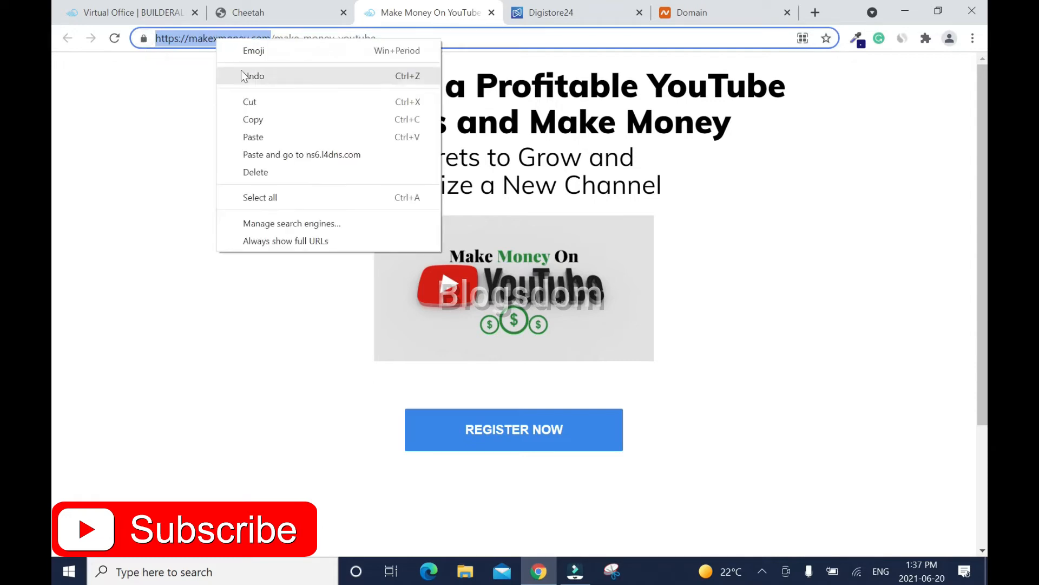
{"action": "left_click", "coordinate": [265, 119]}
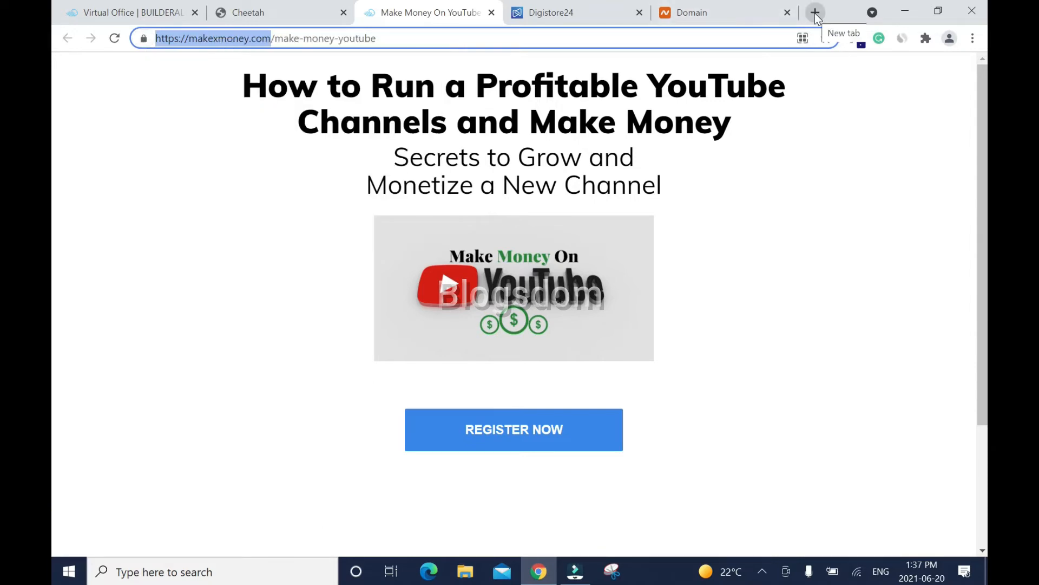
- Load makexmoney.com in a Chrome incognito window to check it, then close that window
{"action": "left_click", "coordinate": [816, 12]}
{"action": "left_click", "coordinate": [973, 38]}
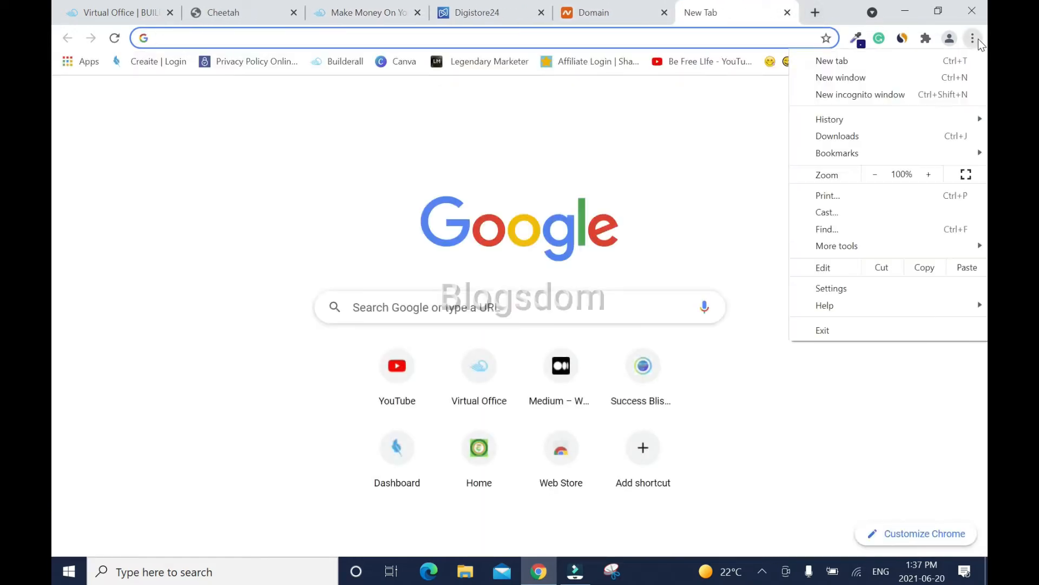
{"action": "left_click", "coordinate": [860, 94]}
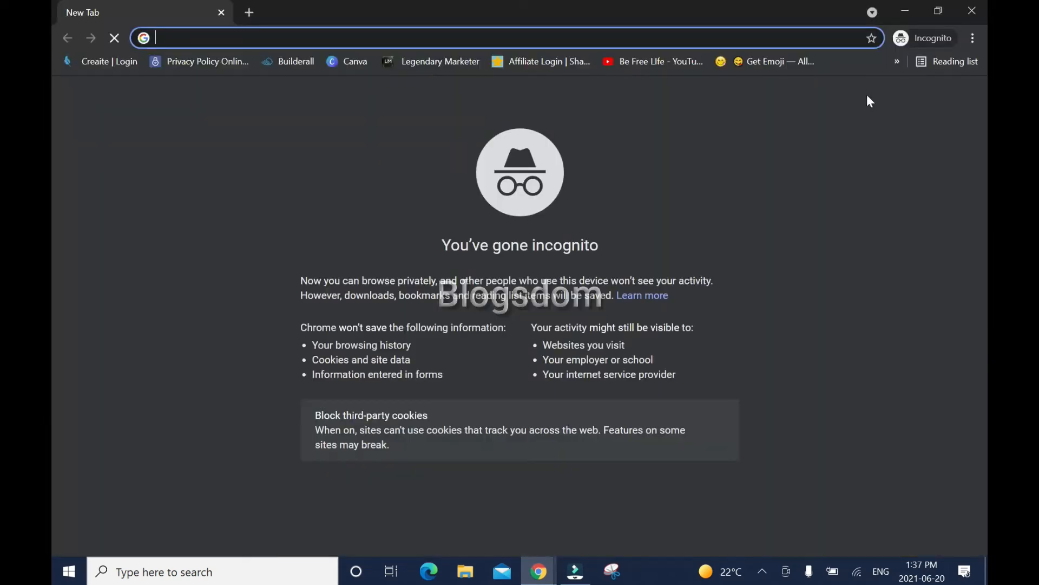
{"action": "key", "text": "ctrl+v"}
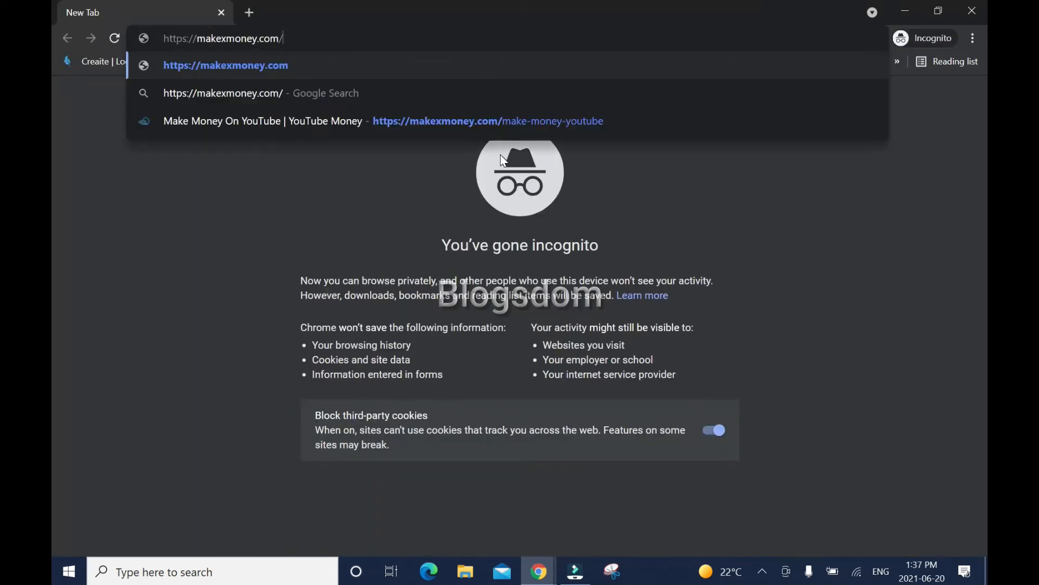
{"action": "key", "text": "Return"}
{"action": "scroll", "coordinate": [53, 167], "scroll_direction": "down", "scroll_amount": 3}
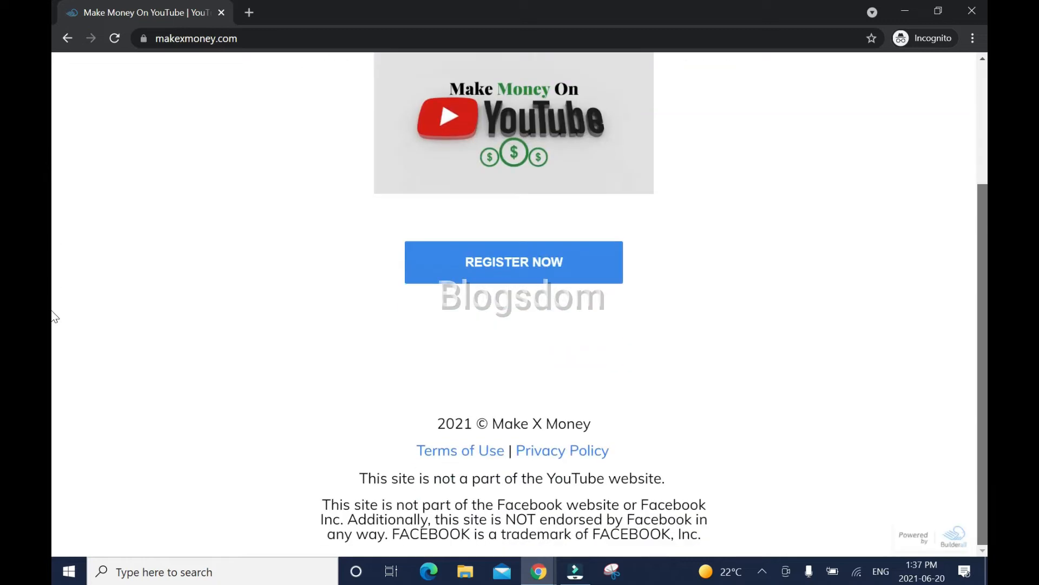
{"action": "scroll", "coordinate": [54, 361], "scroll_direction": "up", "scroll_amount": 3}
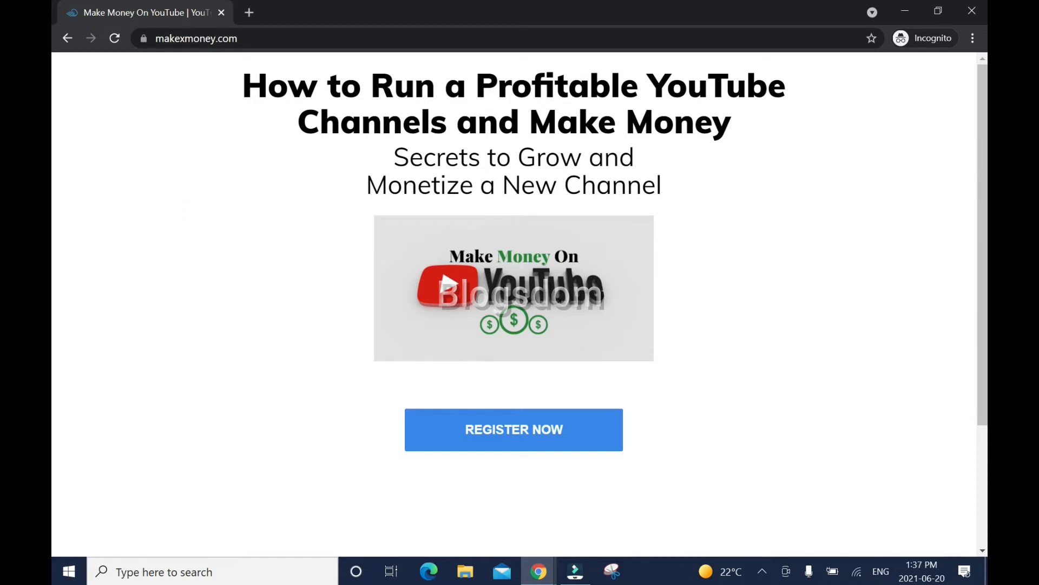
{"action": "left_click", "coordinate": [220, 12]}
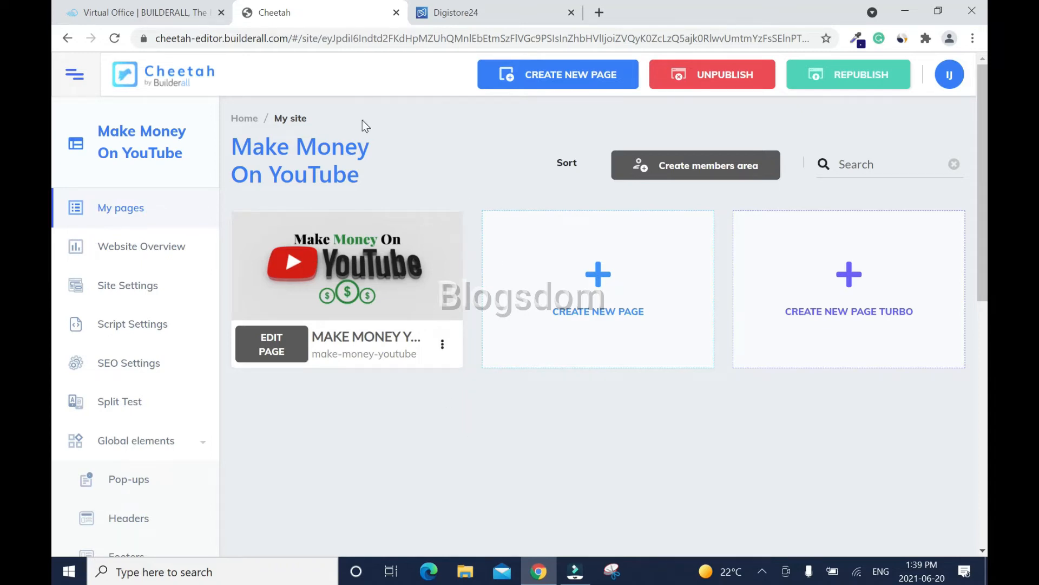
- Open Custom Email from the virtual office and start a new account on makexmoney.com
{"action": "left_click", "coordinate": [173, 14]}
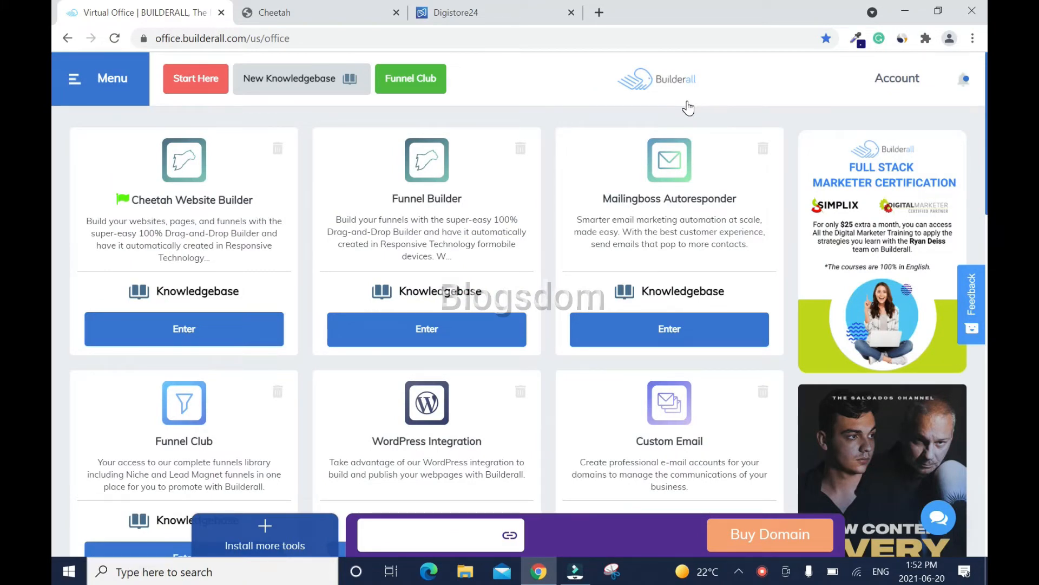
{"action": "scroll", "coordinate": [646, 372], "scroll_direction": "down", "scroll_amount": 1}
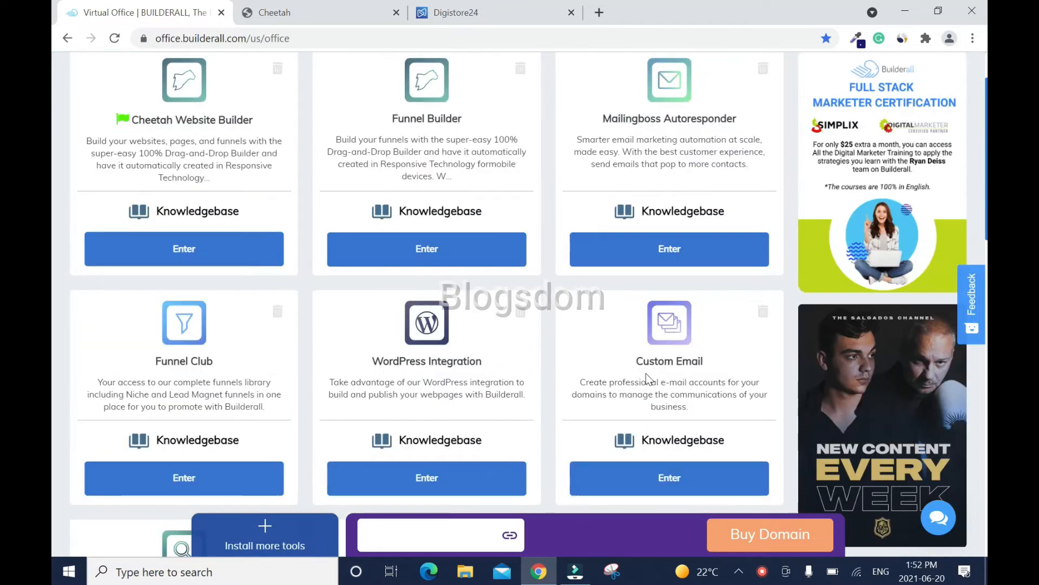
{"action": "left_click", "coordinate": [690, 478]}
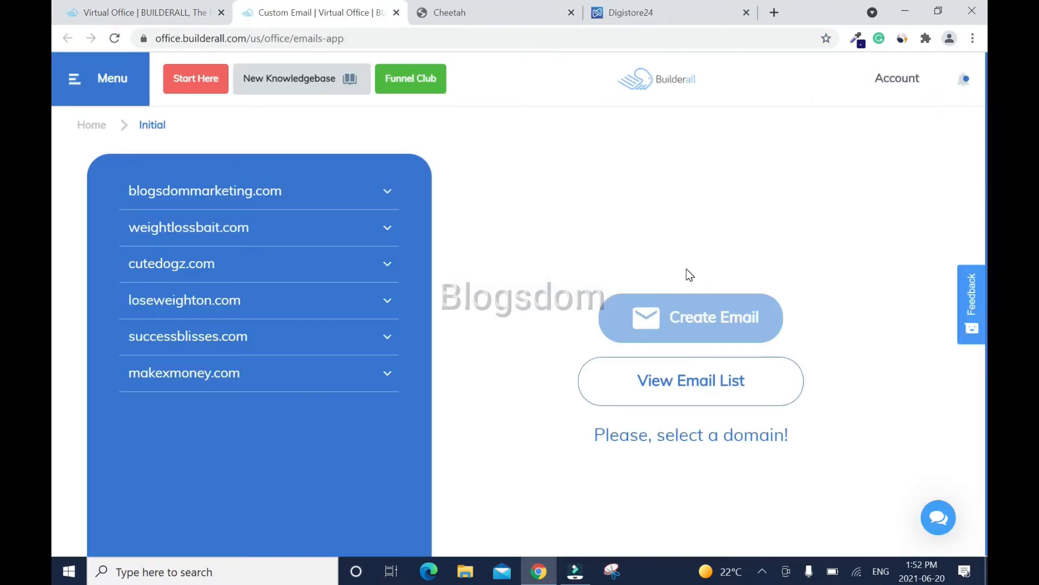
{"action": "left_click", "coordinate": [349, 376]}
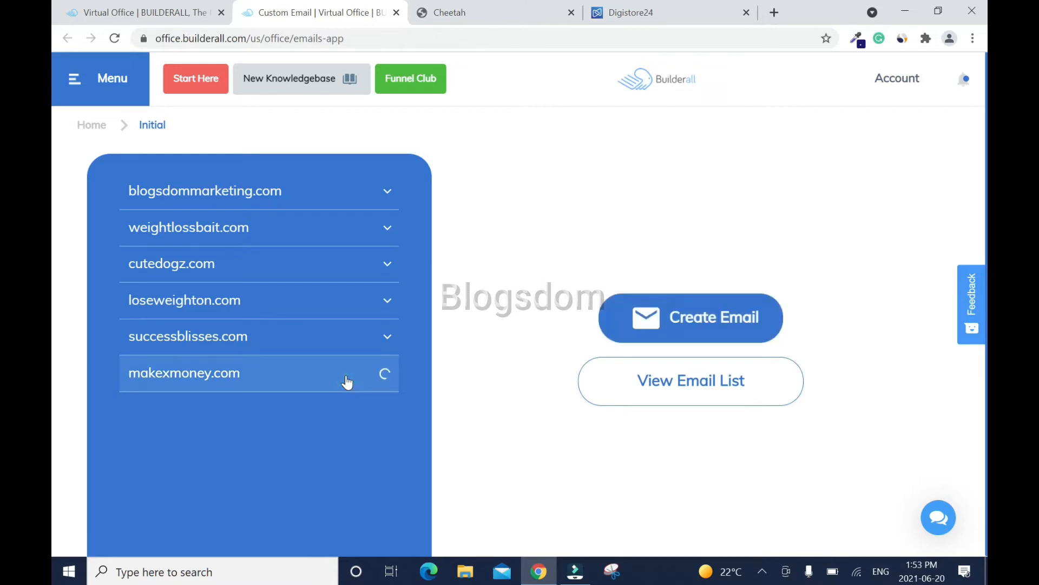
{"action": "left_click", "coordinate": [713, 325]}
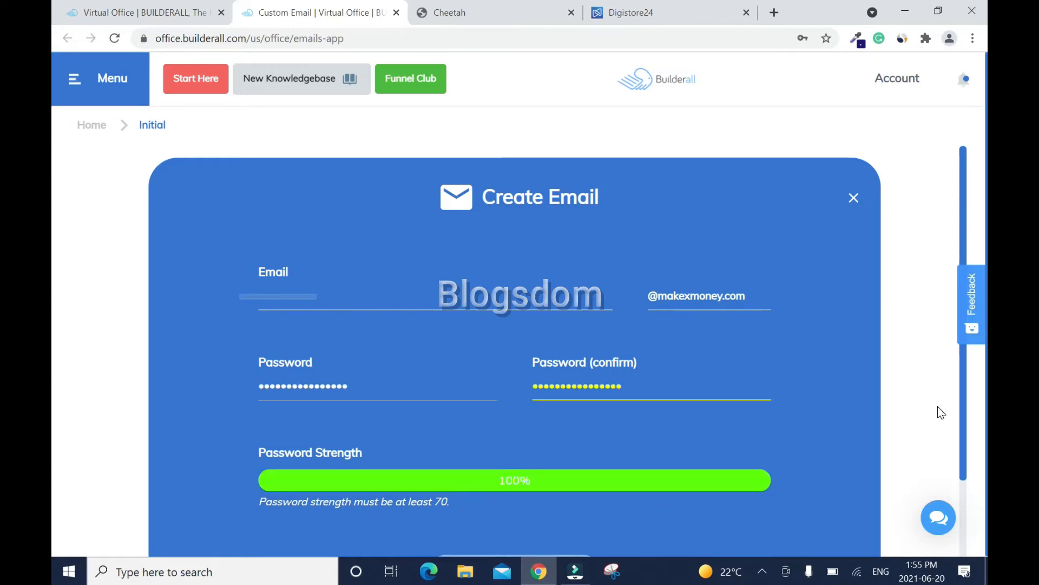
- Create the makexmoney.com email account and return to the virtual office home
{"action": "scroll", "coordinate": [938, 406], "scroll_direction": "down", "scroll_amount": 2}
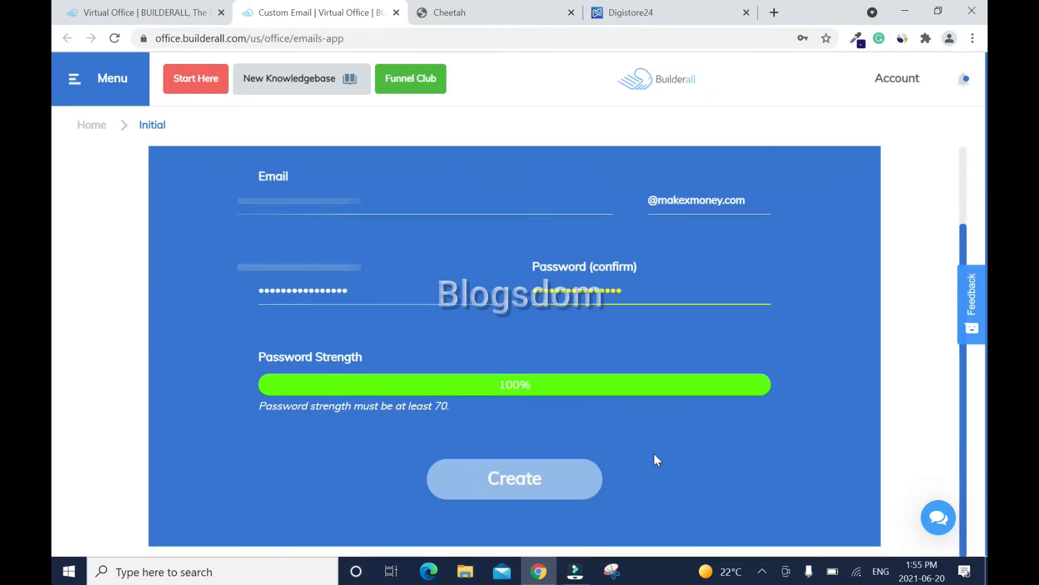
{"action": "left_click", "coordinate": [552, 477]}
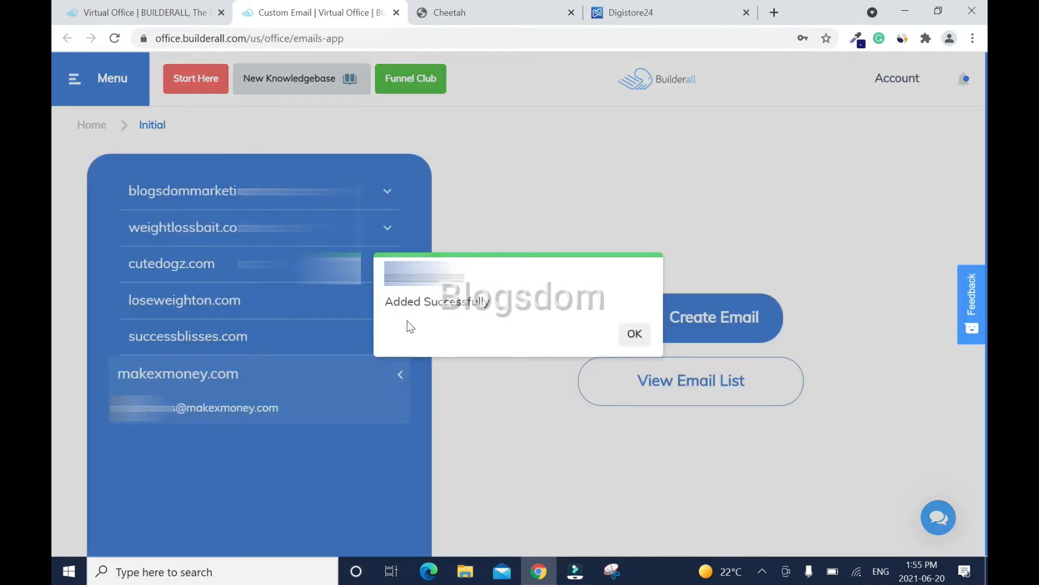
{"action": "left_click", "coordinate": [635, 334]}
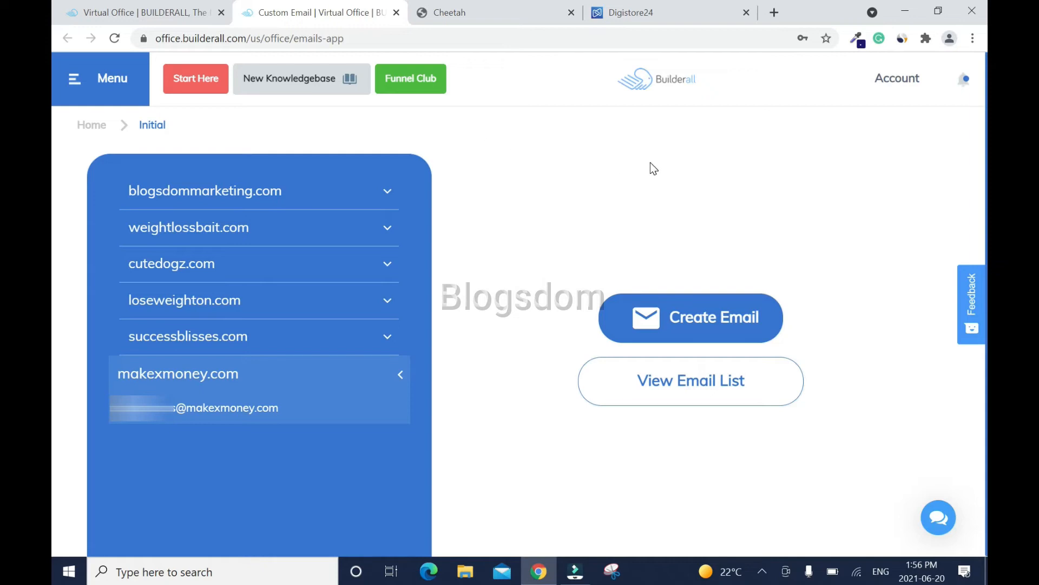
{"action": "left_click", "coordinate": [665, 88]}
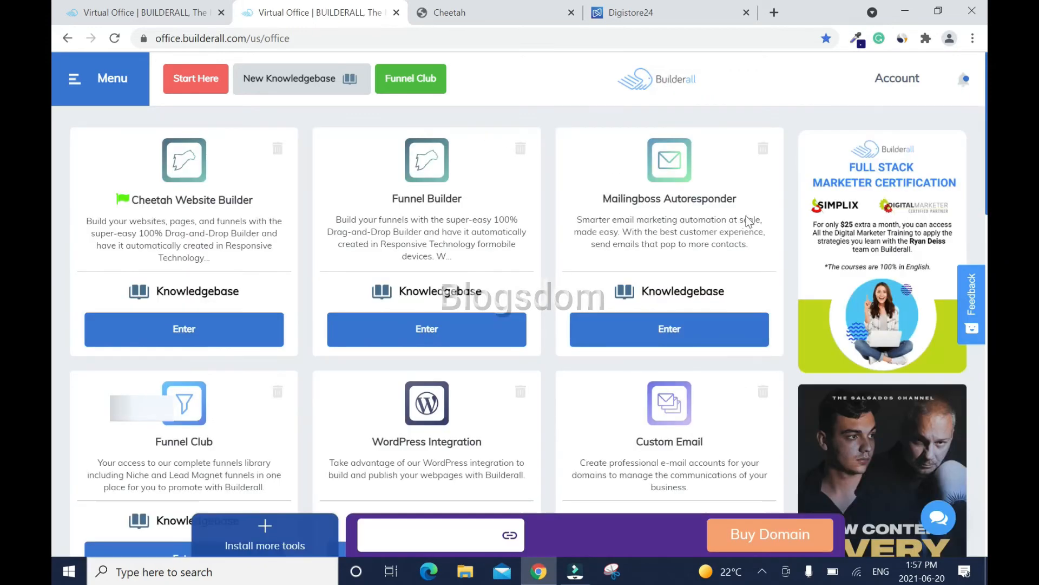
- Go to MailingBoss Domains and enable SSL on the makexmoney.com sending domain
{"action": "left_click", "coordinate": [673, 327]}
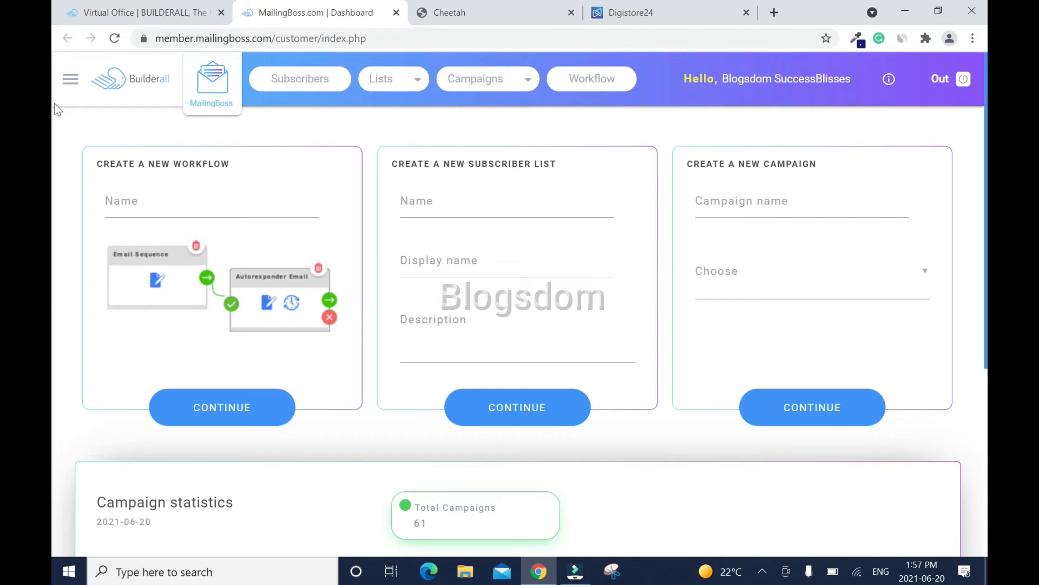
{"action": "left_click", "coordinate": [69, 88]}
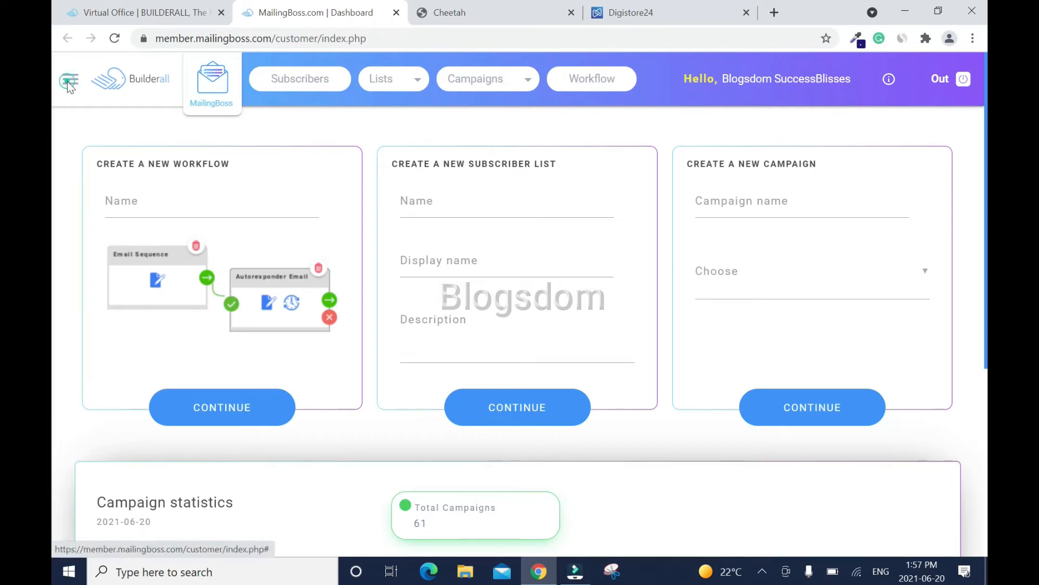
{"action": "left_click", "coordinate": [140, 252]}
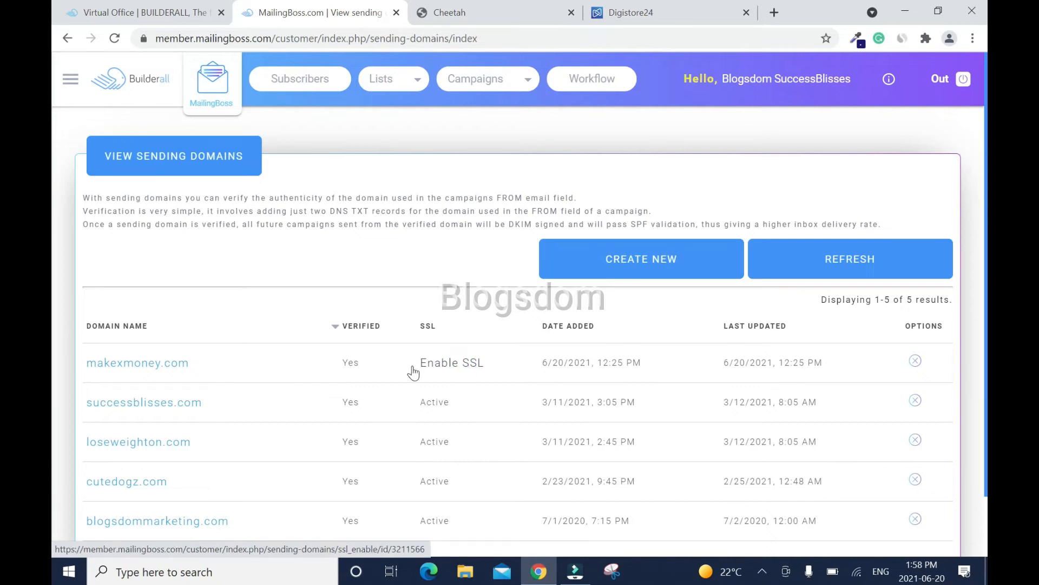
{"action": "left_click", "coordinate": [455, 361]}
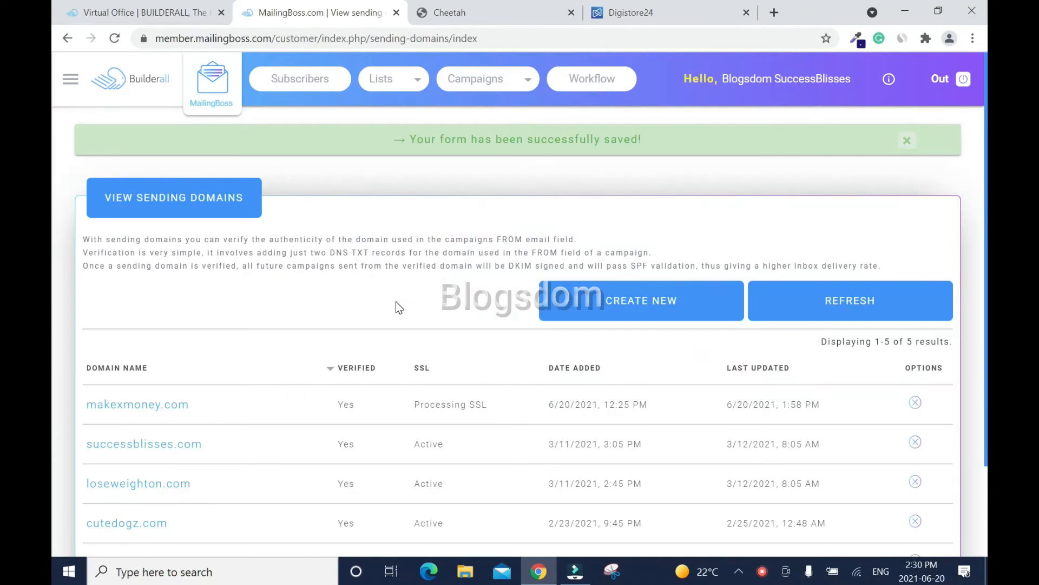
- Reload the sending domains page so makexmoney.com shows SSL as Active
{"action": "right_click", "coordinate": [395, 303]}
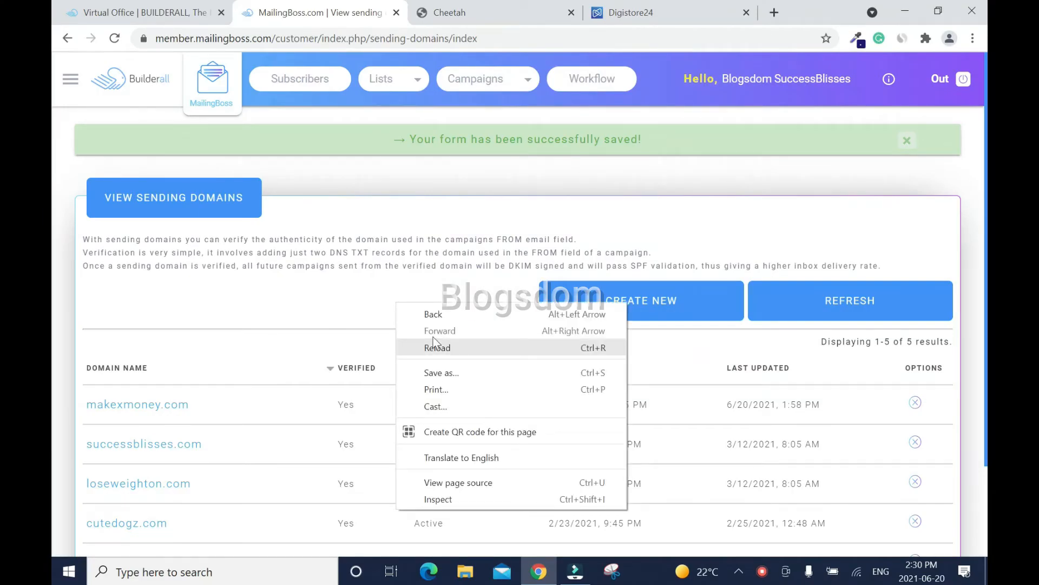
{"action": "left_click", "coordinate": [115, 44]}
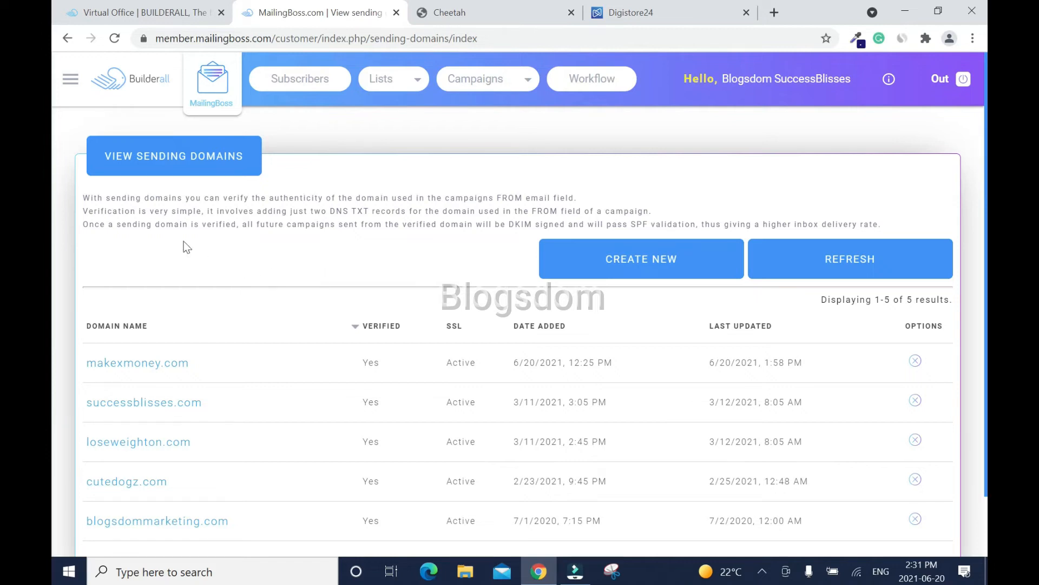
{"action": "left_click", "coordinate": [70, 81]}
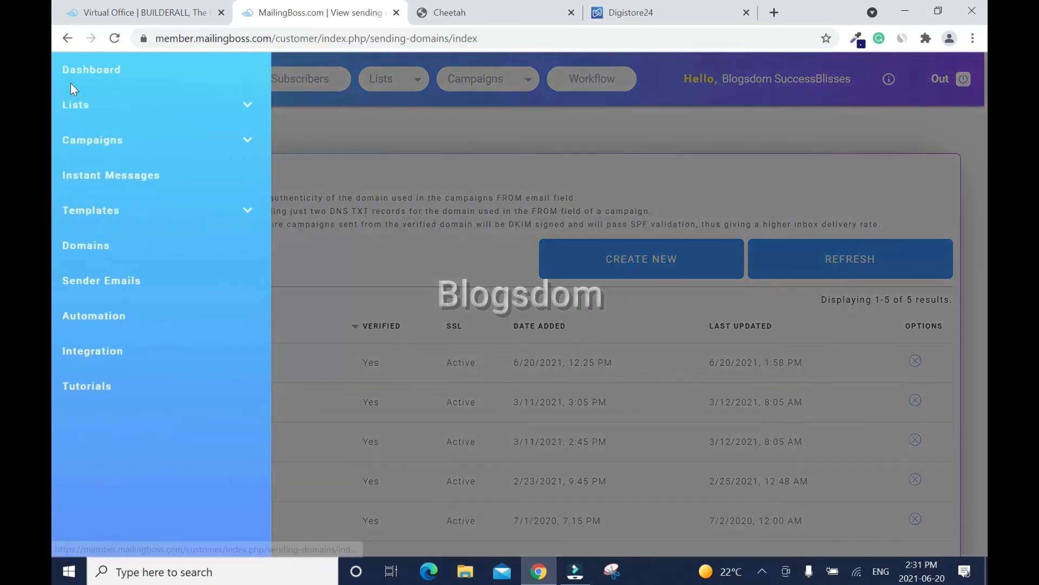
- Create a new sender named 'Make X Money' with its makexmoney.com address and save it
{"action": "left_click", "coordinate": [120, 291]}
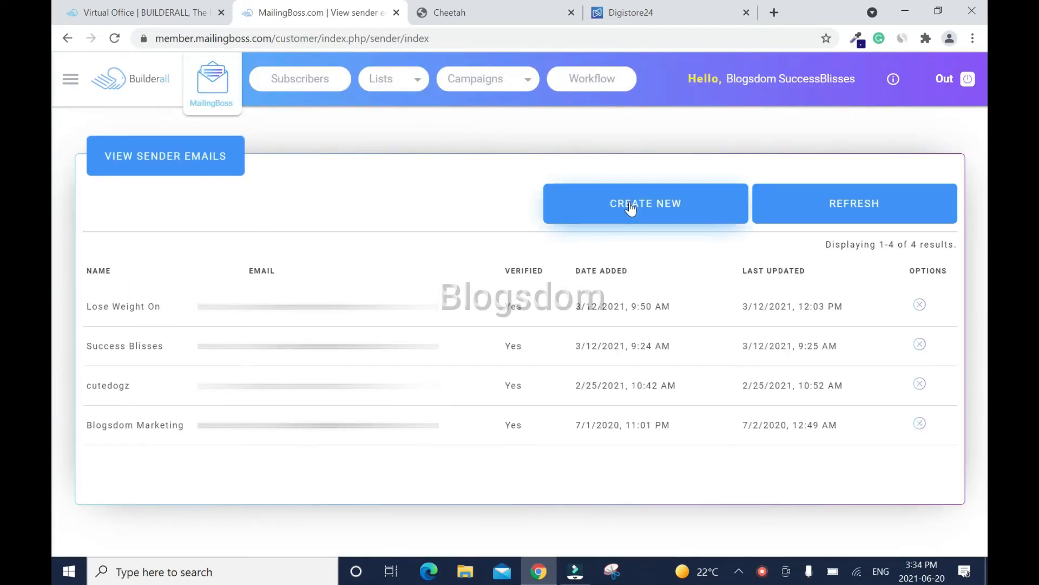
{"action": "left_click", "coordinate": [627, 212]}
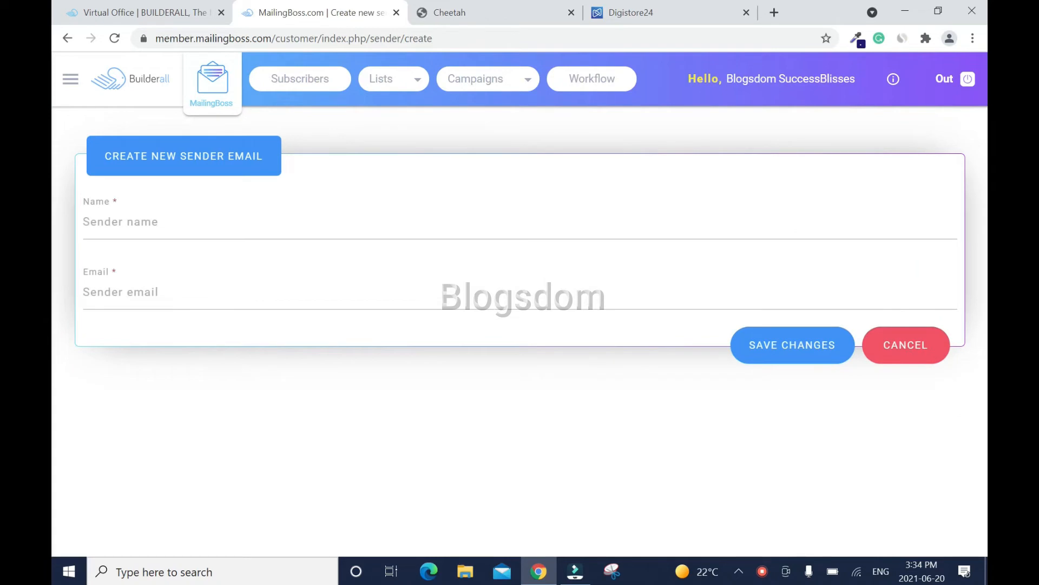
{"action": "left_click", "coordinate": [157, 221]}
{"action": "type", "text": "Make X Money"}
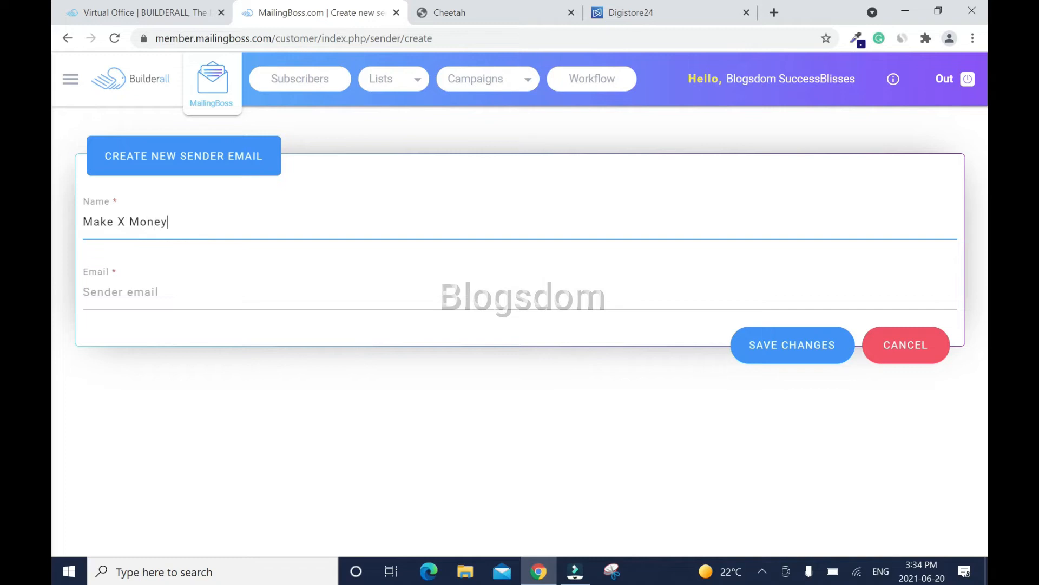
{"action": "key", "text": "Tab"}
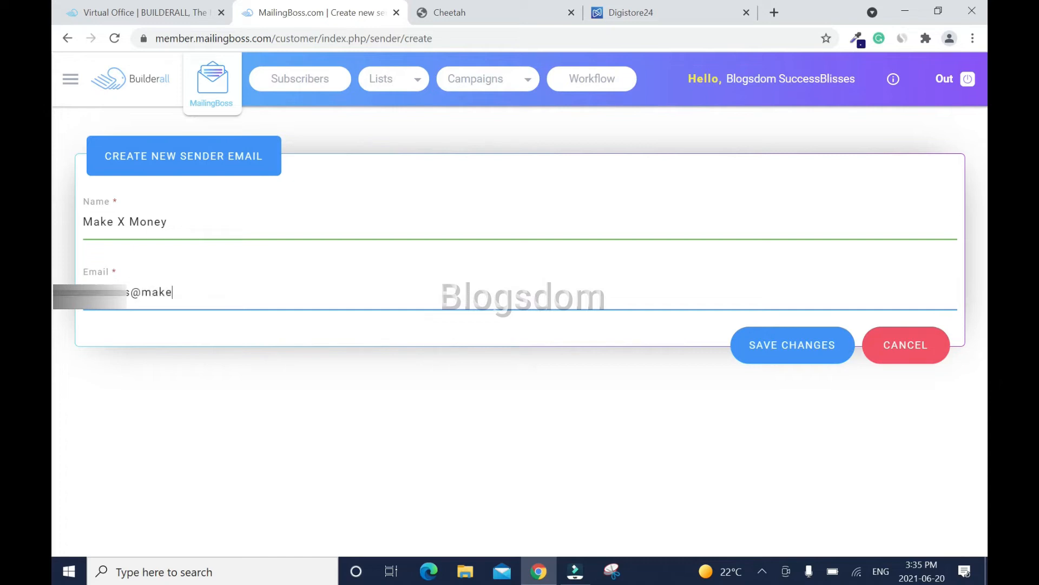
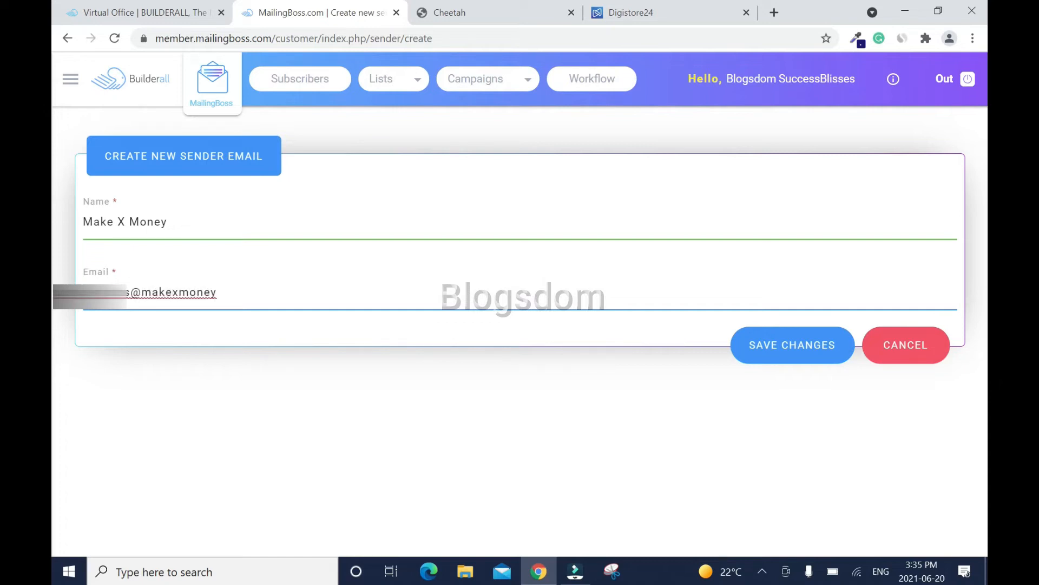
{"action": "left_click", "coordinate": [780, 353]}
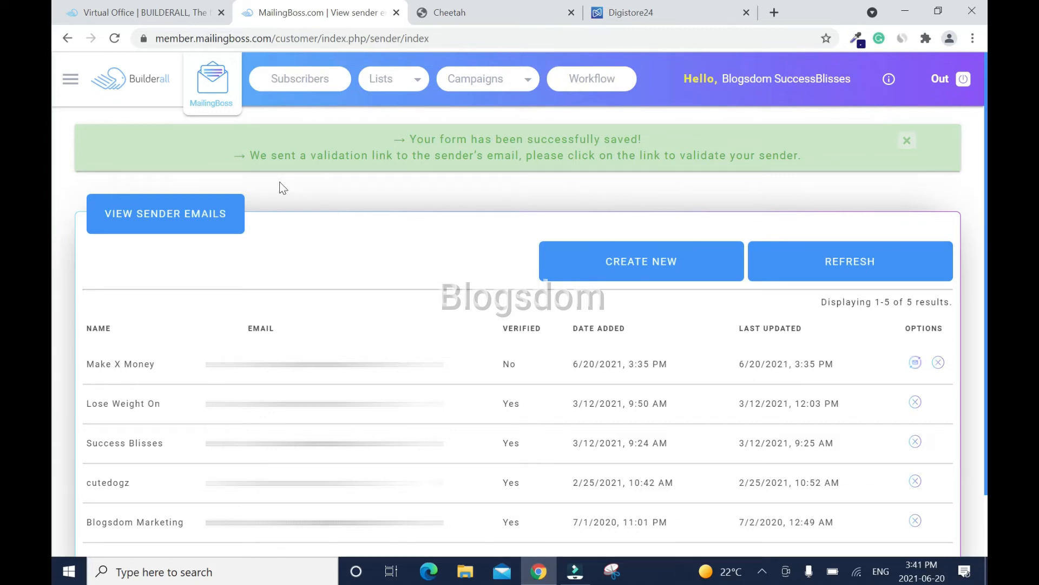
- From the Virtual Office, go to Custom Email, expand the makexmoney.com mailbox and open its webmail
{"action": "left_click", "coordinate": [129, 12]}
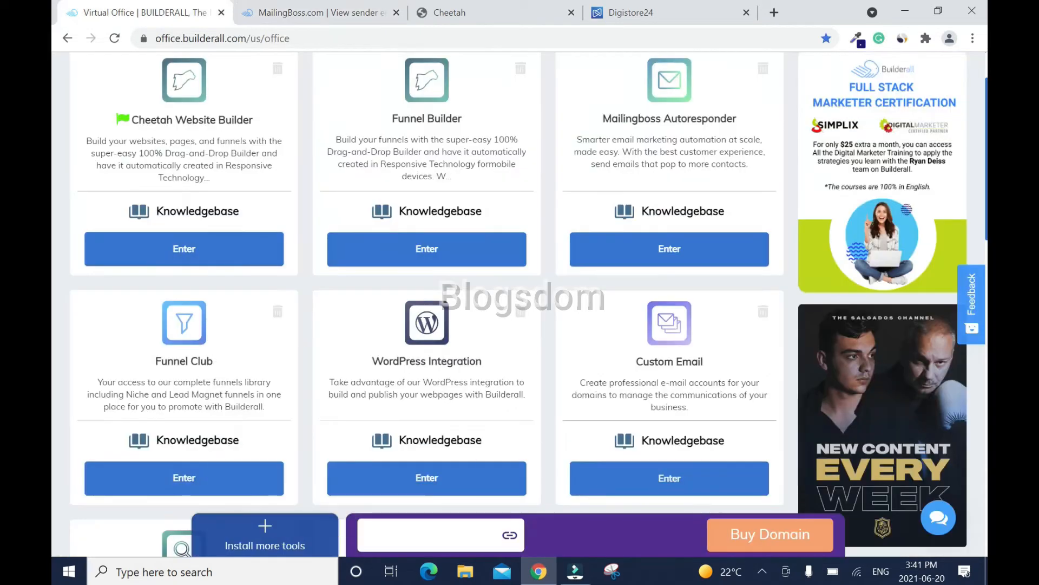
{"action": "left_click", "coordinate": [689, 490]}
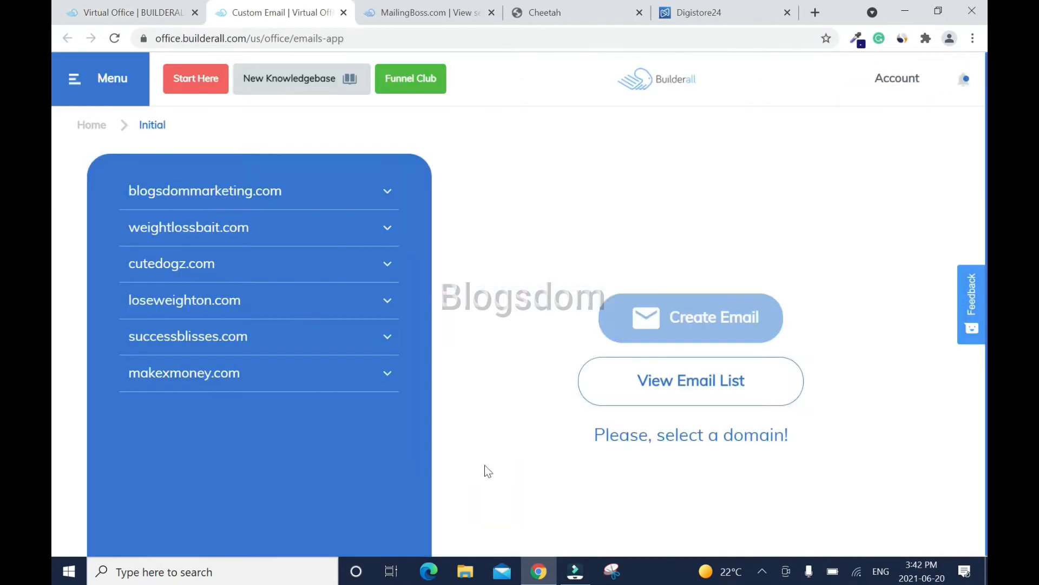
{"action": "left_click", "coordinate": [392, 387]}
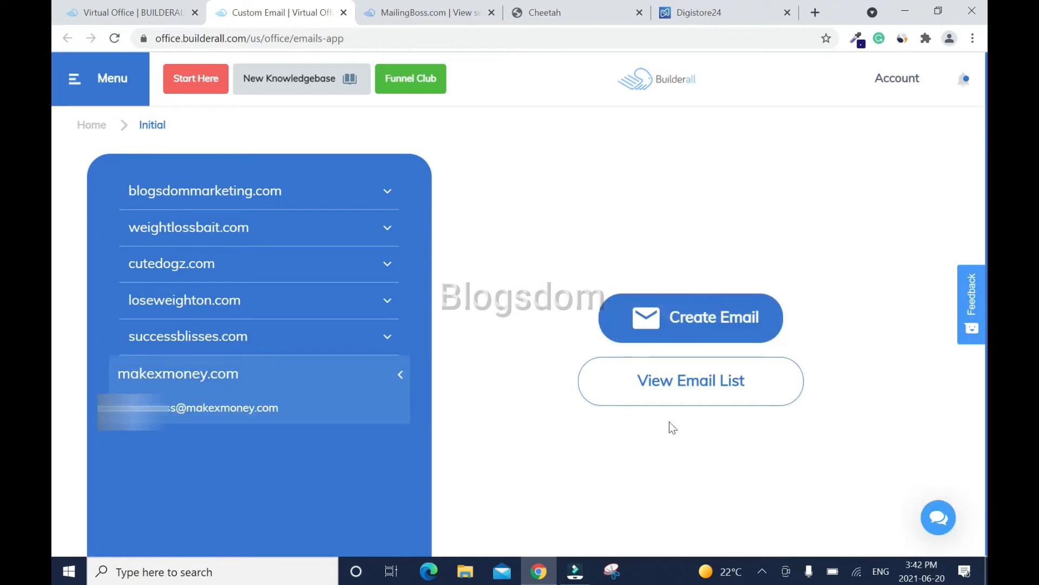
{"action": "left_click", "coordinate": [684, 391]}
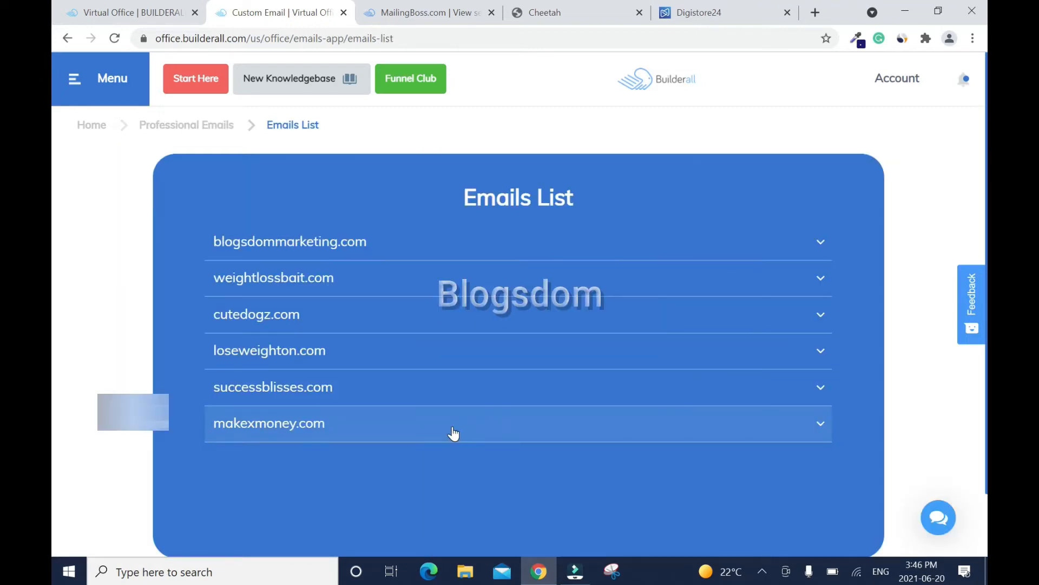
{"action": "left_click", "coordinate": [454, 433]}
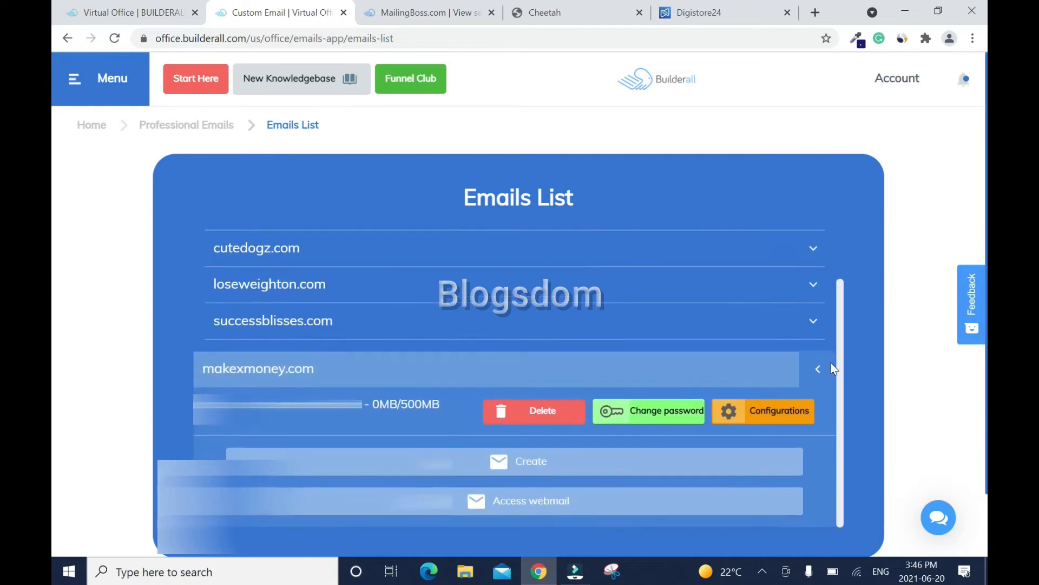
{"action": "left_click", "coordinate": [529, 509]}
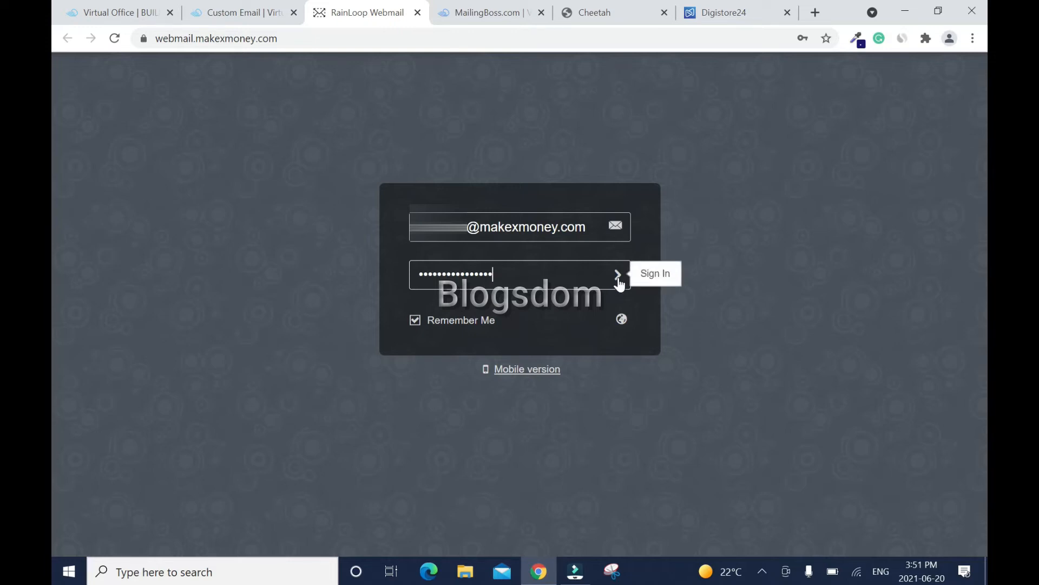
- Sign in to webmail and follow the link in the MailingBoss sender validation email
{"action": "left_click", "coordinate": [619, 277]}
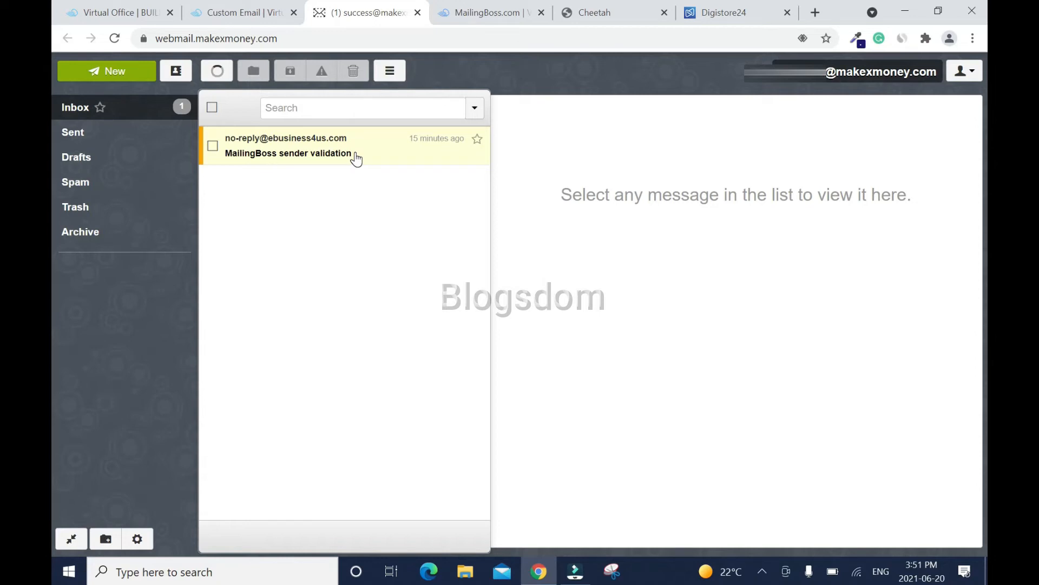
{"action": "left_click", "coordinate": [356, 157]}
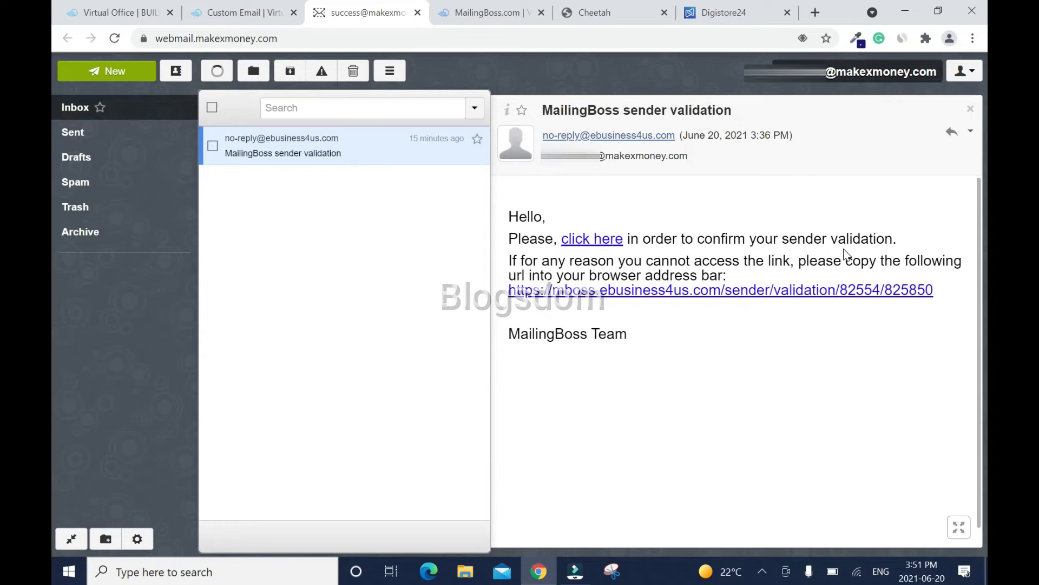
{"action": "left_click", "coordinate": [605, 240]}
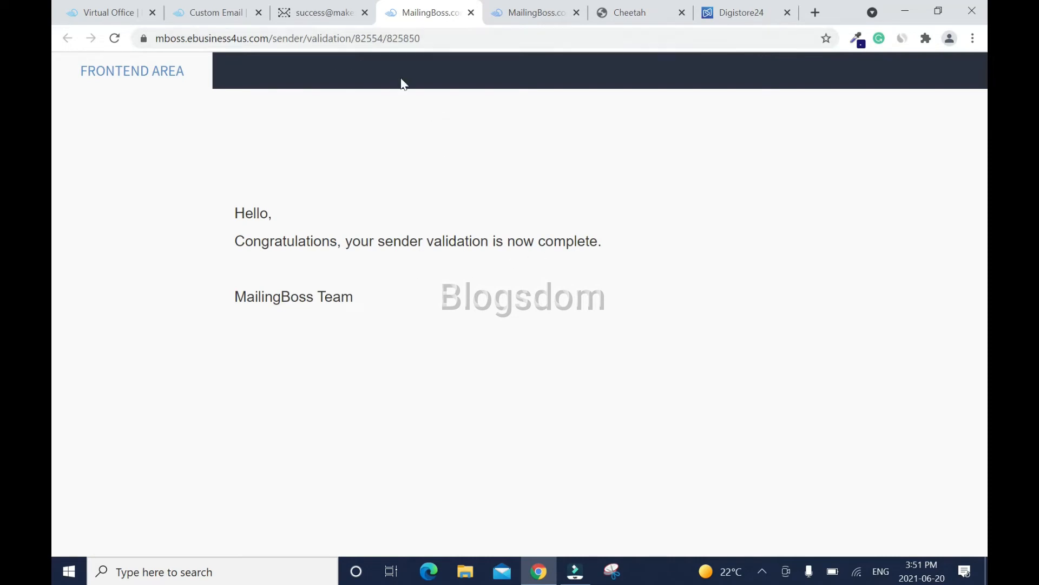
- Reload the MailingBoss sender list to confirm Make X Money is verified, then close that tab
{"action": "left_click", "coordinate": [524, 18]}
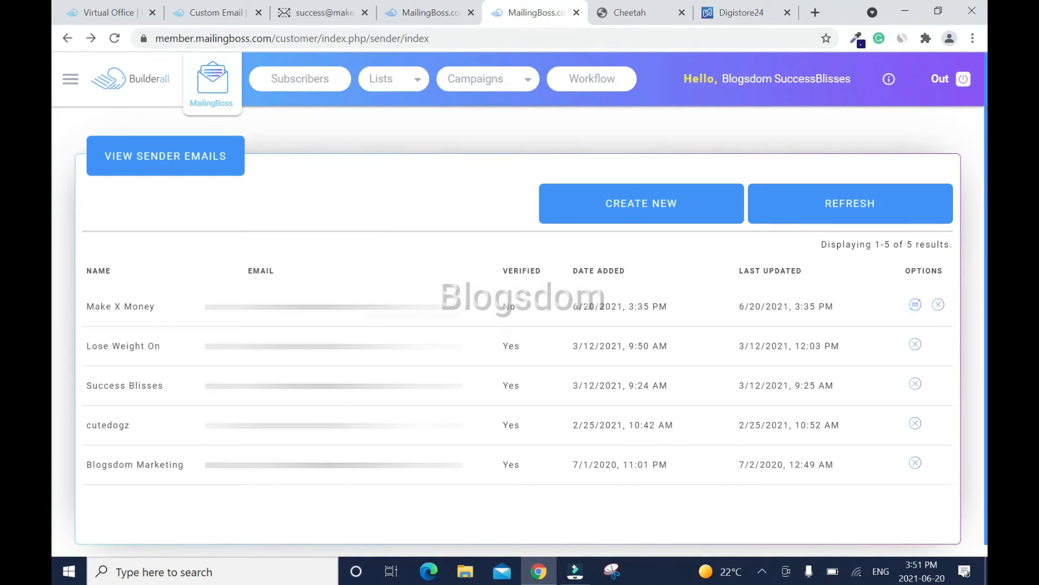
{"action": "left_click", "coordinate": [115, 39]}
{"action": "left_click", "coordinate": [577, 12]}
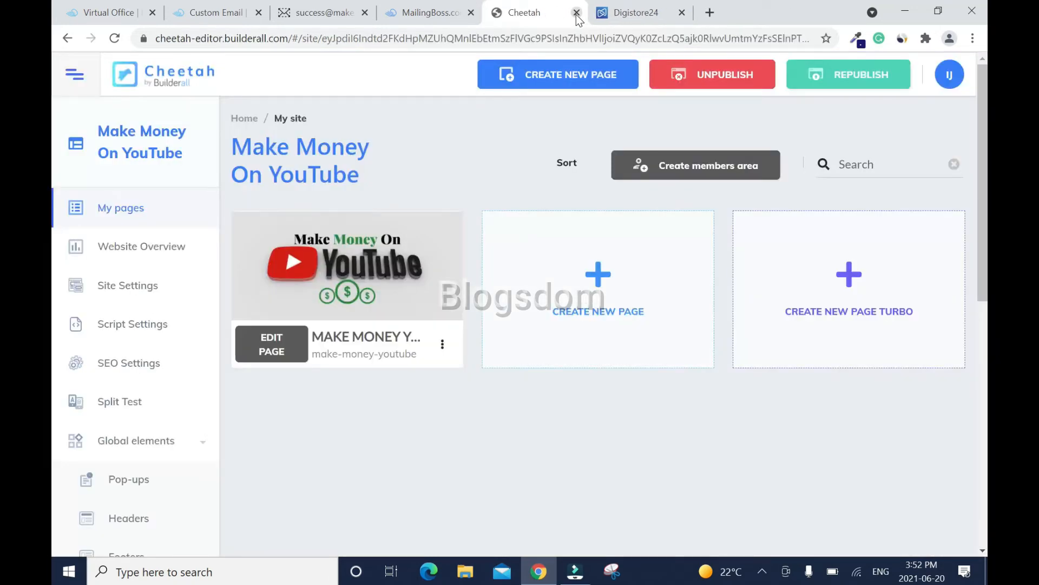
- Republish the Make Money On YouTube site, close the Custom Email tab and return to Virtual Office
{"action": "left_click", "coordinate": [868, 81]}
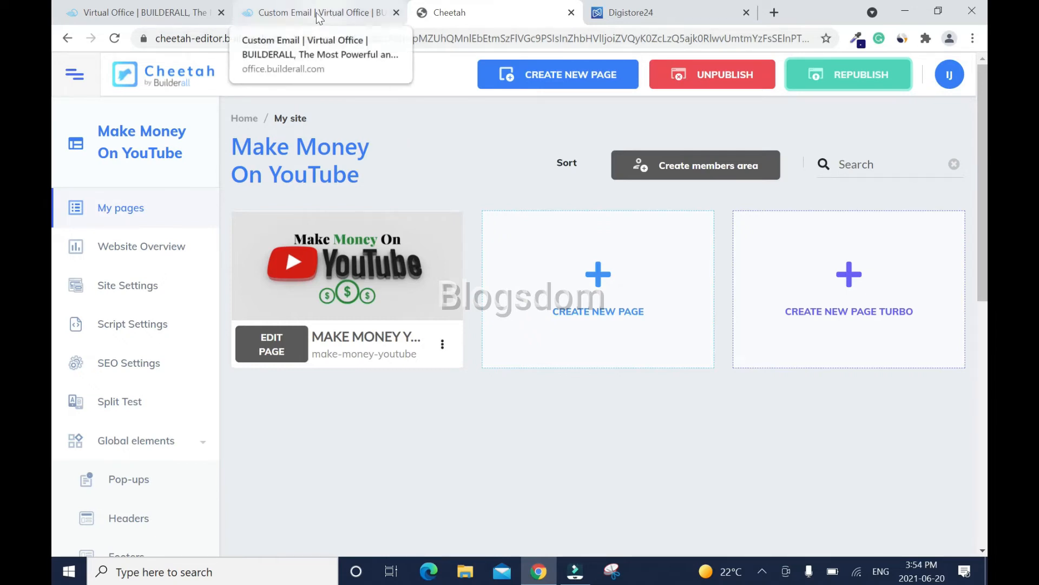
{"action": "left_click", "coordinate": [396, 13]}
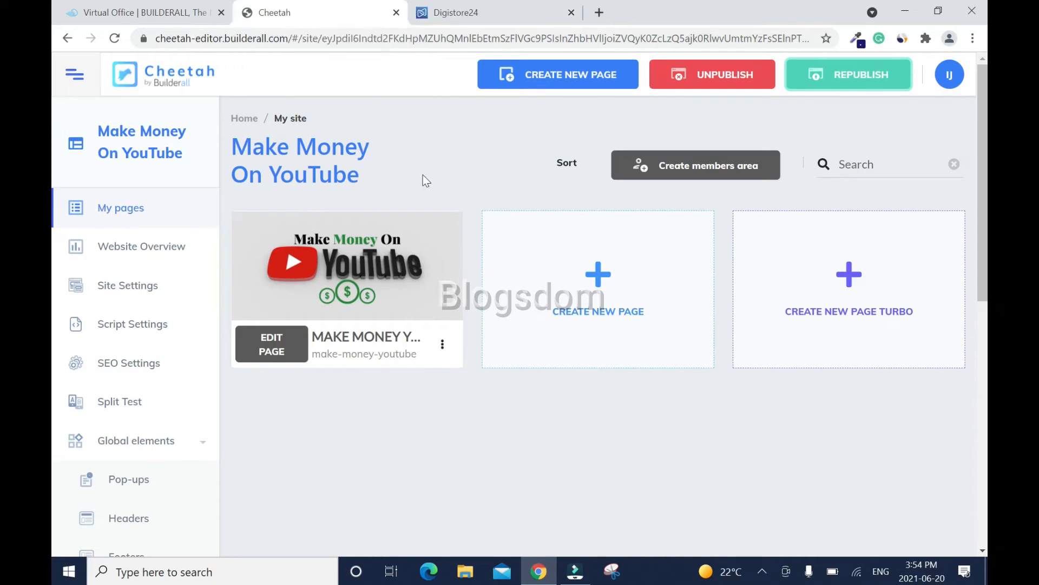
{"action": "left_click", "coordinate": [157, 21]}
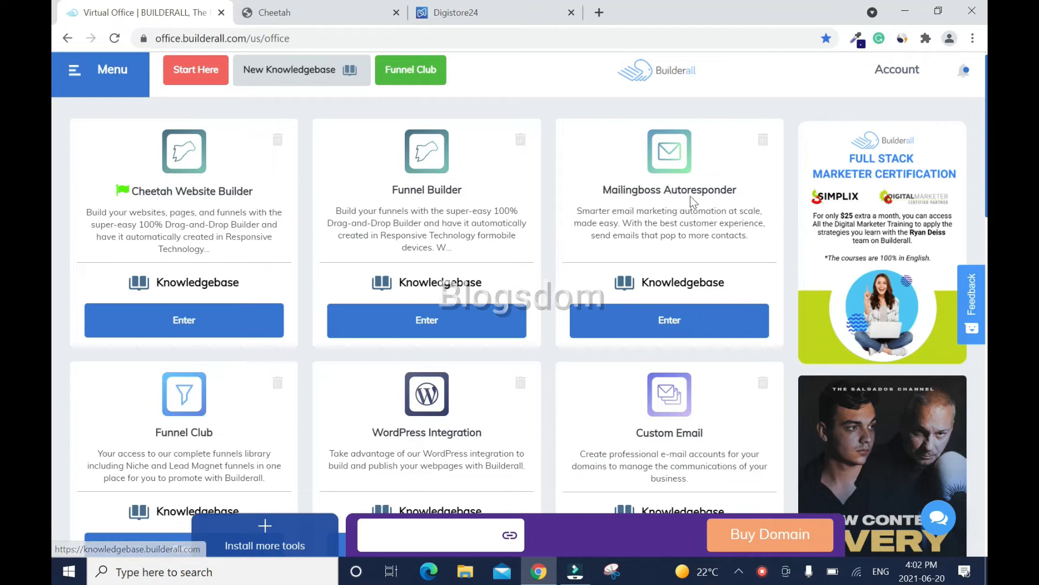
- Name a new subscriber list 'Make Money On YouTube' and reuse that name as its display name
{"action": "left_click", "coordinate": [669, 319]}
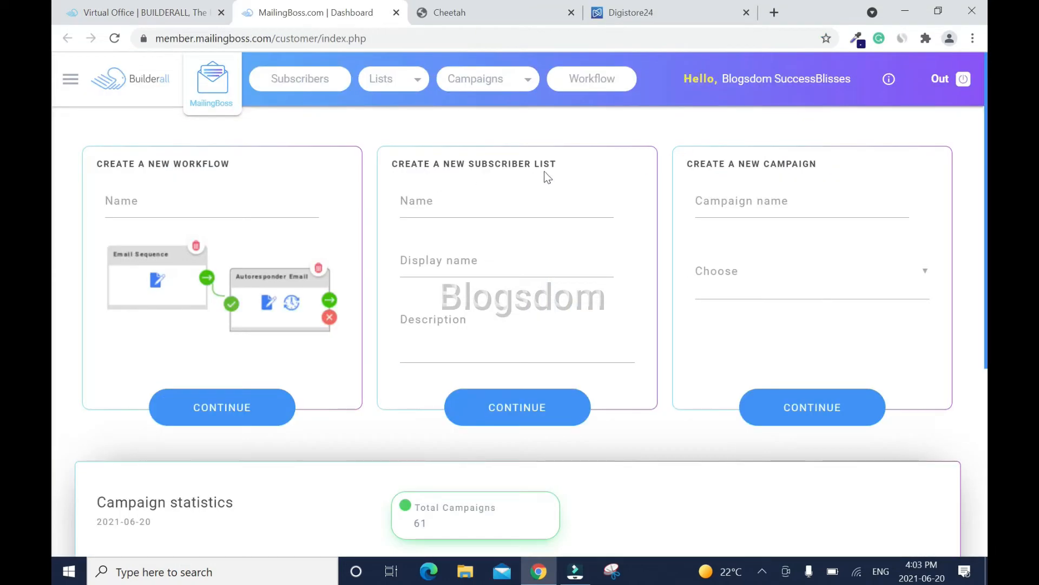
{"action": "left_click", "coordinate": [482, 201]}
{"action": "type", "text": "Make Money YouTube"}
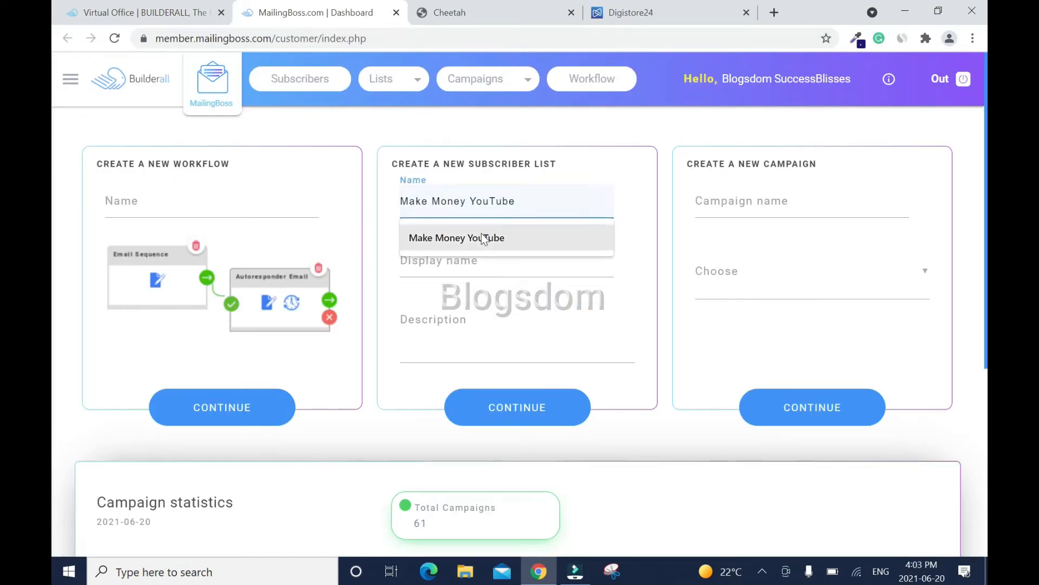
{"action": "left_click", "coordinate": [484, 238]}
{"action": "left_click", "coordinate": [476, 200]}
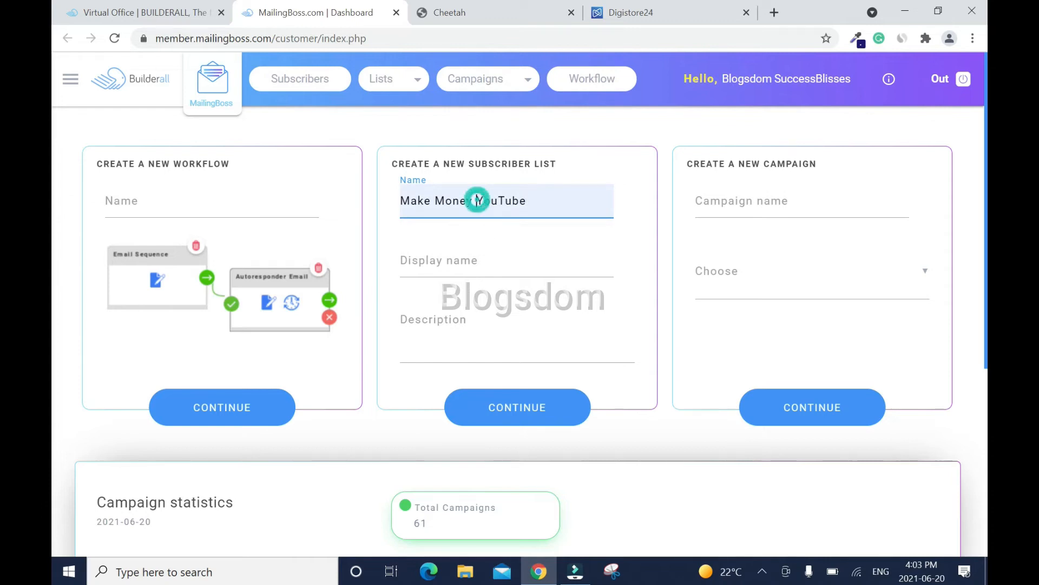
{"action": "type", "text": "On"}
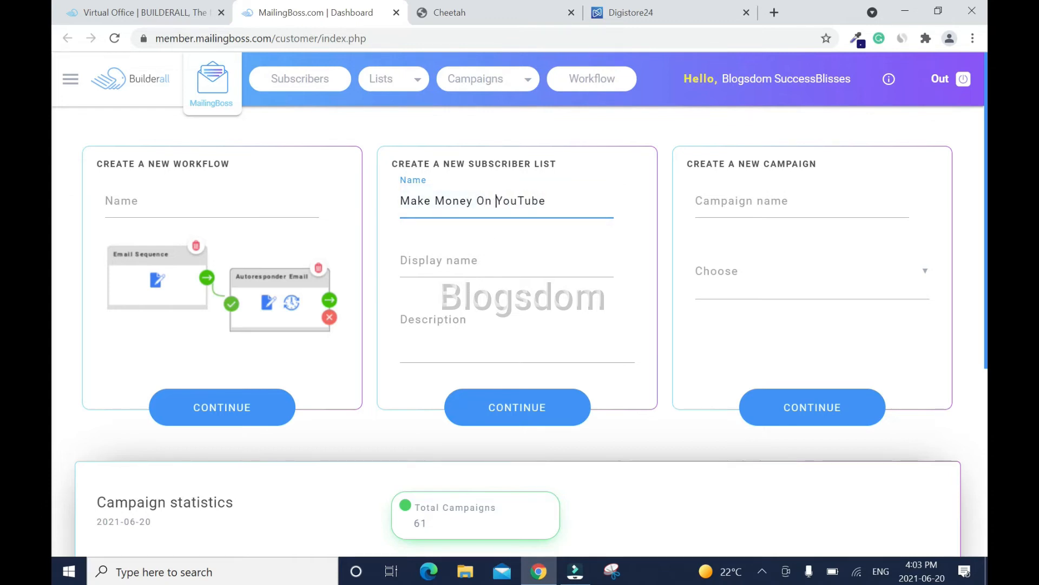
{"action": "key", "text": "ctrl+a"}
{"action": "key", "text": "ctrl+c"}
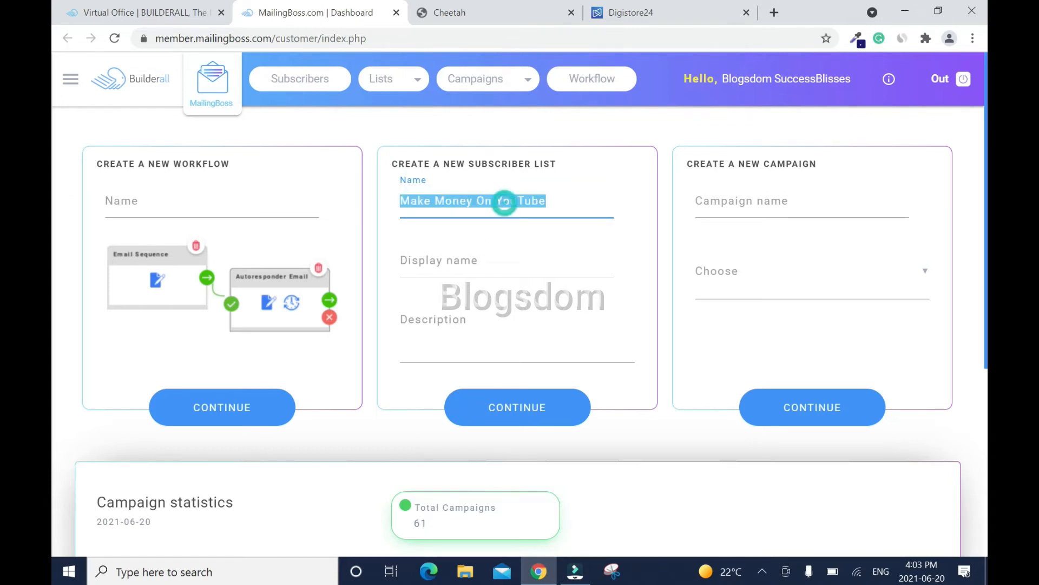
{"action": "left_click", "coordinate": [461, 260]}
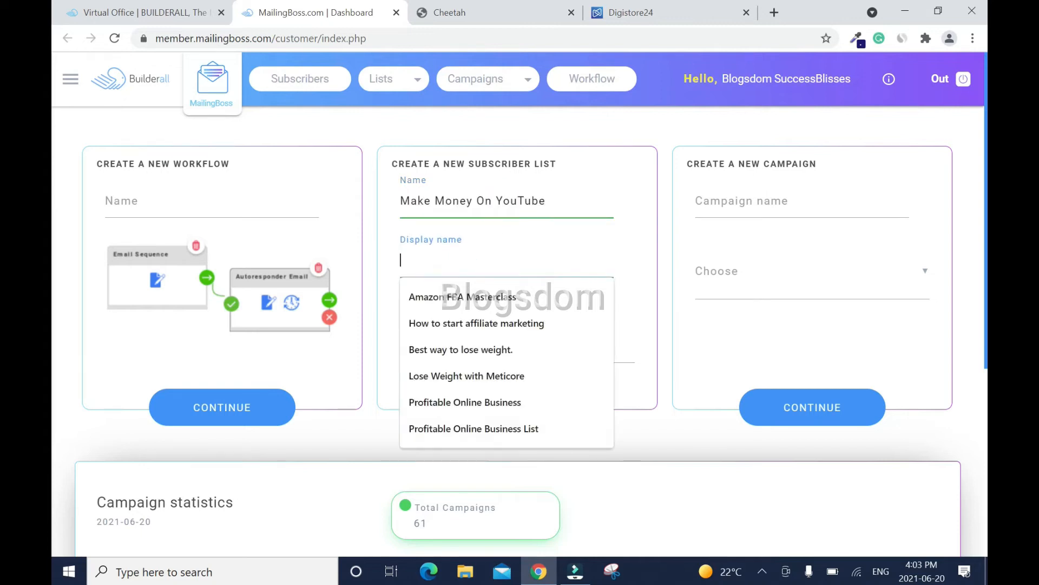
{"action": "key", "text": "ctrl+v"}
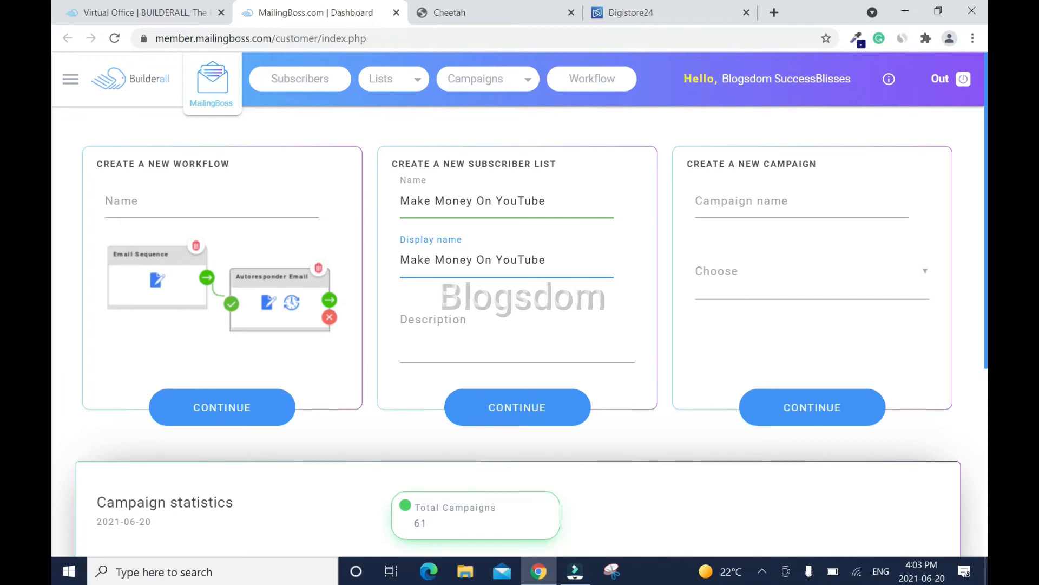
- Describe the list as teaching beginners to run profitable YouTube channels, fix the grammar, and continue
{"action": "left_click", "coordinate": [412, 319]}
{"action": "type", "text": "Learn how t"}
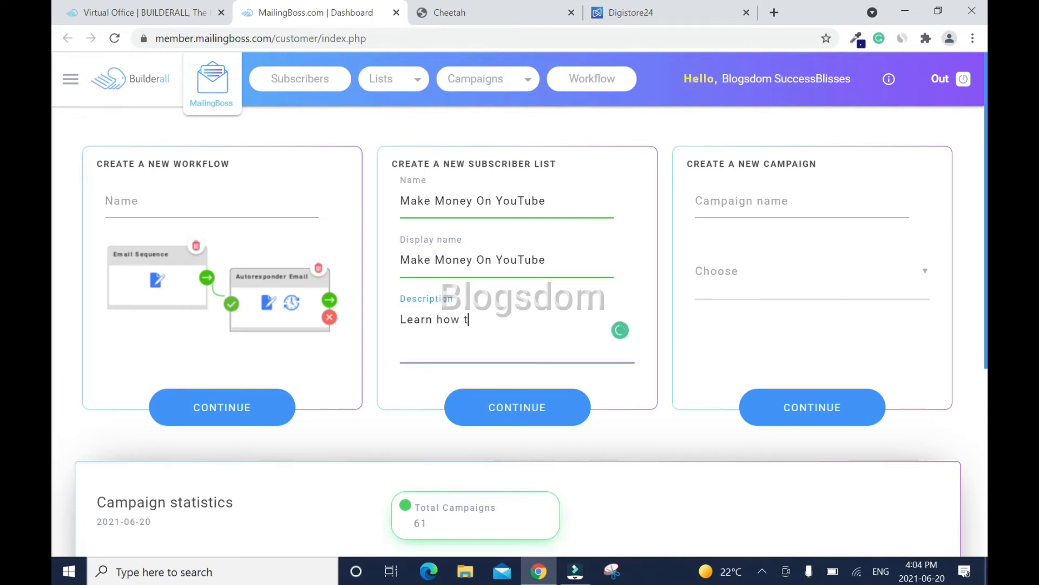
{"action": "type", "text": "o run profitable"}
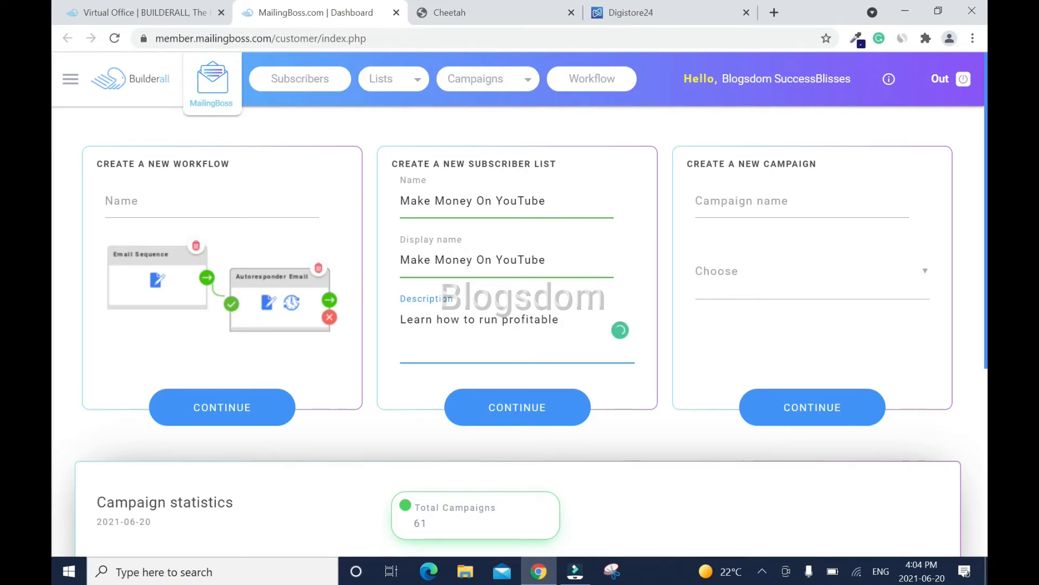
{"action": "type", "text": " YouTube channels"}
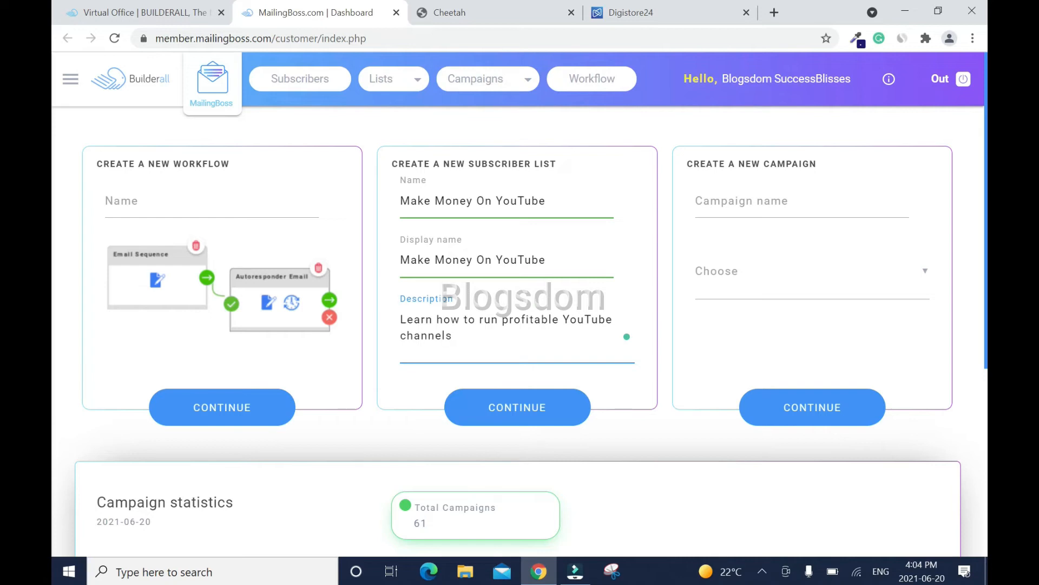
{"action": "type", "text": " and make money"}
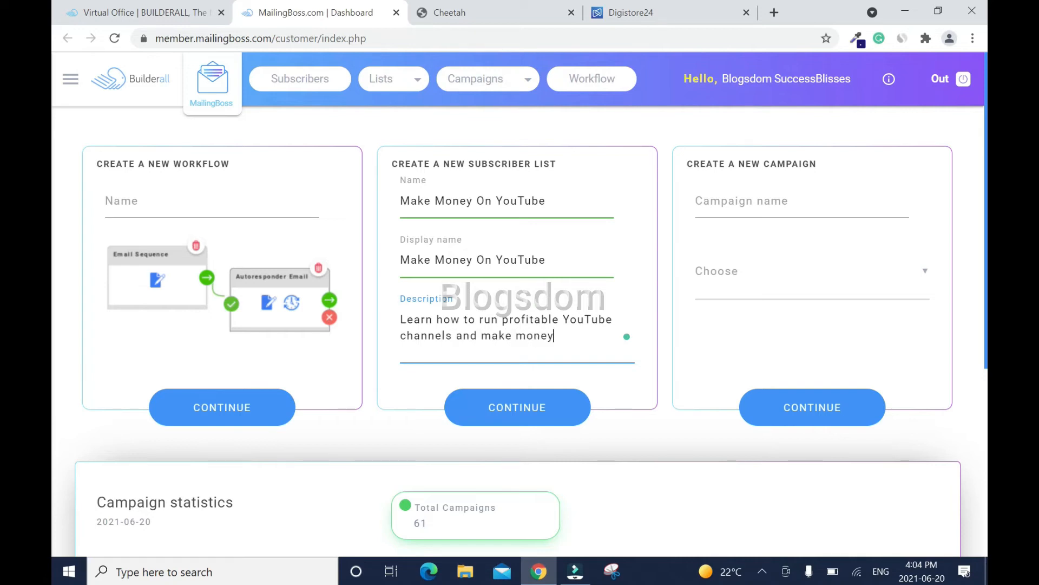
{"action": "type", "text": " as a beginners"}
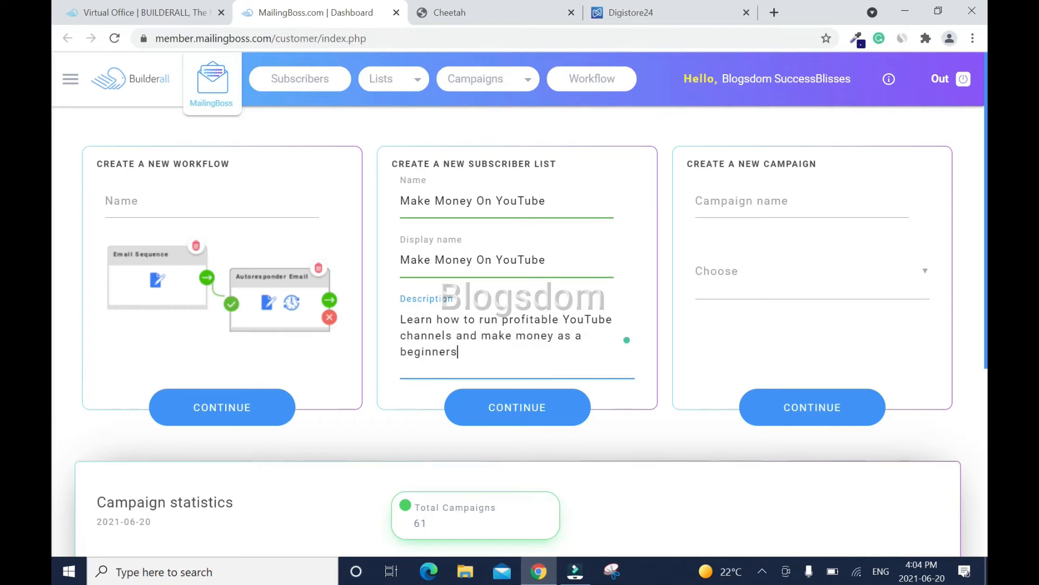
{"action": "type", "text": " without experience."}
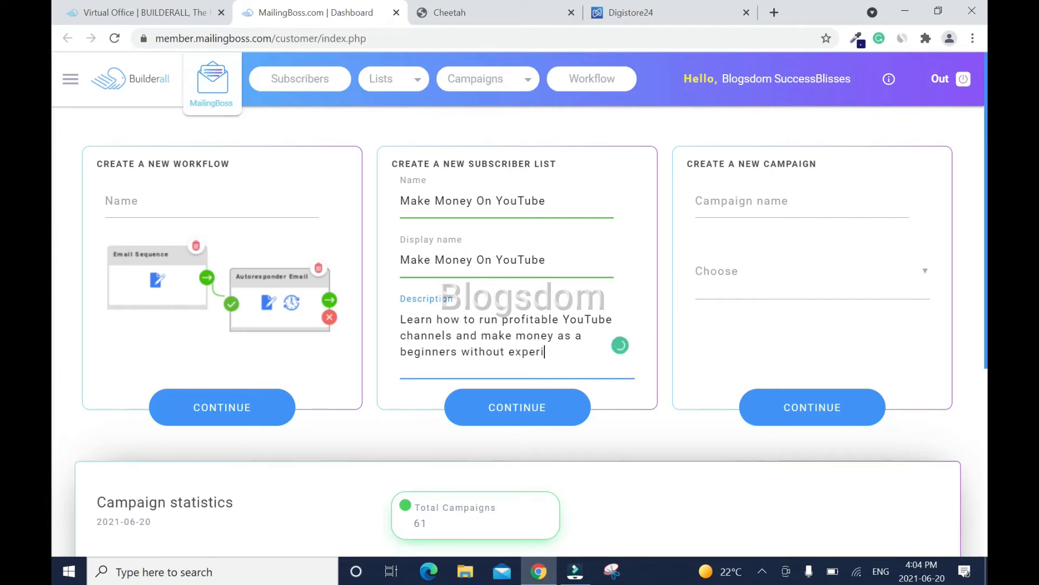
{"action": "left_click", "coordinate": [427, 352]}
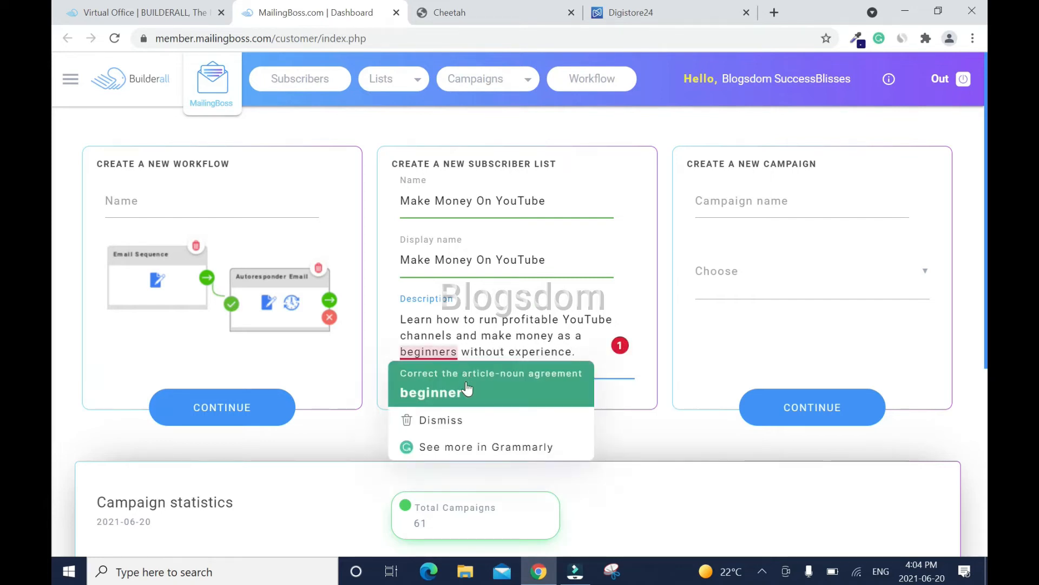
{"action": "left_click", "coordinate": [434, 392]}
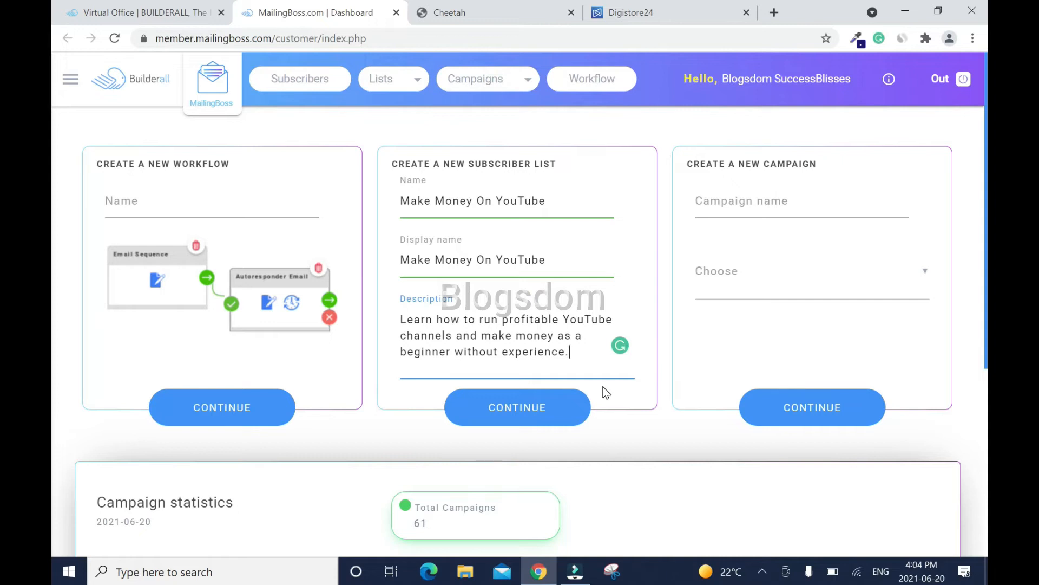
{"action": "key", "text": "End"}
{"action": "left_click", "coordinate": [547, 415]}
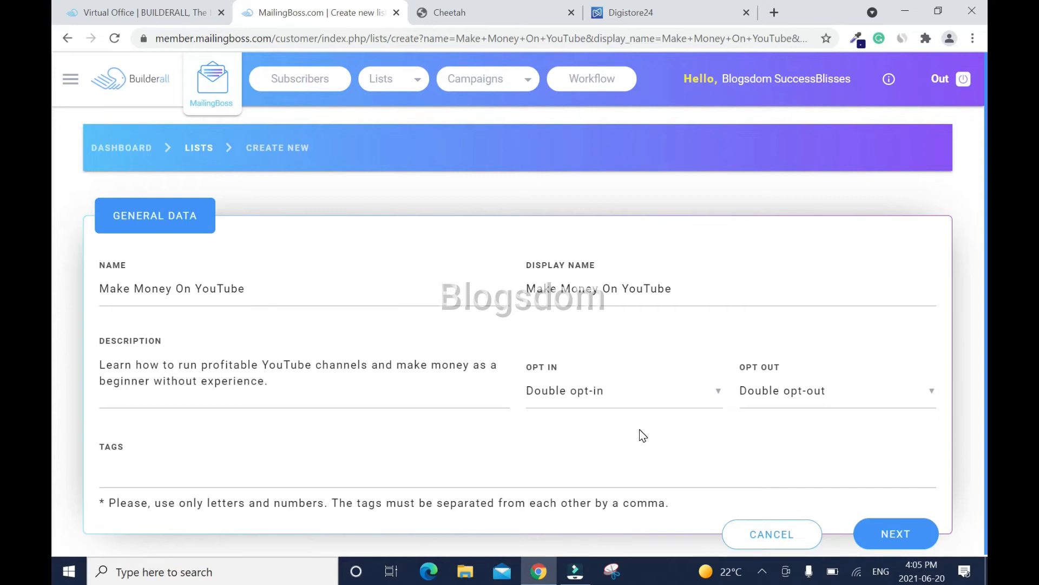
- Set the list to Single opt-in and Single opt-out and proceed to the approval request form
{"action": "left_click", "coordinate": [643, 392]}
{"action": "left_click", "coordinate": [587, 431]}
{"action": "left_click", "coordinate": [927, 394]}
{"action": "left_click", "coordinate": [804, 432]}
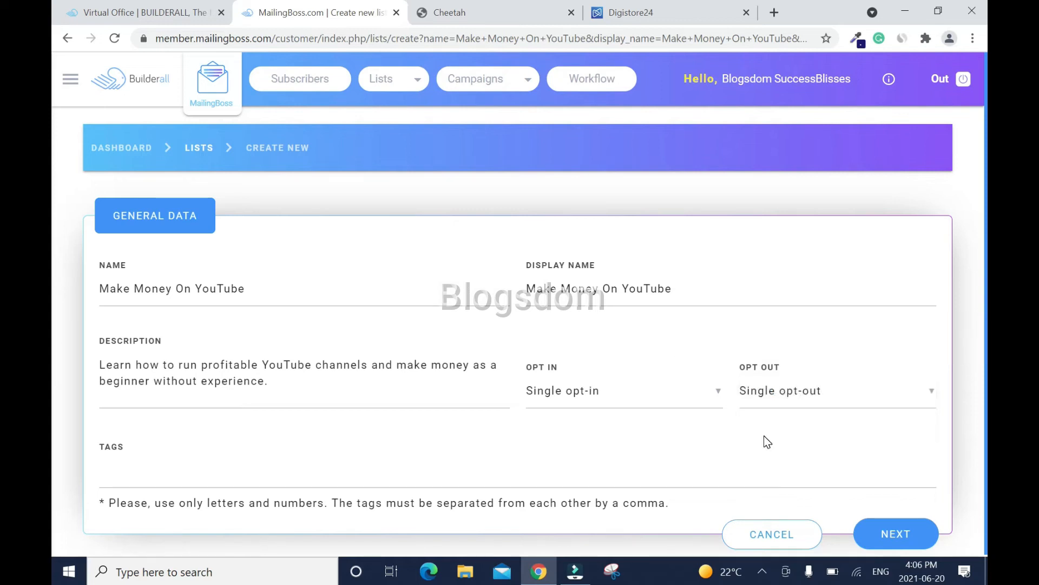
{"action": "left_click", "coordinate": [891, 536]}
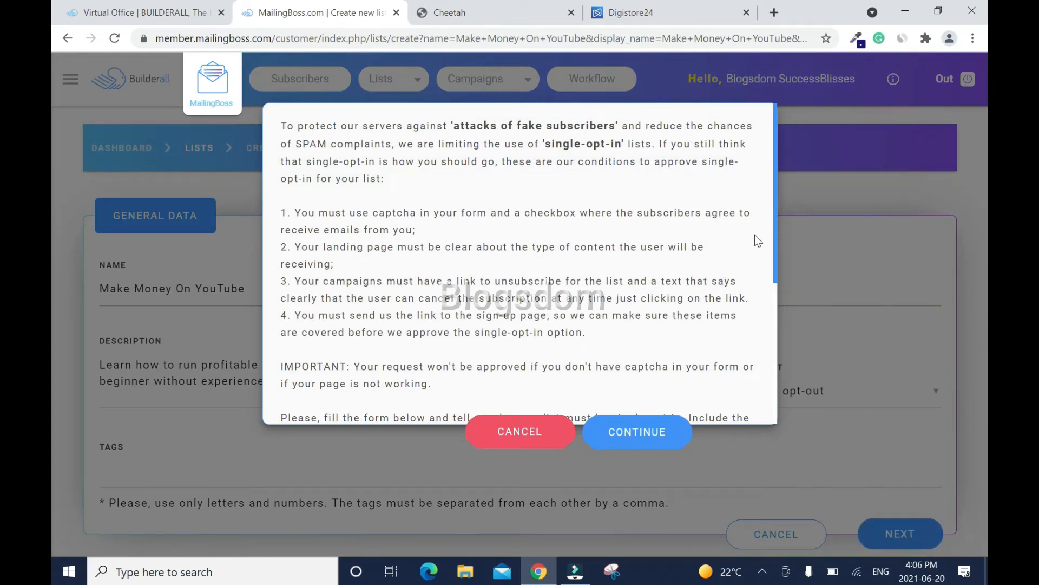
{"action": "scroll", "coordinate": [774, 242], "scroll_direction": "down", "scroll_amount": 5}
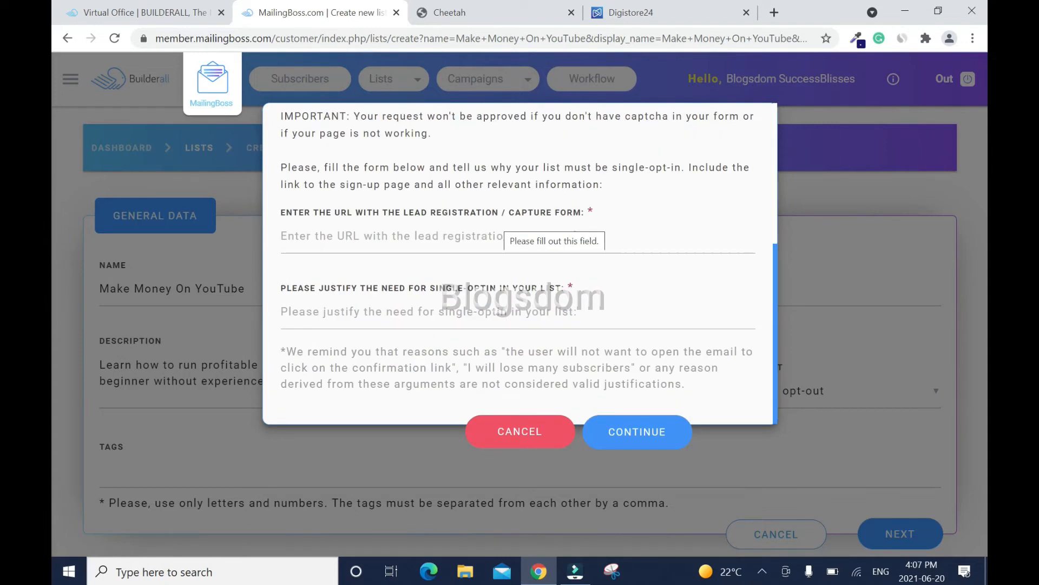
- Open the live Make Money On YouTube page and copy its makexmoney.com/make-money-youtube address
{"action": "left_click", "coordinate": [469, 18]}
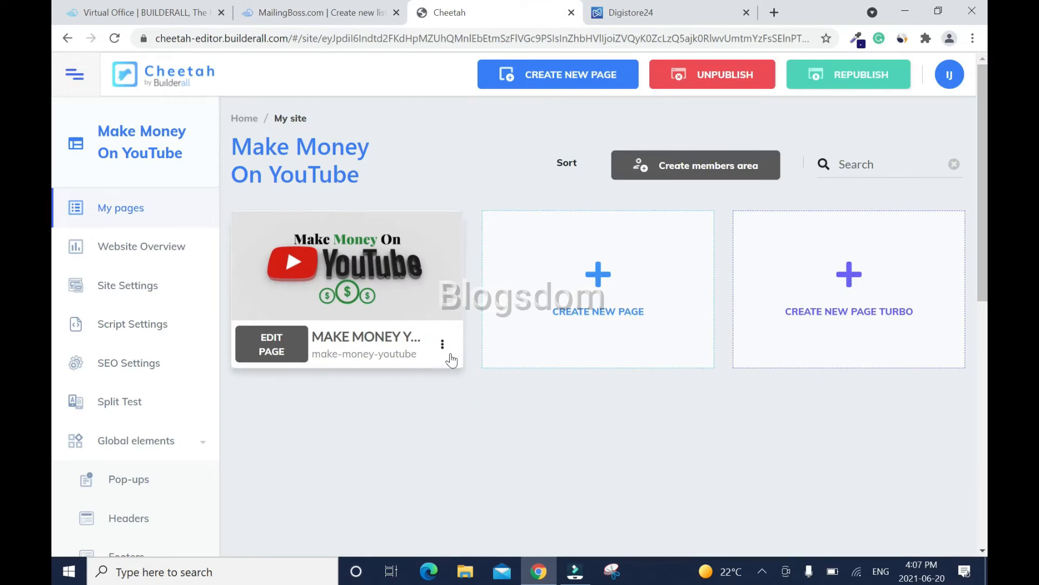
{"action": "left_click", "coordinate": [443, 344]}
{"action": "left_click", "coordinate": [394, 424]}
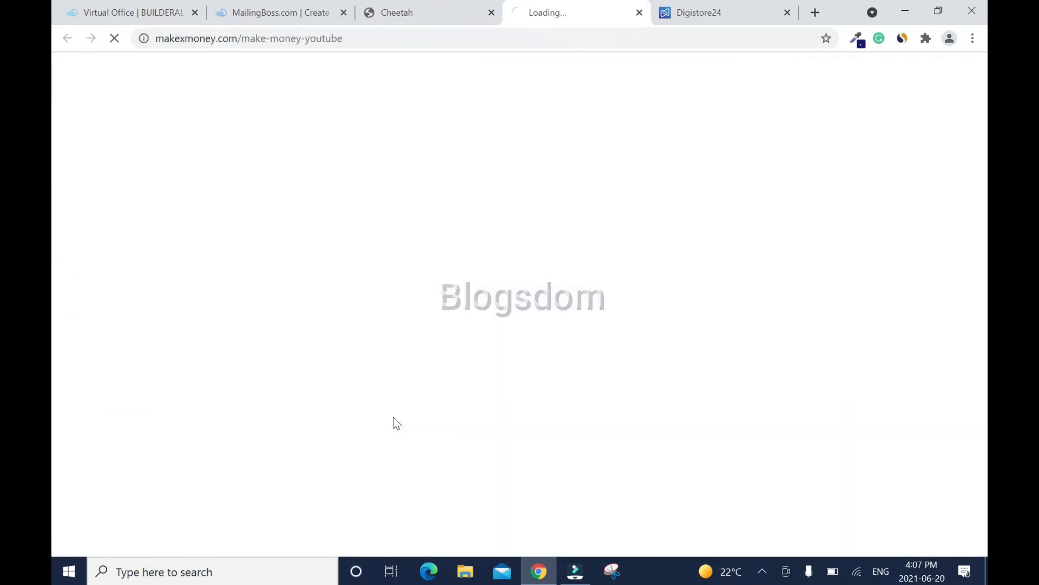
{"action": "left_click_drag", "start_coordinate": [397, 38], "coordinate": [155, 38]}
{"action": "right_click", "coordinate": [223, 34]}
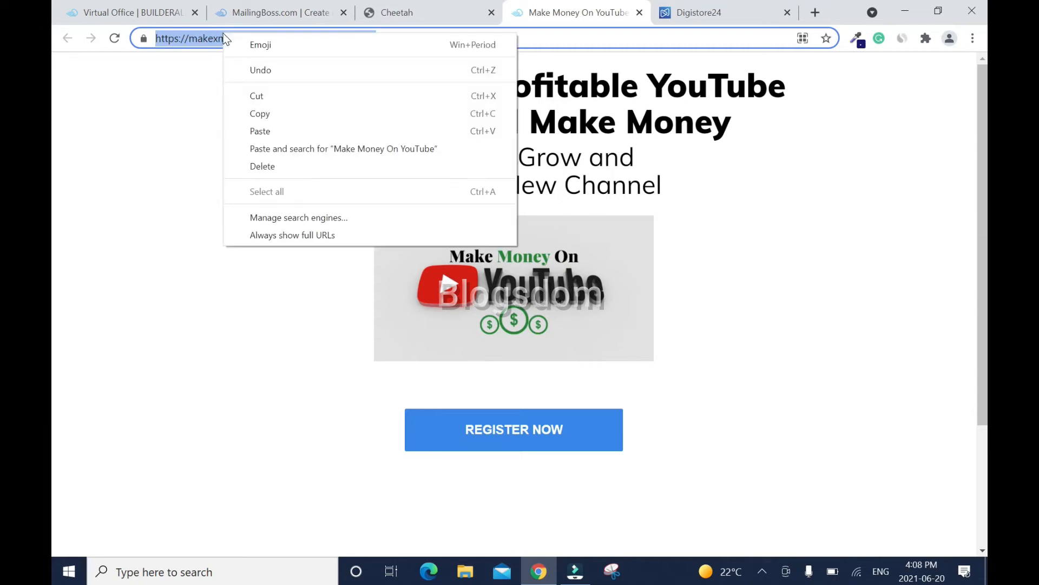
{"action": "left_click", "coordinate": [274, 112]}
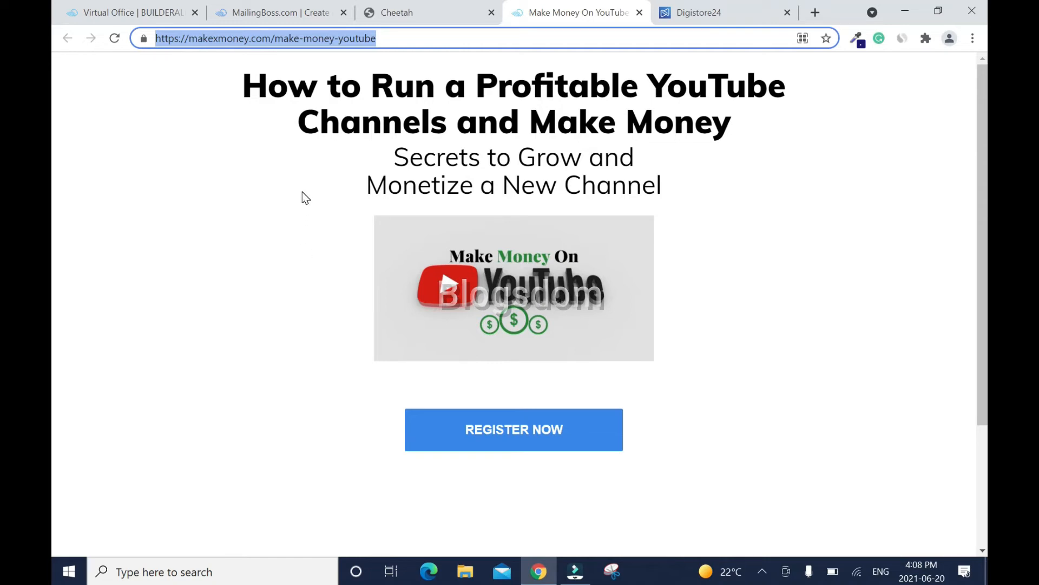
{"action": "left_click", "coordinate": [409, 14]}
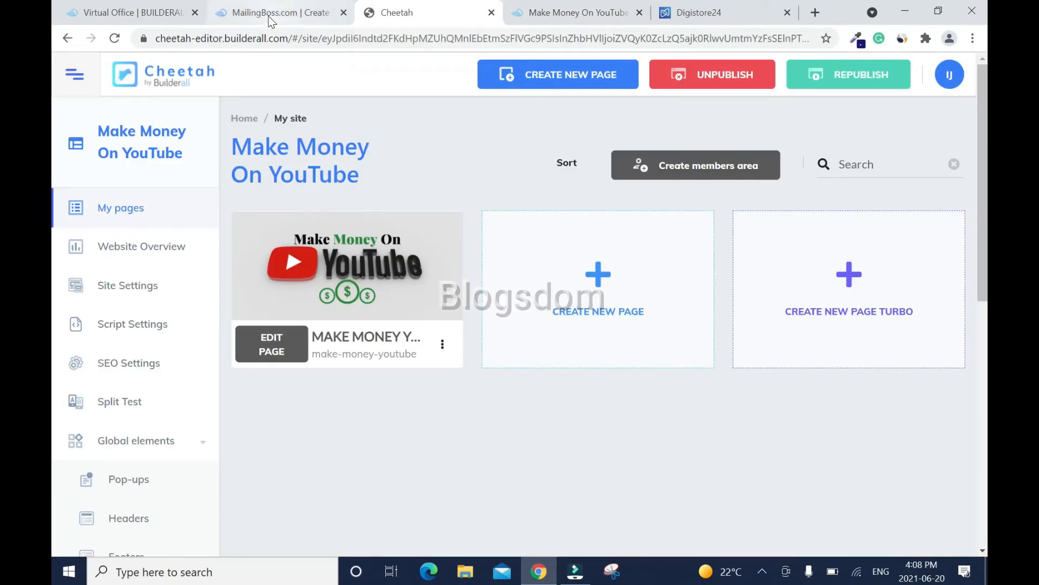
{"action": "left_click", "coordinate": [271, 13]}
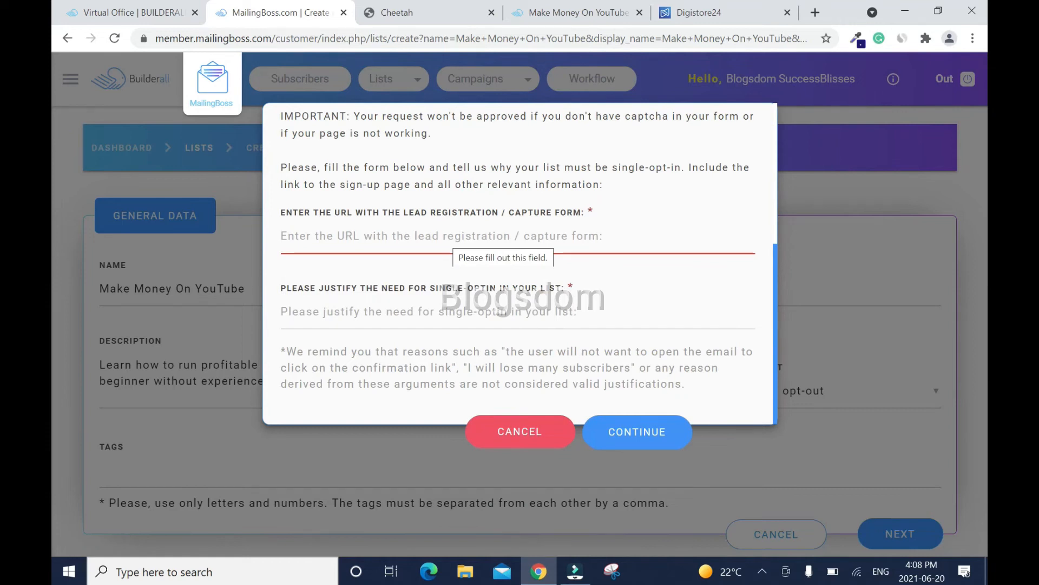
- Paste the landing page URL and the competitive-niche justification into the request, then continue
{"action": "left_click", "coordinate": [325, 236]}
{"action": "key", "text": "ctrl+v"}
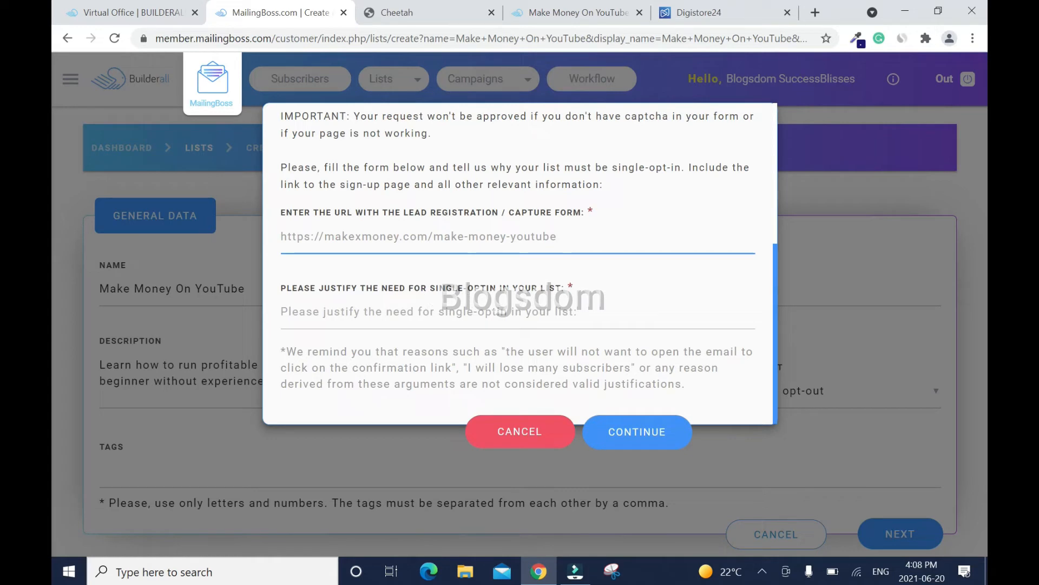
{"action": "left_click", "coordinate": [387, 327]}
{"action": "key", "text": "ctrl+v"}
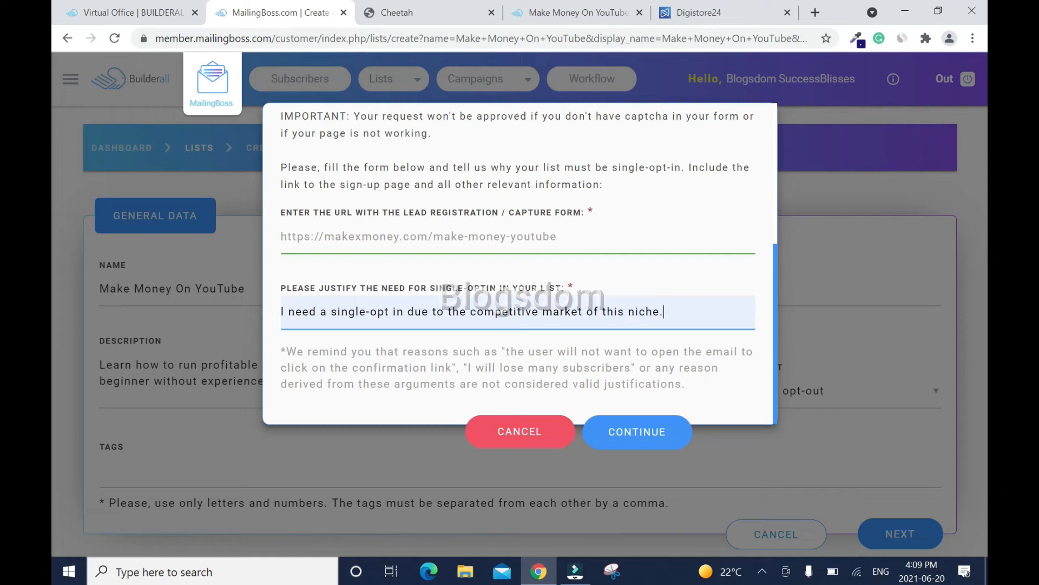
{"action": "left_click", "coordinate": [647, 439]}
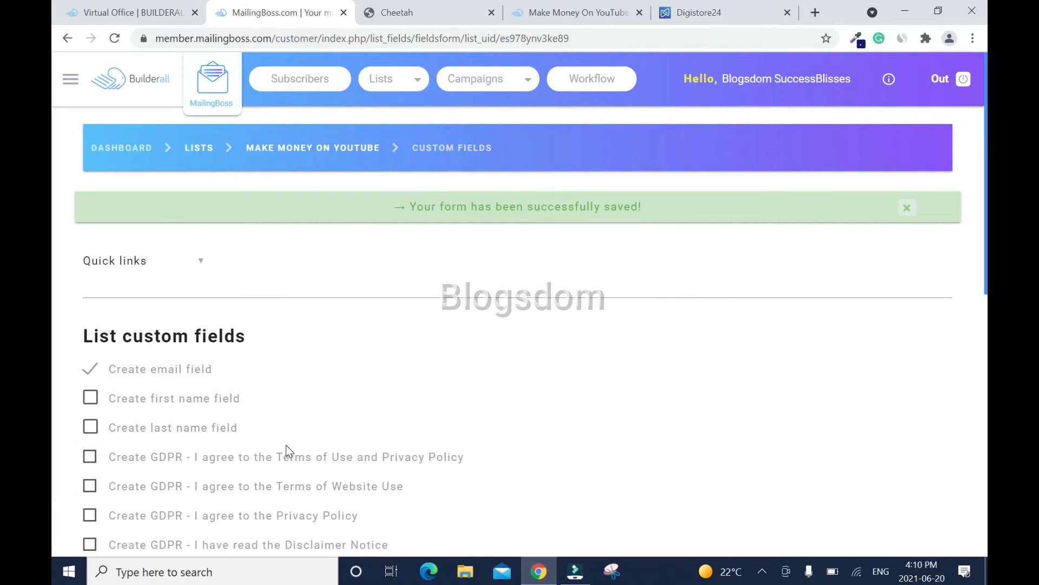
- Add a First name field, set the Email field's sort order to 1, and save
{"action": "left_click", "coordinate": [90, 398]}
{"action": "scroll", "coordinate": [260, 139], "scroll_direction": "down", "scroll_amount": 4}
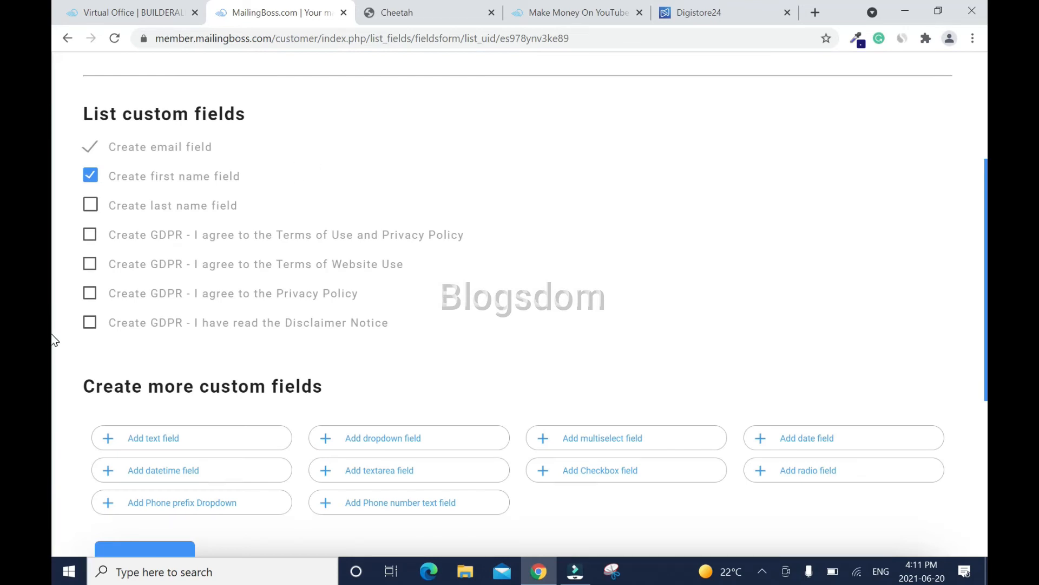
{"action": "scroll", "coordinate": [55, 325], "scroll_direction": "down", "scroll_amount": 4}
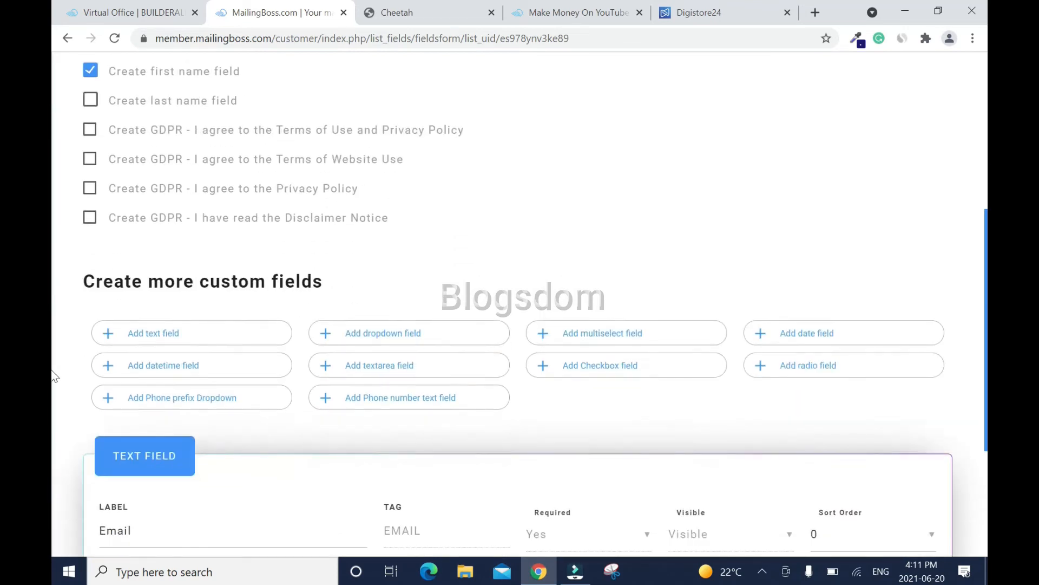
{"action": "scroll", "coordinate": [54, 435], "scroll_direction": "down", "scroll_amount": 2}
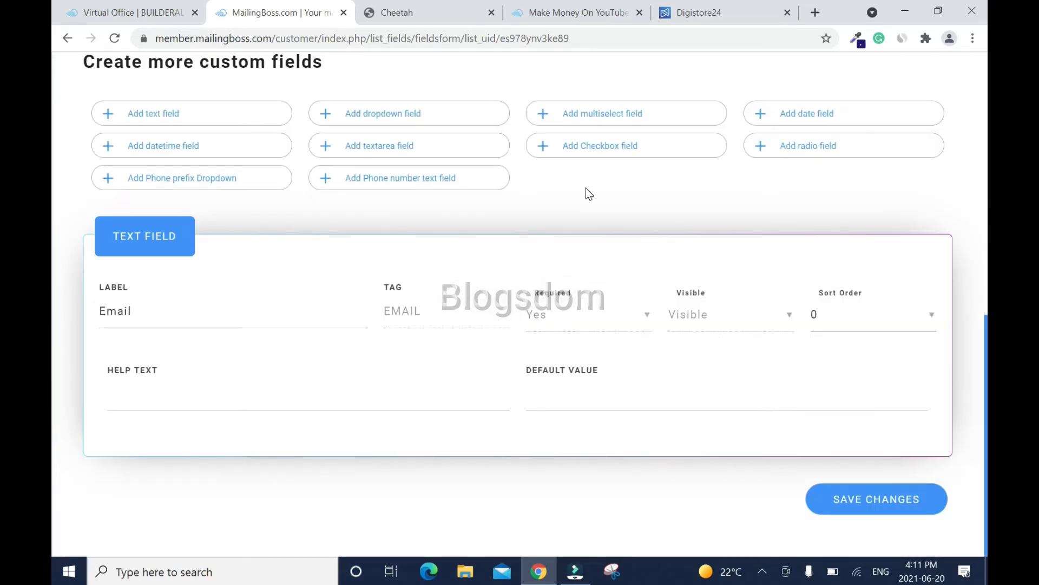
{"action": "left_click", "coordinate": [924, 321]}
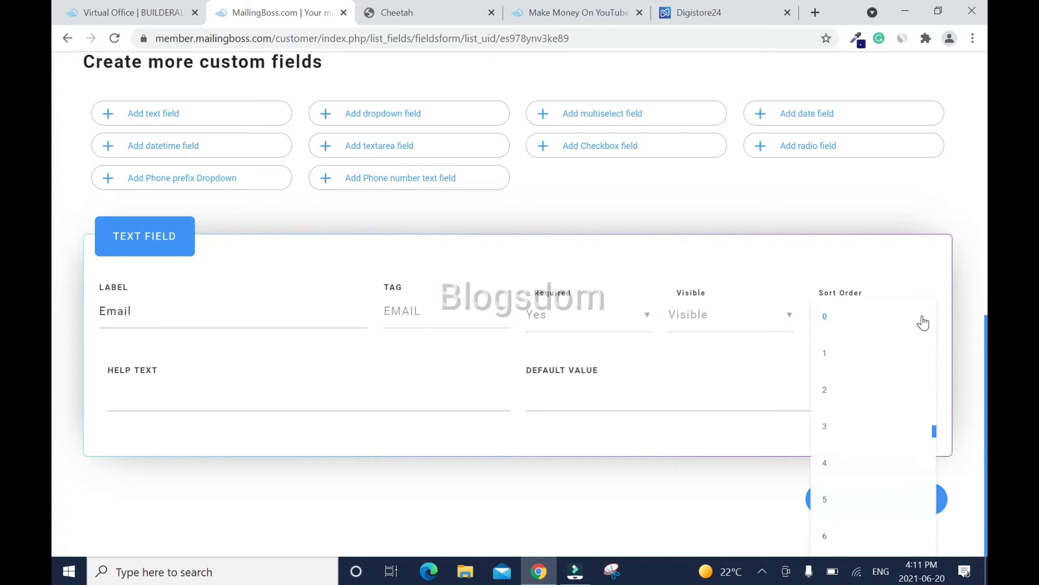
{"action": "left_click", "coordinate": [838, 353]}
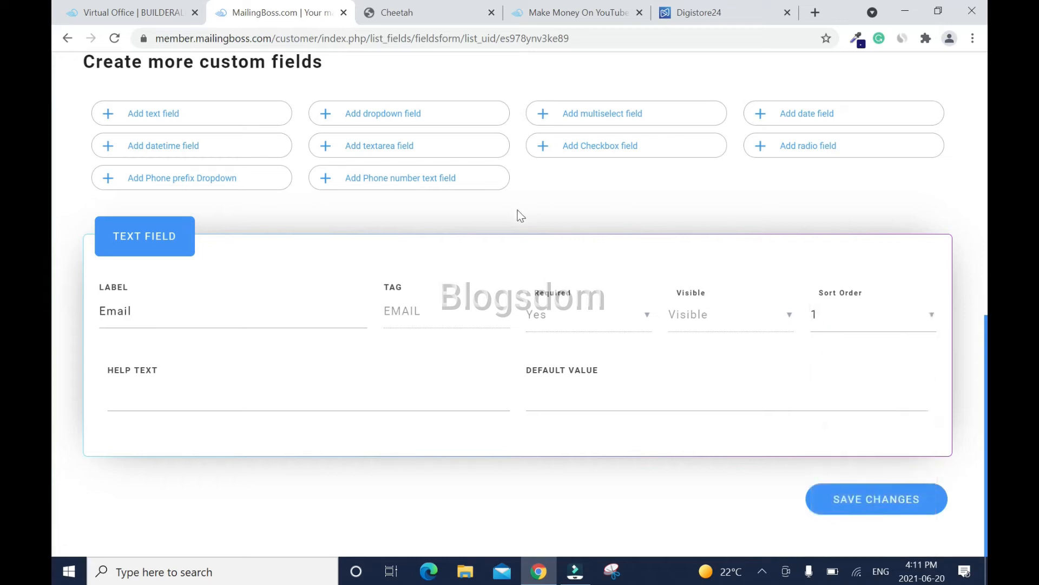
{"action": "left_click", "coordinate": [884, 497]}
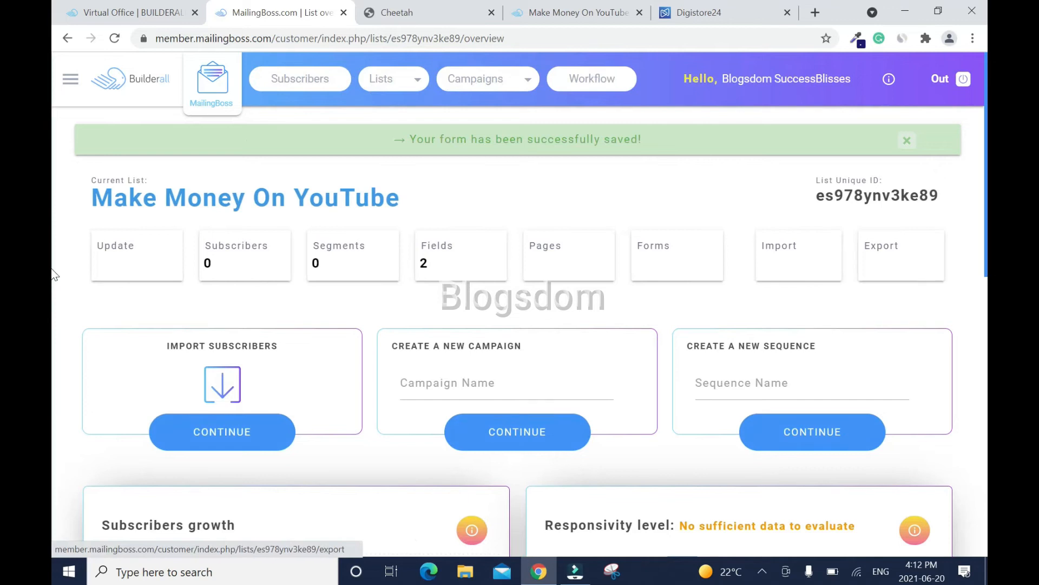
- Set the First name field's Required option to Yes and save the list's fields
{"action": "left_click", "coordinate": [448, 252]}
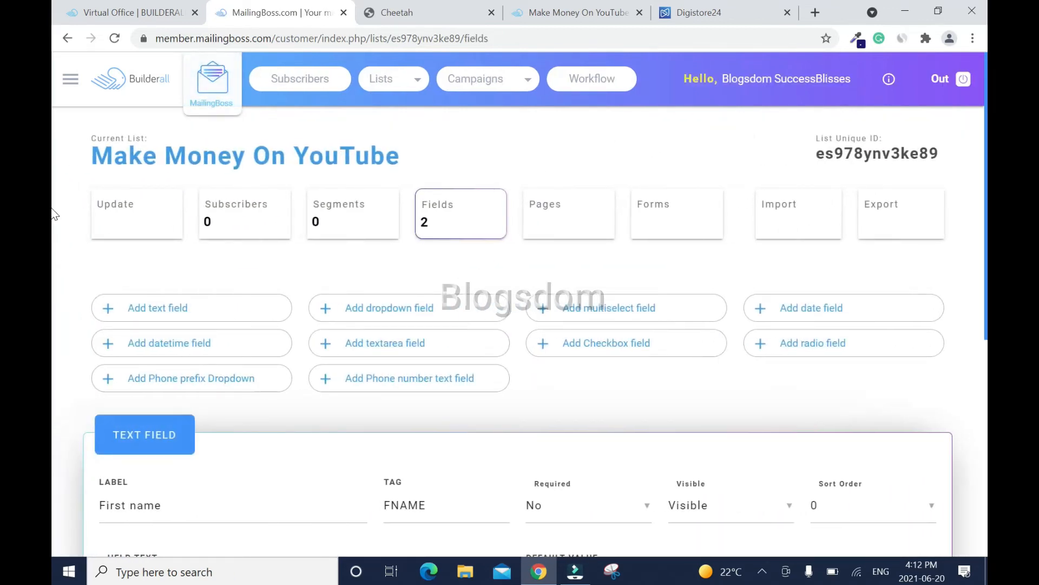
{"action": "scroll", "coordinate": [521, 212], "scroll_direction": "down", "scroll_amount": 6}
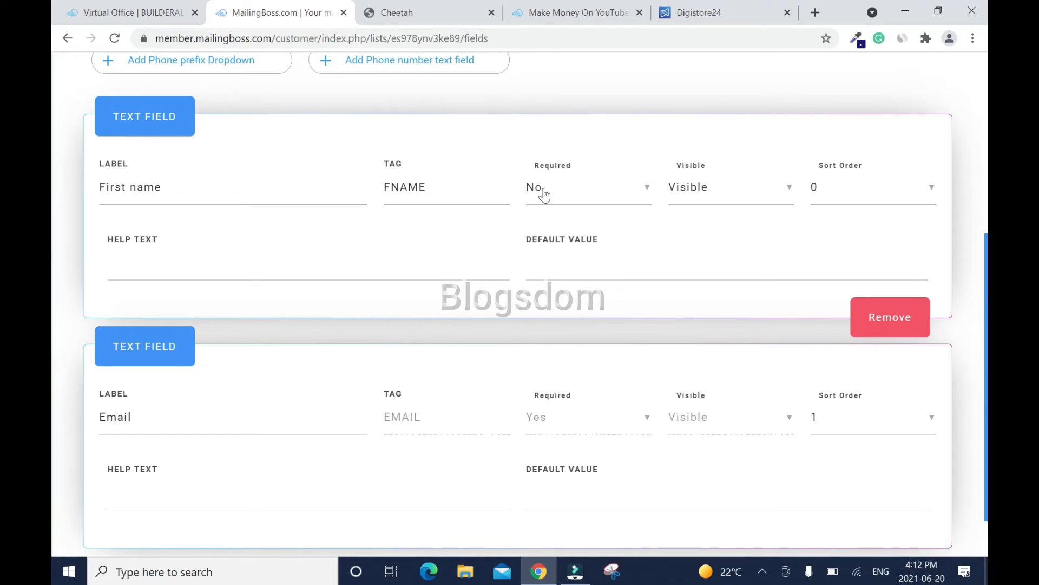
{"action": "left_click", "coordinate": [639, 190]}
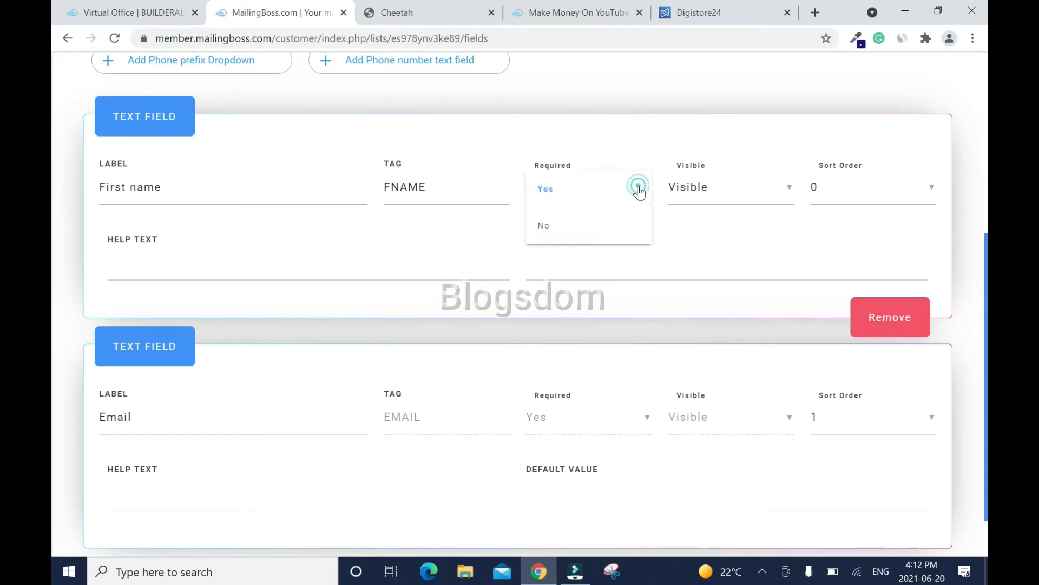
{"action": "left_click", "coordinate": [571, 198]}
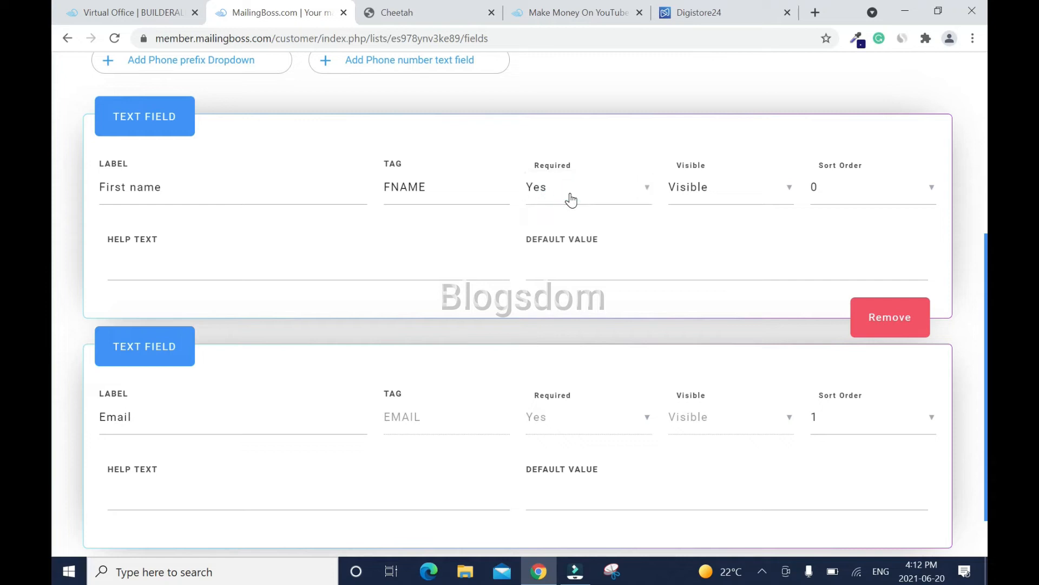
{"action": "scroll", "coordinate": [54, 279], "scroll_direction": "down", "scroll_amount": 1}
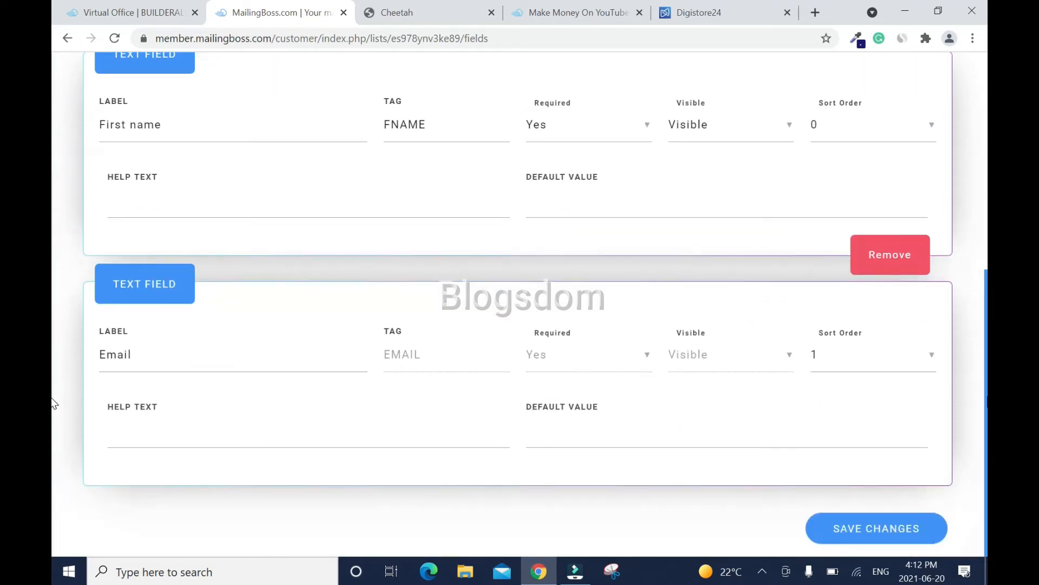
{"action": "left_click", "coordinate": [887, 529]}
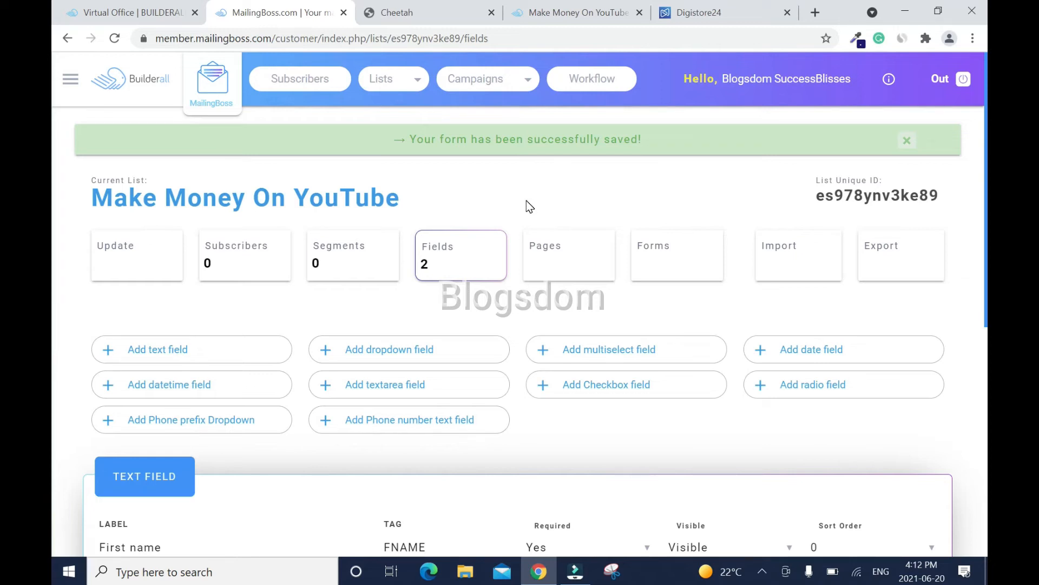
- Go to Campaigns > Email Sequence and begin creating a new sequence
{"action": "left_click", "coordinate": [71, 80]}
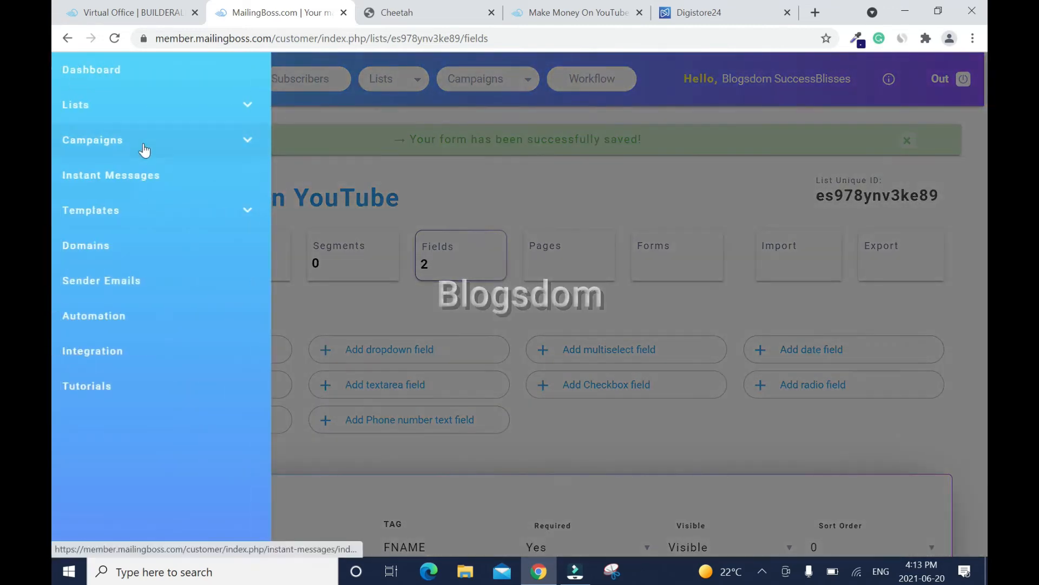
{"action": "left_click", "coordinate": [145, 144]}
{"action": "left_click", "coordinate": [126, 202]}
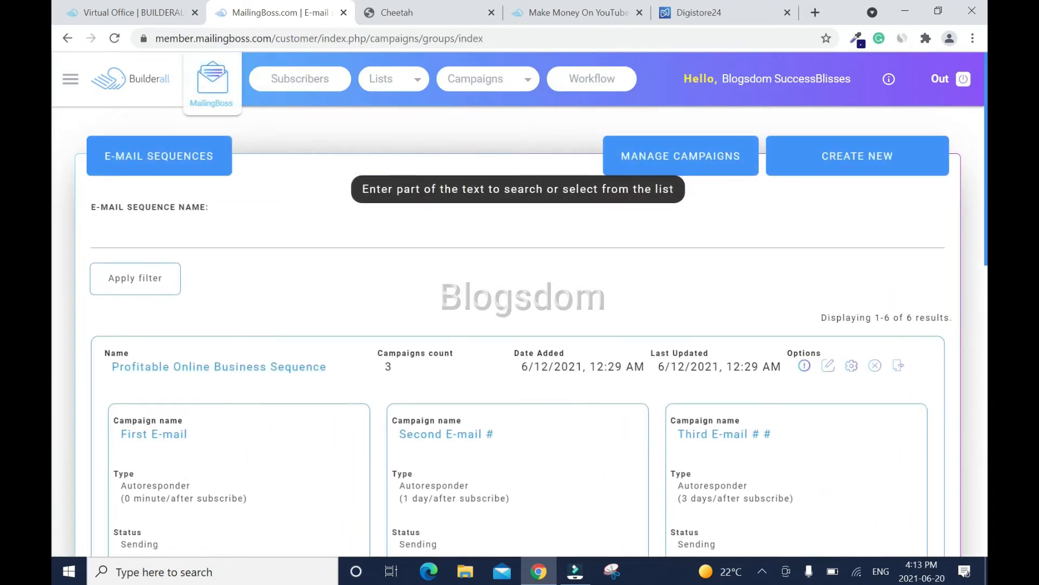
{"action": "left_click", "coordinate": [855, 157]}
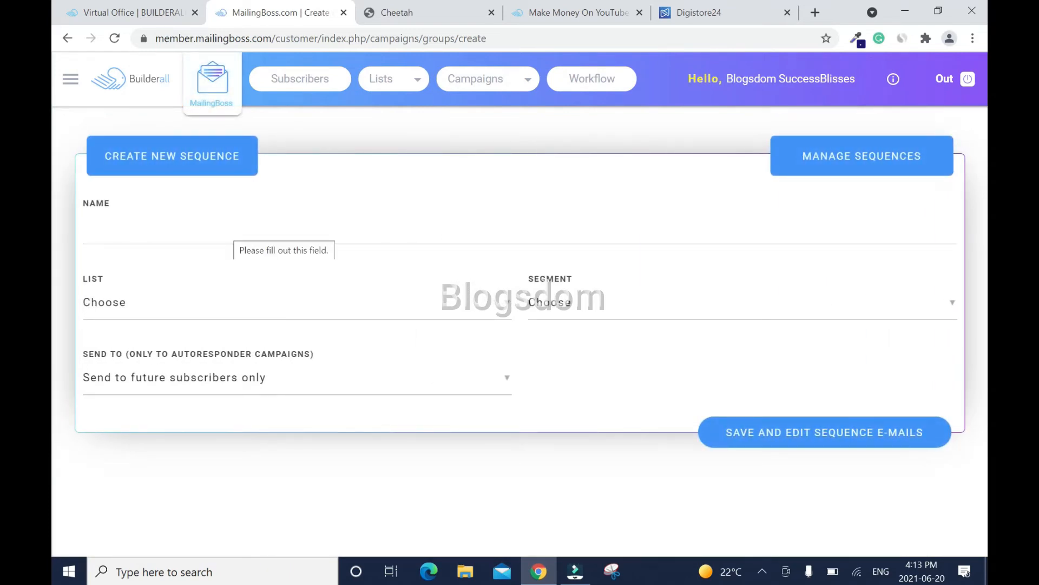
- Create 'Make X Money Sequence' for the Make Money On YouTube list, future subscribers only
{"action": "left_click", "coordinate": [233, 228]}
{"action": "type", "text": "Make X Money Sequence"}
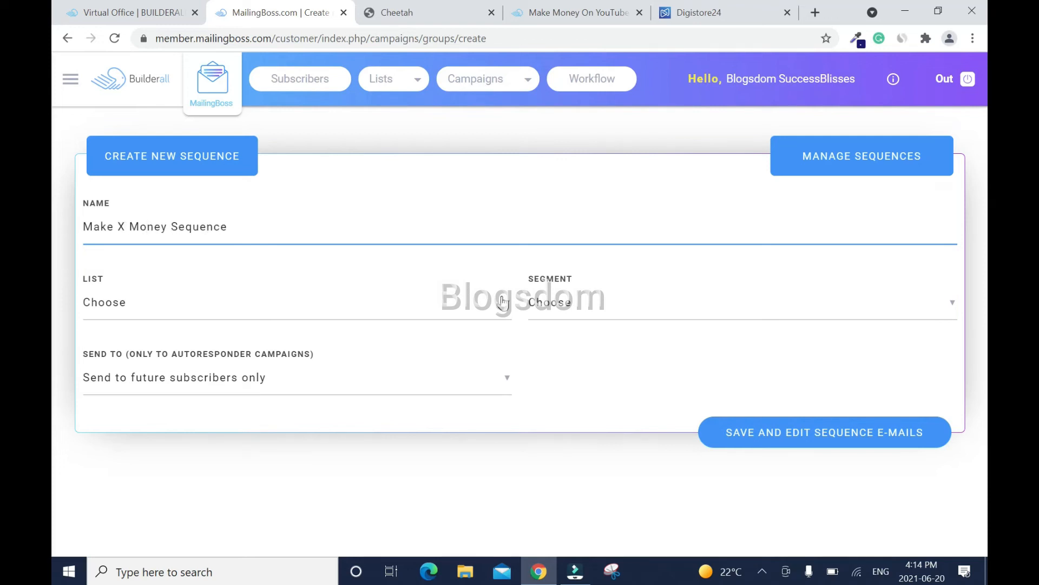
{"action": "left_click", "coordinate": [499, 308]}
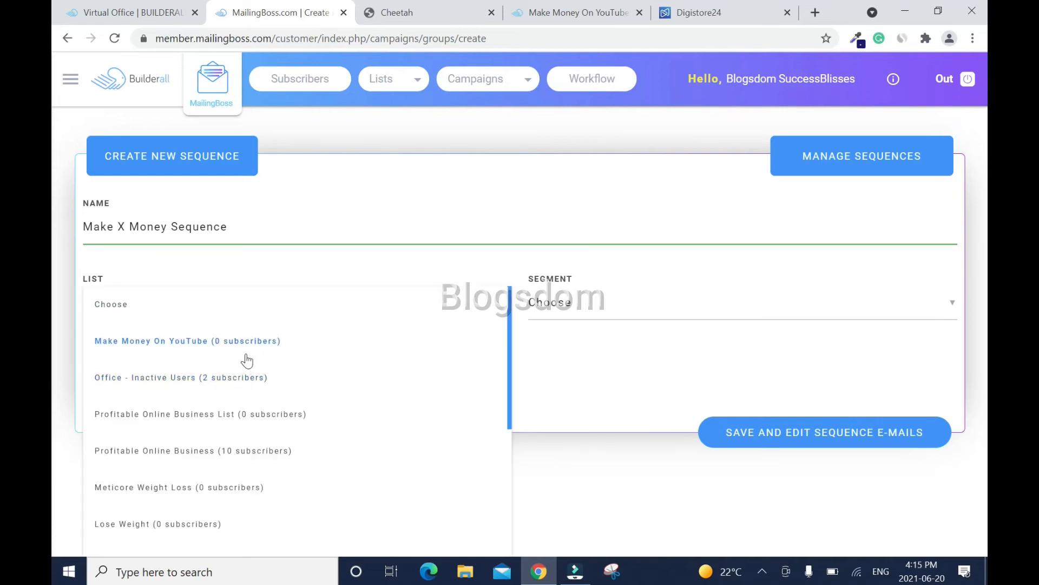
{"action": "left_click", "coordinate": [218, 351]}
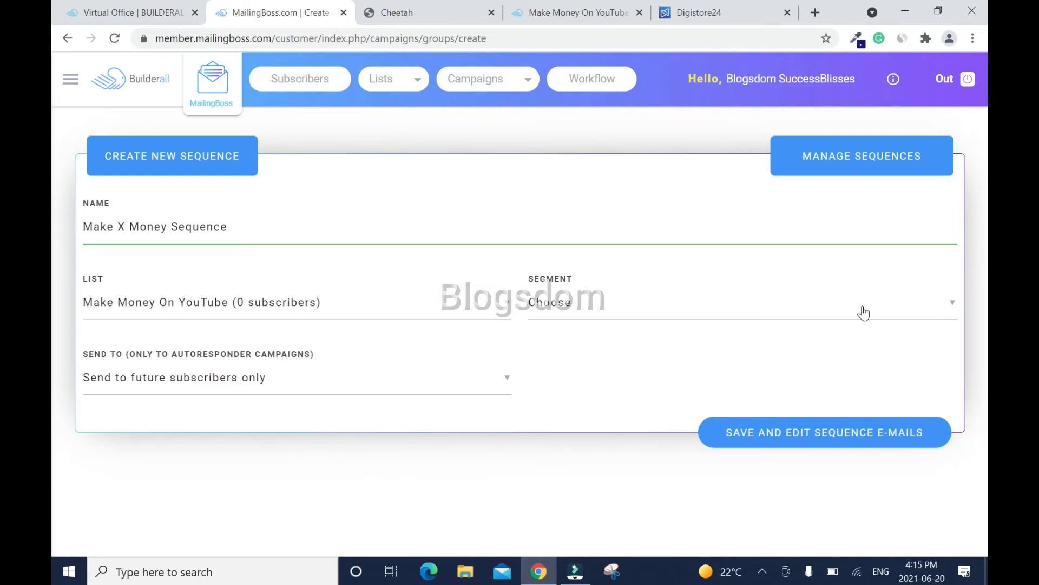
{"action": "left_click", "coordinate": [940, 305]}
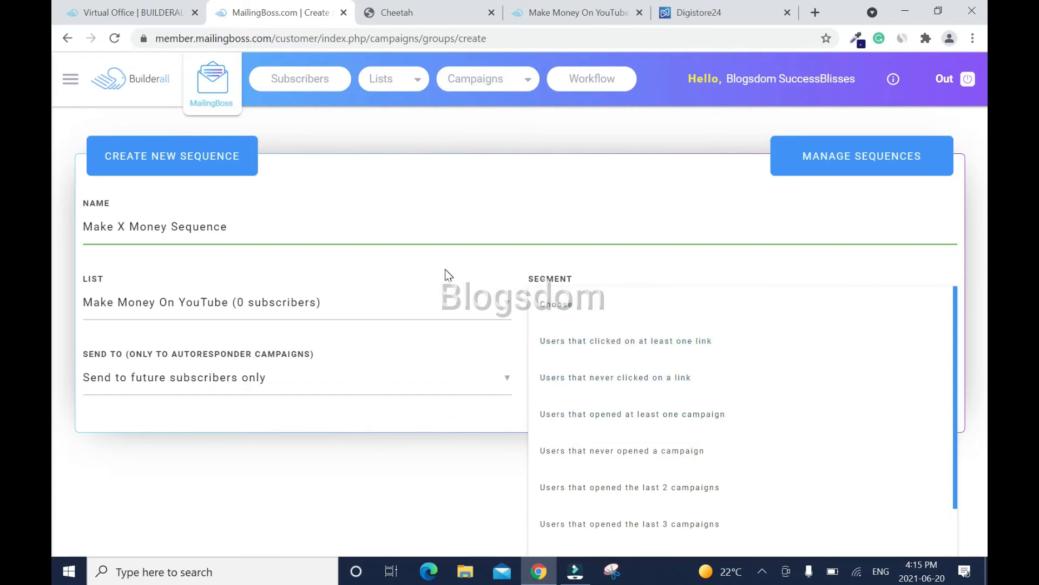
{"action": "left_click", "coordinate": [296, 376]}
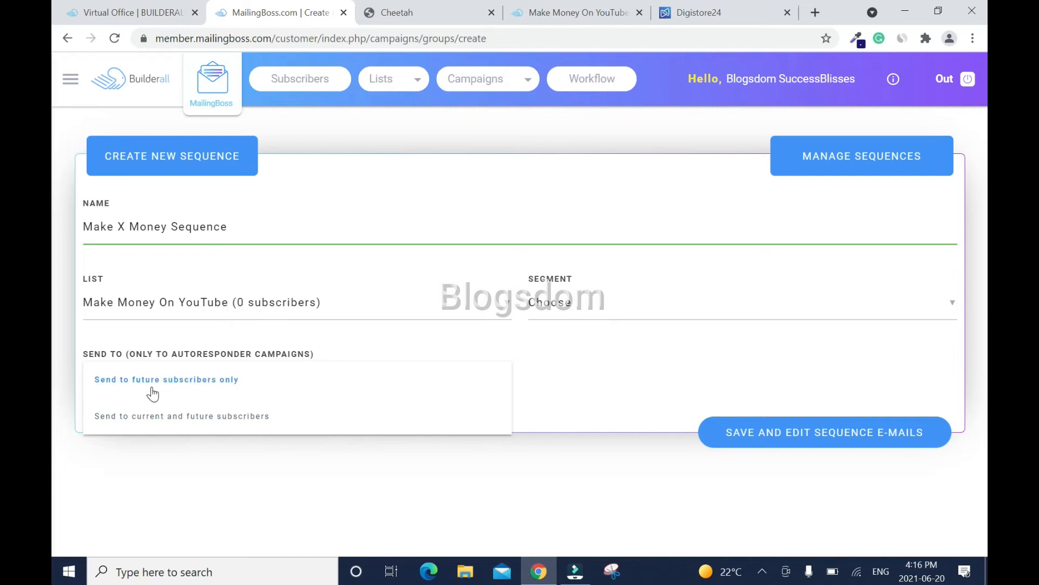
{"action": "left_click", "coordinate": [224, 381]}
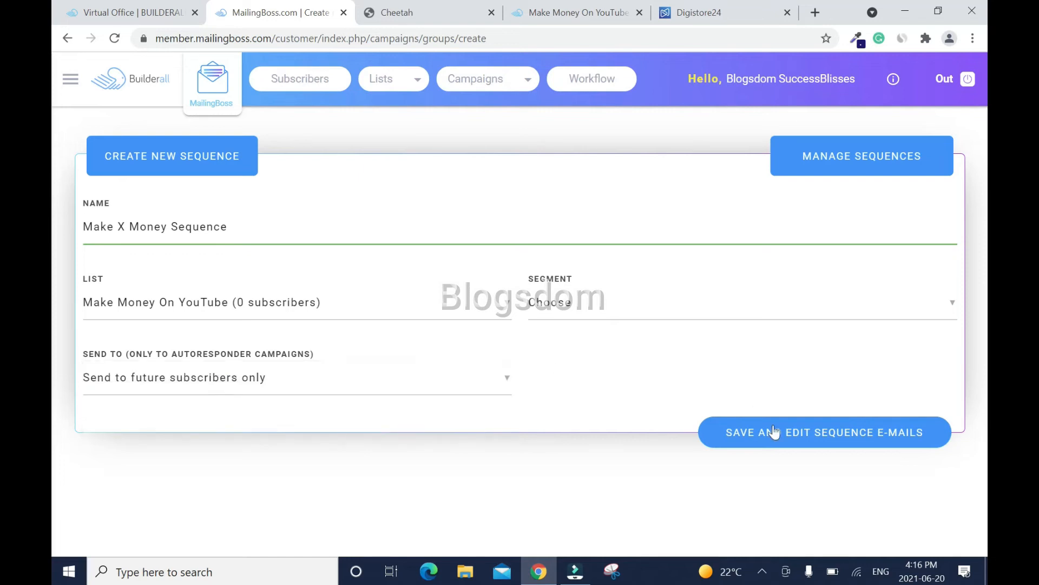
{"action": "left_click", "coordinate": [784, 440]}
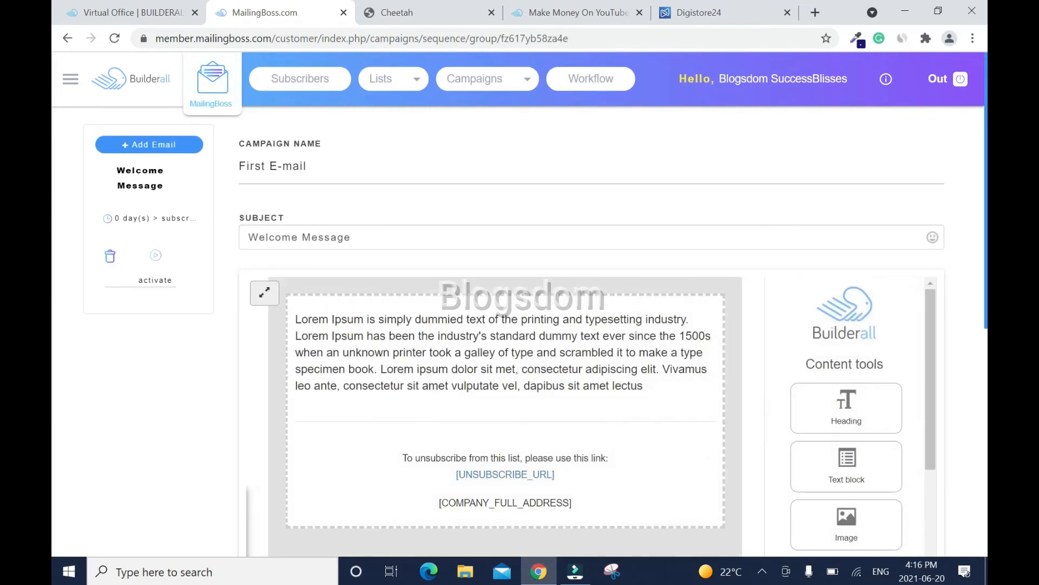
- Change the first email's subject to 'Welcome to the Make Money on YouTube list'
{"action": "triple_click", "coordinate": [354, 237]}
{"action": "type", "text": "W"}
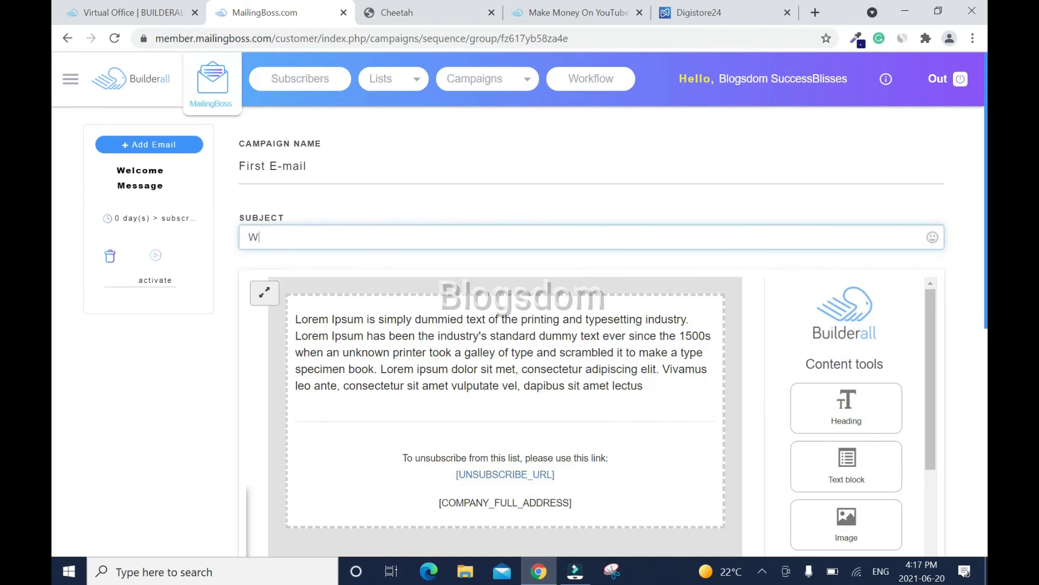
{"action": "type", "text": "elcome to the Make "}
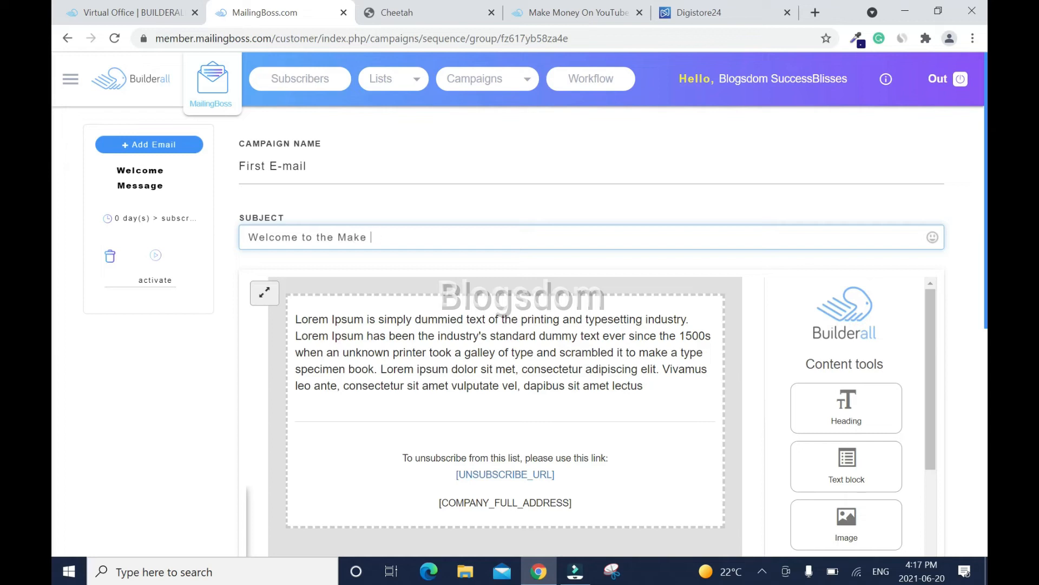
{"action": "type", "text": "Money"}
{"action": "type", "text": "YouTube list"}
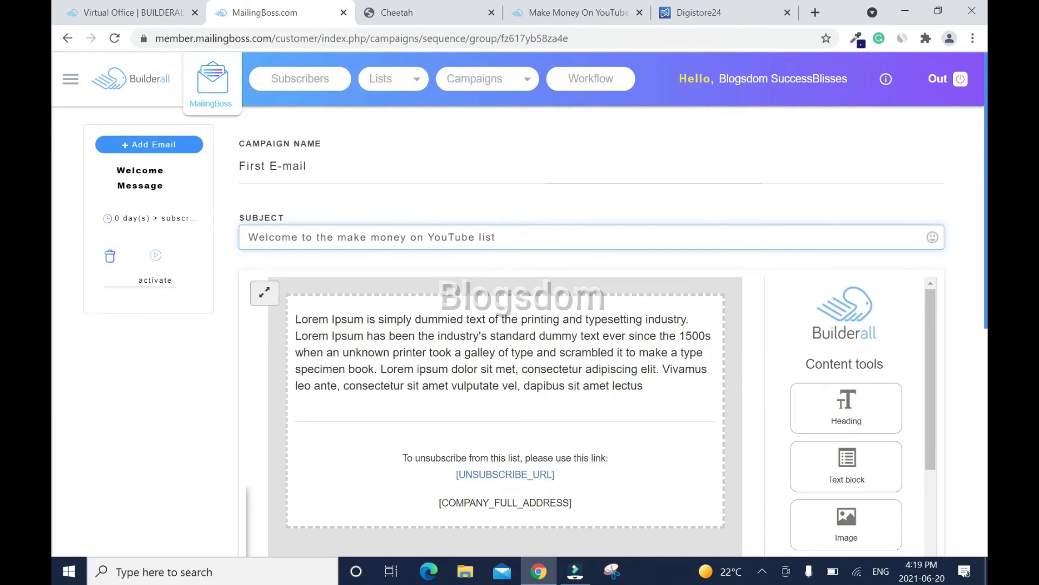
- Replace the Lorem Ipsum body with a welcome message ending 'Take action Now'
{"action": "mouse_move", "coordinate": [340, 332]}
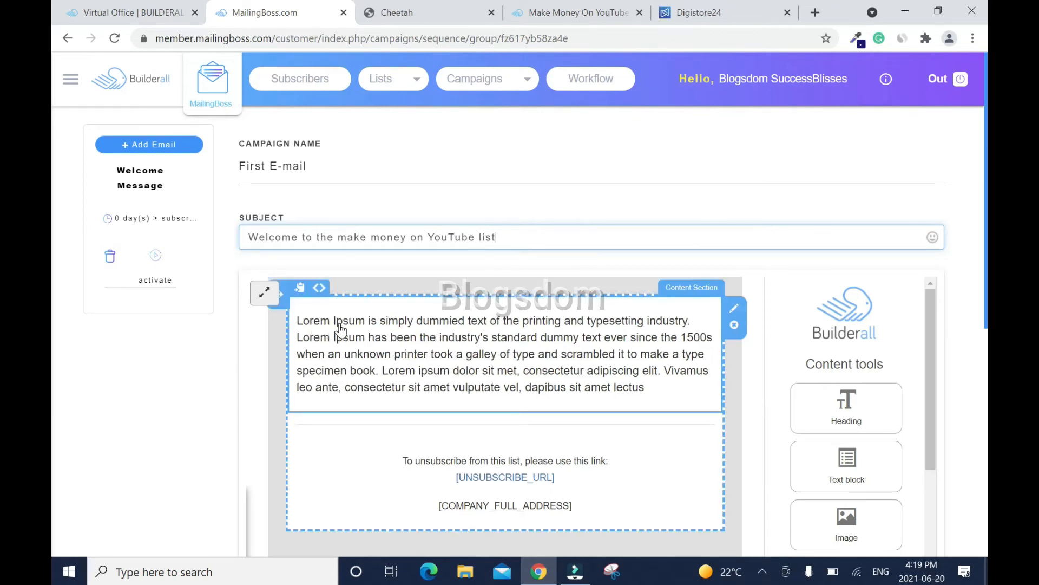
{"action": "left_click", "coordinate": [340, 329]}
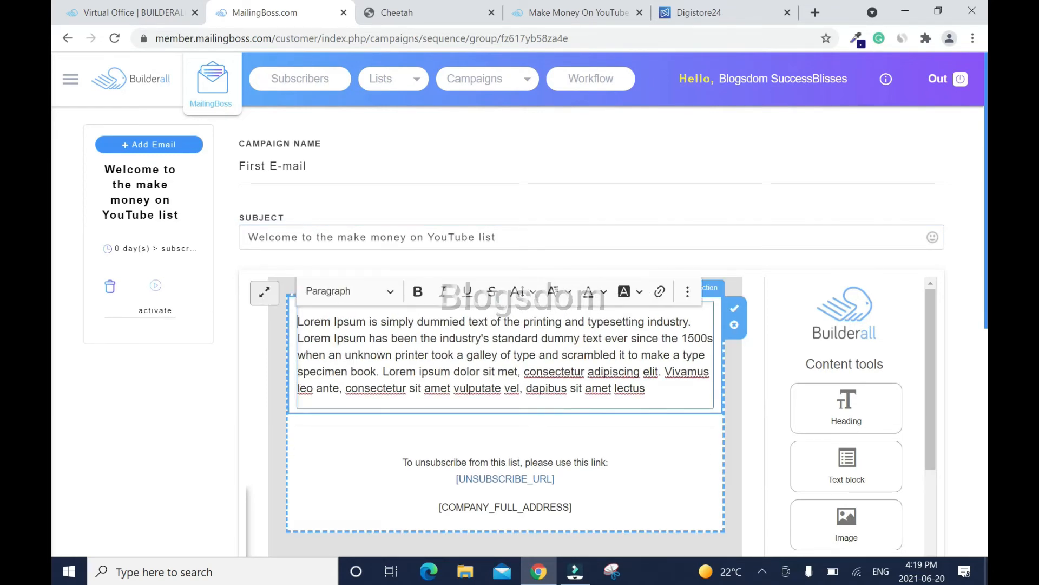
{"action": "left_click_drag", "start_coordinate": [298, 321], "coordinate": [691, 395]}
{"action": "type", "text": "It's a please"}
{"action": "type", "text": "re to ha"}
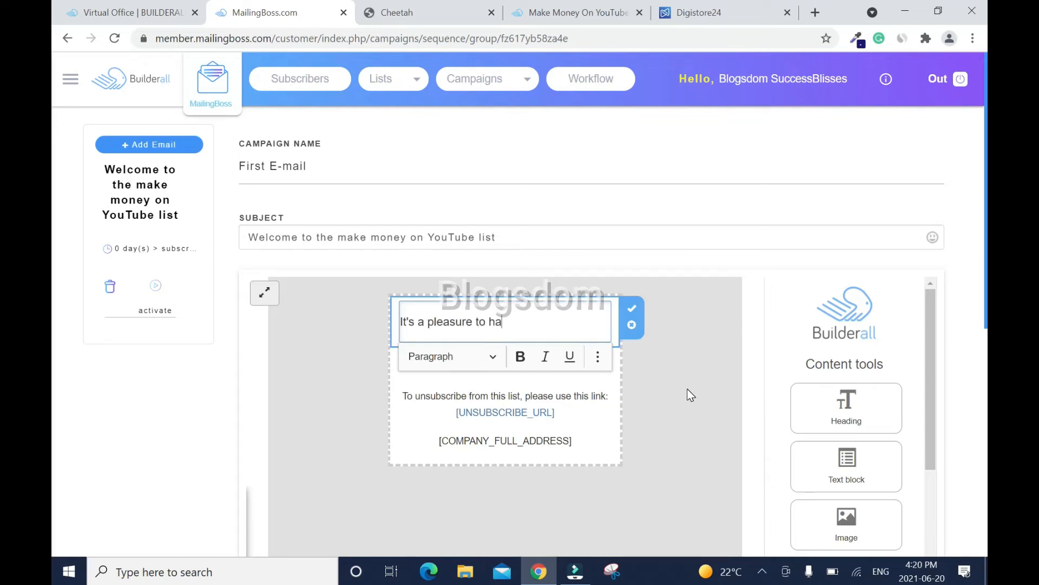
{"action": "type", "text": "ve you join the Make M"}
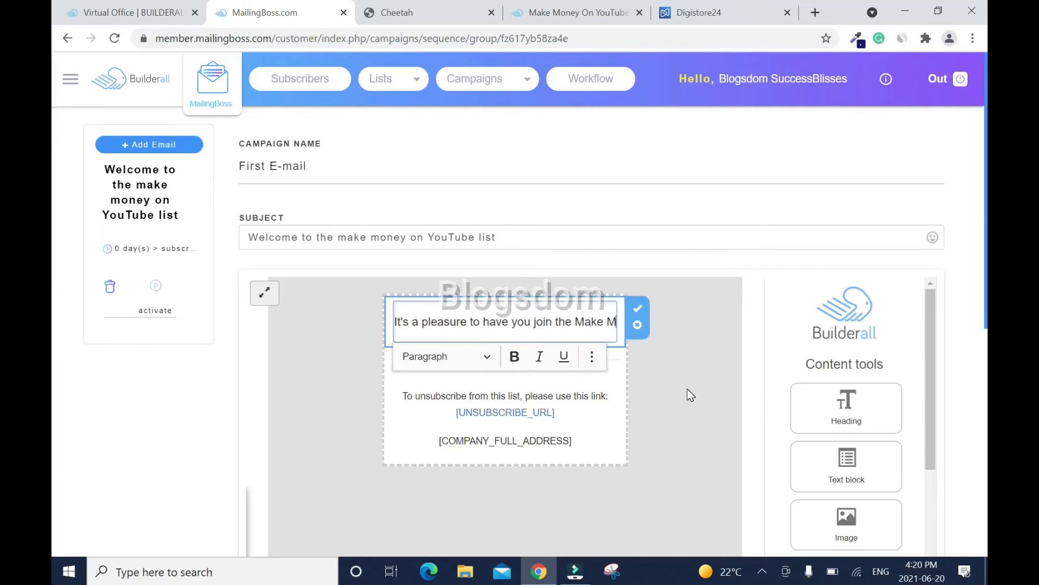
{"action": "type", "text": "oney On YouTube"}
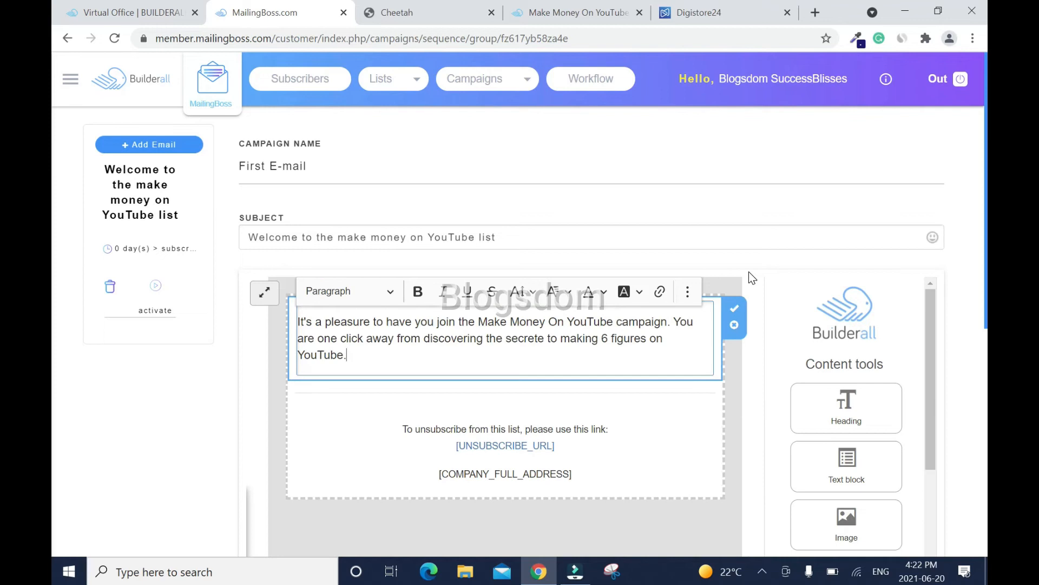
{"action": "type", "text": "Click here to access the main page."}
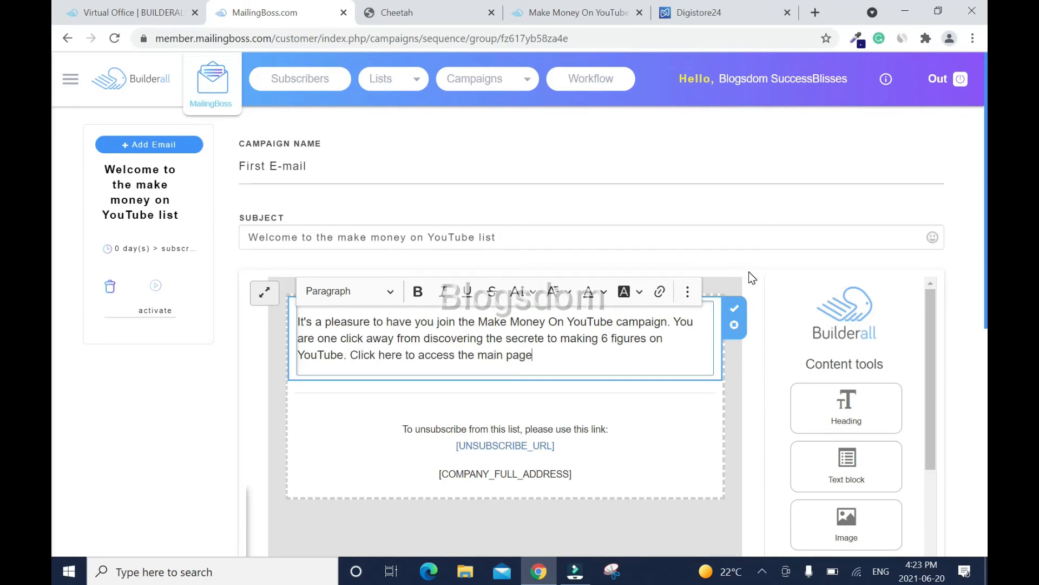
{"action": "key", "text": "Return"}
{"action": "key", "text": "Return"}
{"action": "key", "text": "Return"}
{"action": "key", "text": "BackSpace"}
{"action": "key", "text": "BackSpace"}
{"action": "key", "text": "BackSpace"}
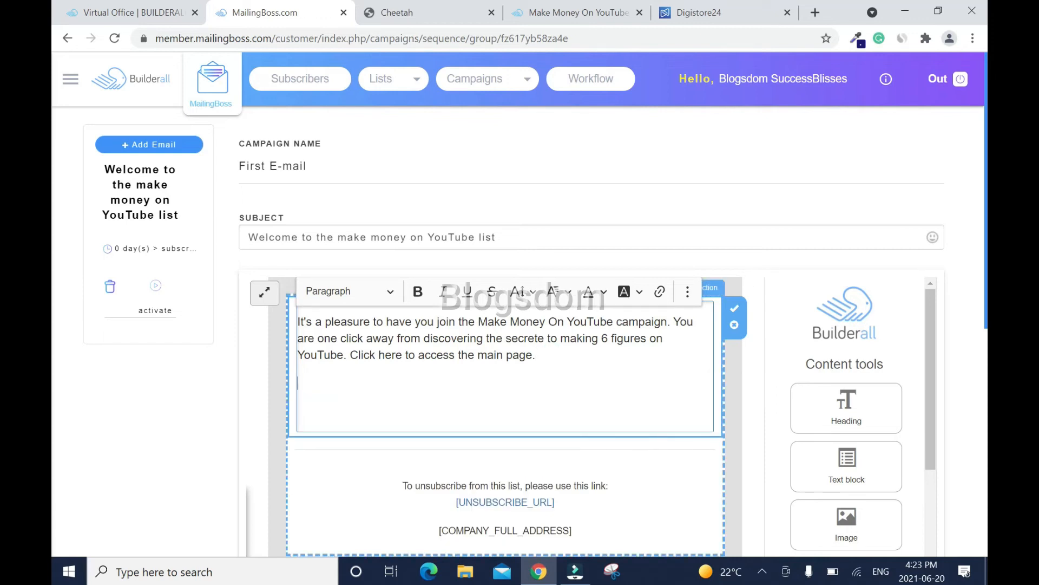
{"action": "type", "text": "Take action Now!"}
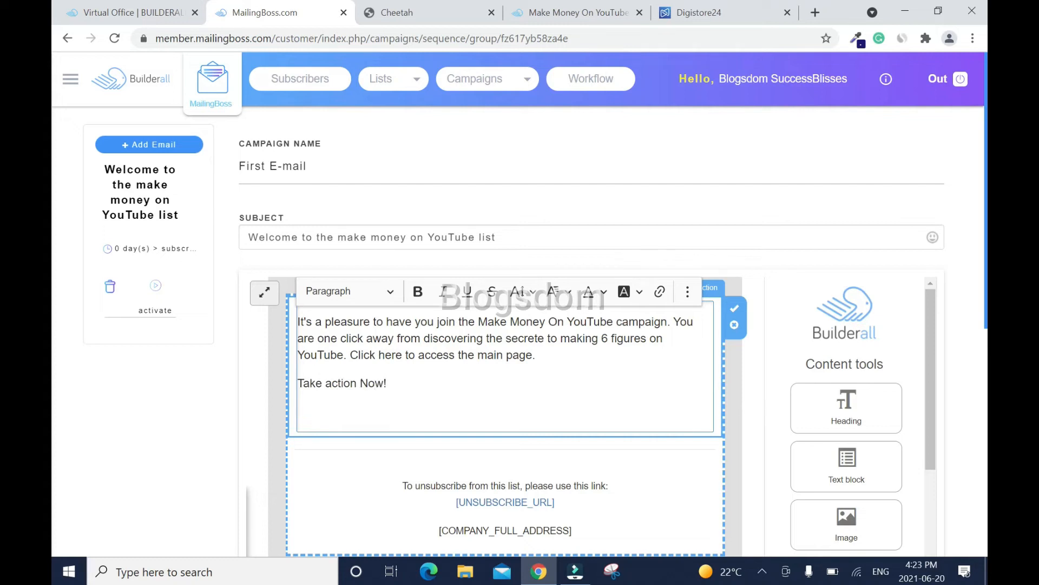
{"action": "left_click_drag", "start_coordinate": [376, 355], "coordinate": [402, 356]}
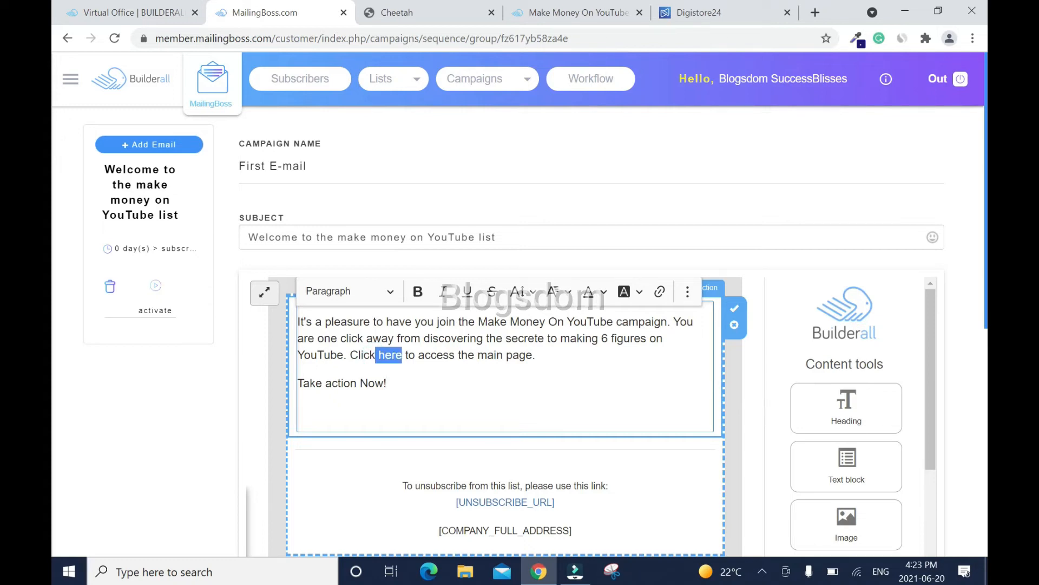
- Turn the word 'here' into a bold link to the Digistore24 offer page
{"action": "left_click", "coordinate": [659, 291]}
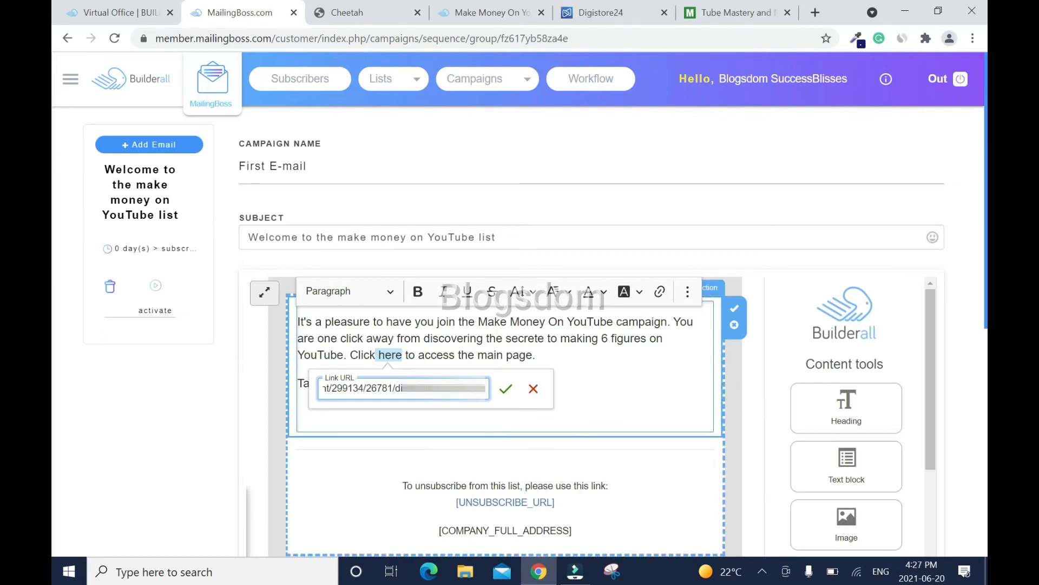
{"action": "left_click", "coordinate": [506, 388]}
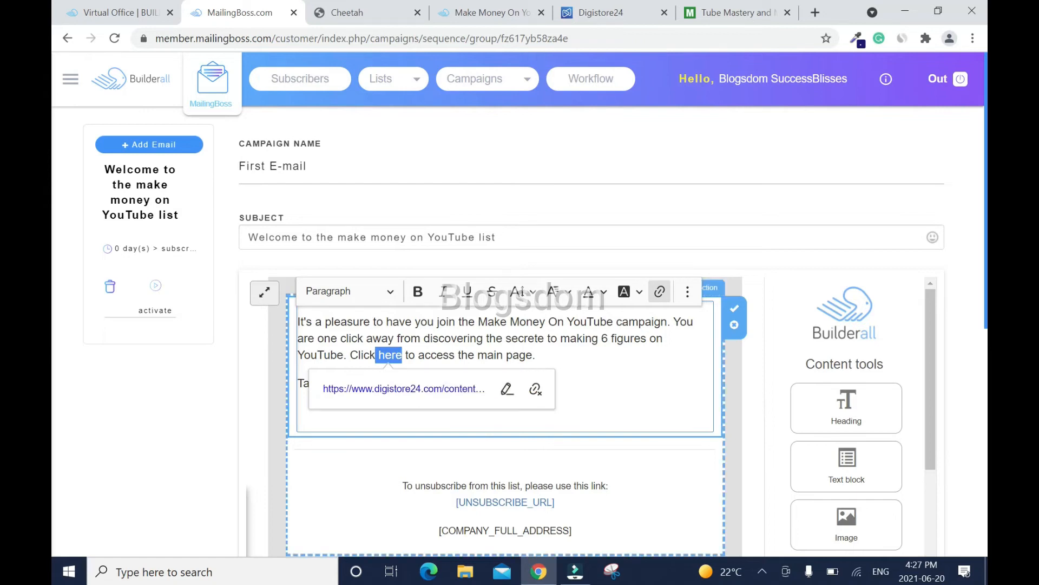
{"action": "left_click", "coordinate": [674, 364]}
{"action": "left_click_drag", "start_coordinate": [378, 354], "coordinate": [403, 355]}
{"action": "left_click", "coordinate": [418, 293]}
{"action": "left_click", "coordinate": [581, 358]}
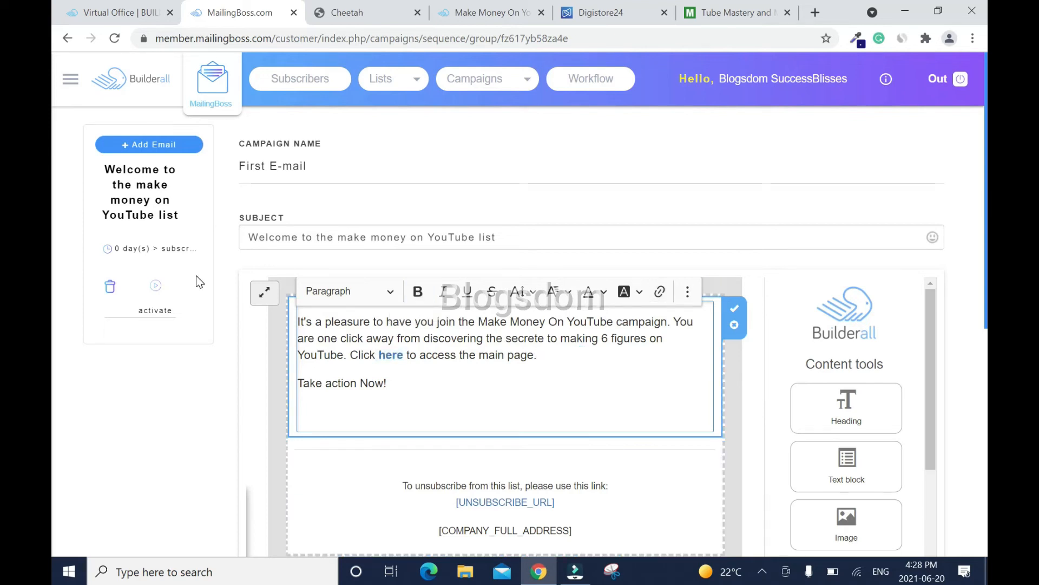
- Schedule the welcome email to send 0 minutes after subscribing
{"action": "left_click", "coordinate": [151, 250]}
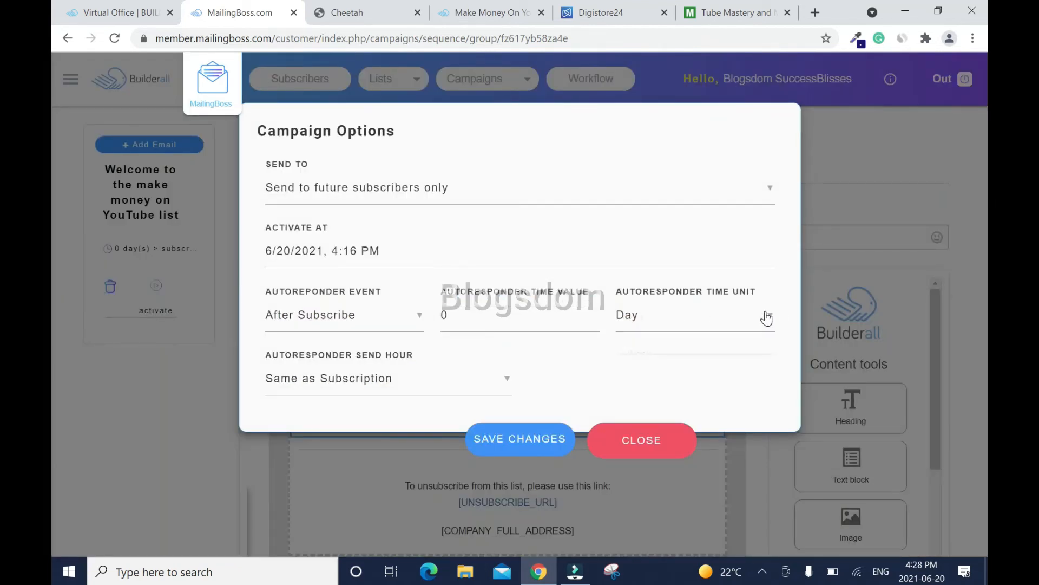
{"action": "left_click", "coordinate": [657, 319]}
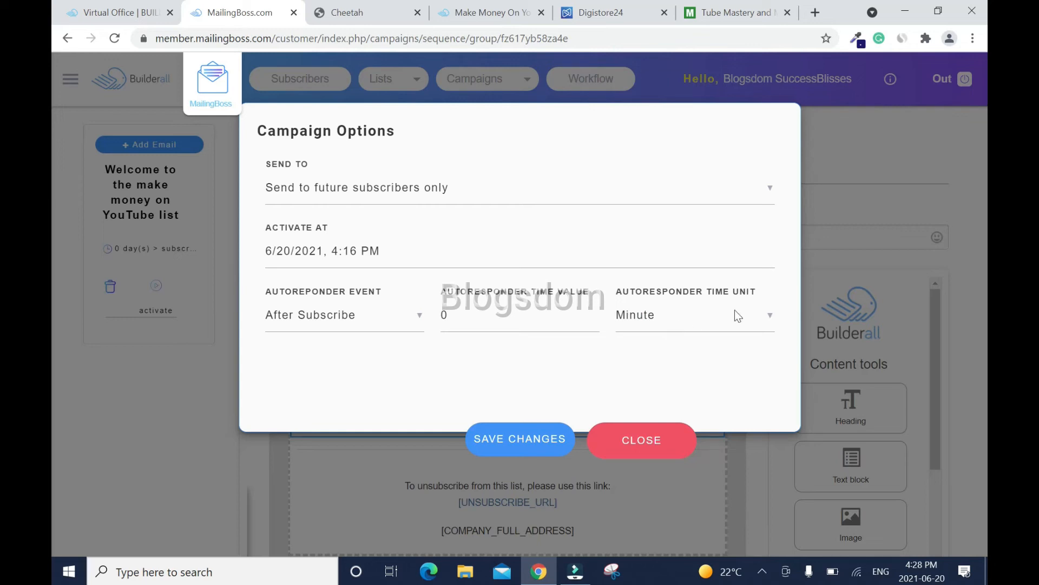
{"action": "left_click", "coordinate": [771, 319]}
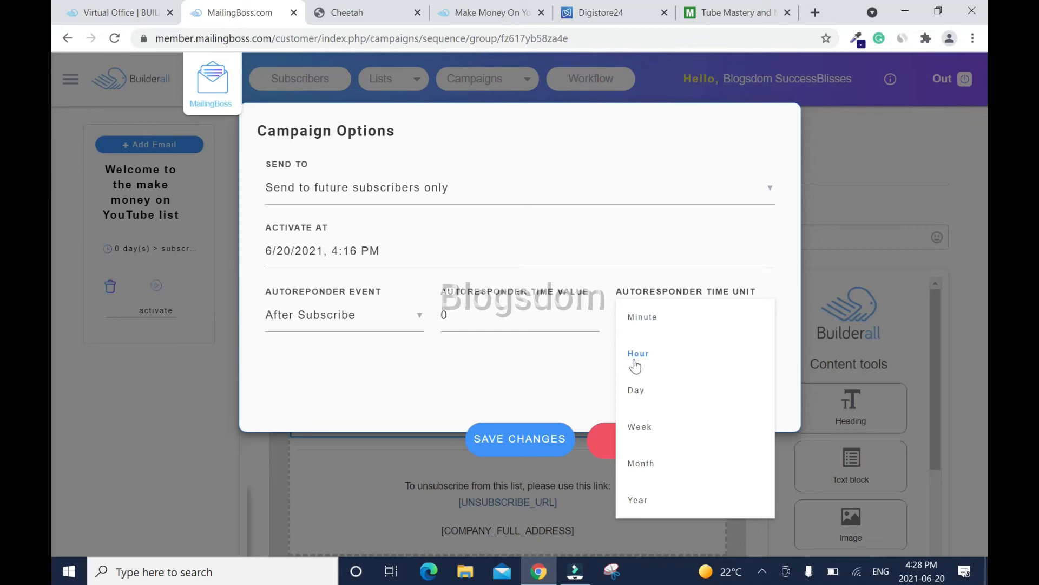
{"action": "left_click", "coordinate": [658, 318]}
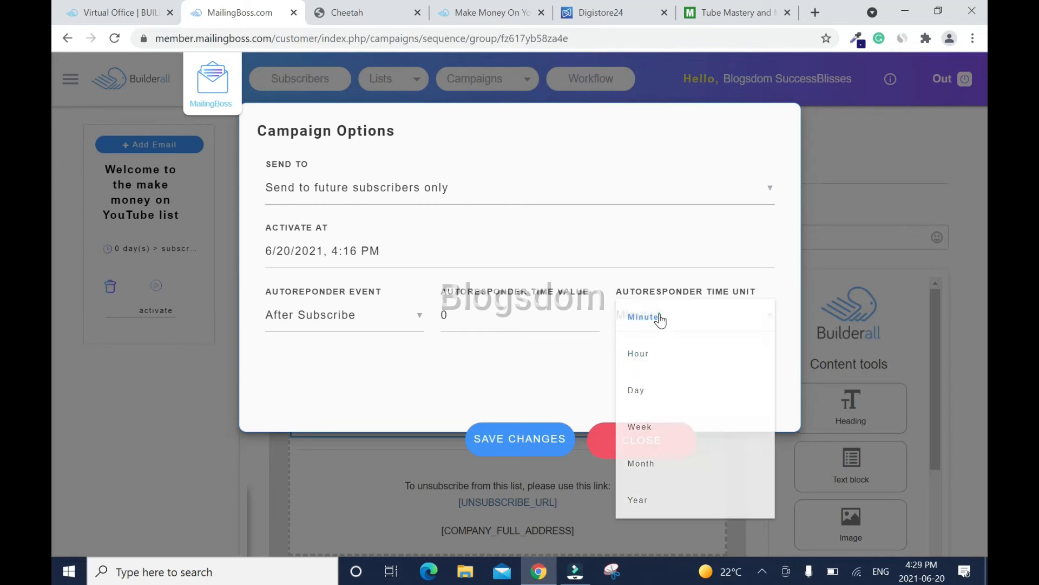
{"action": "left_click", "coordinate": [520, 438]}
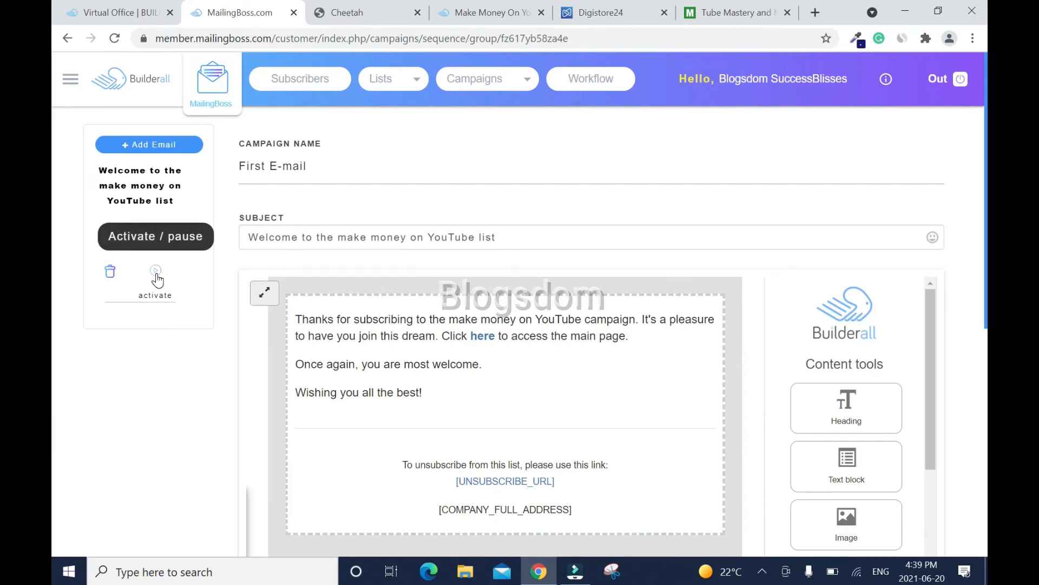
- Activate and save the welcome email, then add a second email to the sequence
{"action": "left_click", "coordinate": [156, 273]}
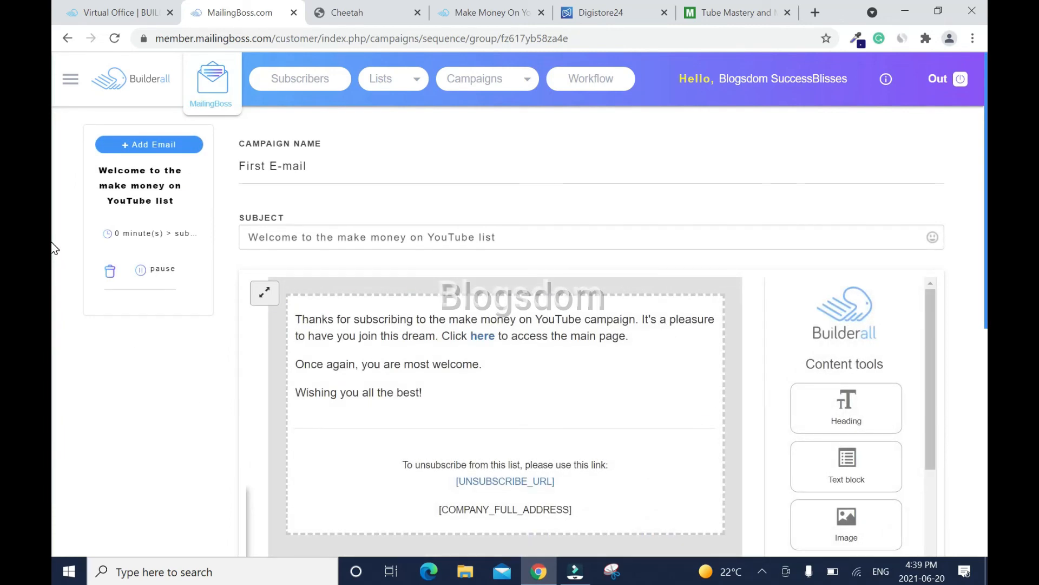
{"action": "scroll", "coordinate": [53, 245], "scroll_direction": "down", "scroll_amount": 3}
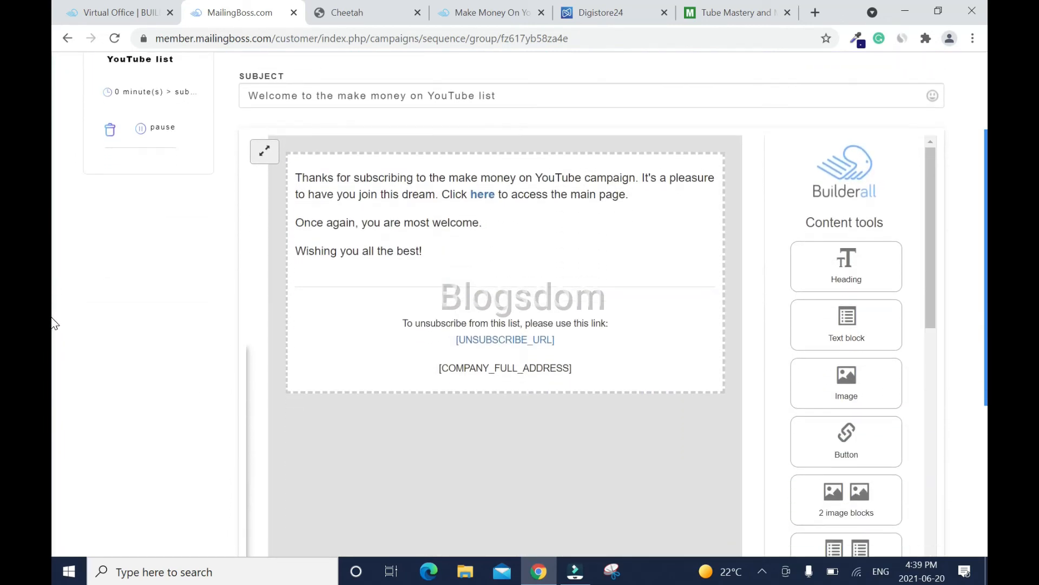
{"action": "scroll", "coordinate": [52, 330], "scroll_direction": "down", "scroll_amount": 5}
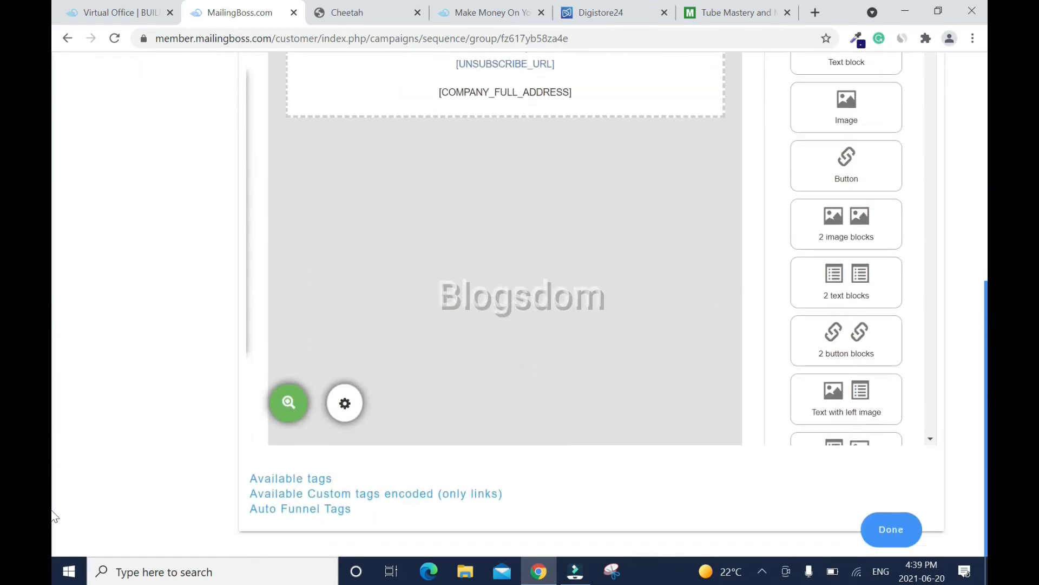
{"action": "left_click", "coordinate": [891, 530]}
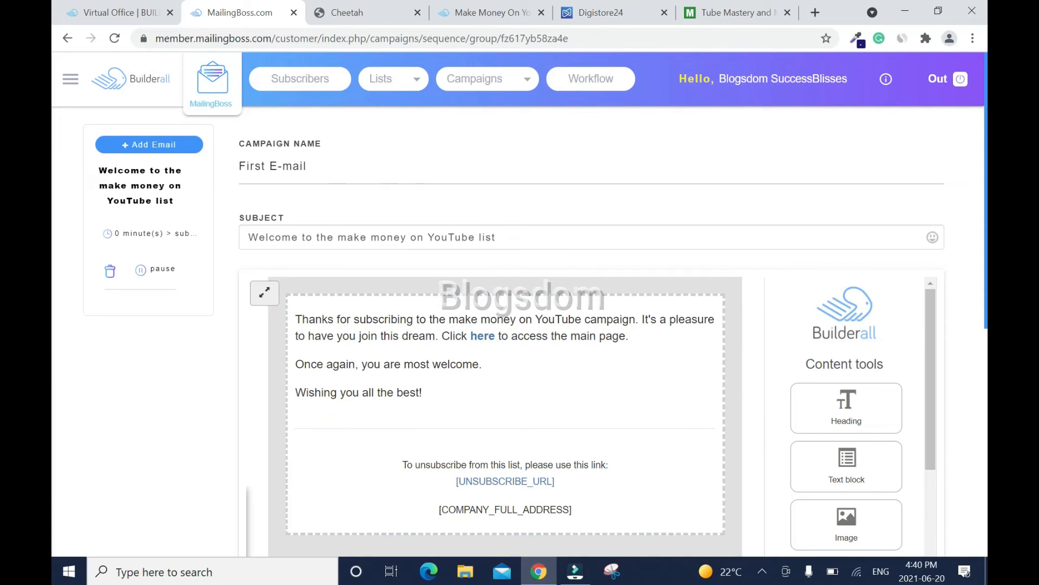
{"action": "left_click", "coordinate": [141, 145]}
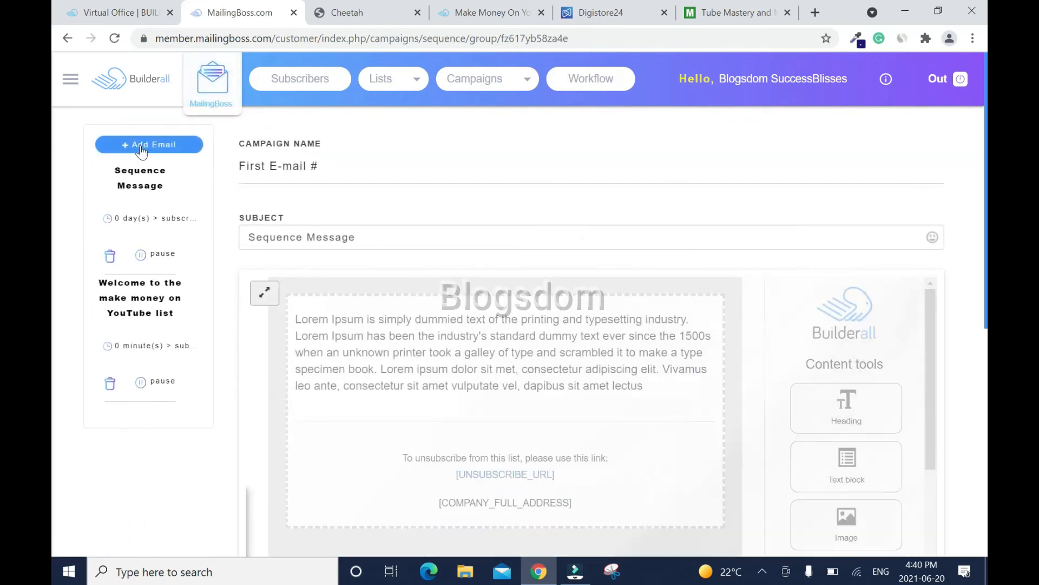
- Rename the email 'Second E-mail' with subject 'Follow Up - make money on YouTube'
{"action": "double_click", "coordinate": [252, 167]}
{"action": "type", "text": "Second"}
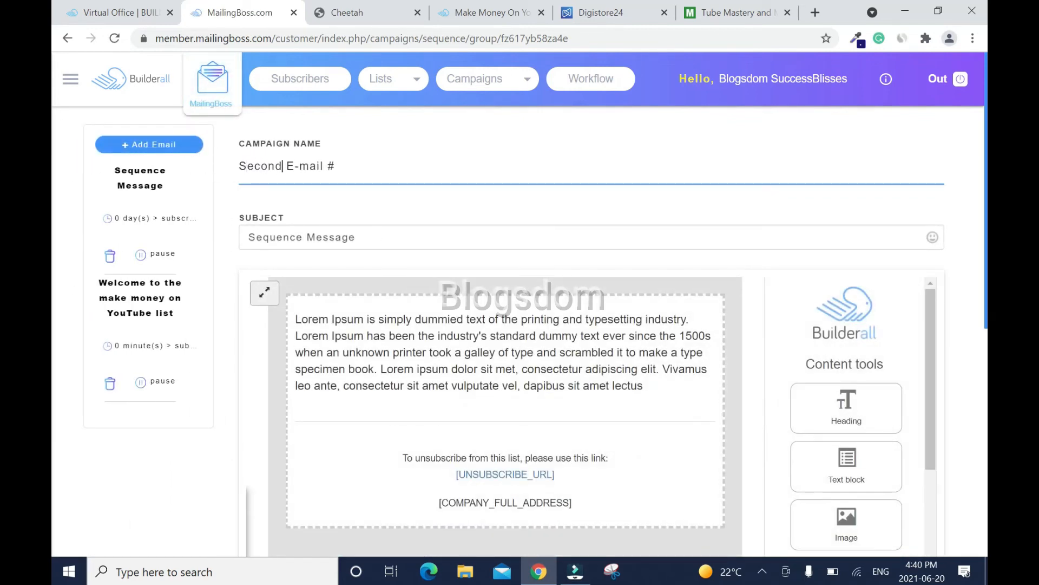
{"action": "left_click_drag", "start_coordinate": [356, 239], "coordinate": [246, 241]}
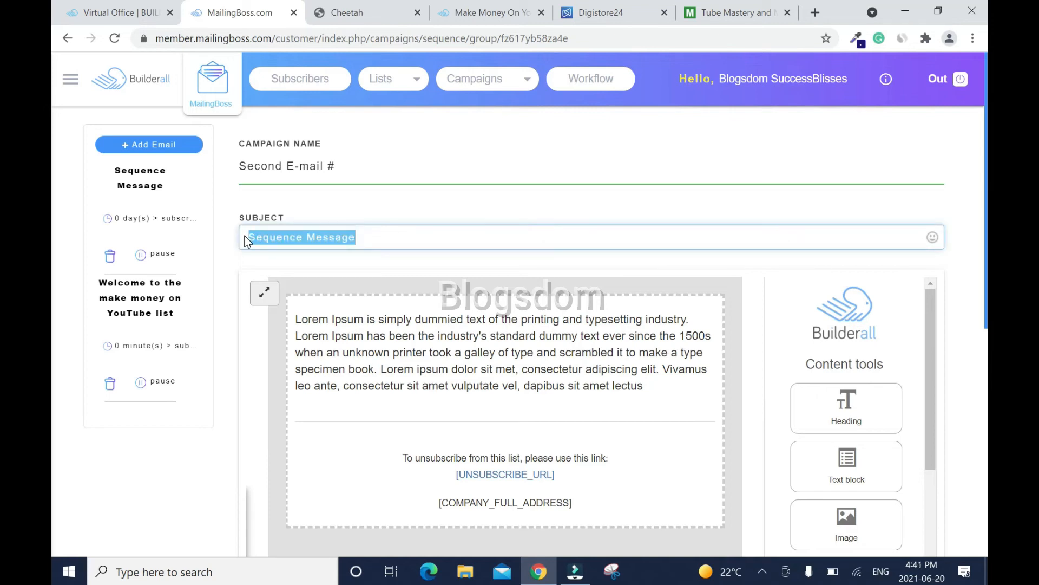
{"action": "type", "text": "Follow U"}
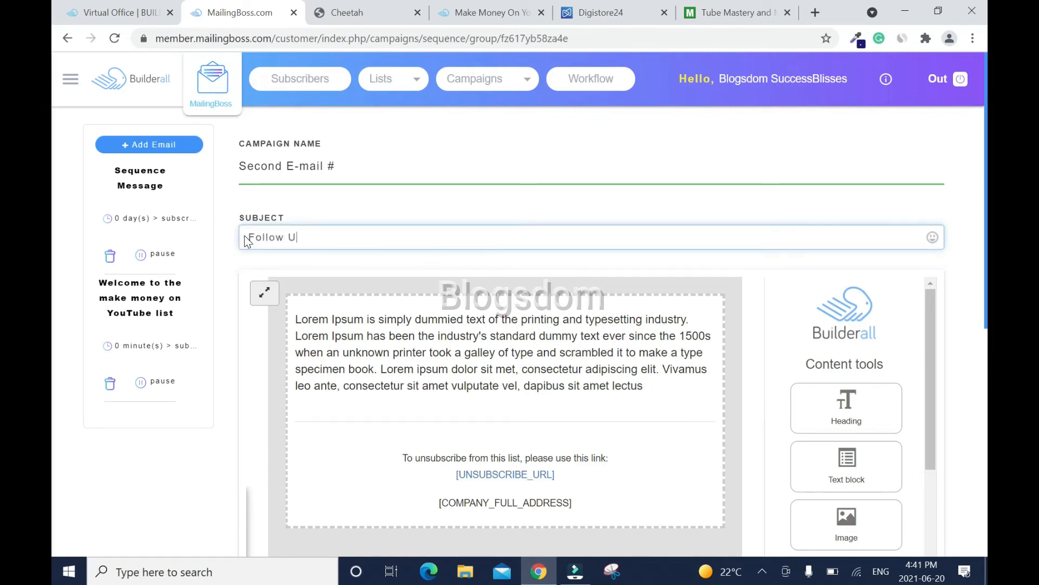
{"action": "type", "text": "p - Mamake money on YouTube"}
- Rewrite the body as 'How is your day going today? I hope all is well with you'
{"action": "left_click", "coordinate": [658, 402]}
{"action": "key", "text": "ctrl+a"}
{"action": "type", "text": "How is your "}
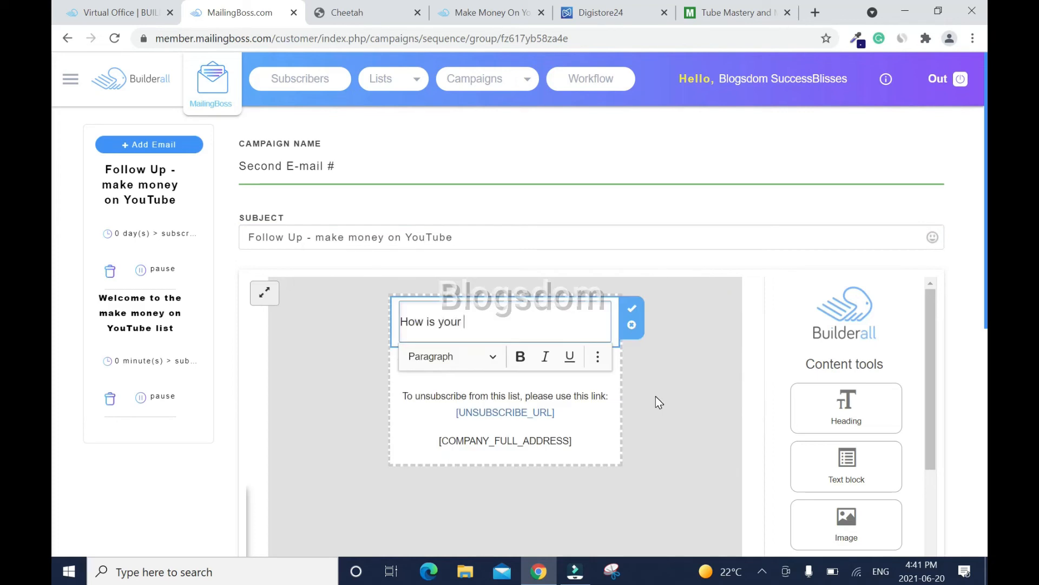
{"action": "type", "text": "day going today? I hope all i"}
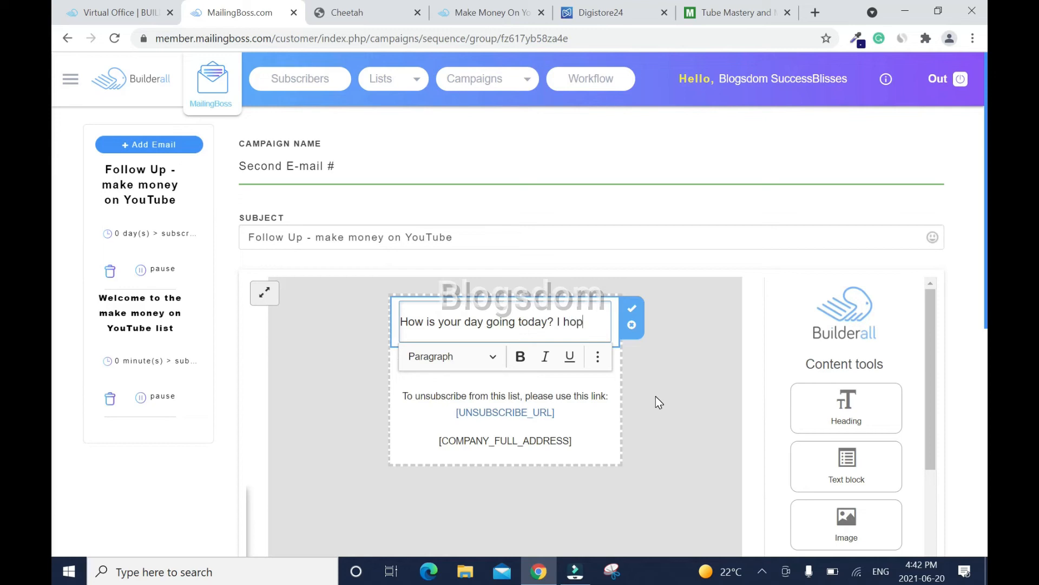
{"action": "type", "text": "s well with you"}
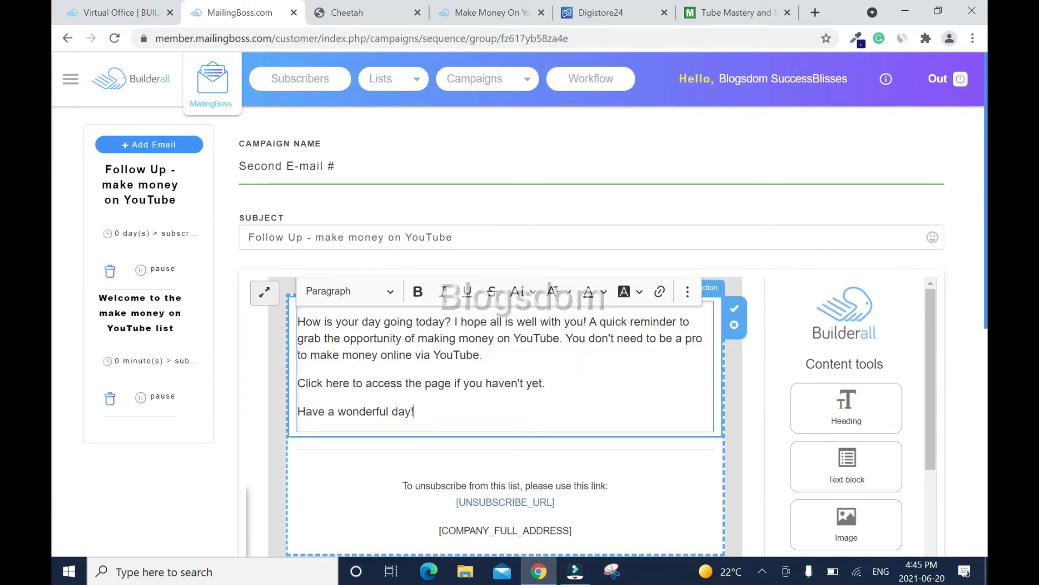
- Make 'here' in the body a bold link to the Digistore24 offer
{"action": "double_click", "coordinate": [338, 383]}
{"action": "left_click", "coordinate": [660, 291]}
{"action": "key", "text": "ctrl+v"}
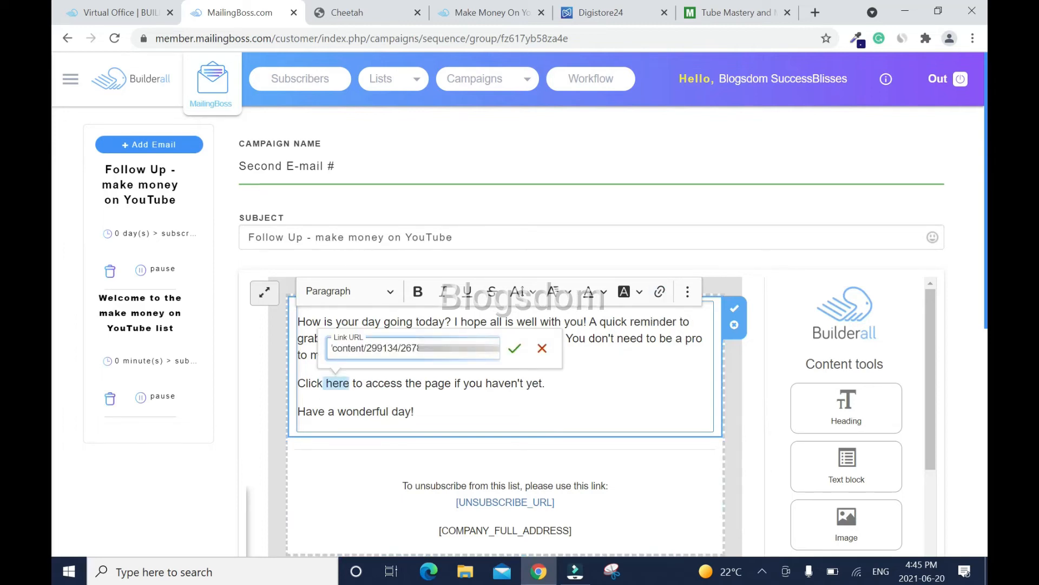
{"action": "left_click", "coordinate": [514, 348]}
{"action": "left_click", "coordinate": [419, 292]}
{"action": "left_click", "coordinate": [548, 383]}
{"action": "scroll", "coordinate": [54, 378], "scroll_direction": "down", "scroll_amount": 5}
{"action": "scroll", "coordinate": [55, 415], "scroll_direction": "down", "scroll_amount": 2}
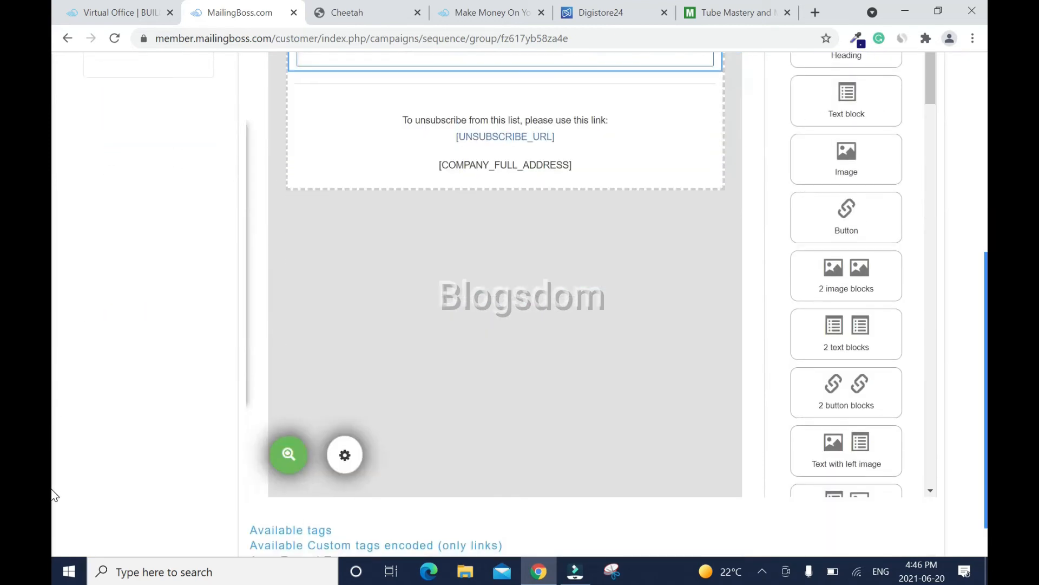
{"action": "scroll", "coordinate": [54, 423], "scroll_direction": "down", "scroll_amount": 1}
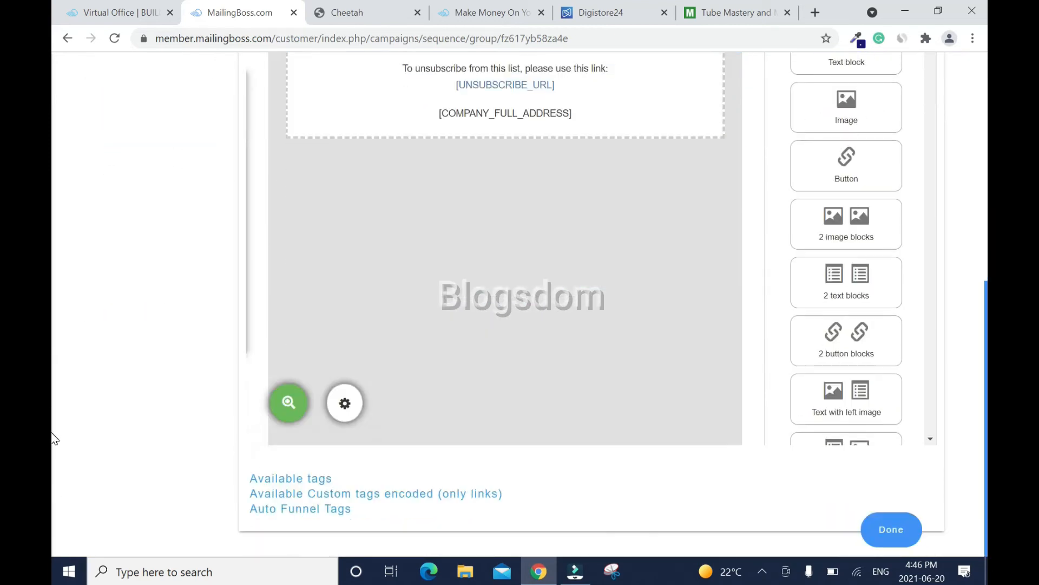
- Save the follow-up email and set it to send 2 days after subscribing
{"action": "left_click", "coordinate": [882, 529]}
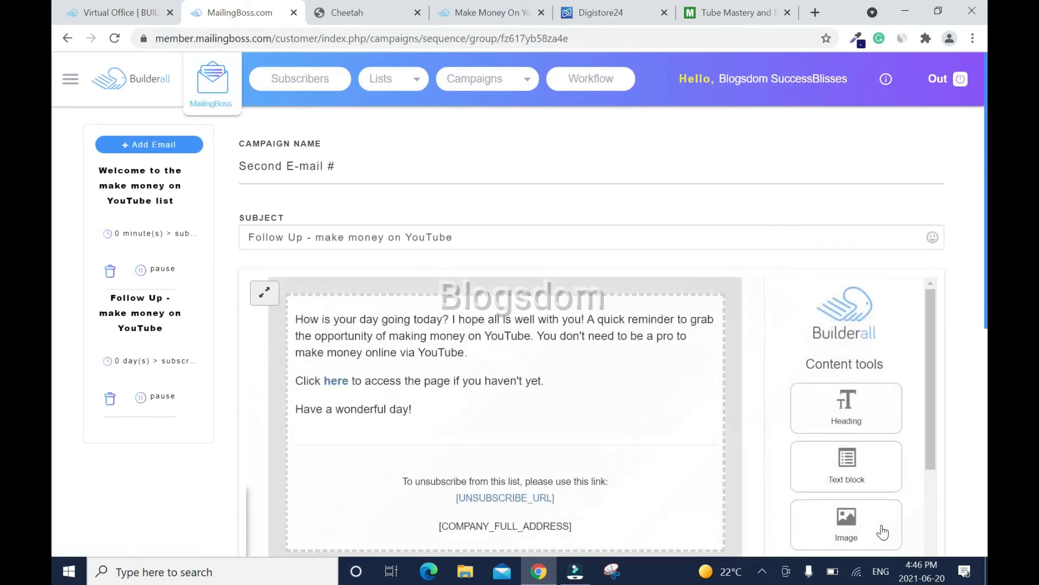
{"action": "left_click", "coordinate": [133, 361]}
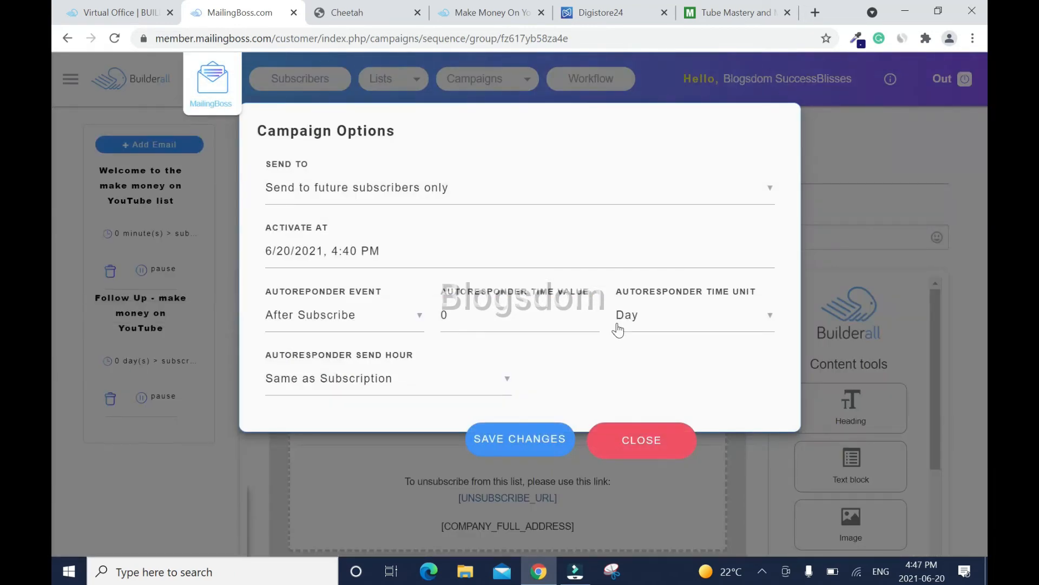
{"action": "left_click", "coordinate": [448, 315]}
{"action": "key", "text": "BackSpace"}
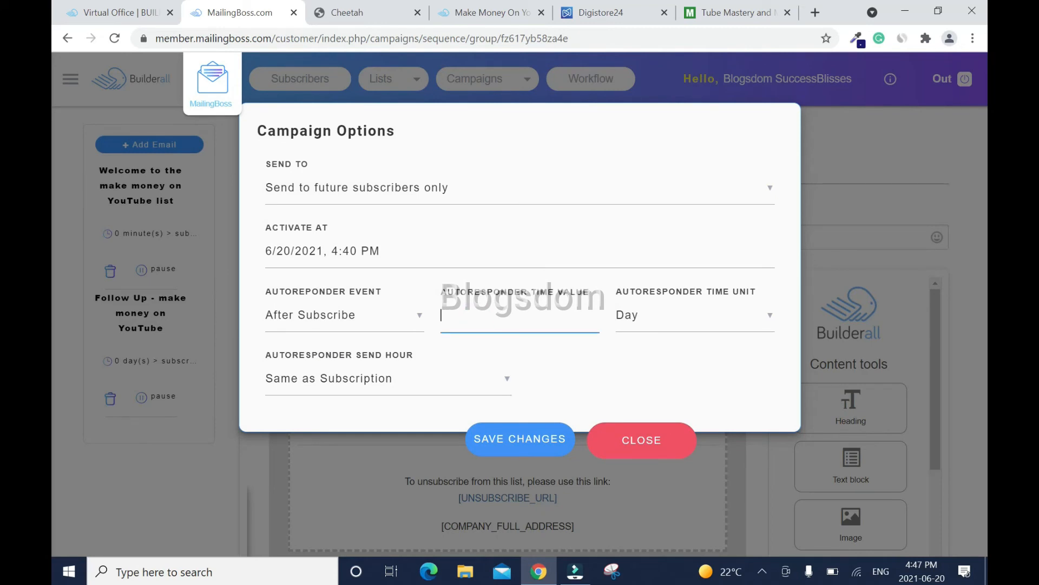
{"action": "left_click", "coordinate": [517, 438]}
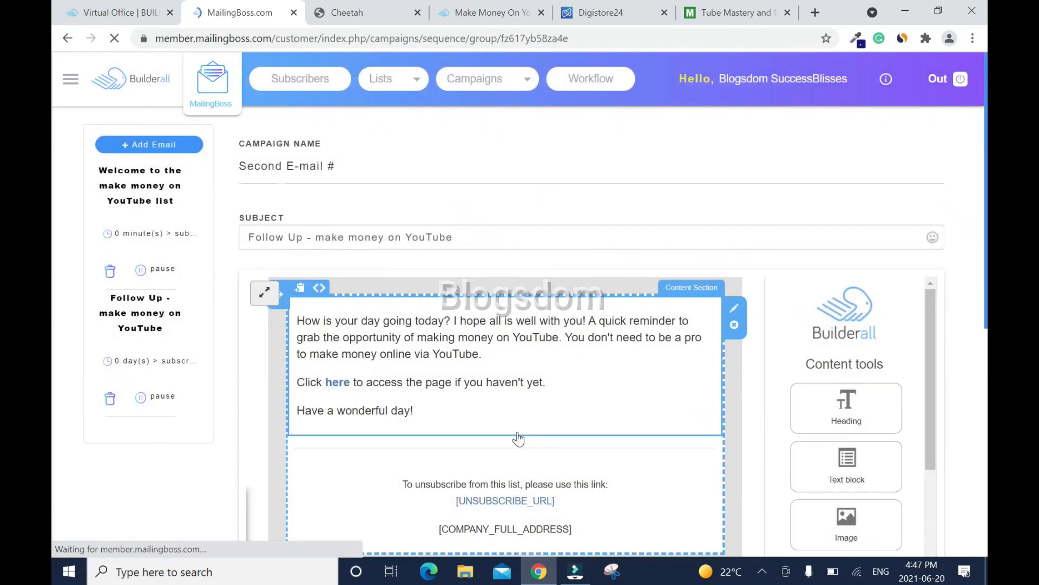
{"action": "scroll", "coordinate": [51, 436], "scroll_direction": "down", "scroll_amount": 8}
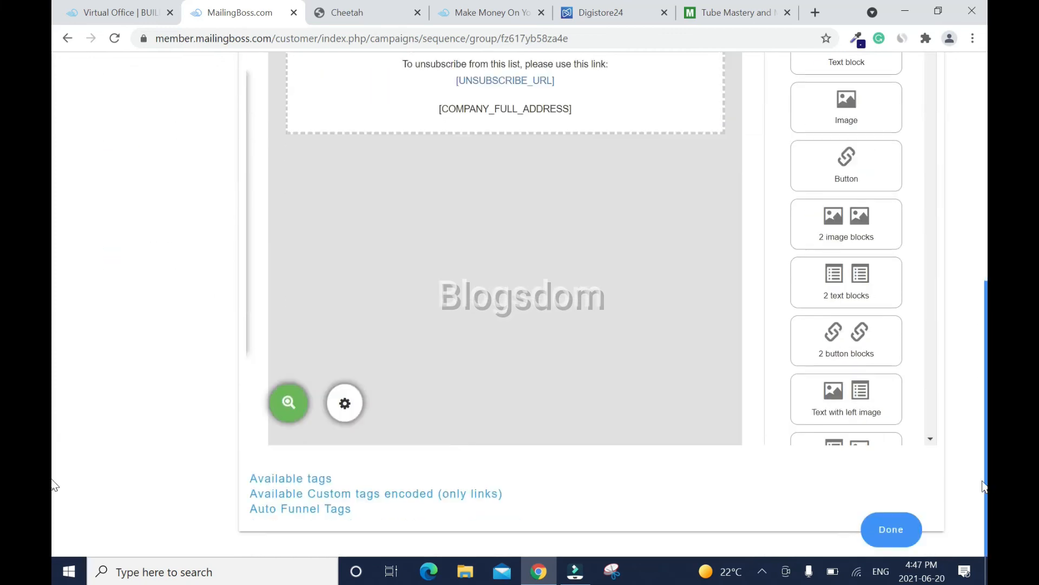
{"action": "left_click", "coordinate": [894, 543]}
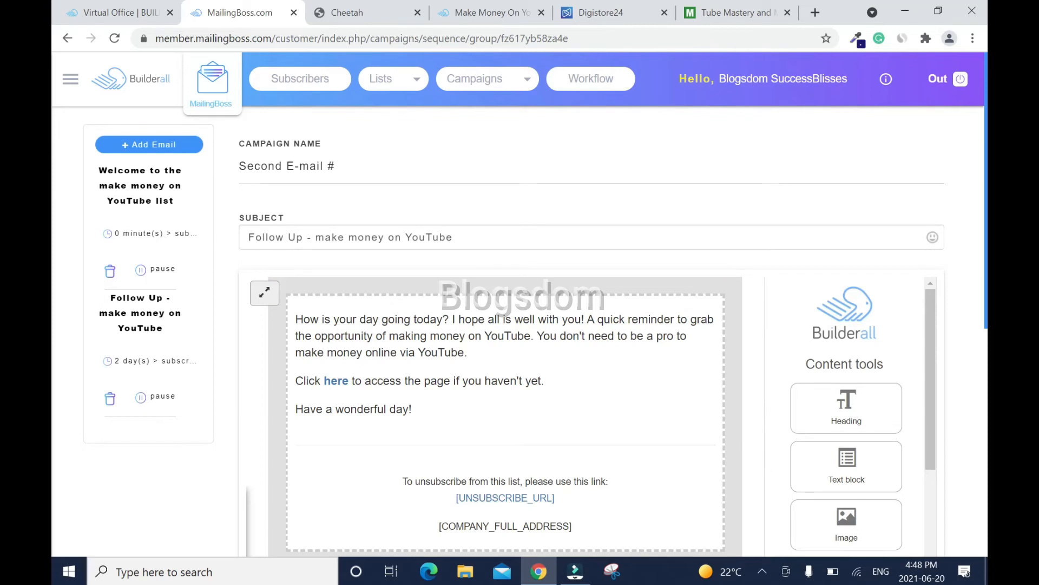
- Review the two saved sequence emails and close the MailingBoss tab
{"action": "scroll", "coordinate": [53, 218], "scroll_direction": "down", "scroll_amount": 3}
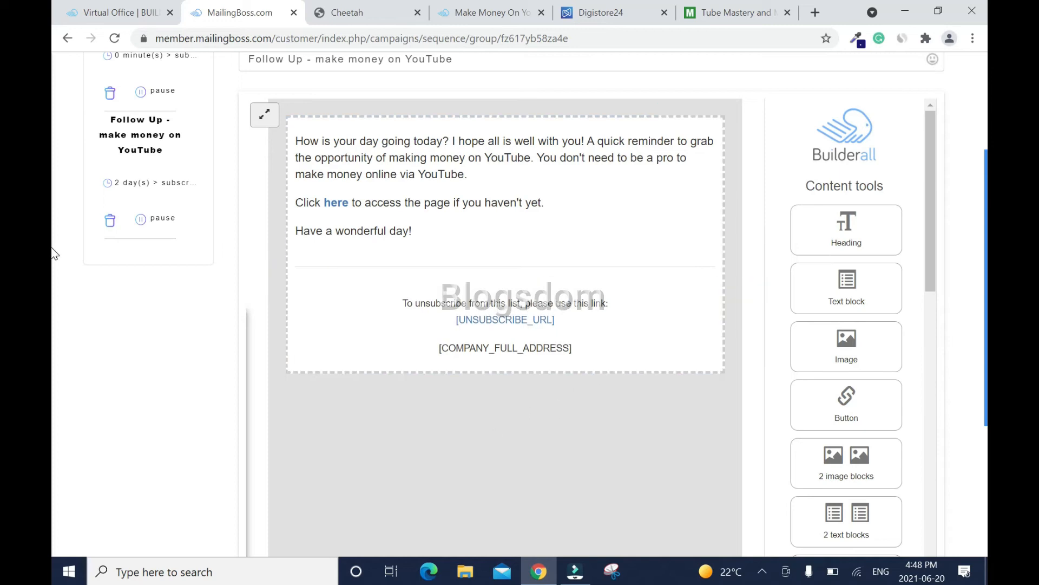
{"action": "scroll", "coordinate": [983, 156], "scroll_direction": "up", "scroll_amount": 3}
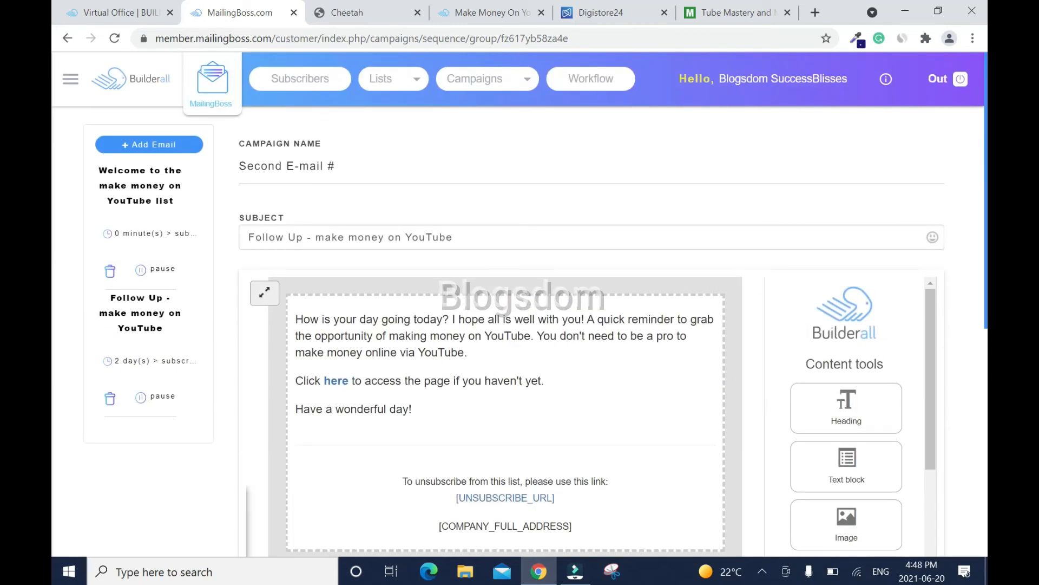
{"action": "left_click", "coordinate": [294, 13]}
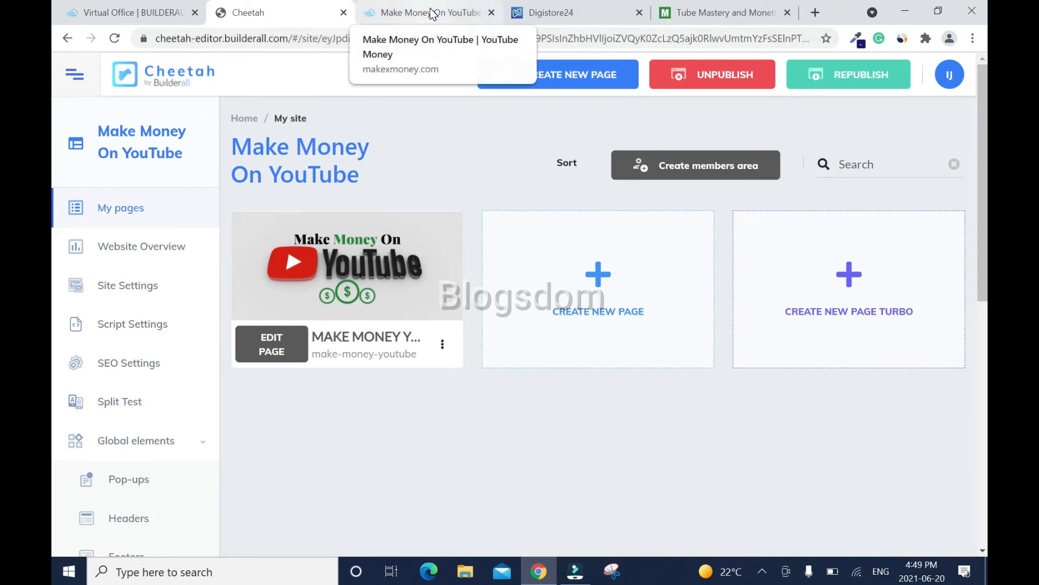
- Close the Tube Mastery and Digistore24 tabs and select the Make Money On YouTube page's form
{"action": "left_click", "coordinate": [788, 13]}
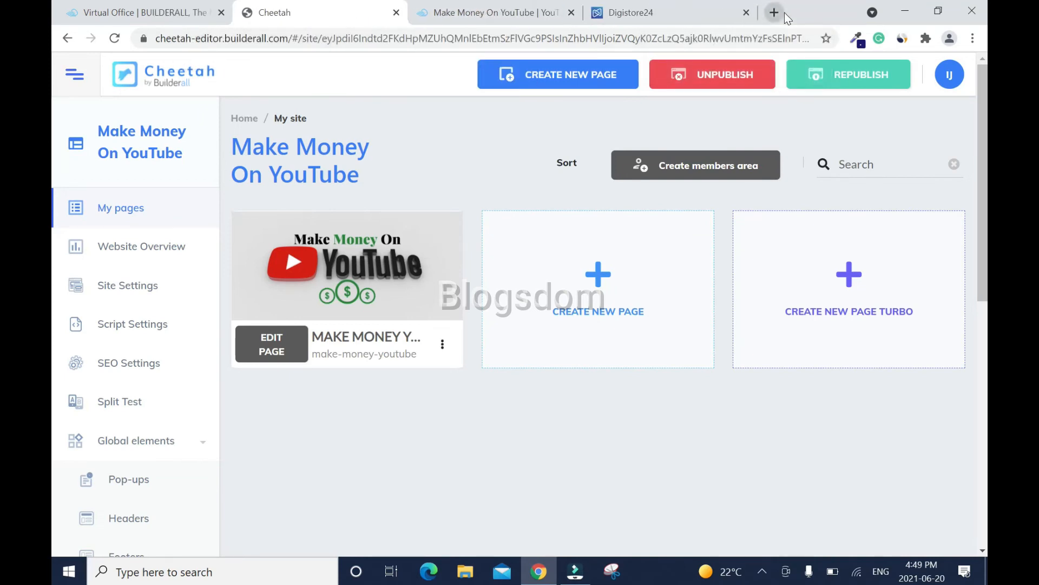
{"action": "left_click", "coordinate": [747, 12]}
{"action": "left_click", "coordinate": [469, 20]}
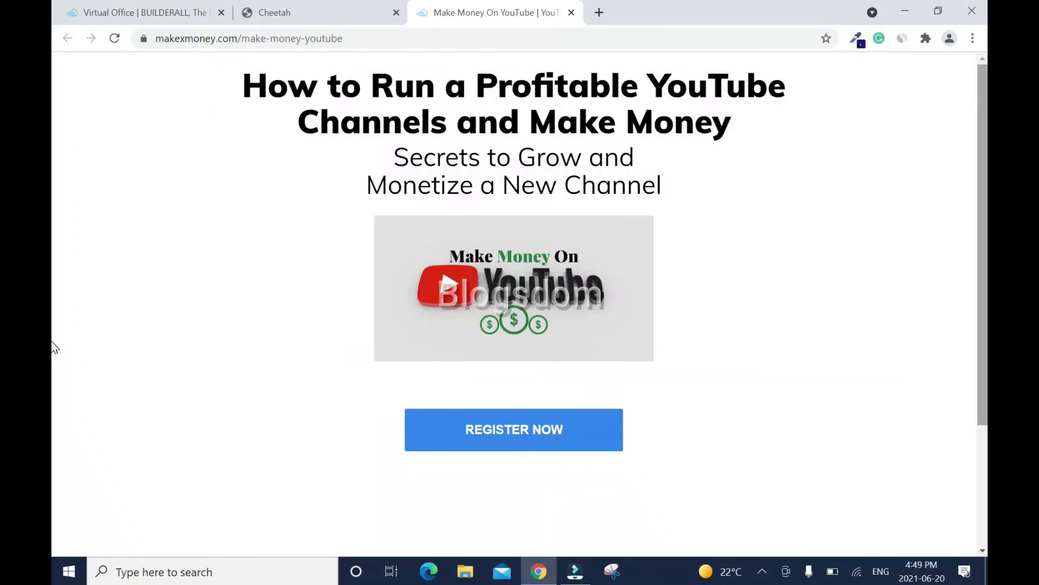
{"action": "scroll", "coordinate": [52, 417], "scroll_direction": "down", "scroll_amount": 3}
{"action": "scroll", "coordinate": [52, 447], "scroll_direction": "up", "scroll_amount": 5}
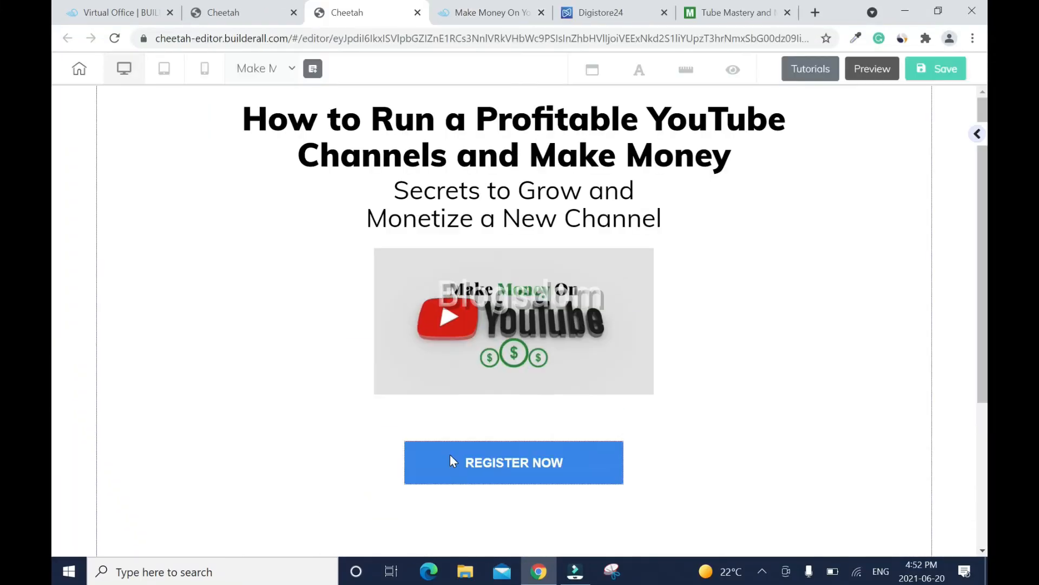
{"action": "left_click", "coordinate": [452, 459]}
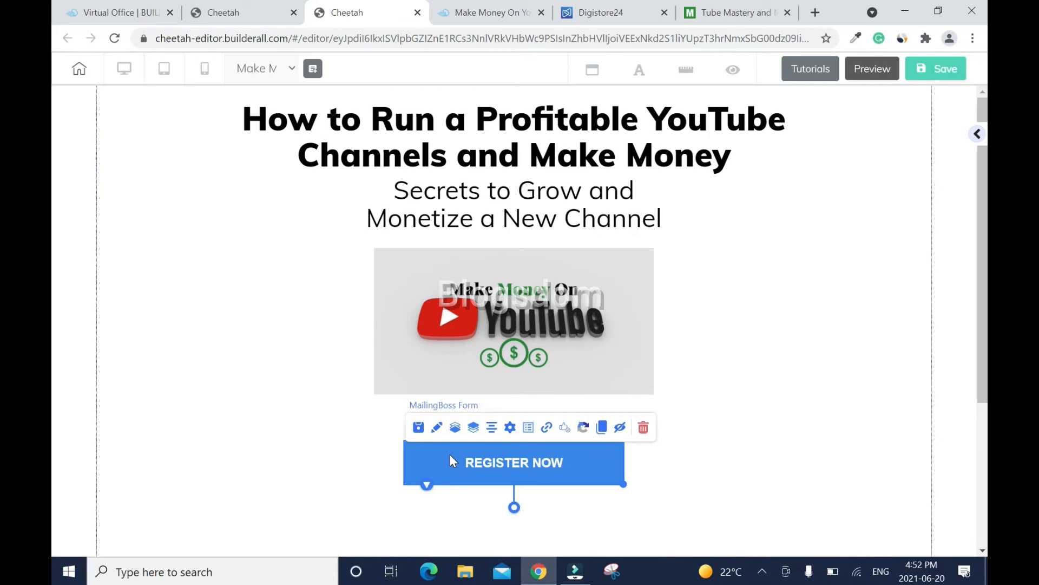
- Open the MailingBoss form settings panel and expand its Headline section
{"action": "left_click", "coordinate": [433, 435]}
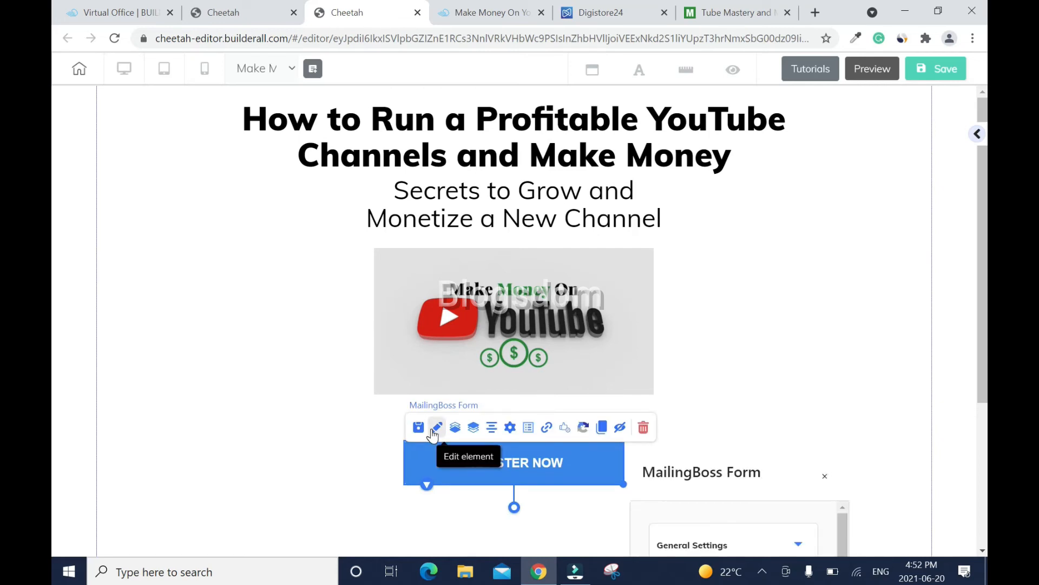
{"action": "mouse_move", "coordinate": [775, 477]}
{"action": "left_mouse_down"}
{"action": "mouse_move", "coordinate": [759, 334]}
{"action": "mouse_move", "coordinate": [801, 225]}
{"action": "mouse_move", "coordinate": [803, 178]}
{"action": "mouse_move", "coordinate": [829, 145]}
{"action": "left_mouse_up"}
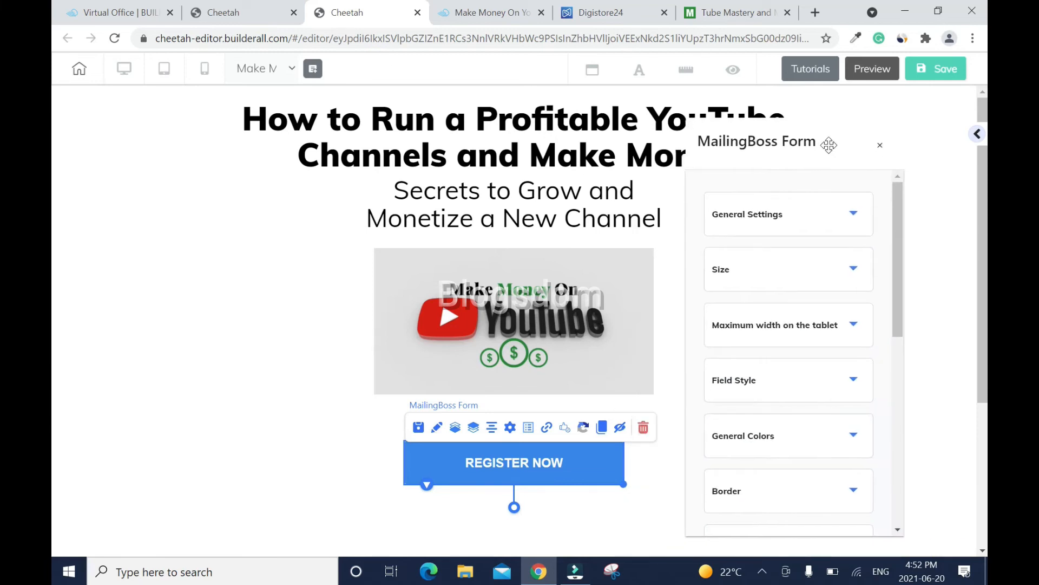
{"action": "left_click", "coordinate": [852, 216]}
{"action": "left_click", "coordinate": [855, 217]}
{"action": "left_click_drag", "start_coordinate": [898, 233], "coordinate": [904, 375]}
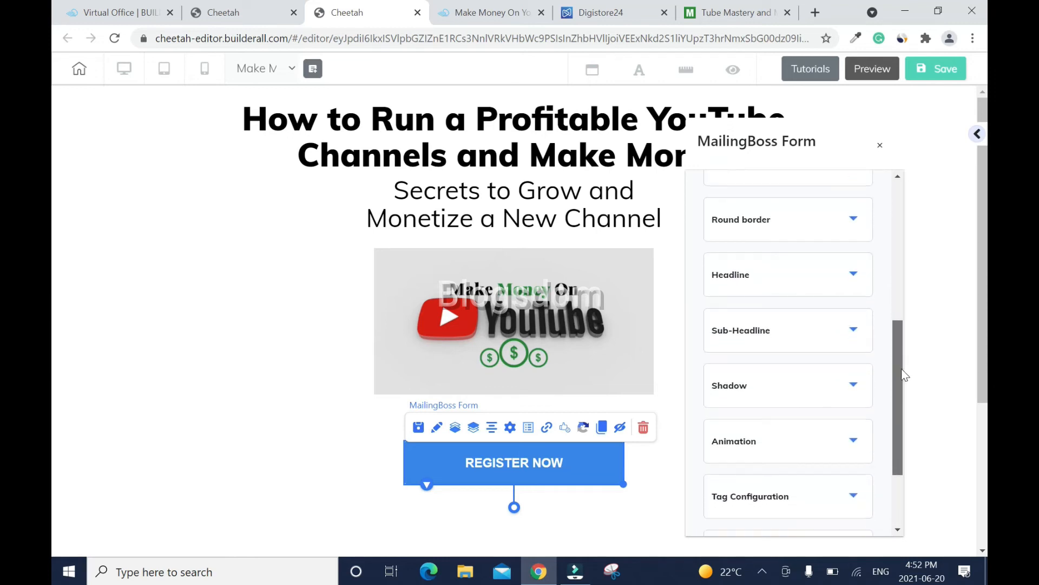
{"action": "left_click", "coordinate": [853, 276]}
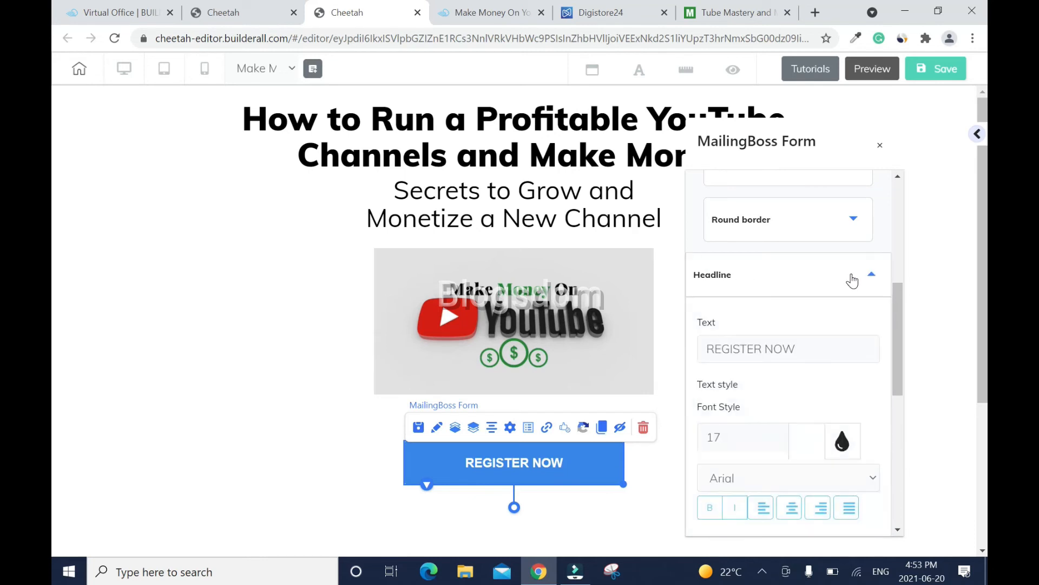
{"action": "left_click_drag", "start_coordinate": [894, 294], "coordinate": [894, 316]}
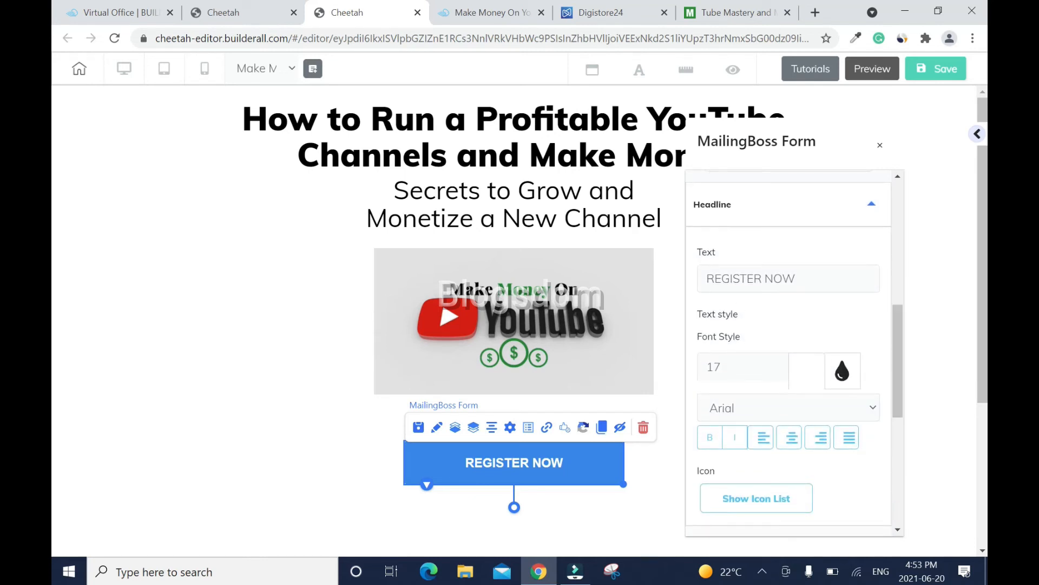
- Change the form button text from REGISTER NOW to 'Click to Sign Up'
{"action": "left_click", "coordinate": [719, 17]}
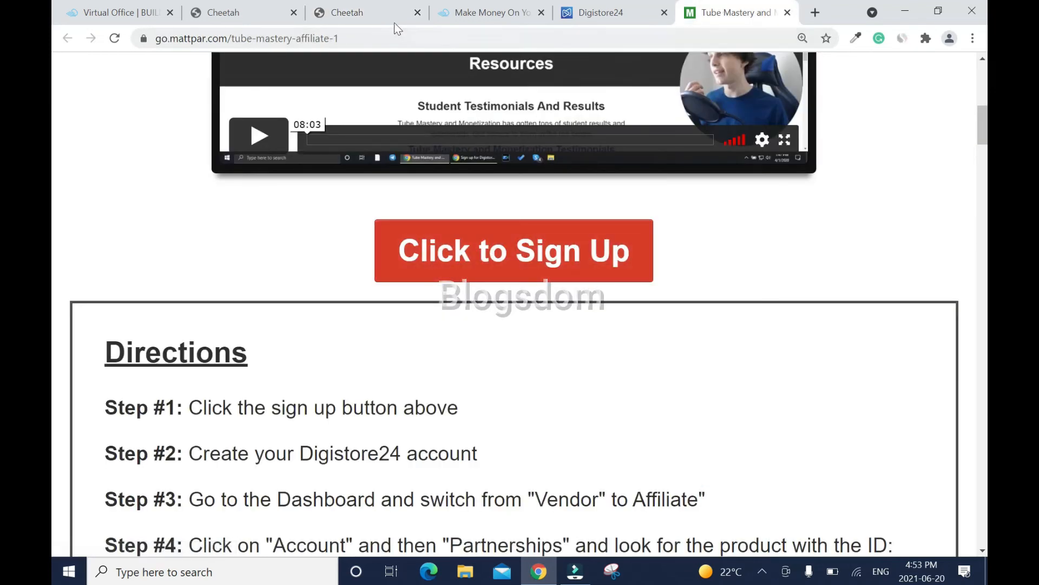
{"action": "left_click", "coordinate": [365, 18]}
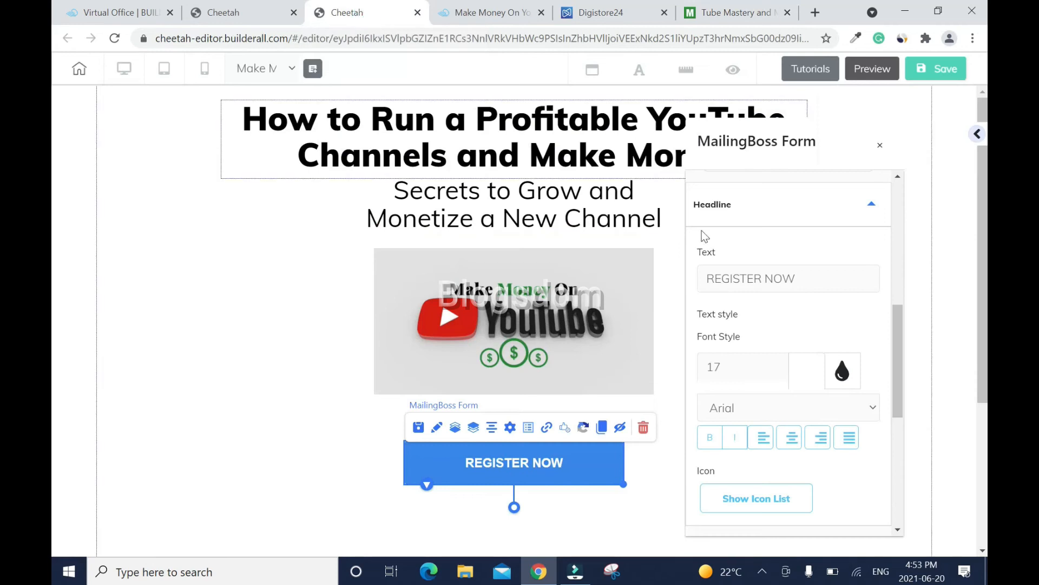
{"action": "left_click_drag", "start_coordinate": [797, 278], "coordinate": [706, 279]}
{"action": "type", "text": "C"}
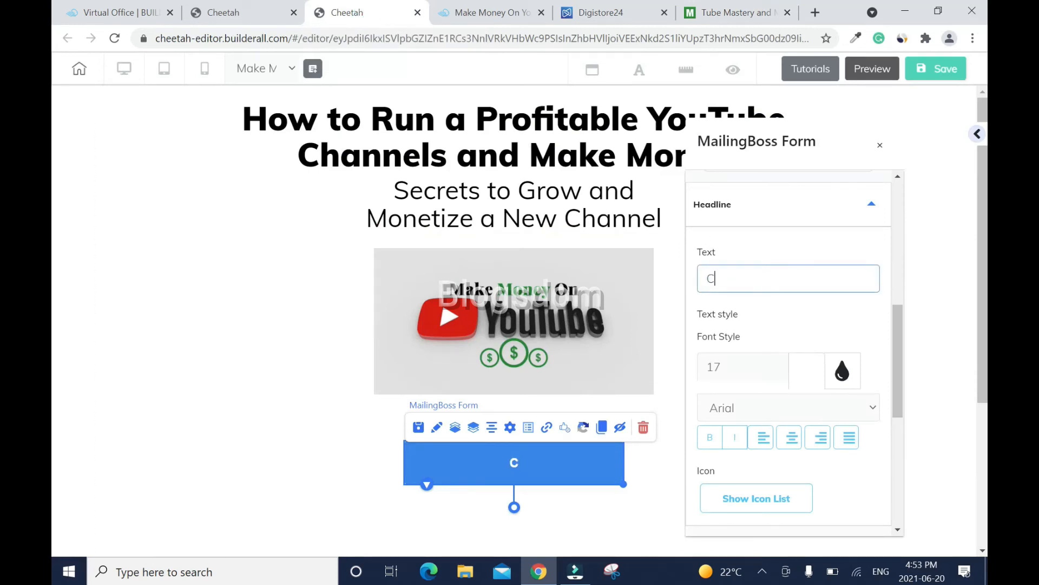
{"action": "type", "text": "lick to S"}
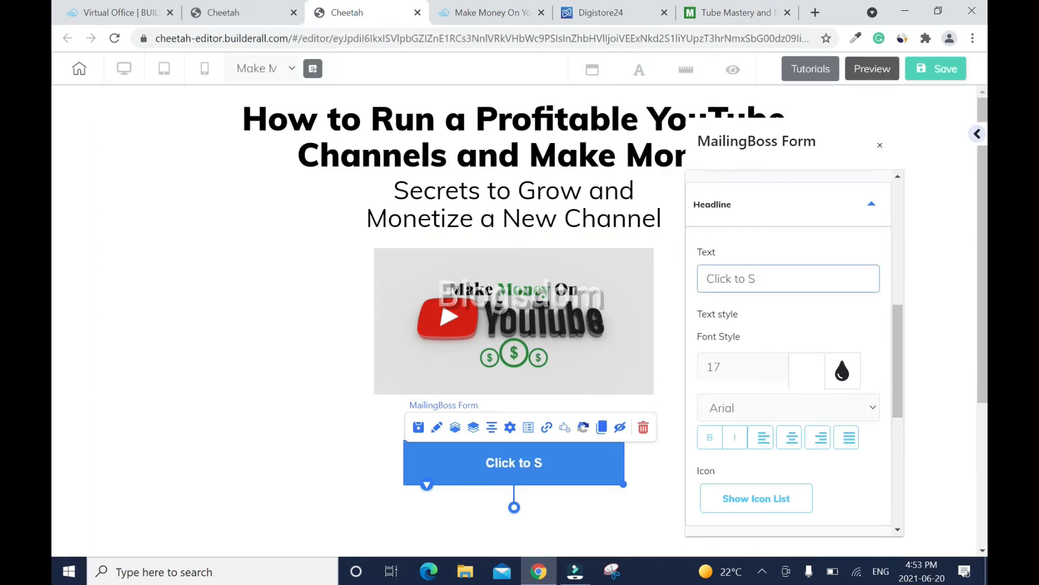
{"action": "type", "text": "ign Up"}
{"action": "scroll", "coordinate": [888, 369], "scroll_direction": "up", "scroll_amount": 1}
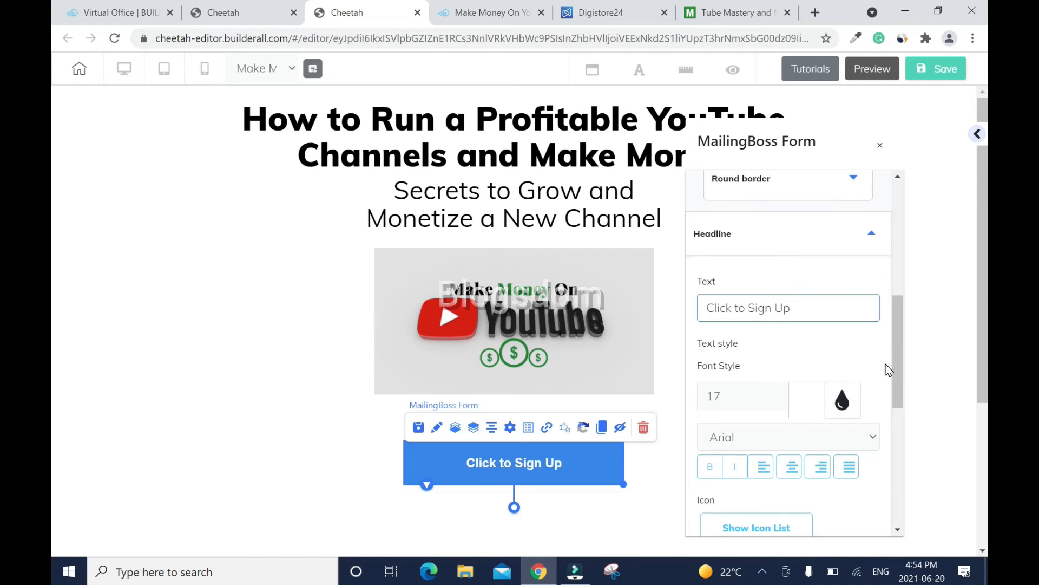
{"action": "left_click", "coordinate": [873, 234]}
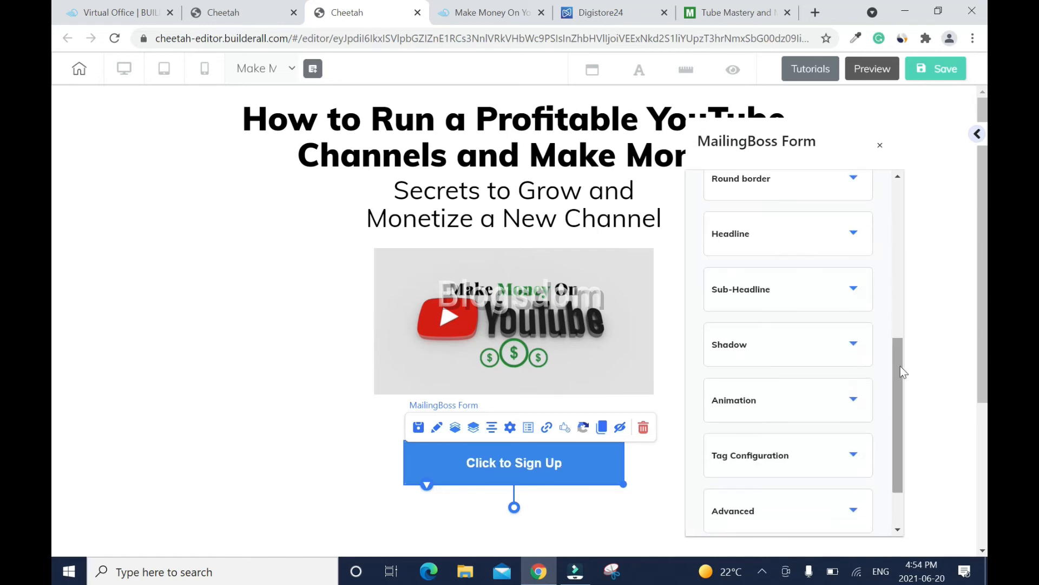
- Set the sign-up button's background colour to orange-red F6532C and copy that hex value
{"action": "left_click_drag", "start_coordinate": [902, 386], "coordinate": [892, 333]}
{"action": "left_click", "coordinate": [846, 352]}
{"action": "left_click", "coordinate": [757, 312]}
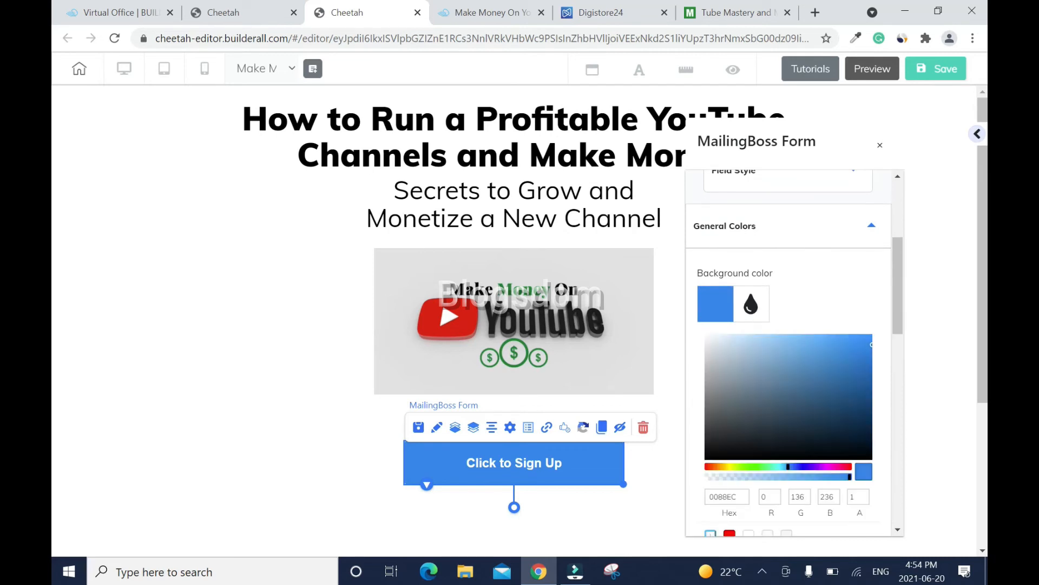
{"action": "left_click", "coordinate": [710, 467]}
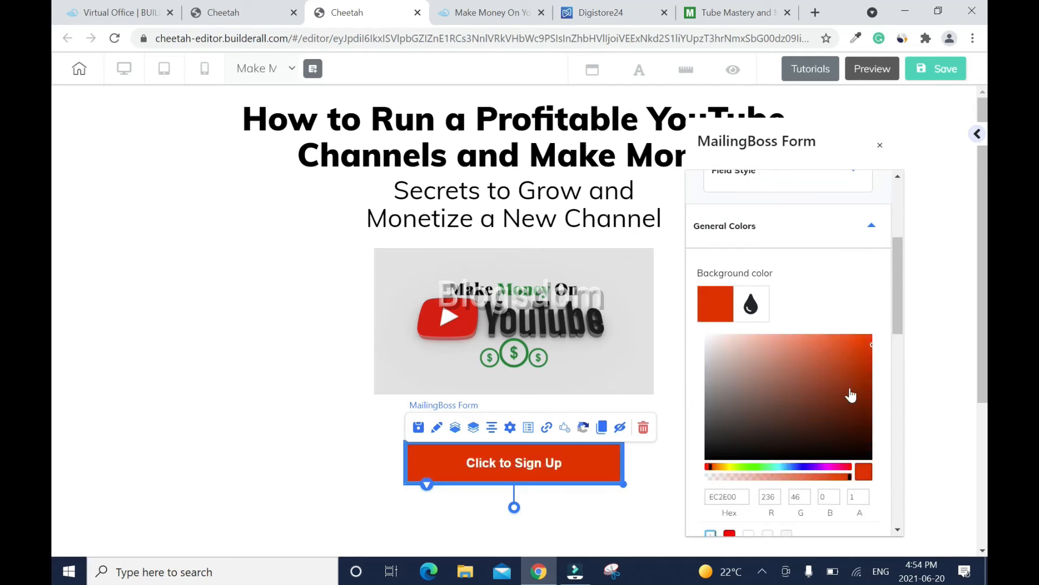
{"action": "mouse_move", "coordinate": [871, 348]}
{"action": "left_mouse_down"}
{"action": "mouse_move", "coordinate": [851, 360]}
{"action": "mouse_move", "coordinate": [863, 365]}
{"action": "mouse_move", "coordinate": [844, 346]}
{"action": "left_mouse_up"}
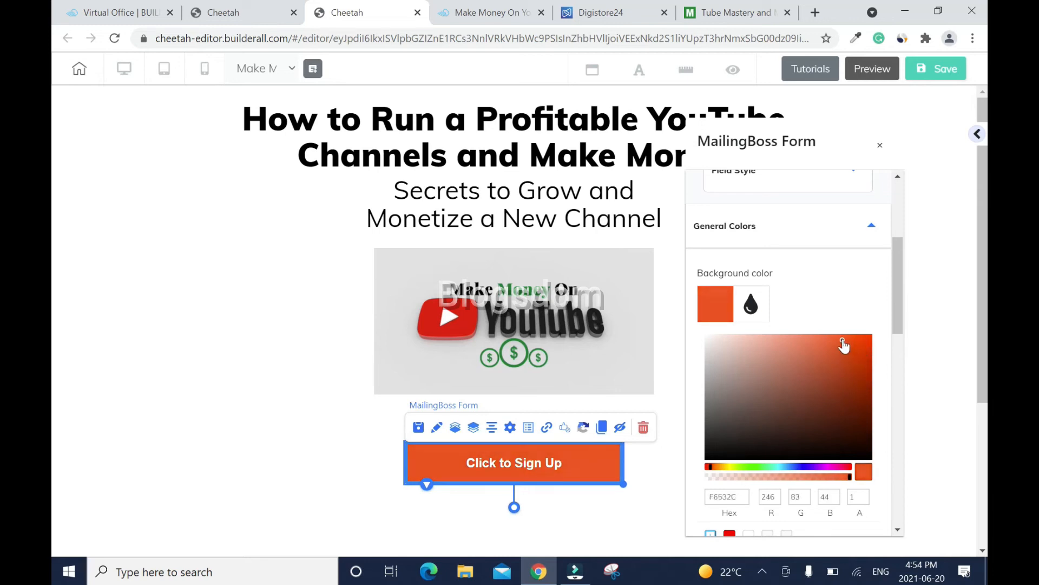
{"action": "double_click", "coordinate": [720, 496]}
{"action": "right_click", "coordinate": [721, 494]}
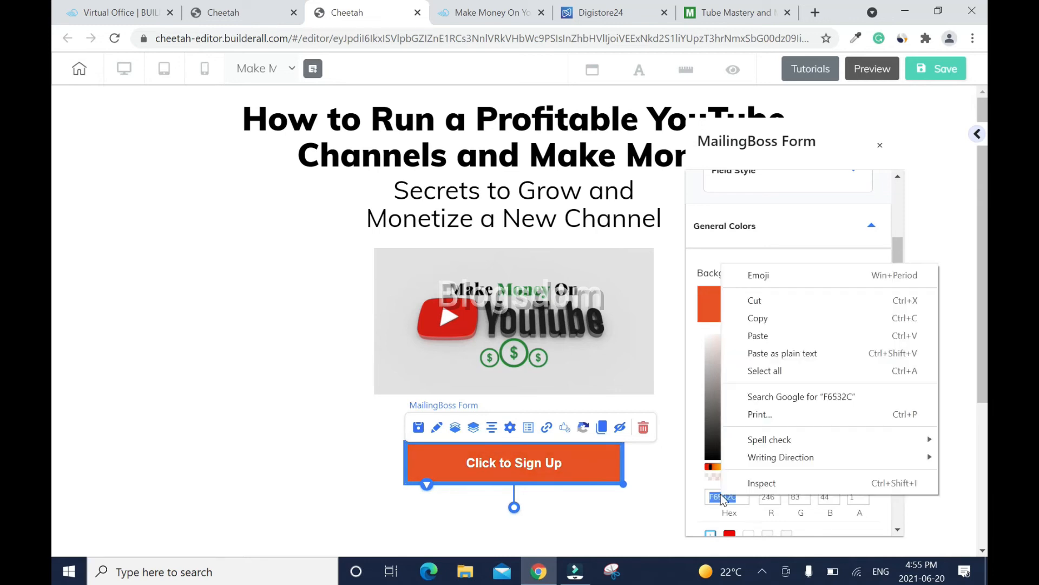
{"action": "left_click", "coordinate": [776, 317]}
- Paste F6532C as the button's Hover Background Color
{"action": "left_click_drag", "start_coordinate": [896, 307], "coordinate": [900, 382]}
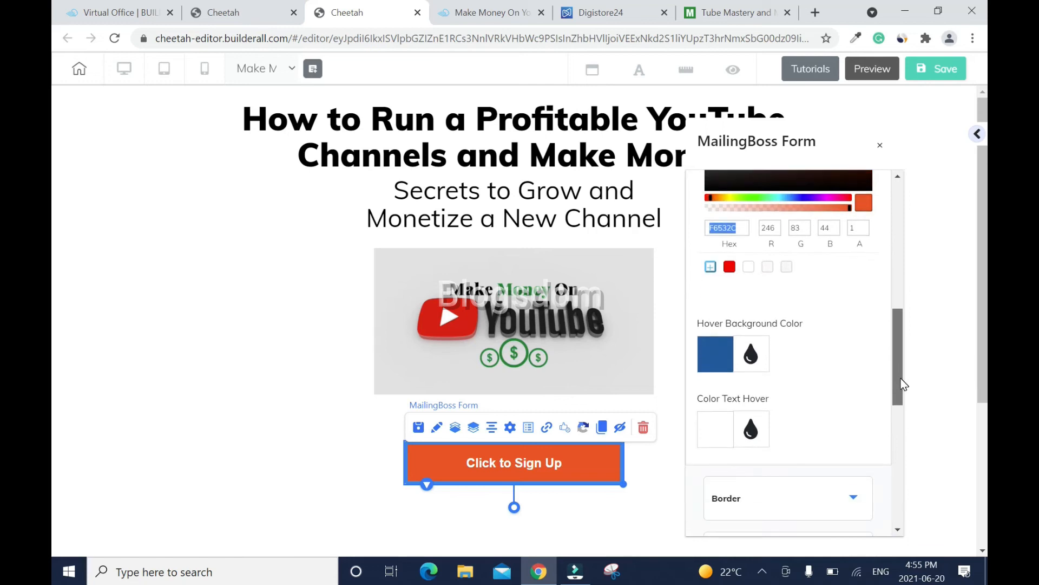
{"action": "left_click", "coordinate": [752, 355]}
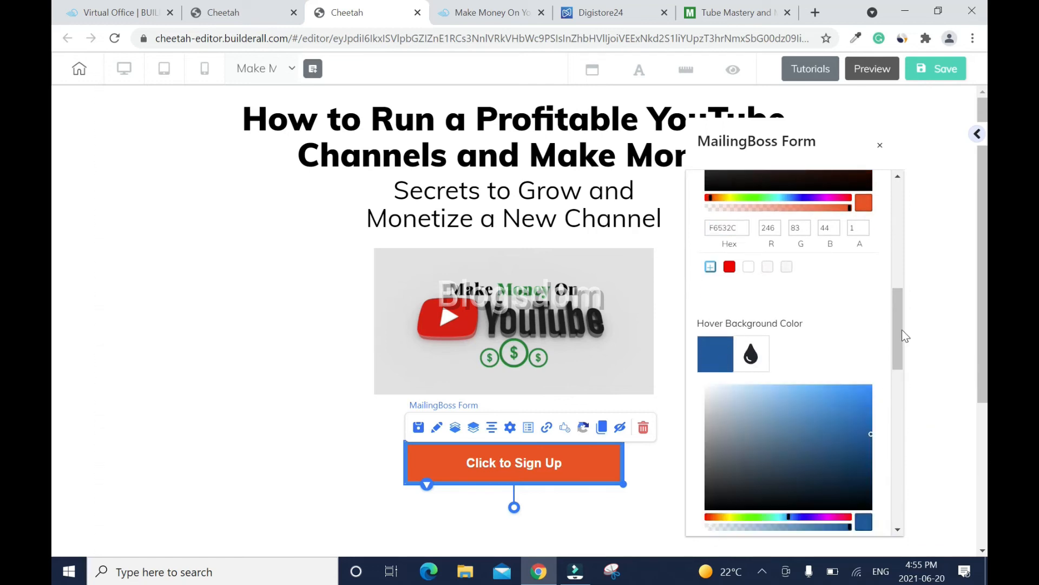
{"action": "left_click_drag", "start_coordinate": [901, 329], "coordinate": [898, 381]}
{"action": "double_click", "coordinate": [726, 352]}
{"action": "key", "text": "ctrl+v"}
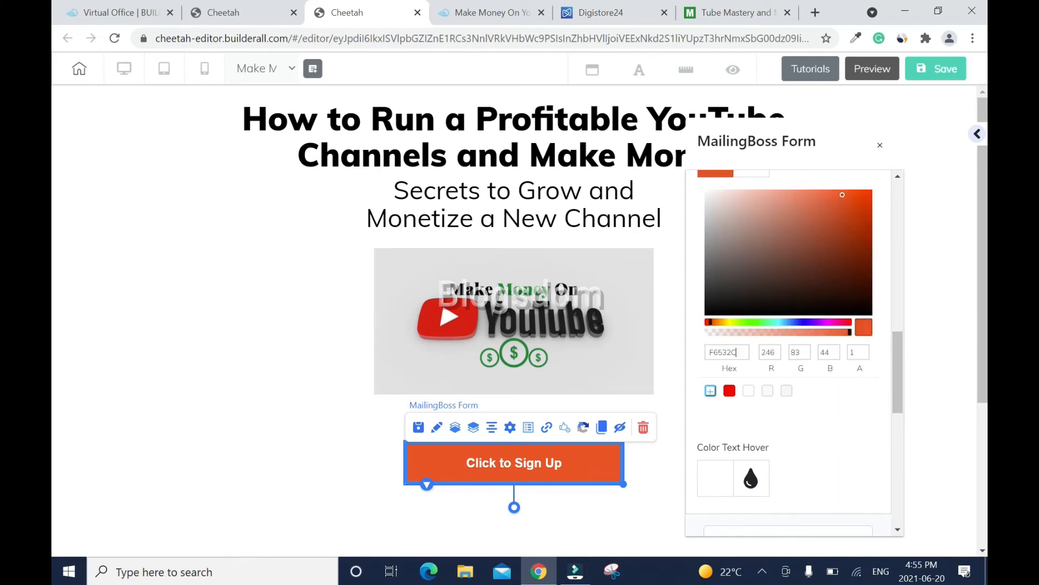
{"action": "left_click_drag", "start_coordinate": [898, 360], "coordinate": [900, 173]}
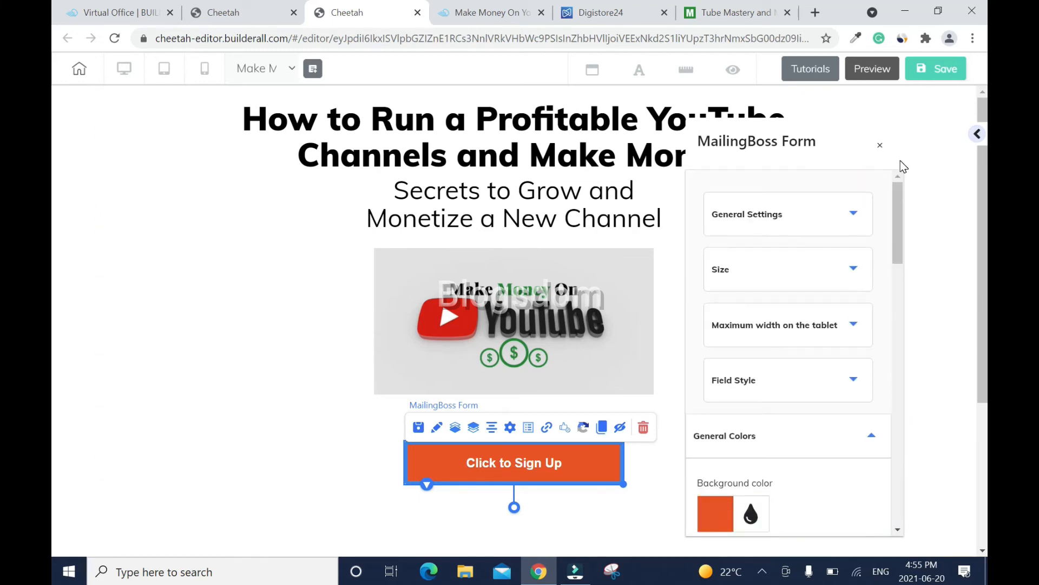
- Save the page and publish the site, dismissing the confirmation
{"action": "left_click", "coordinate": [935, 69]}
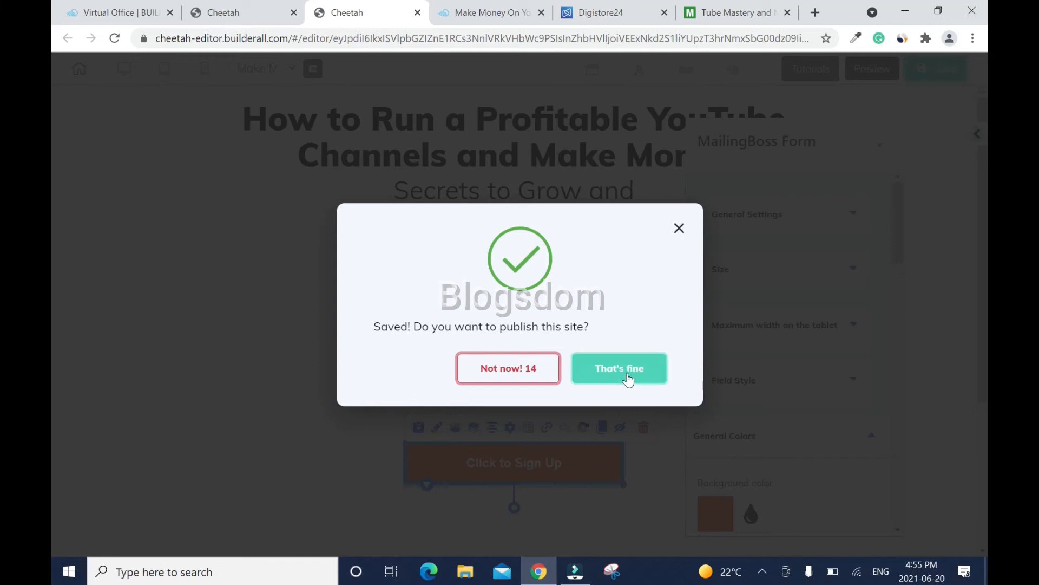
{"action": "left_click", "coordinate": [627, 373]}
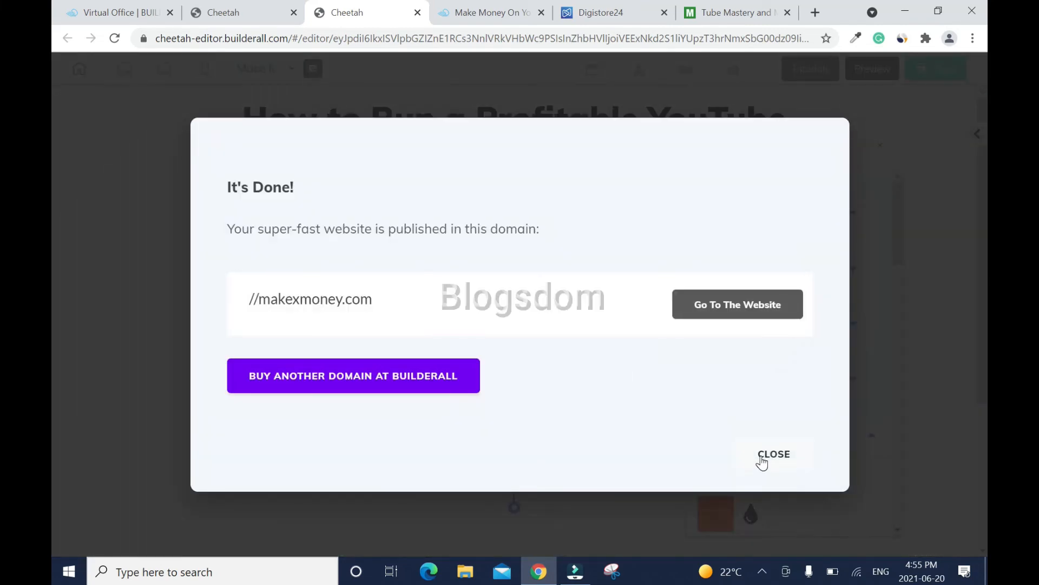
{"action": "left_click", "coordinate": [774, 455]}
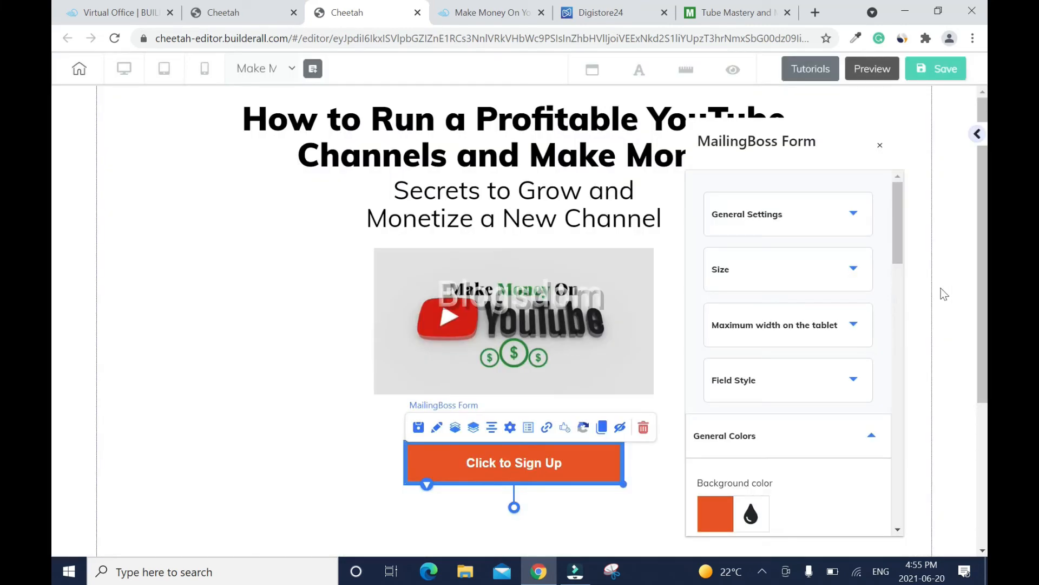
- Check the published live page, then return to the page editor
{"action": "left_click", "coordinate": [878, 149]}
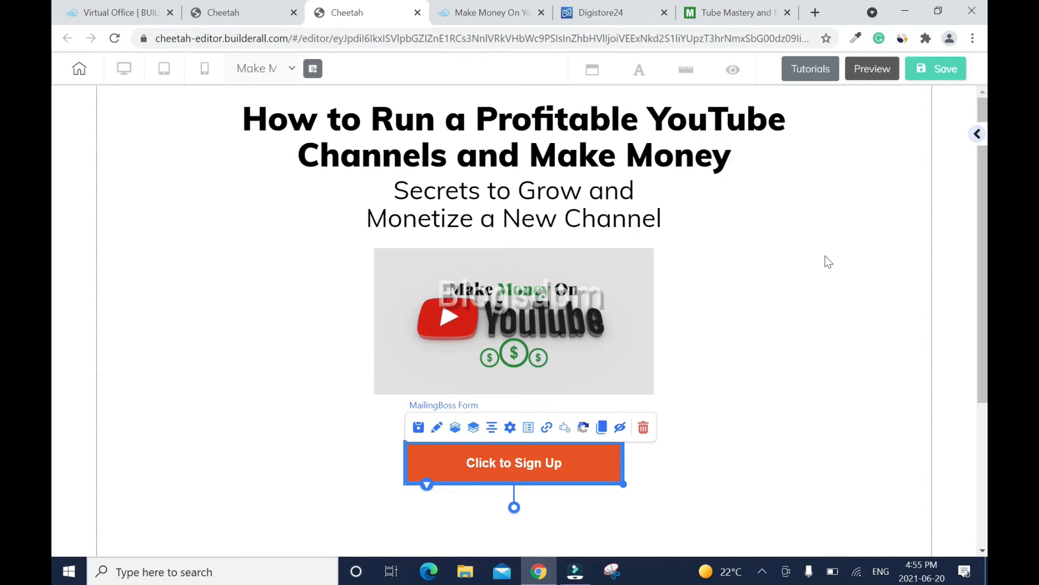
{"action": "left_click", "coordinate": [793, 441]}
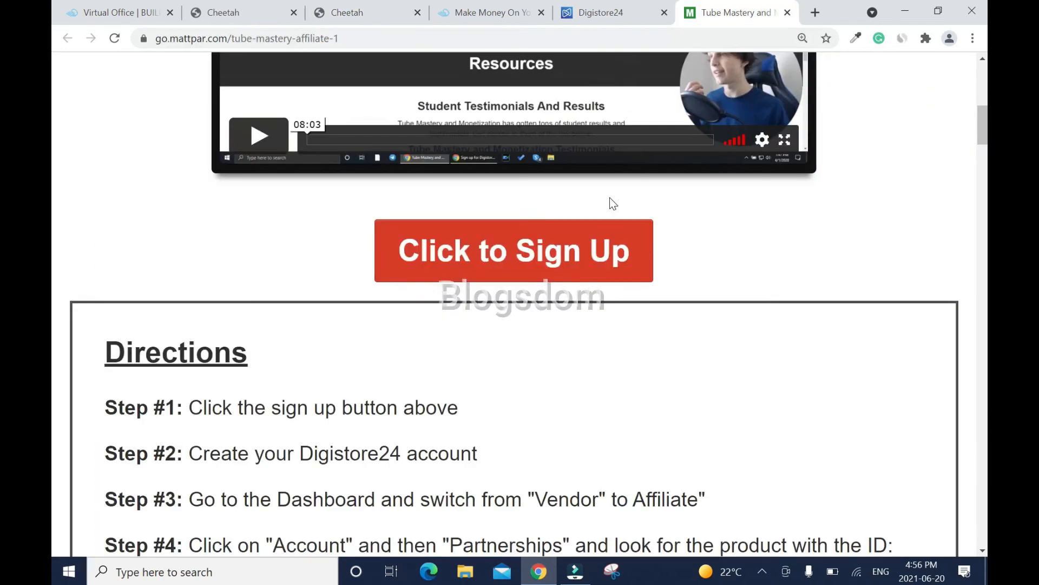
{"action": "left_click", "coordinate": [462, 8]}
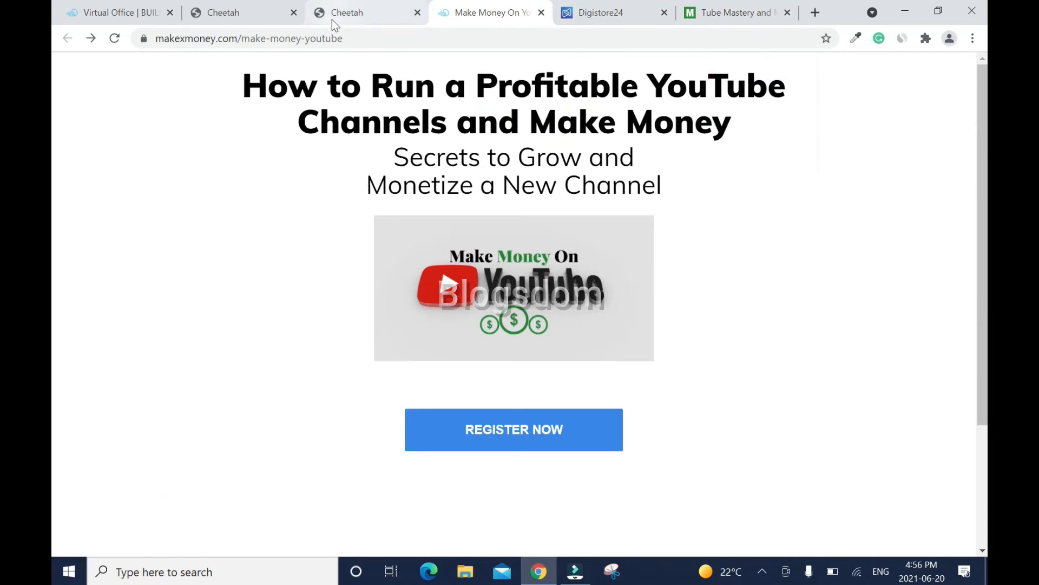
{"action": "left_click", "coordinate": [333, 16]}
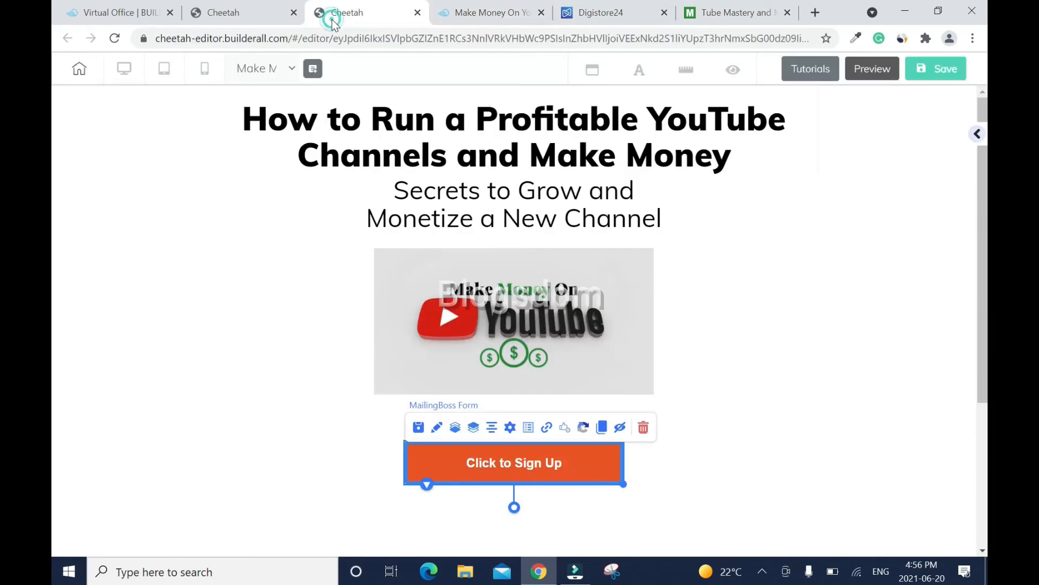
- Change the sign-up button's border colour from blue to near-white FDFDFD
{"action": "left_click", "coordinate": [438, 428]}
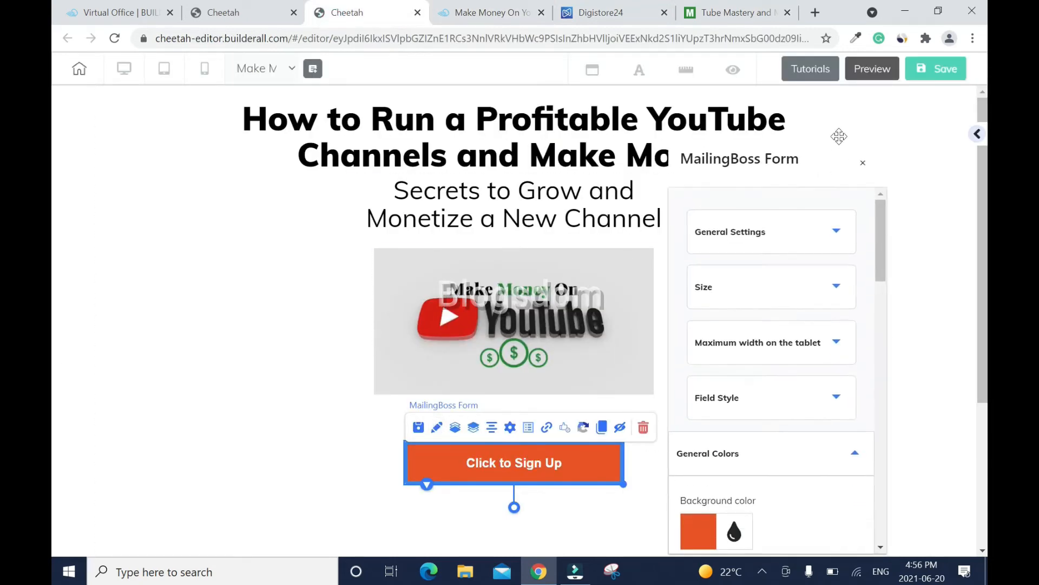
{"action": "left_click_drag", "start_coordinate": [877, 233], "coordinate": [877, 271]}
{"action": "left_click", "coordinate": [850, 256]}
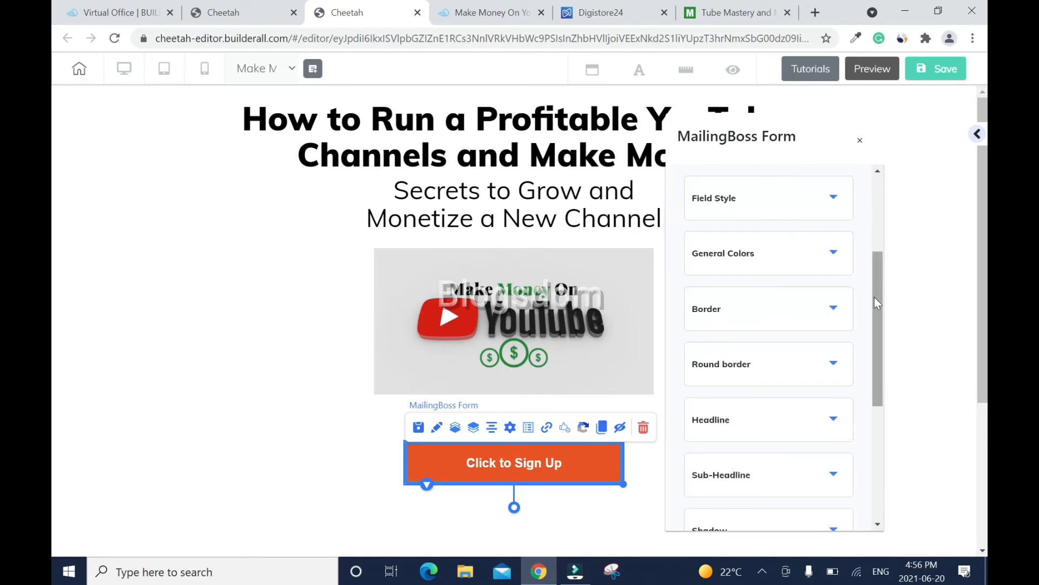
{"action": "left_click", "coordinate": [836, 314]}
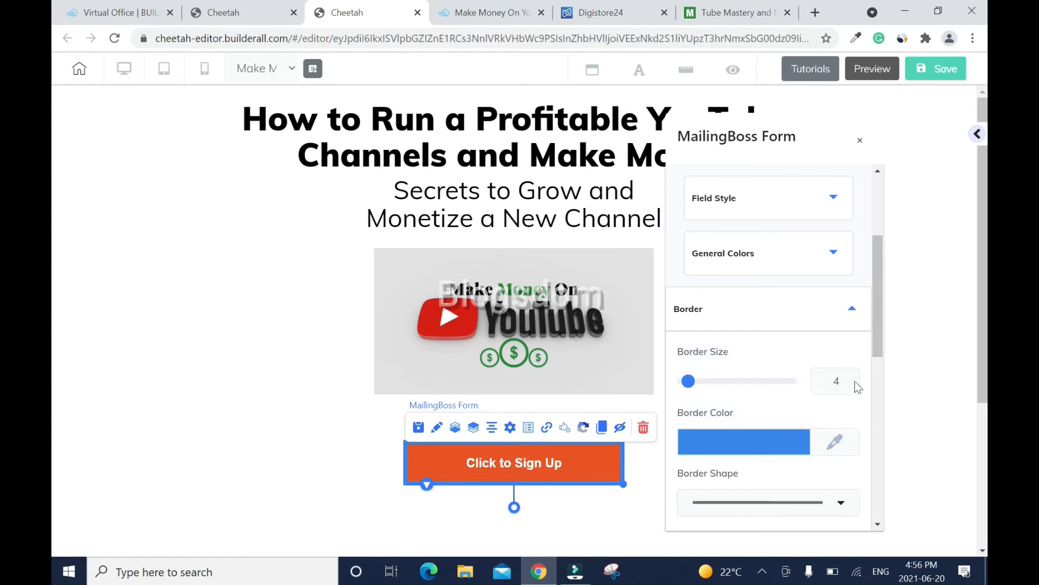
{"action": "left_click", "coordinate": [839, 440]}
{"action": "left_click_drag", "start_coordinate": [877, 278], "coordinate": [875, 332]}
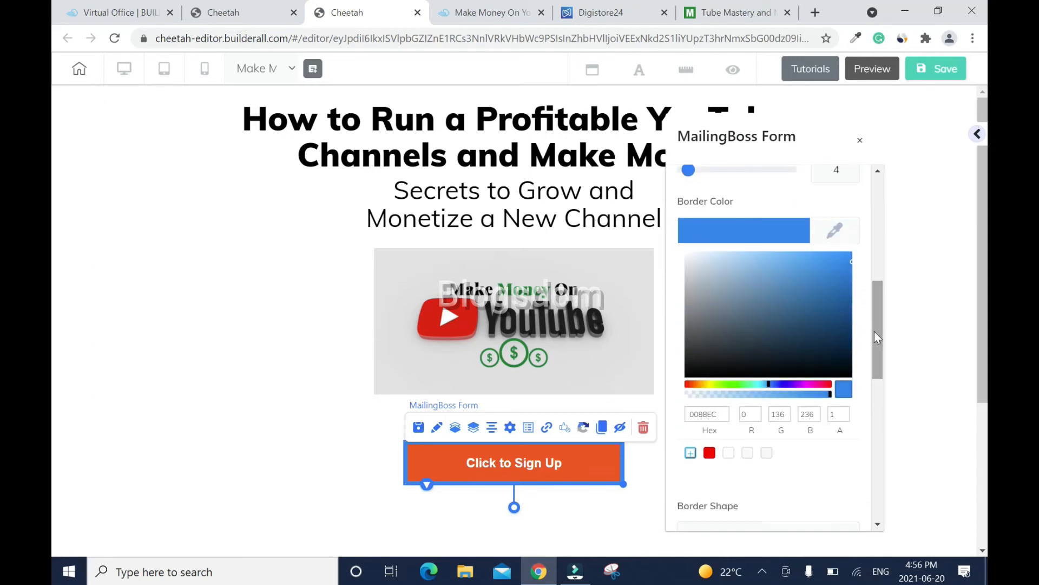
{"action": "left_click", "coordinate": [687, 263]}
{"action": "left_click_drag", "start_coordinate": [687, 262], "coordinate": [682, 259]}
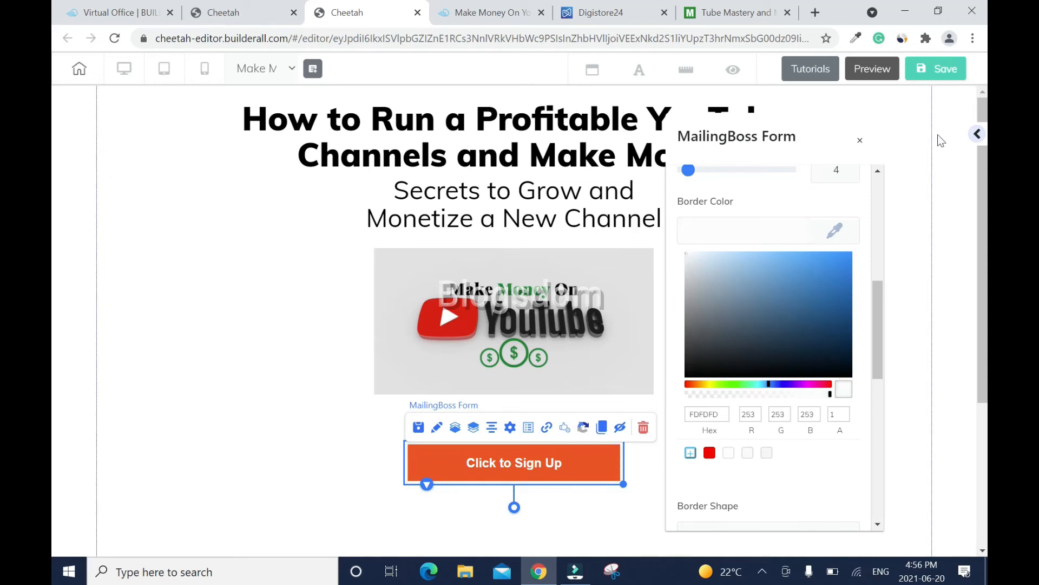
- Close the settings panel, save the page and publish it again
{"action": "left_click", "coordinate": [861, 143]}
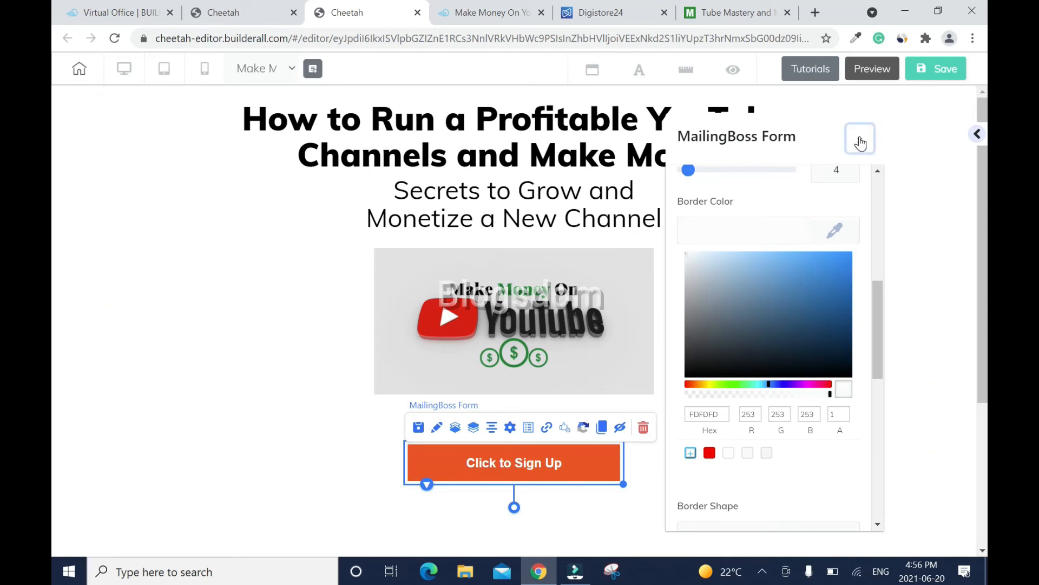
{"action": "left_click", "coordinate": [891, 258]}
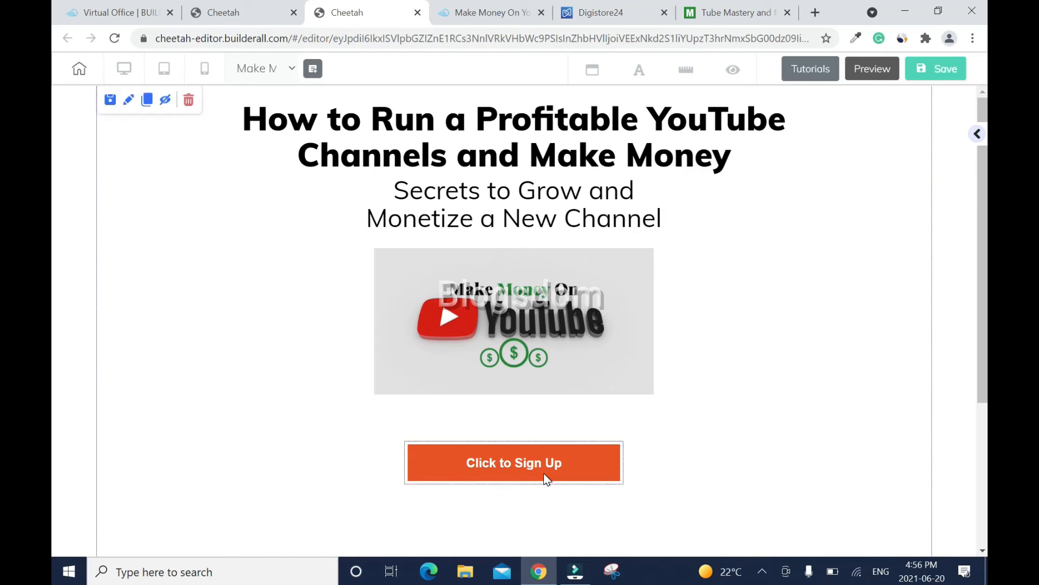
{"action": "left_click", "coordinate": [929, 72]}
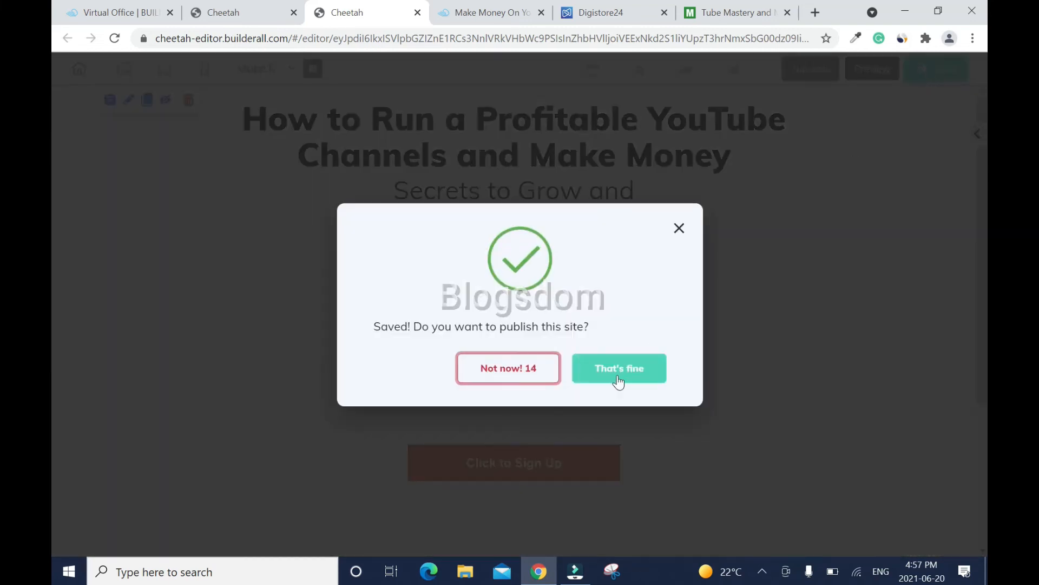
{"action": "left_click", "coordinate": [617, 373]}
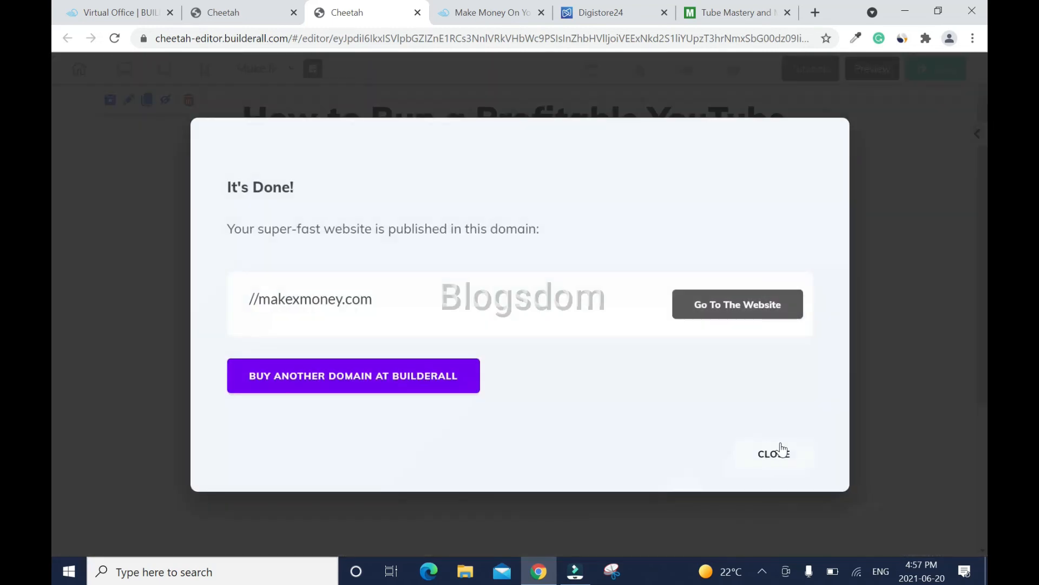
- Connect the sign-up form to the 'Make Money On YouTube' mailing list
{"action": "left_click", "coordinate": [780, 452]}
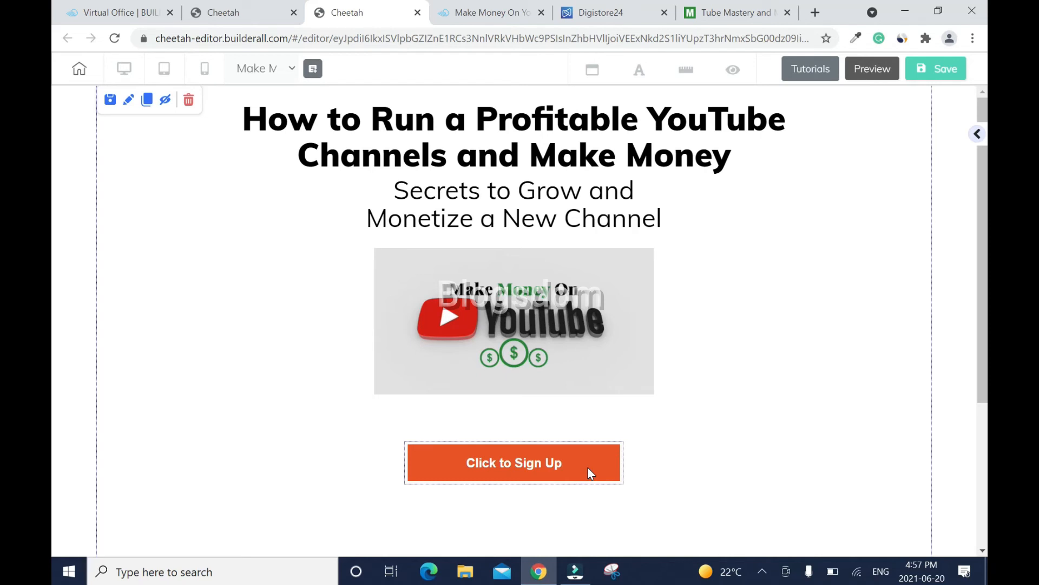
{"action": "left_click", "coordinate": [588, 469]}
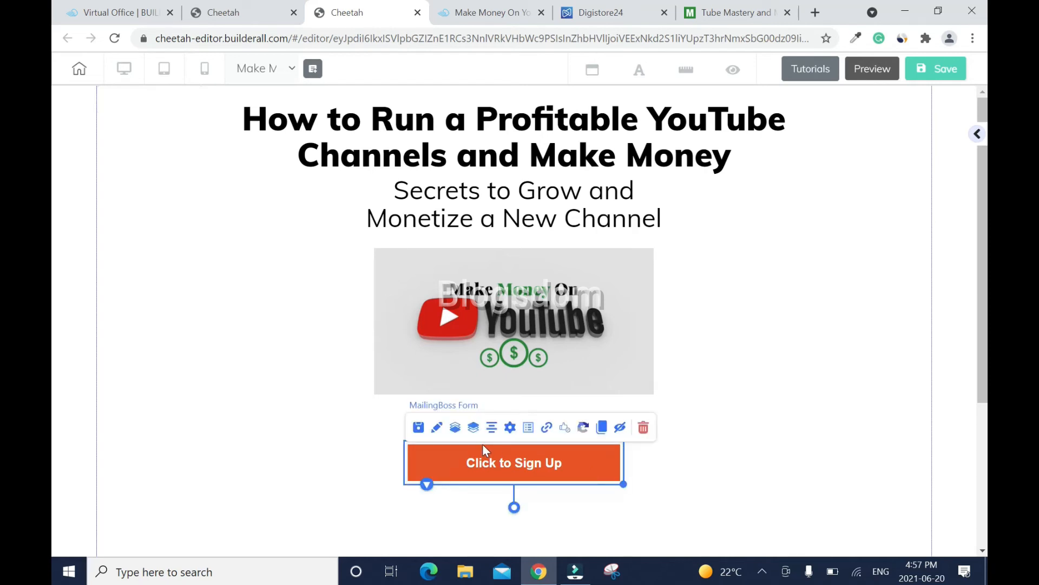
{"action": "left_click", "coordinate": [511, 427]}
{"action": "left_click", "coordinate": [524, 144]}
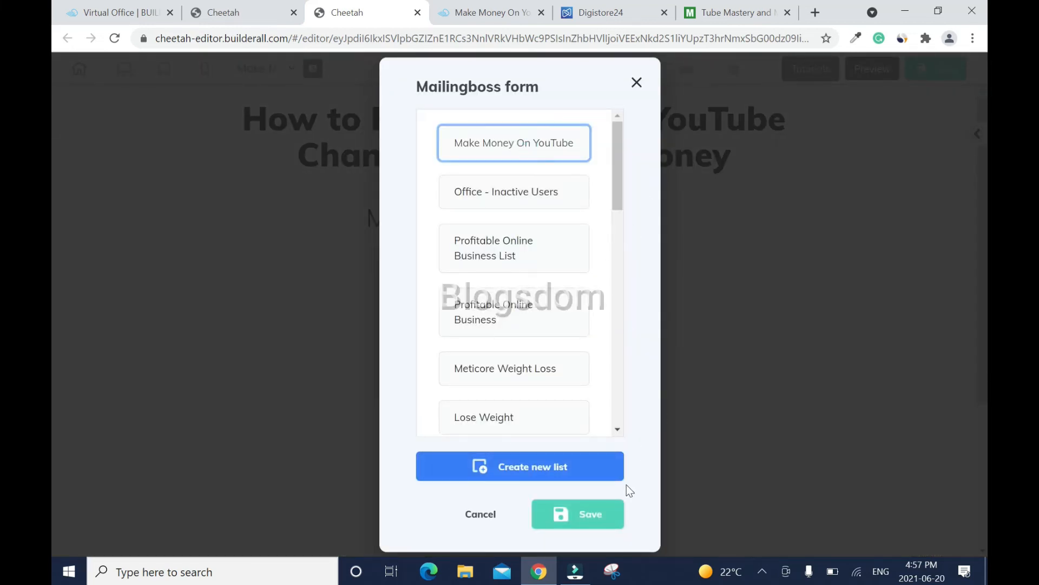
{"action": "left_click", "coordinate": [593, 516]}
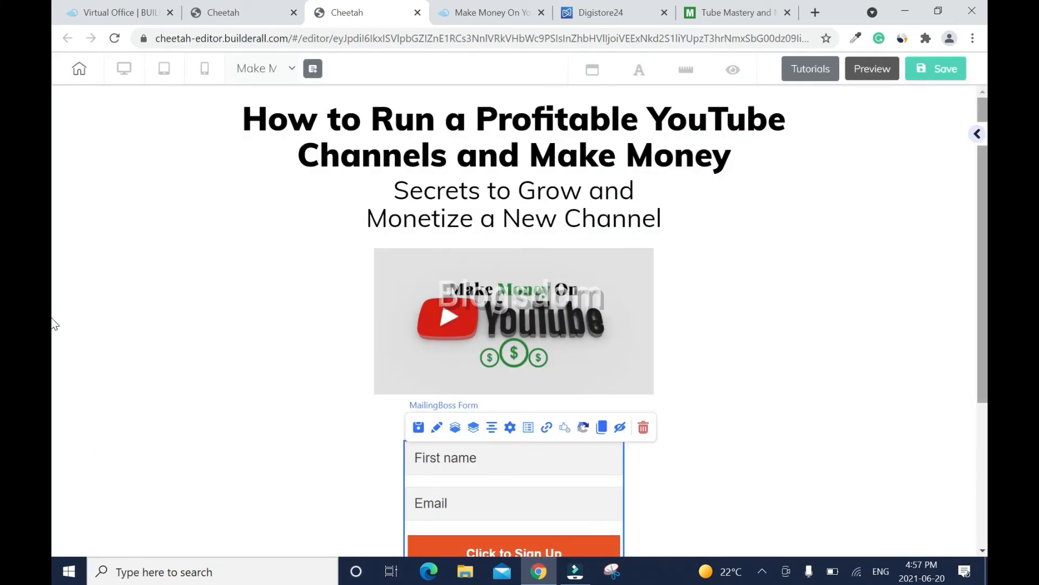
- Widen the sign-up form and centre it on the page below the image
{"action": "scroll", "coordinate": [54, 347], "scroll_direction": "down", "scroll_amount": 2}
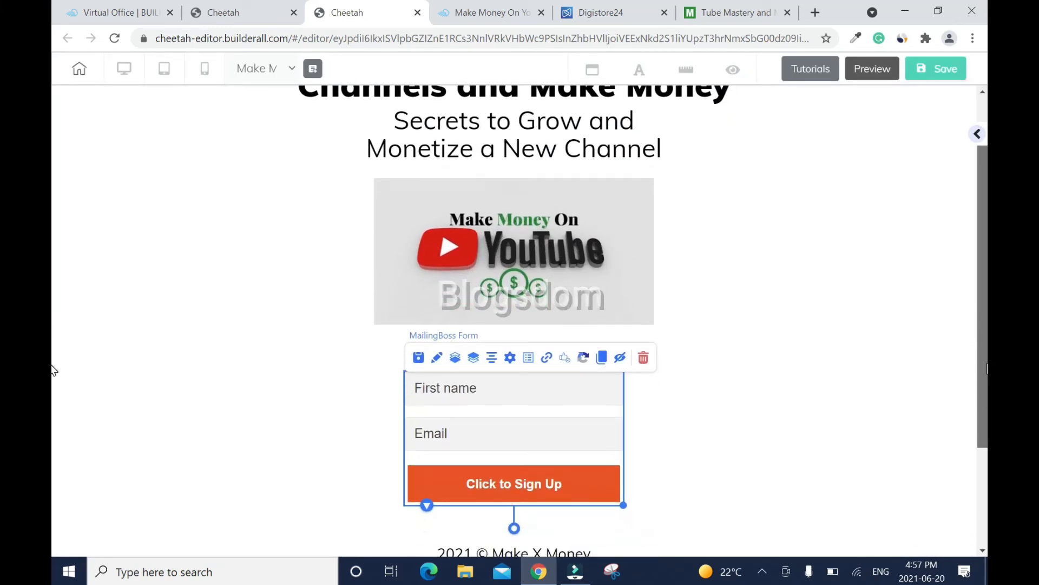
{"action": "scroll", "coordinate": [53, 369], "scroll_direction": "down", "scroll_amount": 1}
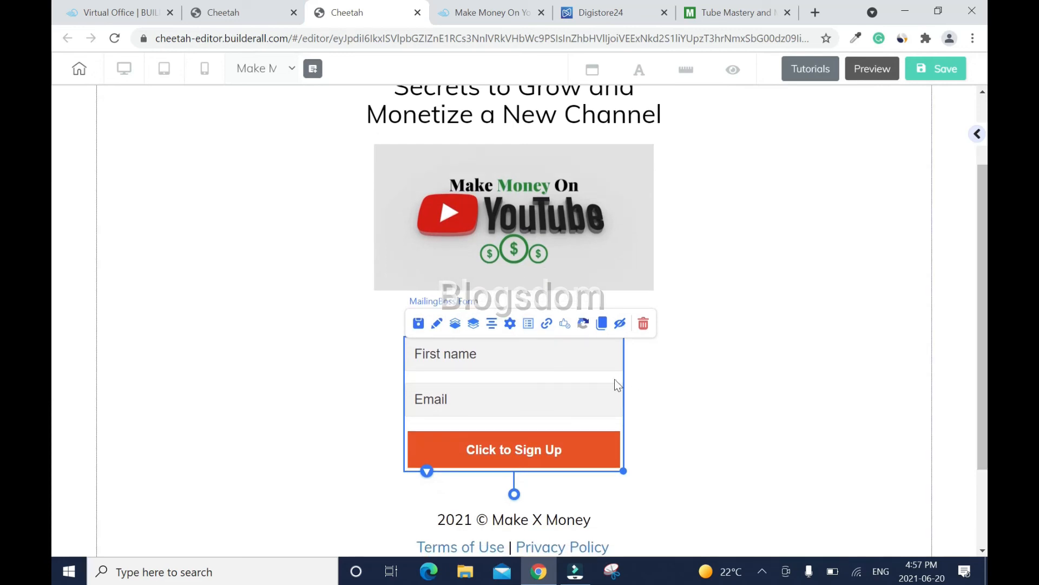
{"action": "left_click", "coordinate": [693, 379]}
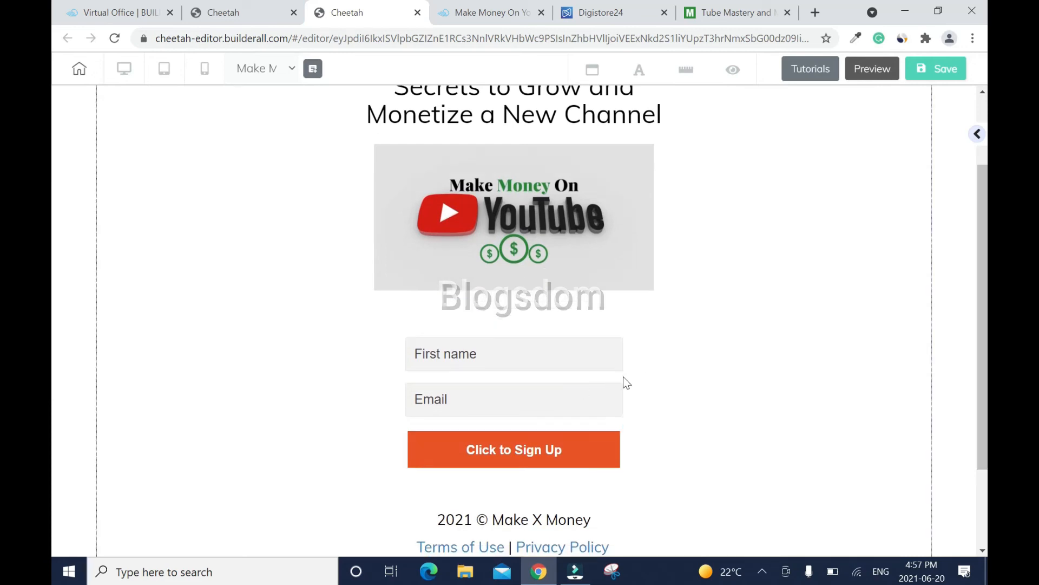
{"action": "left_click", "coordinate": [594, 381]}
{"action": "left_click_drag", "start_coordinate": [623, 470], "coordinate": [767, 457]}
{"action": "left_click_drag", "start_coordinate": [726, 415], "coordinate": [638, 404]}
{"action": "left_click", "coordinate": [409, 324]}
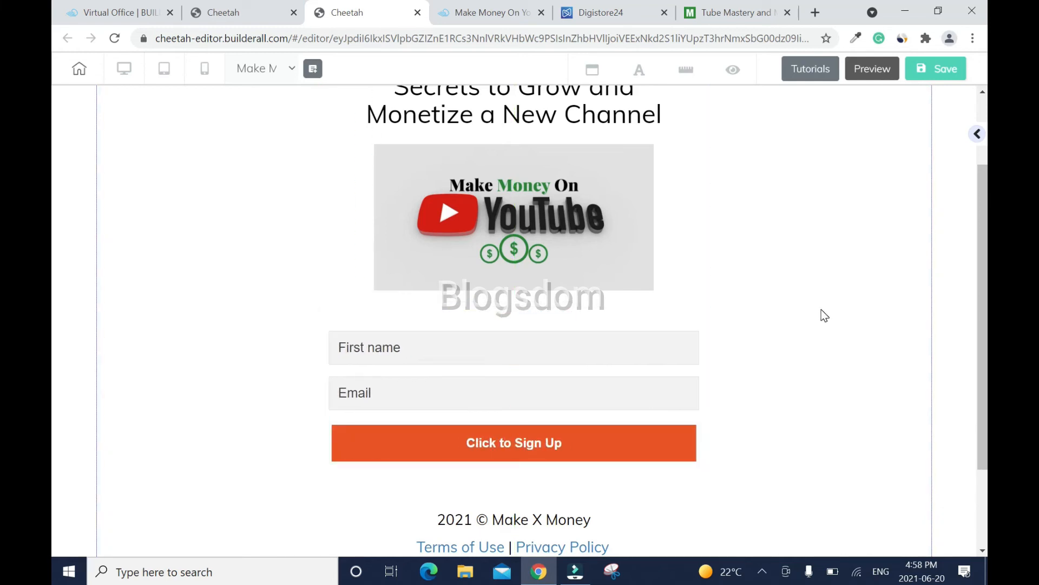
{"action": "left_click_drag", "start_coordinate": [977, 307], "coordinate": [985, 378]}
- Move the disclaimer, YouTube, Terms of Use | Privacy Policy and 2021 © Make X Money lines further down
{"action": "scroll", "coordinate": [518, 544], "scroll_direction": "down", "scroll_amount": 2}
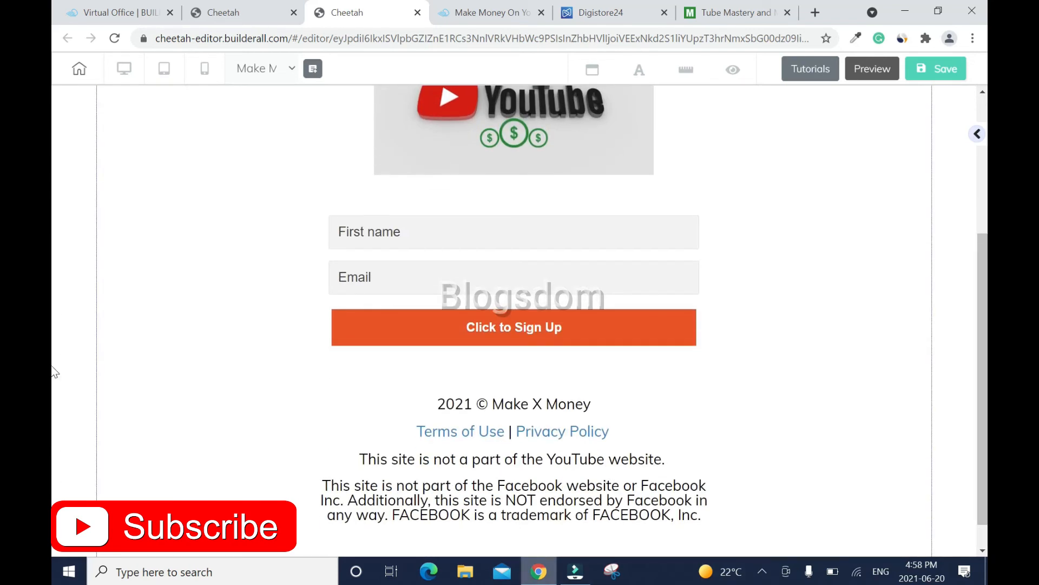
{"action": "scroll", "coordinate": [541, 487], "scroll_direction": "down", "scroll_amount": 1}
{"action": "left_click_drag", "start_coordinate": [658, 429], "coordinate": [660, 498]}
{"action": "left_click_drag", "start_coordinate": [564, 396], "coordinate": [563, 463]}
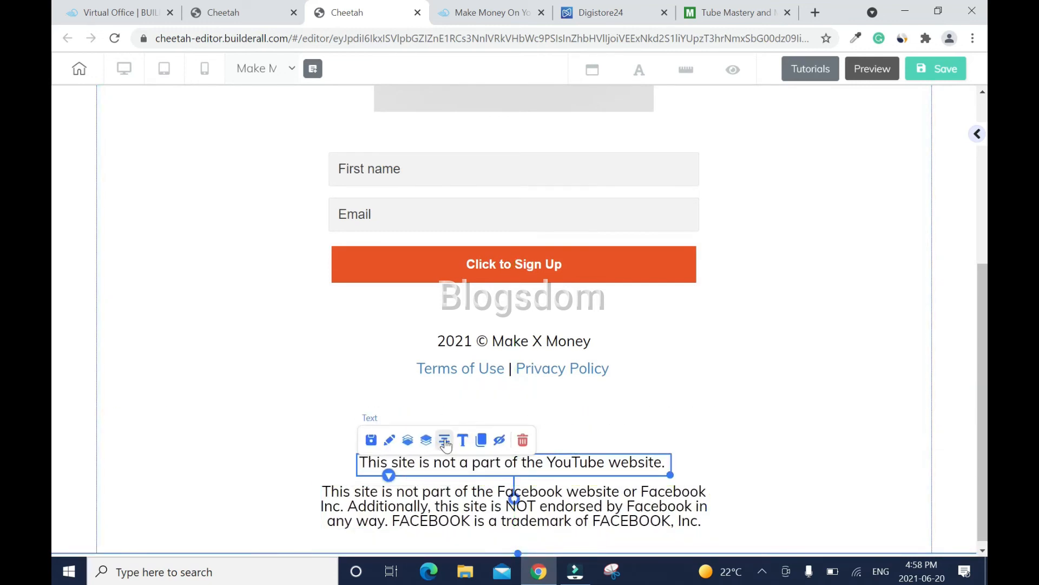
{"action": "left_click", "coordinate": [728, 441]}
{"action": "left_click_drag", "start_coordinate": [575, 378], "coordinate": [574, 445]}
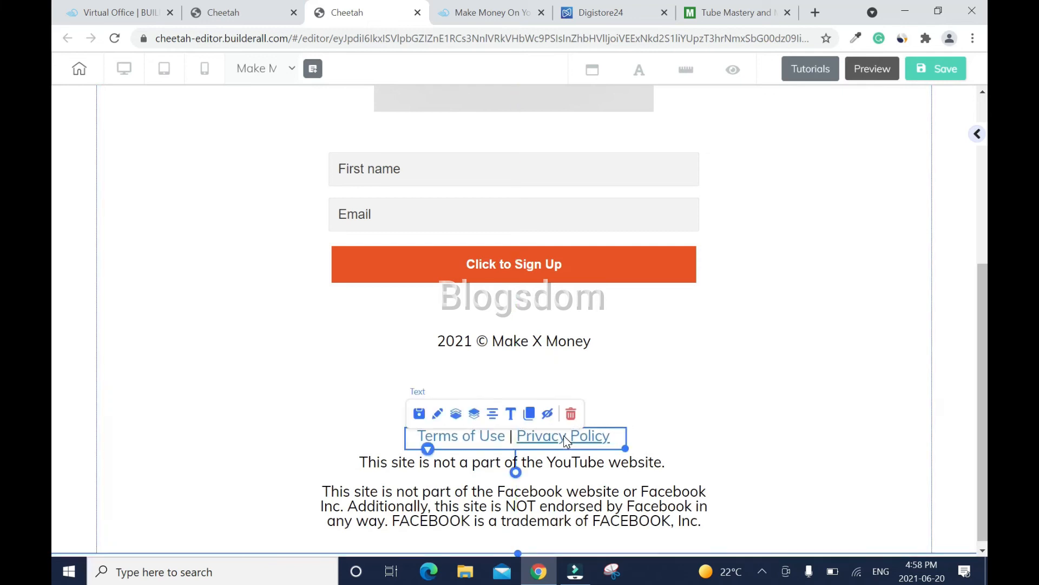
{"action": "left_click", "coordinate": [818, 382]}
{"action": "left_click_drag", "start_coordinate": [580, 343], "coordinate": [574, 413]}
{"action": "left_click", "coordinate": [721, 390]}
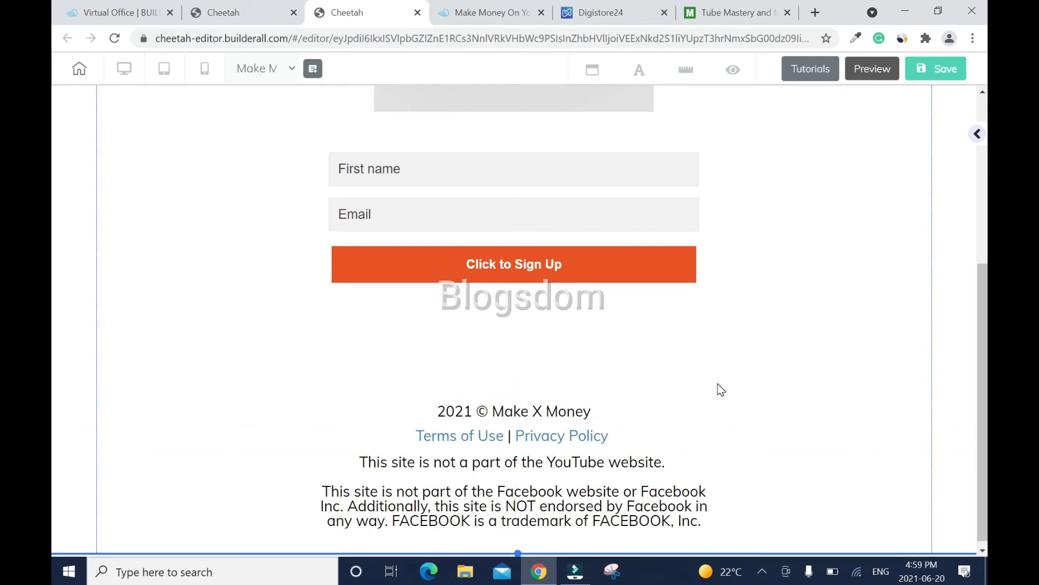
{"action": "left_click_drag", "start_coordinate": [981, 344], "coordinate": [979, 259]}
{"action": "scroll", "coordinate": [540, 323], "scroll_direction": "down", "scroll_amount": 3}
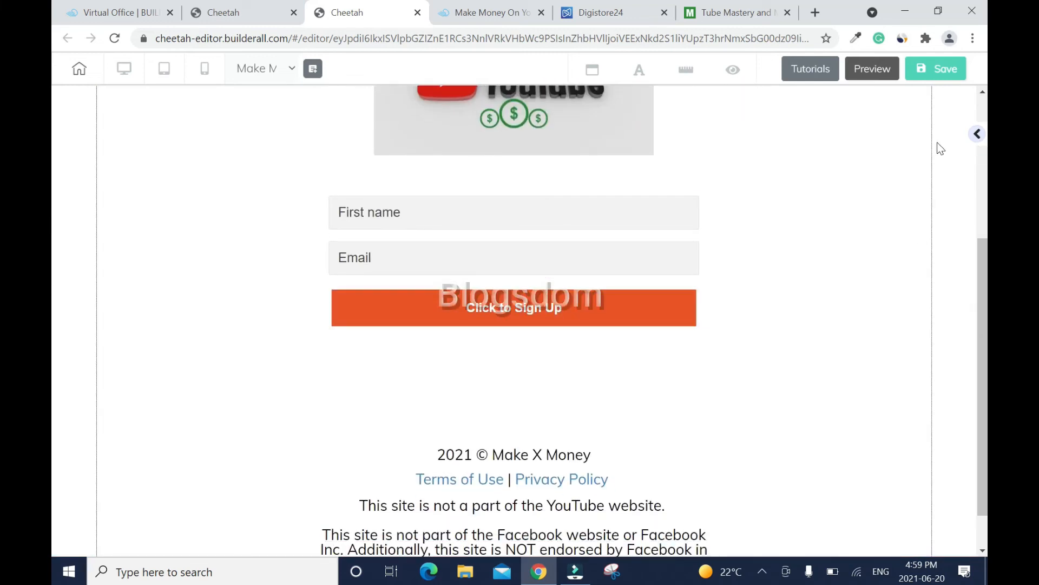
{"action": "left_click", "coordinate": [977, 134]}
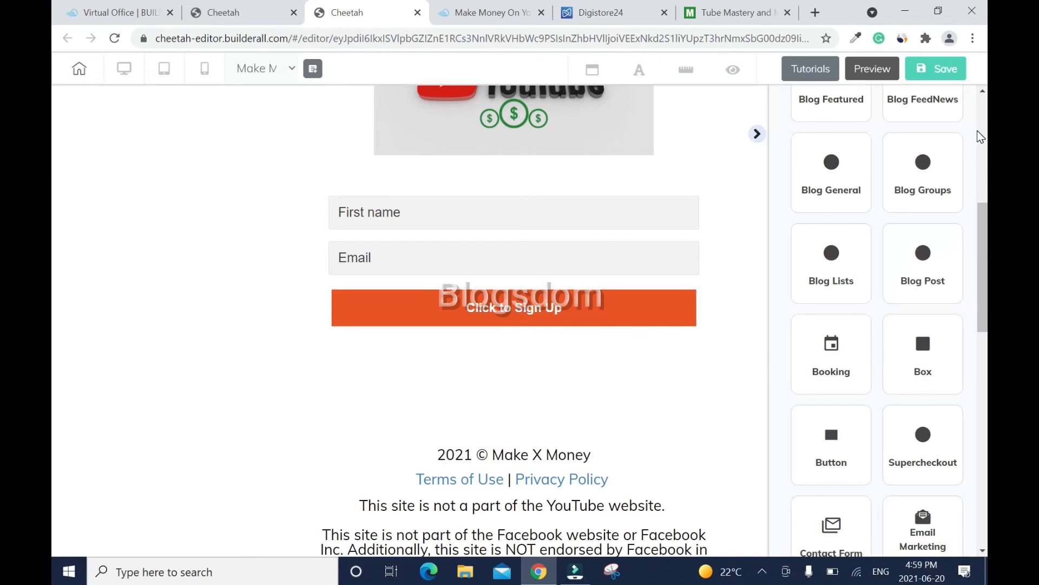
- Duplicate the 2021 © Make X Money line and place the copy below the sign-up button
{"action": "left_click", "coordinate": [757, 135]}
{"action": "left_click", "coordinate": [553, 457]}
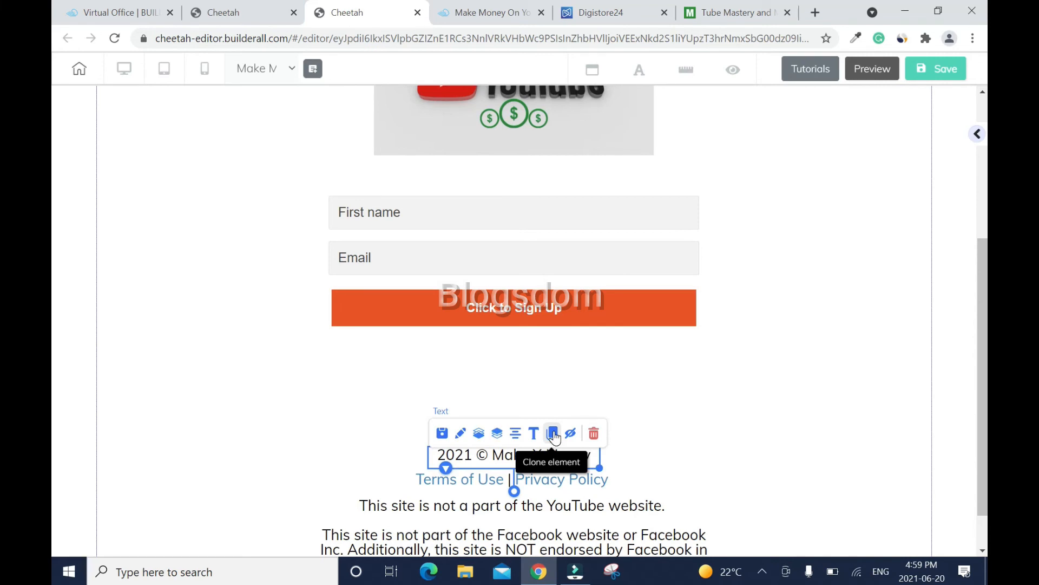
{"action": "left_click", "coordinate": [553, 433]}
{"action": "scroll", "coordinate": [728, 464], "scroll_direction": "down", "scroll_amount": 5}
{"action": "left_click_drag", "start_coordinate": [608, 440], "coordinate": [532, 313]}
- Replace the copy's text with 'Email address is 100% protected!', widen it to one line, and save
{"action": "double_click", "coordinate": [532, 313]}
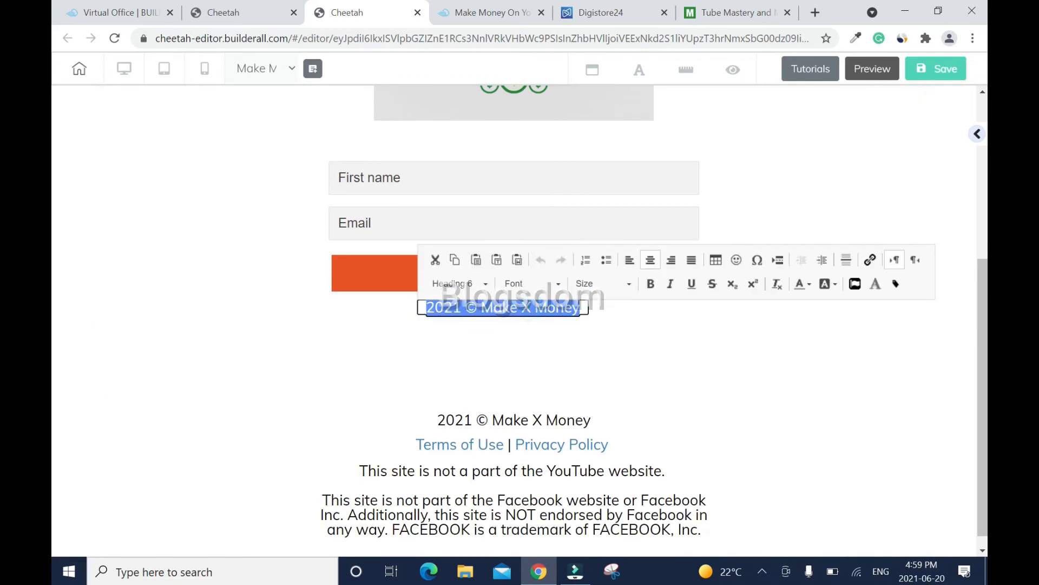
{"action": "key", "text": "BackSpace"}
{"action": "type", "text": "Ema"}
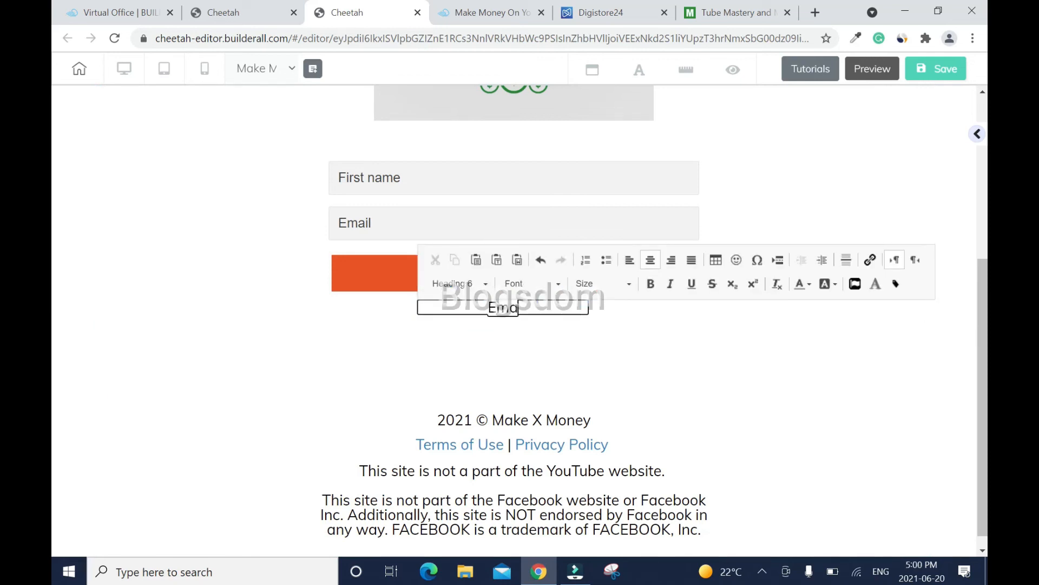
{"action": "type", "text": "il address i"}
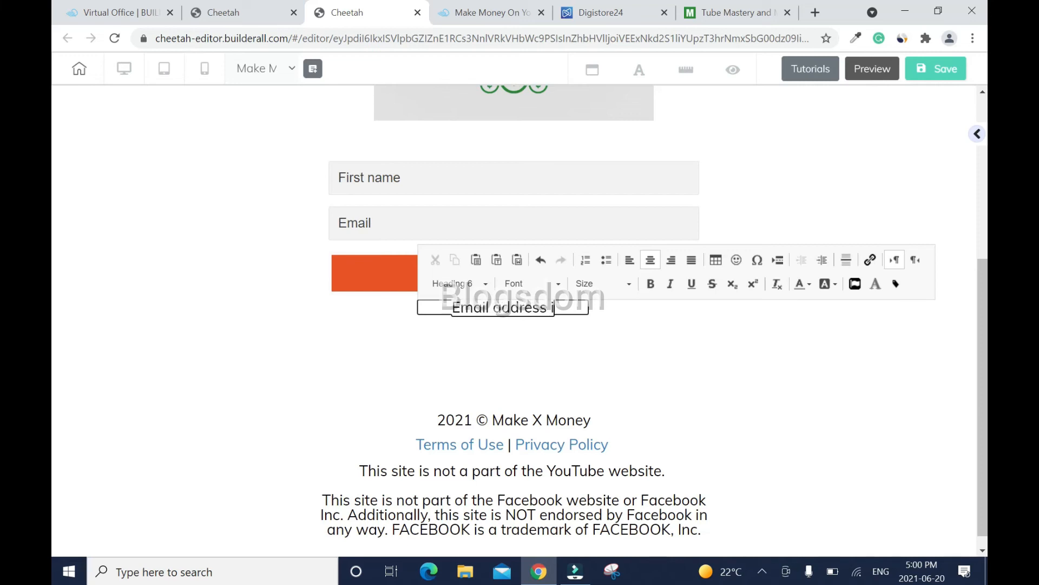
{"action": "type", "text": "s 100% protected!"}
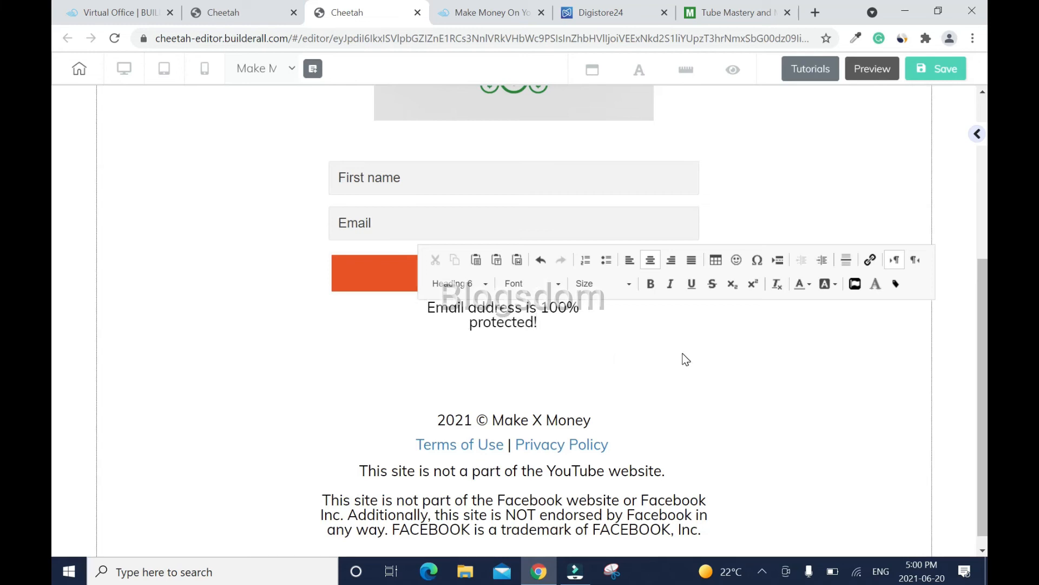
{"action": "left_click", "coordinate": [686, 360]}
{"action": "left_click", "coordinate": [576, 317]}
{"action": "left_click_drag", "start_coordinate": [587, 332], "coordinate": [654, 320]}
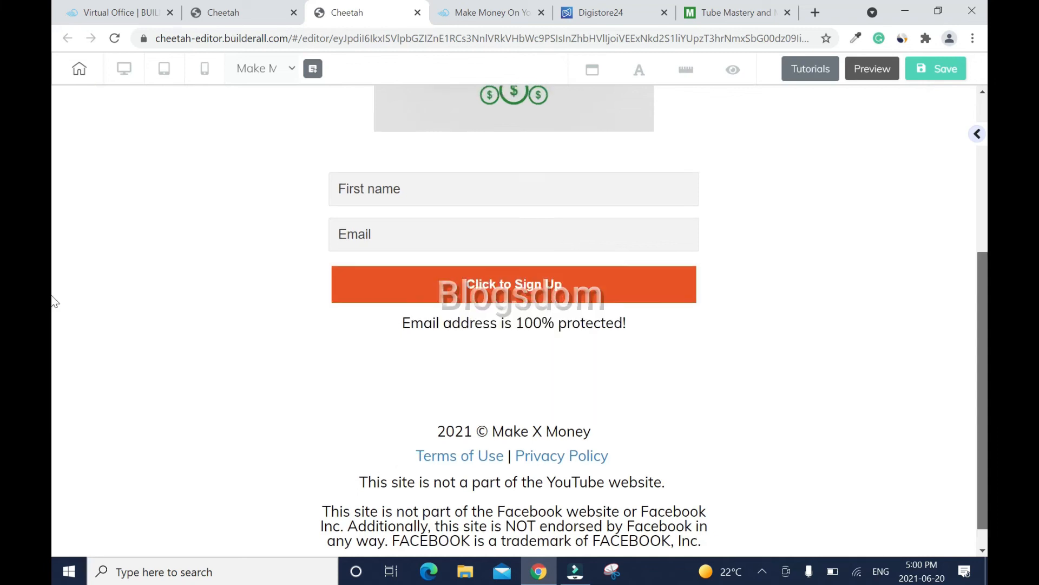
{"action": "scroll", "coordinate": [54, 302], "scroll_direction": "up", "scroll_amount": 2}
{"action": "scroll", "coordinate": [54, 264], "scroll_direction": "up", "scroll_amount": 2}
{"action": "left_click", "coordinate": [935, 68]}
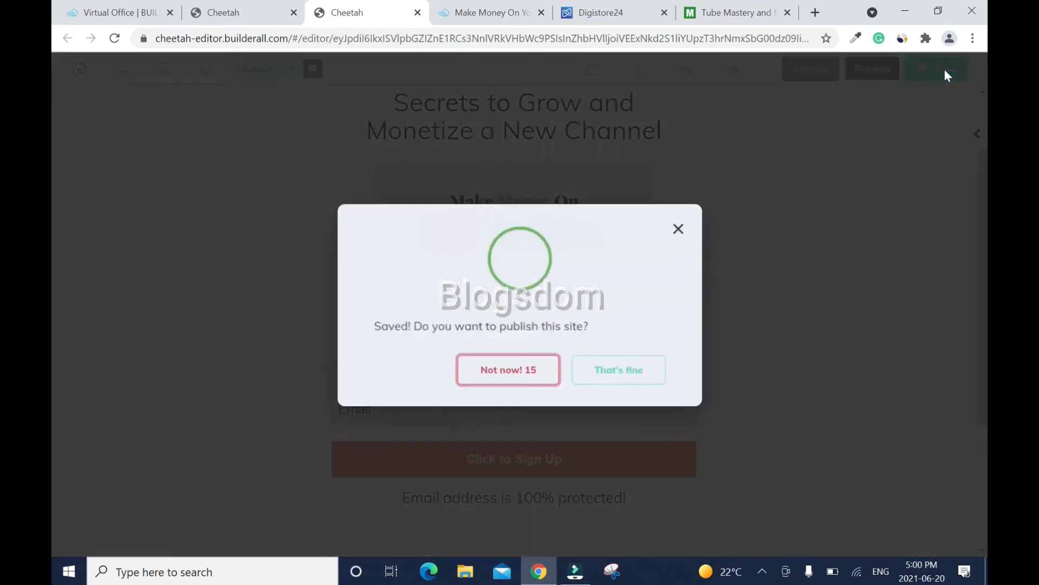
- Confirm publishing to makexmoney.com, close the 'It's Done!' dialog, and select the sign-up form
{"action": "left_click", "coordinate": [617, 379]}
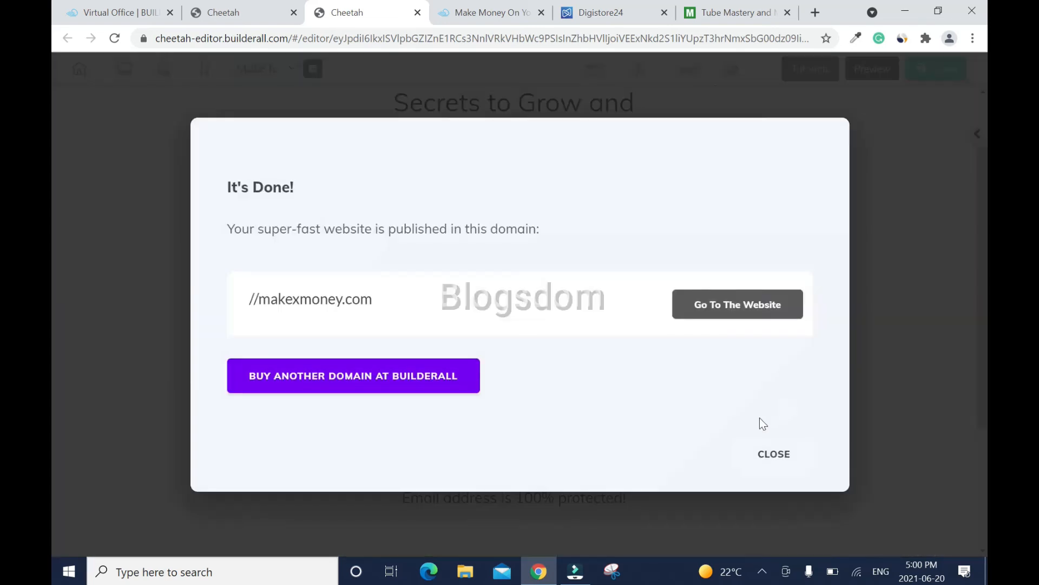
{"action": "left_click", "coordinate": [776, 455]}
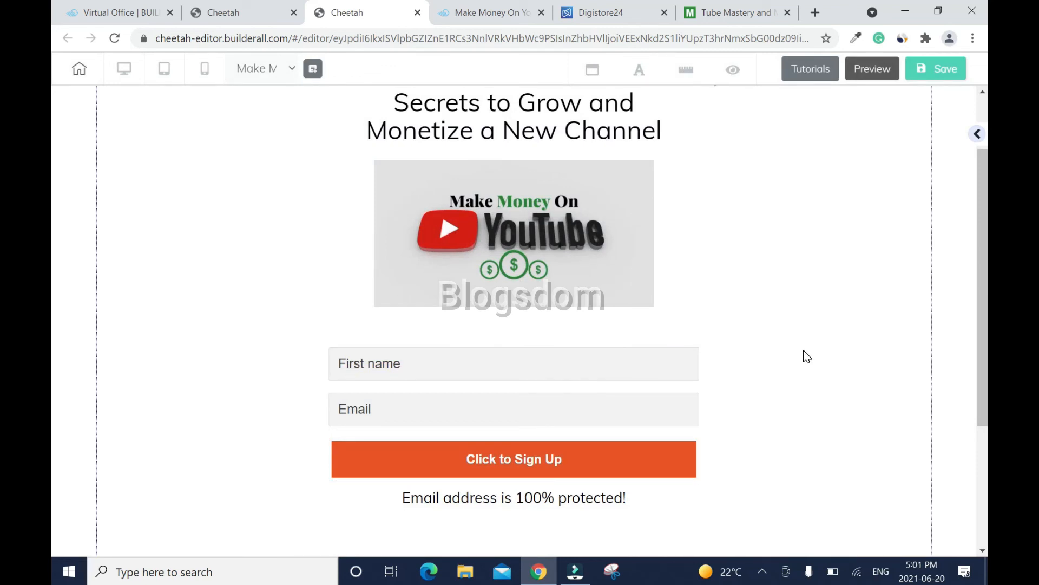
{"action": "left_click", "coordinate": [603, 364]}
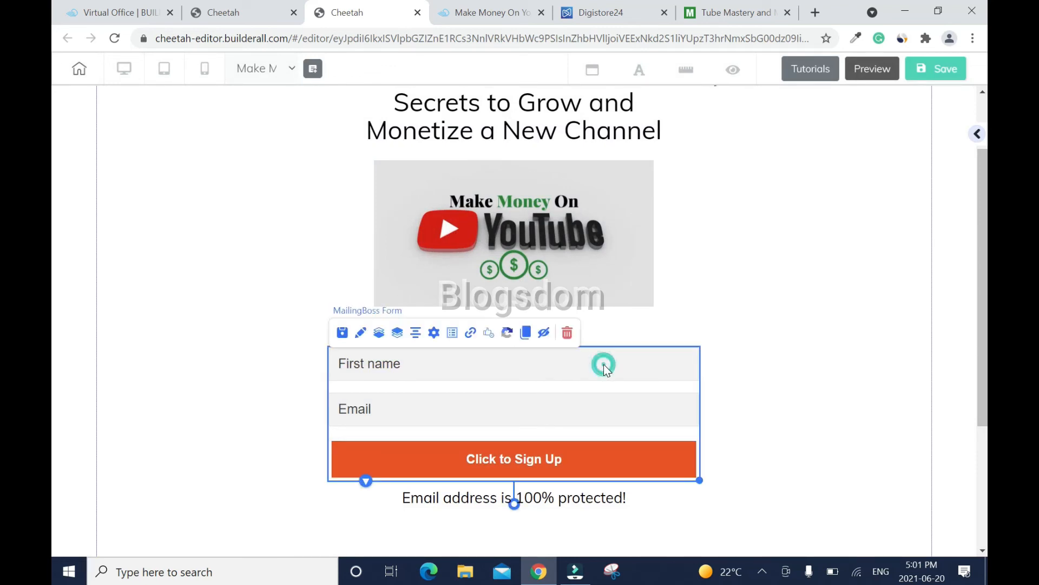
- Point the form's Subscribe pending redirect to the pasted Digistore24 offer URL
{"action": "left_click", "coordinate": [470, 334]}
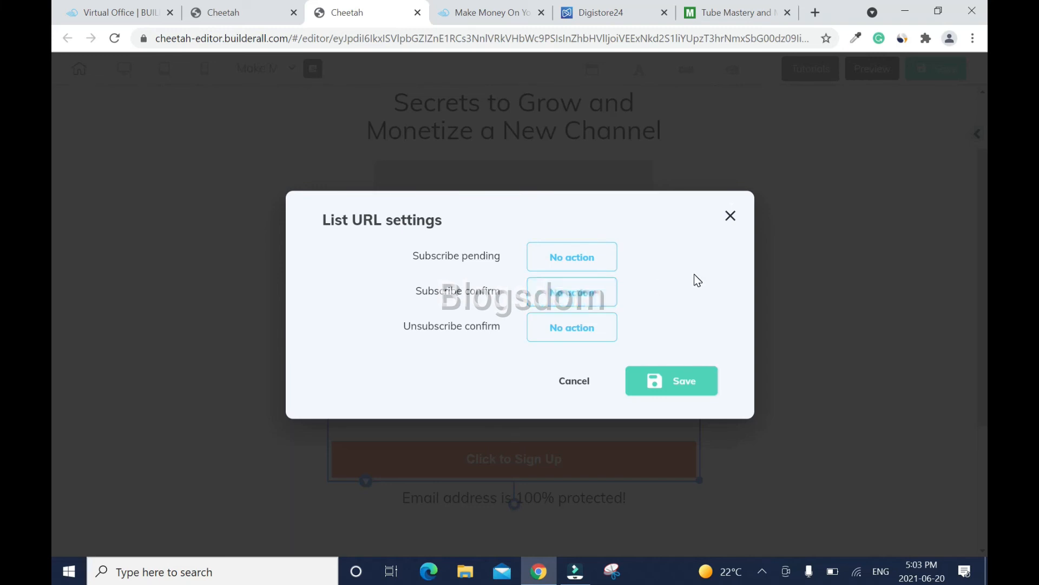
{"action": "left_click", "coordinate": [590, 261]}
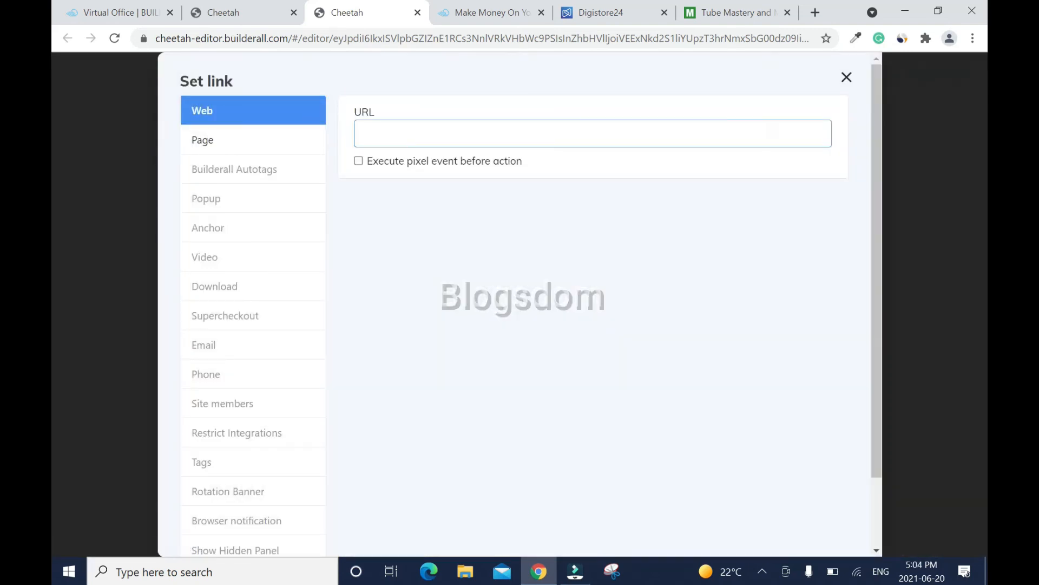
{"action": "key", "text": "ctrl+v"}
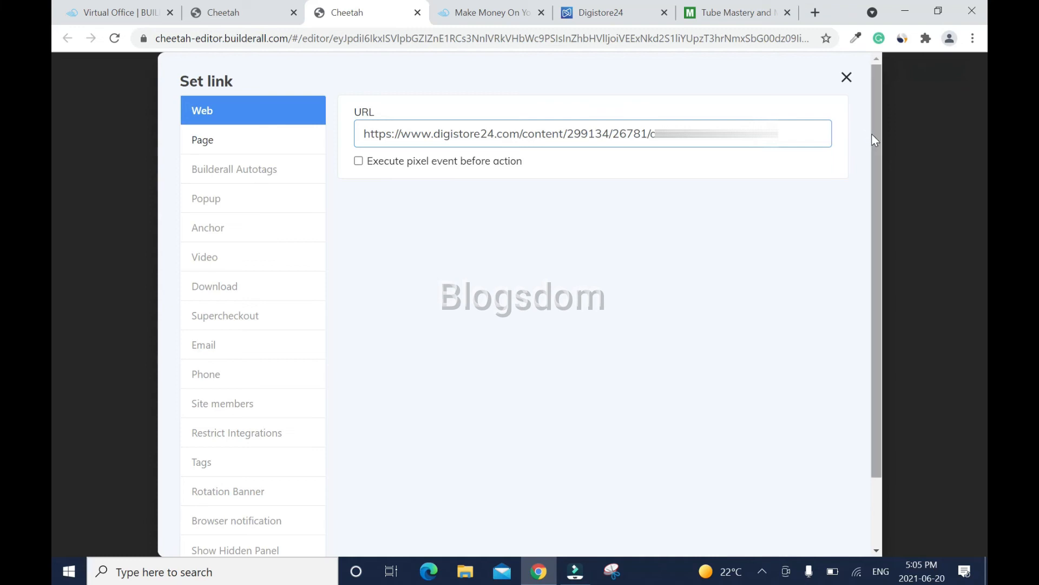
{"action": "left_click_drag", "start_coordinate": [877, 141], "coordinate": [873, 256]}
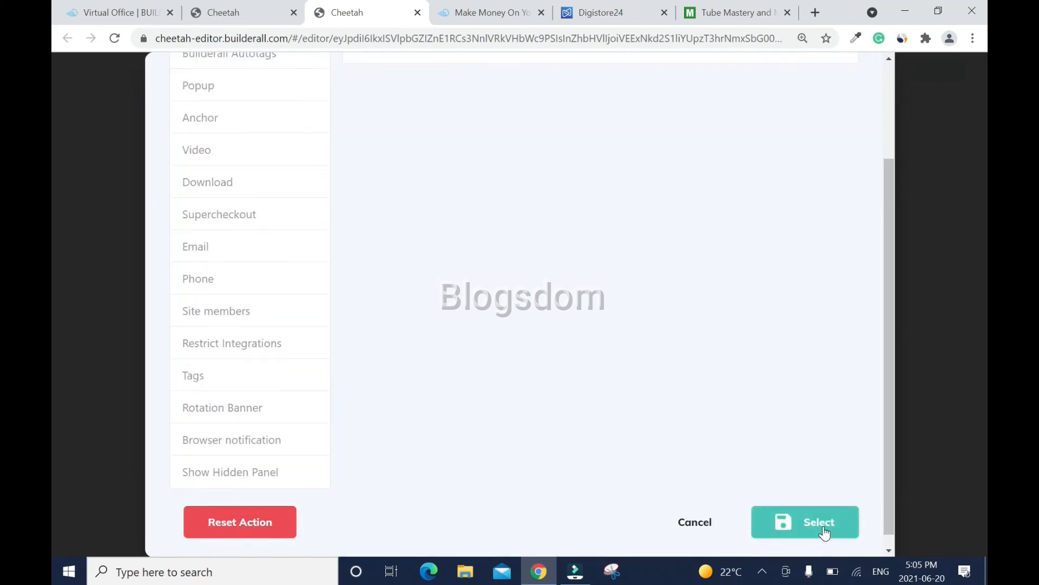
{"action": "left_click", "coordinate": [822, 531]}
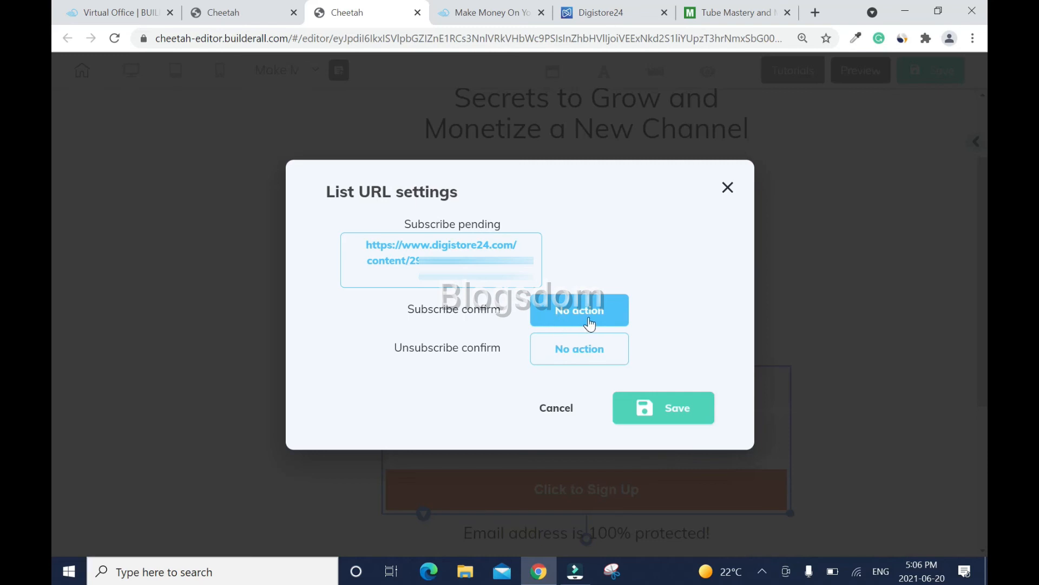
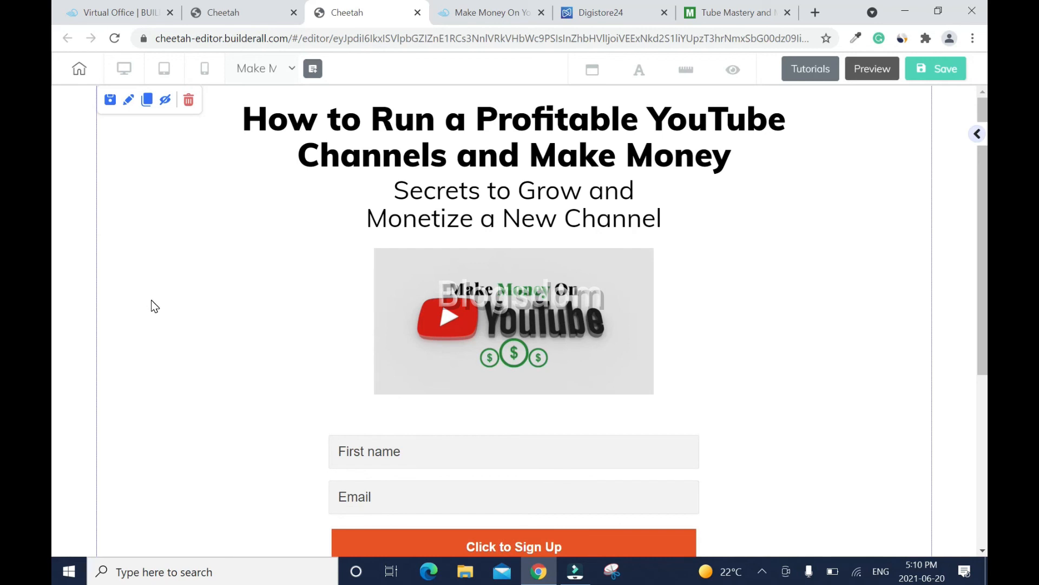
- In mobile view, move the headline block up to the very top of the page
{"action": "left_click", "coordinate": [206, 68]}
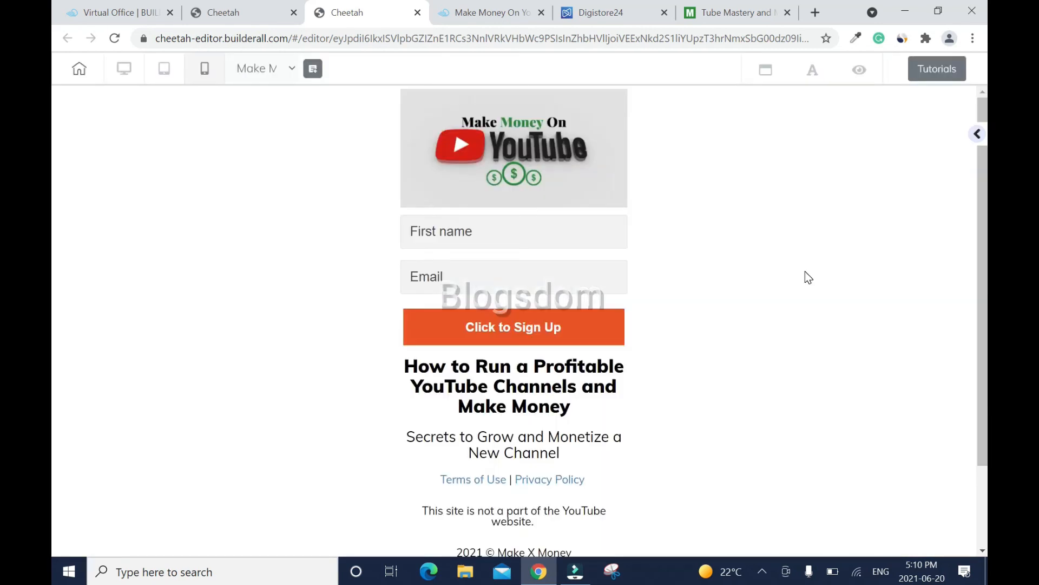
{"action": "left_click", "coordinate": [576, 385]}
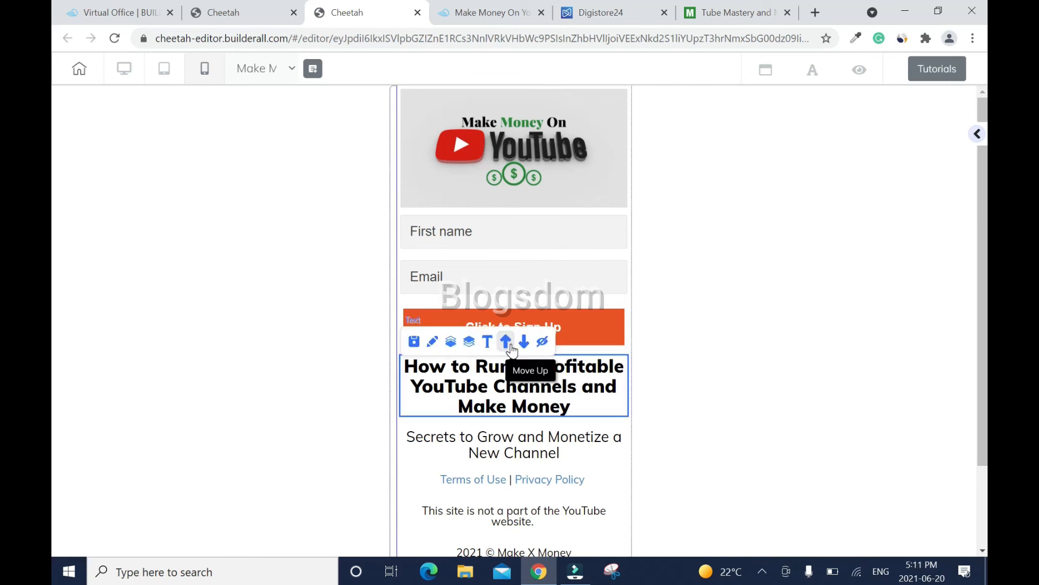
{"action": "left_click", "coordinate": [512, 350]}
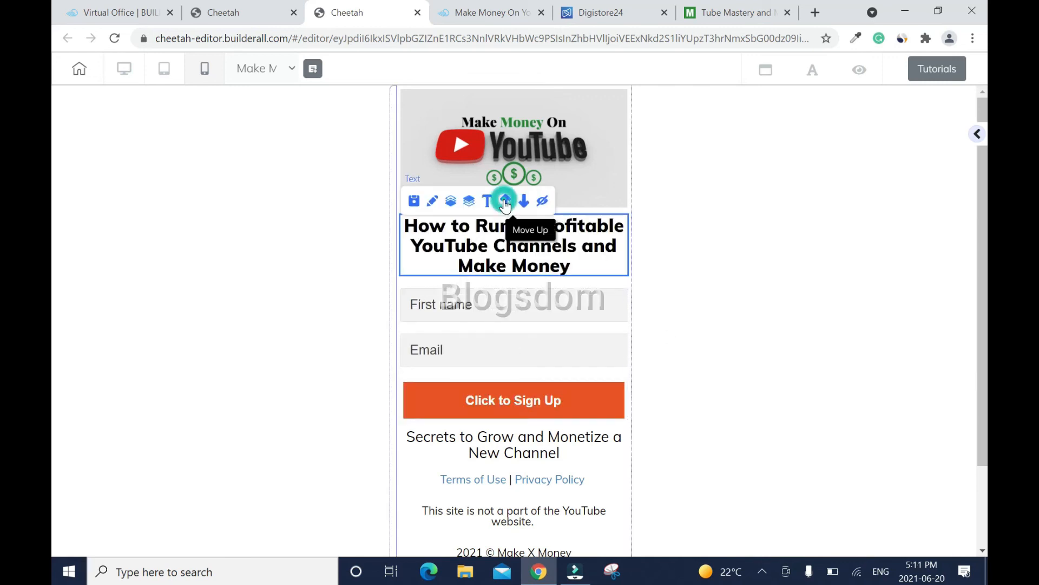
{"action": "left_click", "coordinate": [506, 204]}
- Reposition the subtitle so it sits directly below the image
{"action": "left_click", "coordinate": [538, 450]}
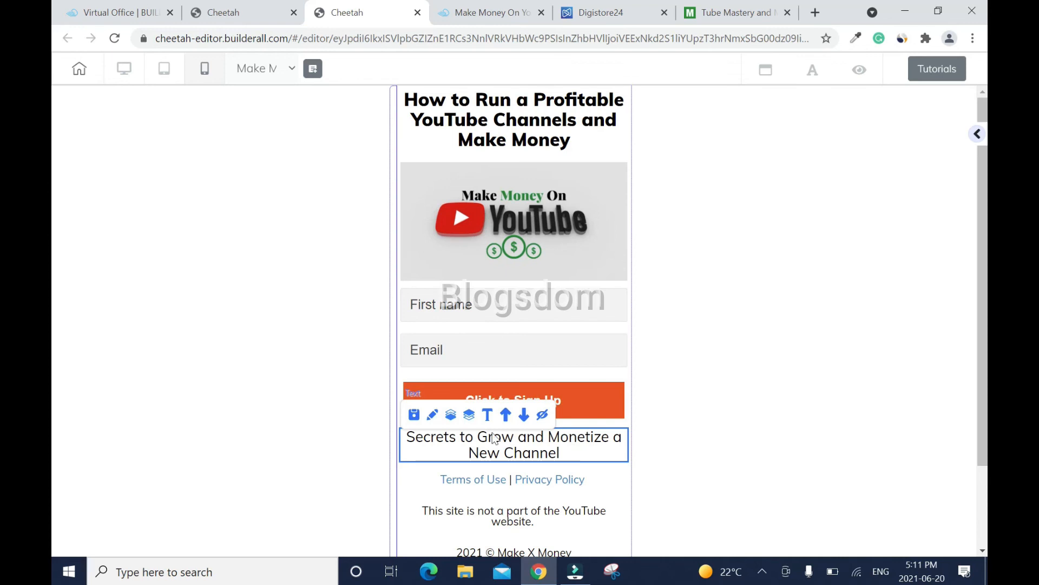
{"action": "left_click", "coordinate": [507, 415]}
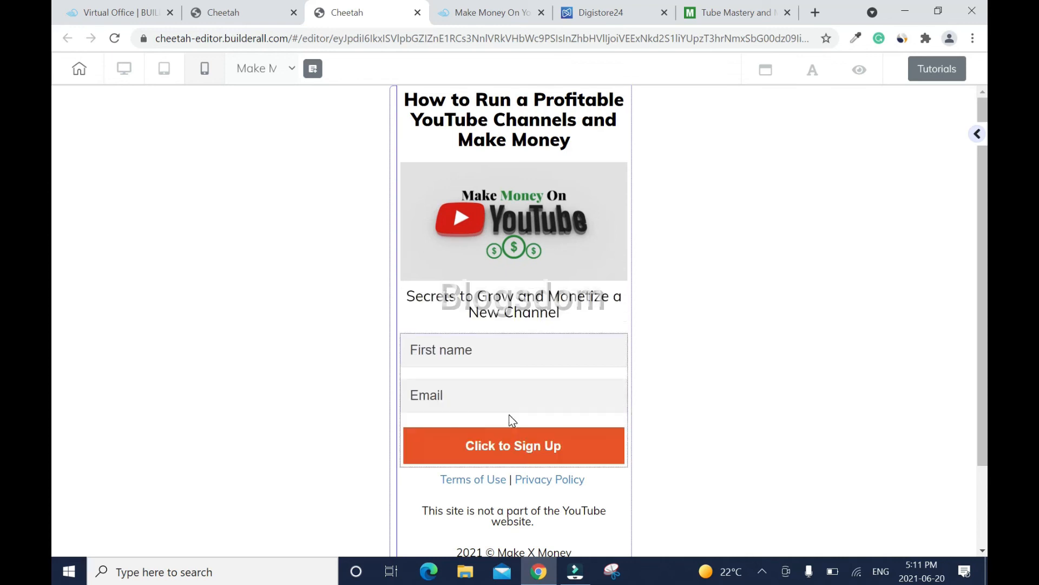
{"action": "left_click", "coordinate": [507, 275]}
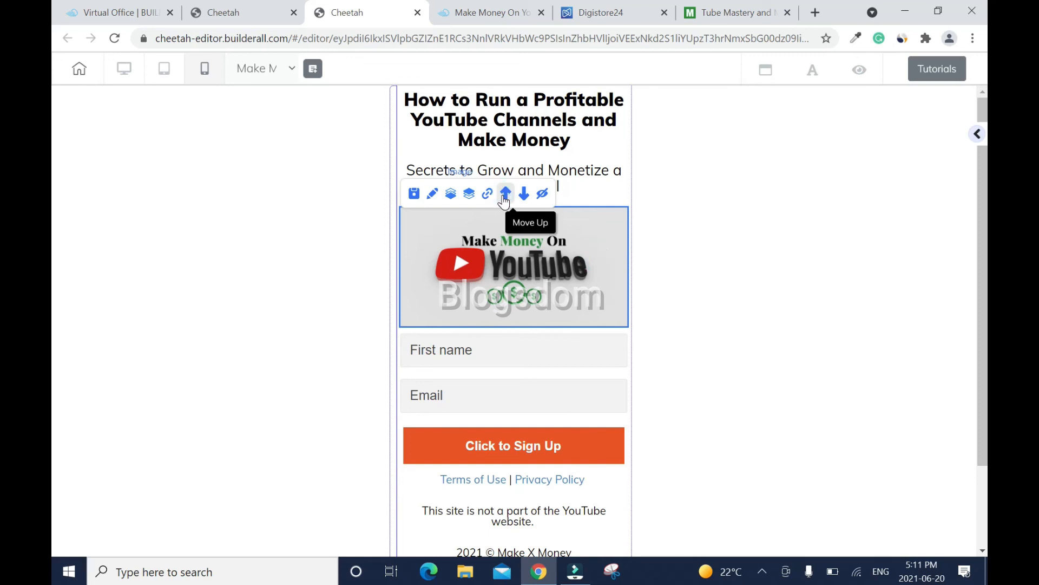
{"action": "left_click", "coordinate": [504, 195]}
{"action": "left_click", "coordinate": [982, 550]}
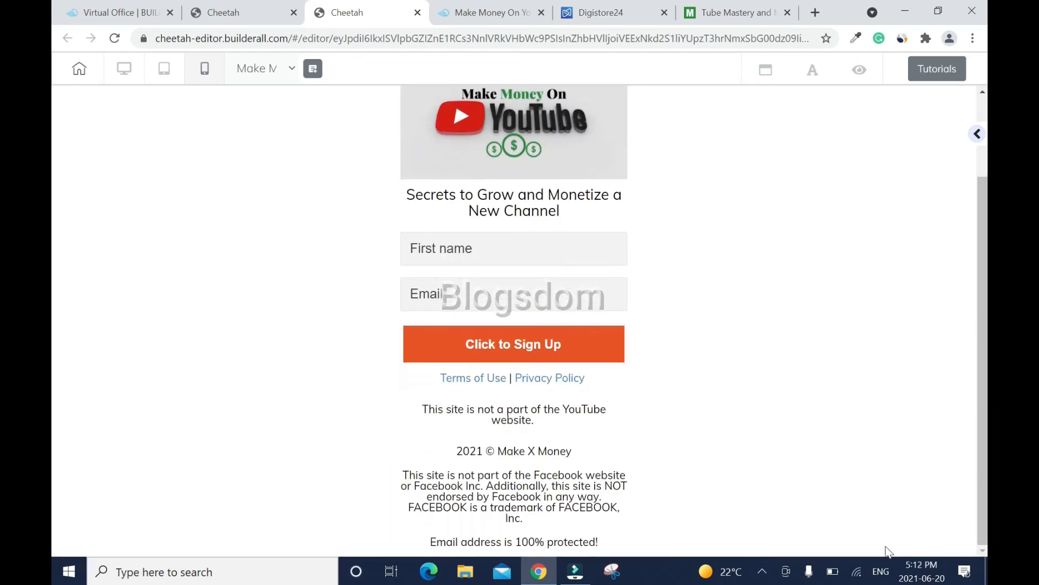
- Move the 'Email address is 100% protected!' note up above the footer disclaimers and policy links
{"action": "left_click", "coordinate": [582, 545]}
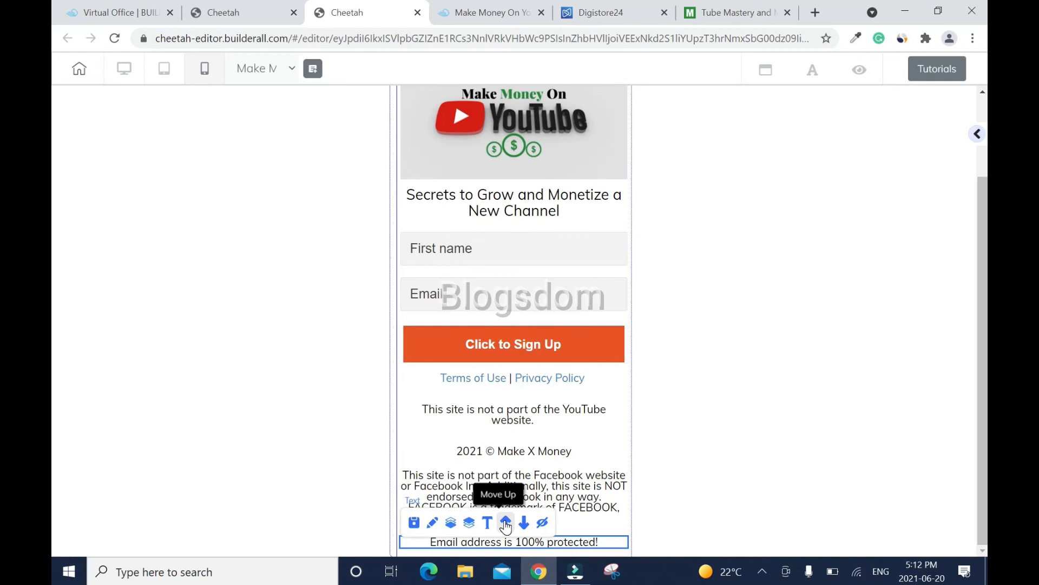
{"action": "left_click", "coordinate": [505, 523]}
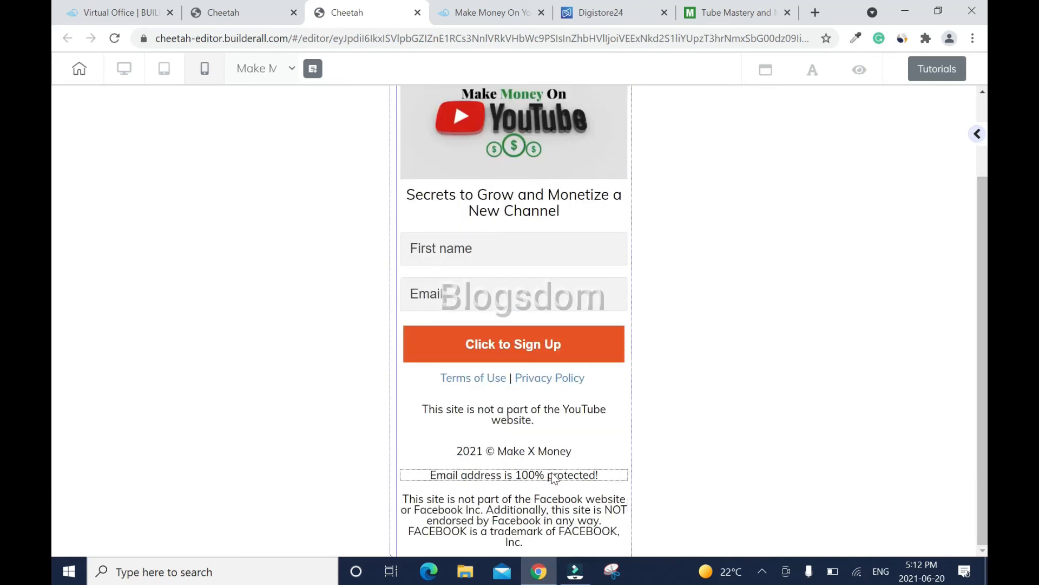
{"action": "left_click", "coordinate": [508, 455]}
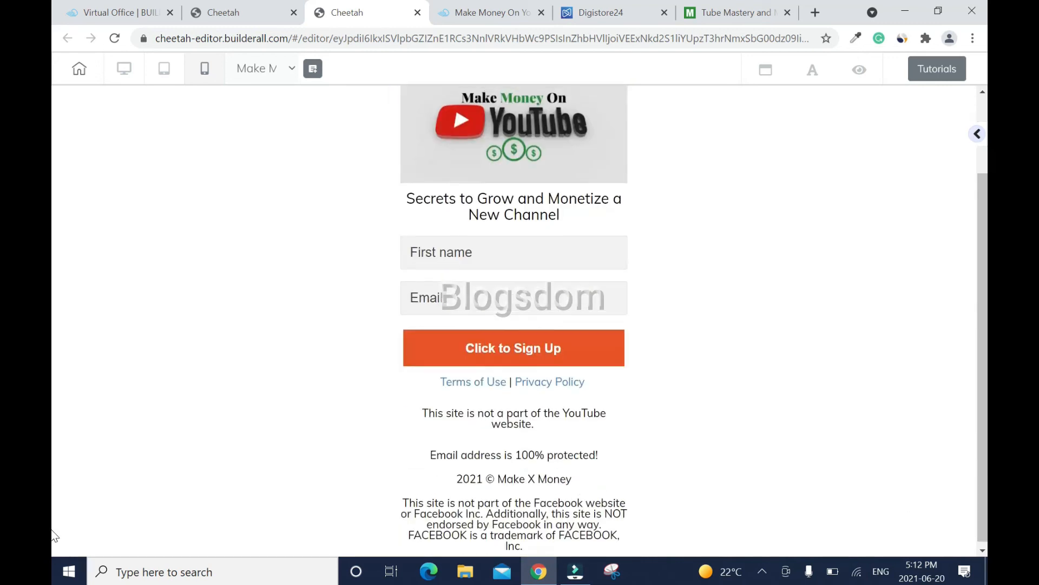
{"action": "left_click", "coordinate": [574, 458]}
{"action": "left_click", "coordinate": [507, 433]}
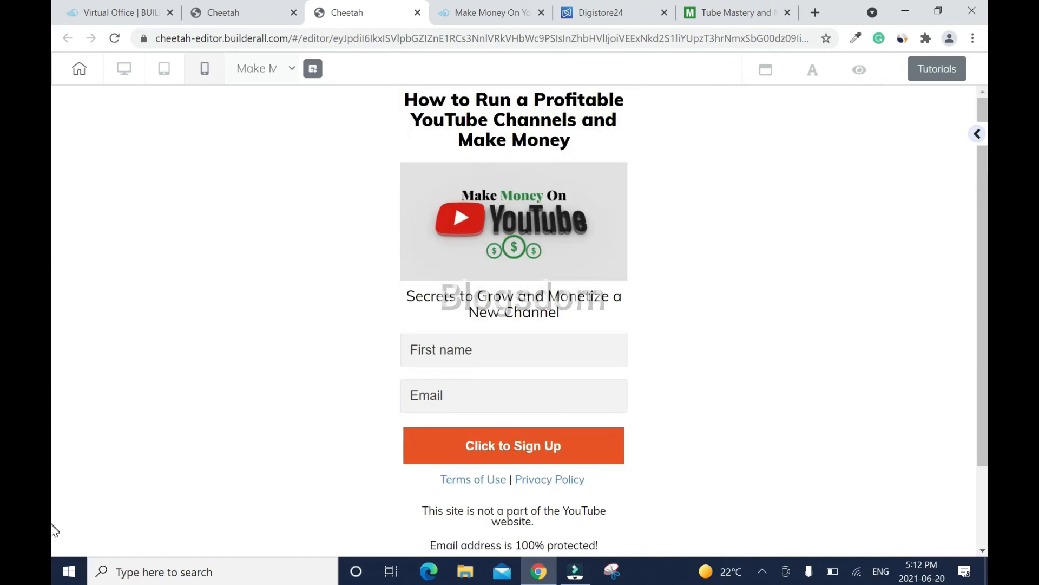
{"action": "left_click", "coordinate": [569, 461]}
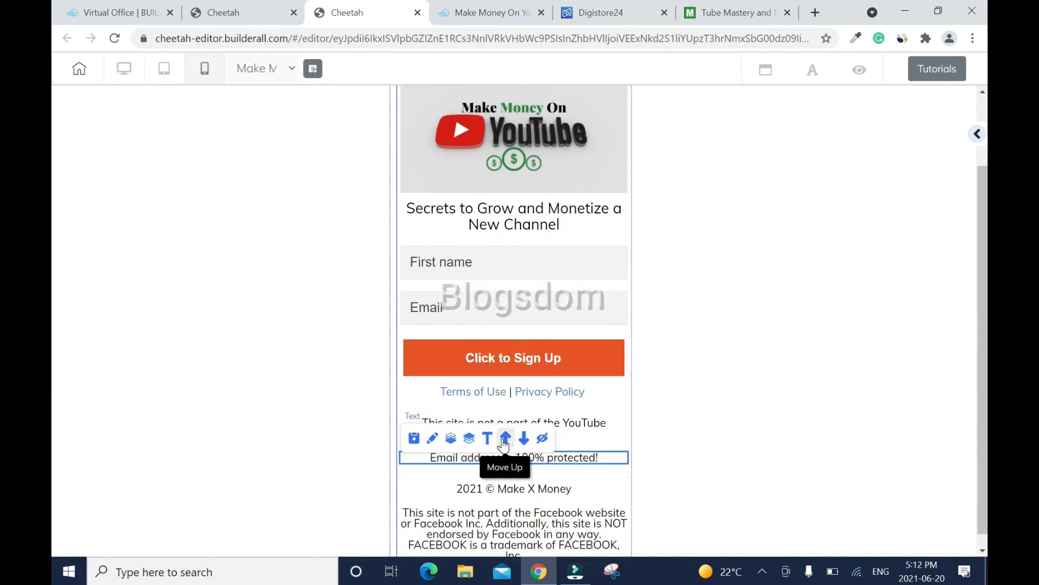
{"action": "left_click", "coordinate": [504, 443]}
{"action": "left_click", "coordinate": [607, 514]}
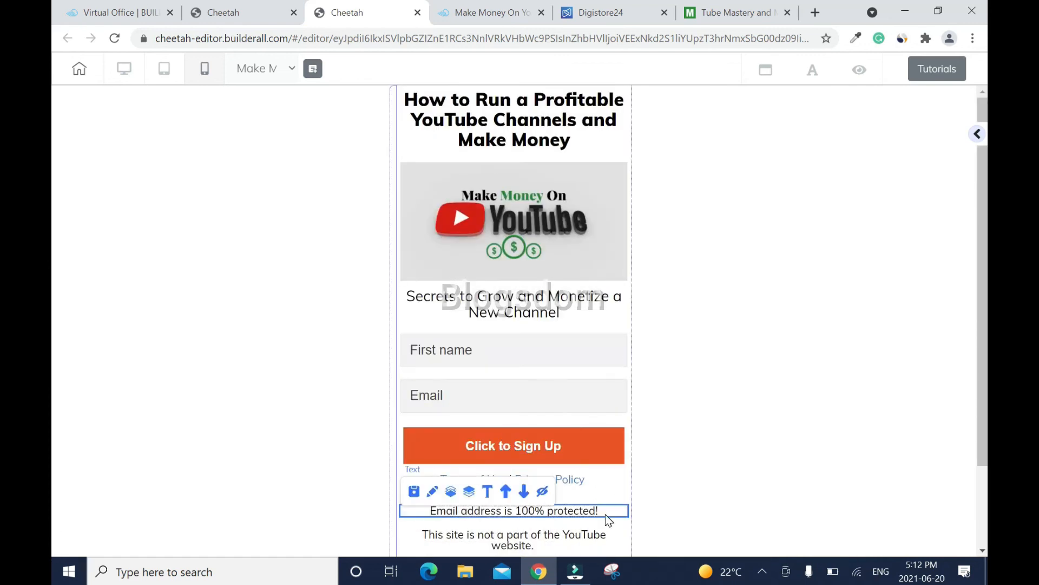
{"action": "left_click", "coordinate": [506, 494]}
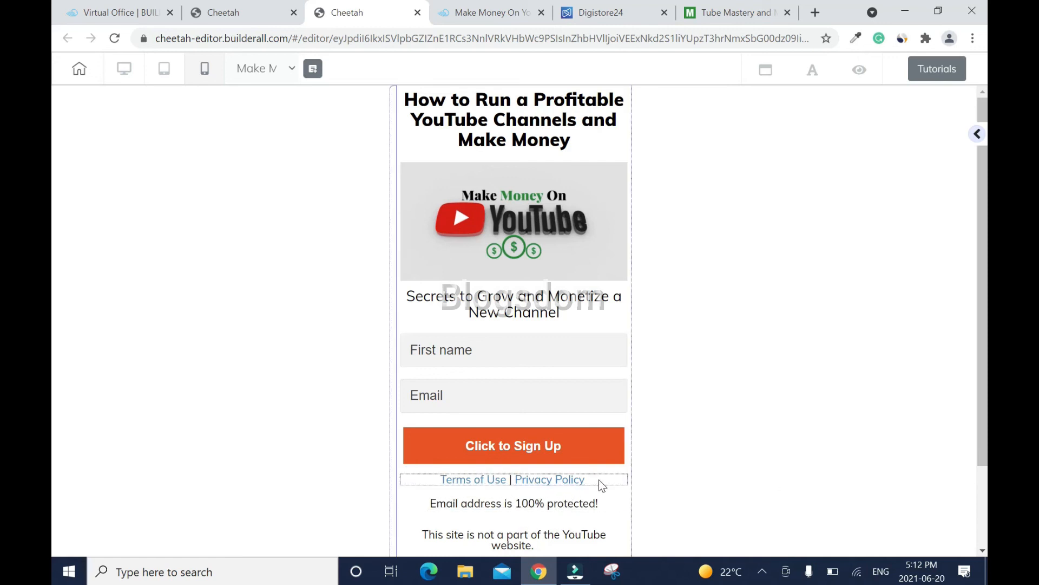
{"action": "left_click", "coordinate": [602, 485]}
{"action": "left_click", "coordinate": [509, 483]}
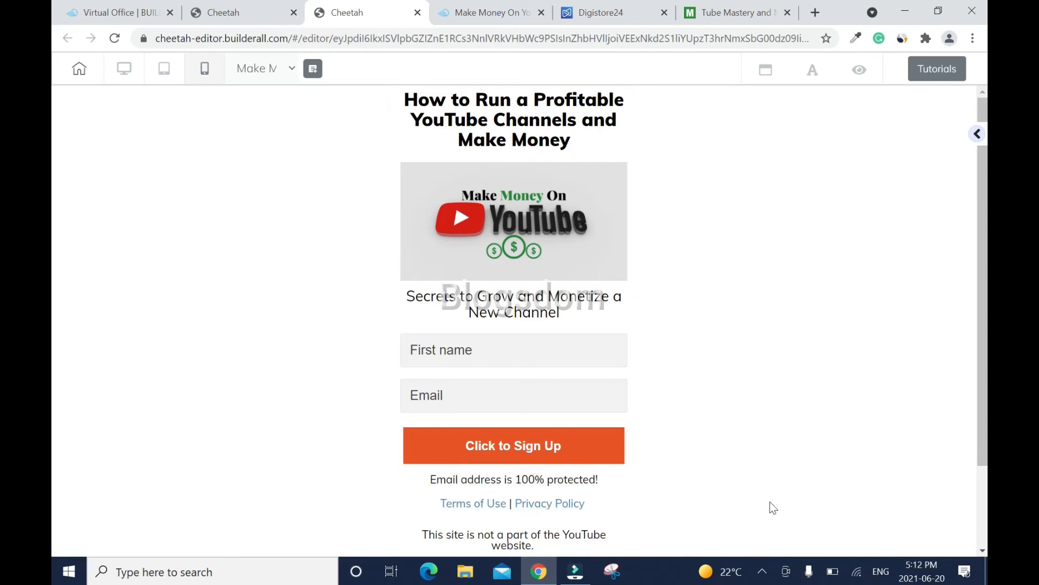
- Reorder the footer so the 2021 © Make X Money line sits above the YouTube disclaimer
{"action": "scroll", "coordinate": [772, 507], "scroll_direction": "down", "scroll_amount": 2}
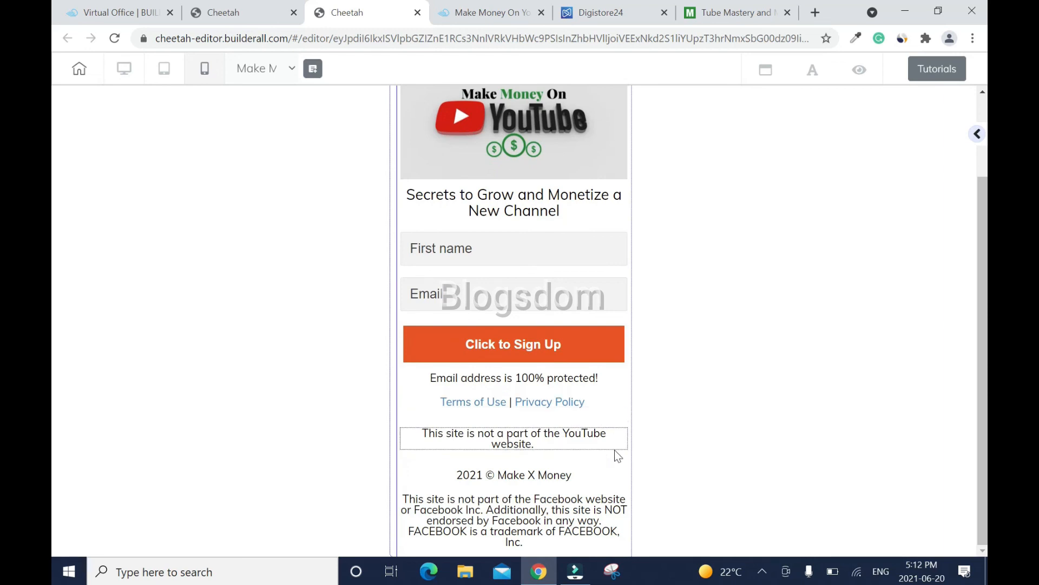
{"action": "left_click", "coordinate": [594, 444]}
{"action": "left_click", "coordinate": [523, 416]}
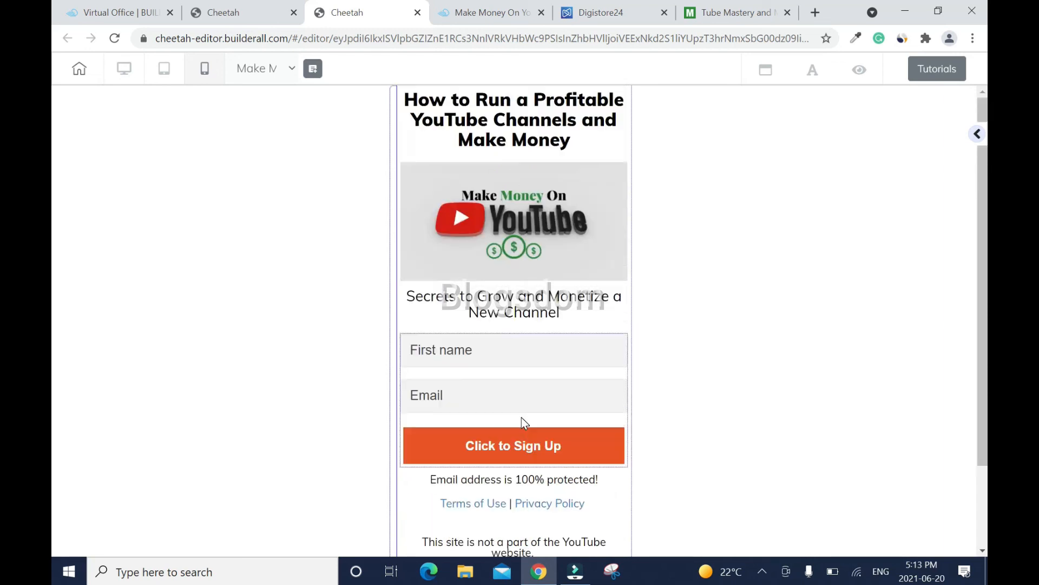
{"action": "scroll", "coordinate": [536, 433], "scroll_direction": "down", "scroll_amount": 2}
{"action": "left_click", "coordinate": [589, 449]}
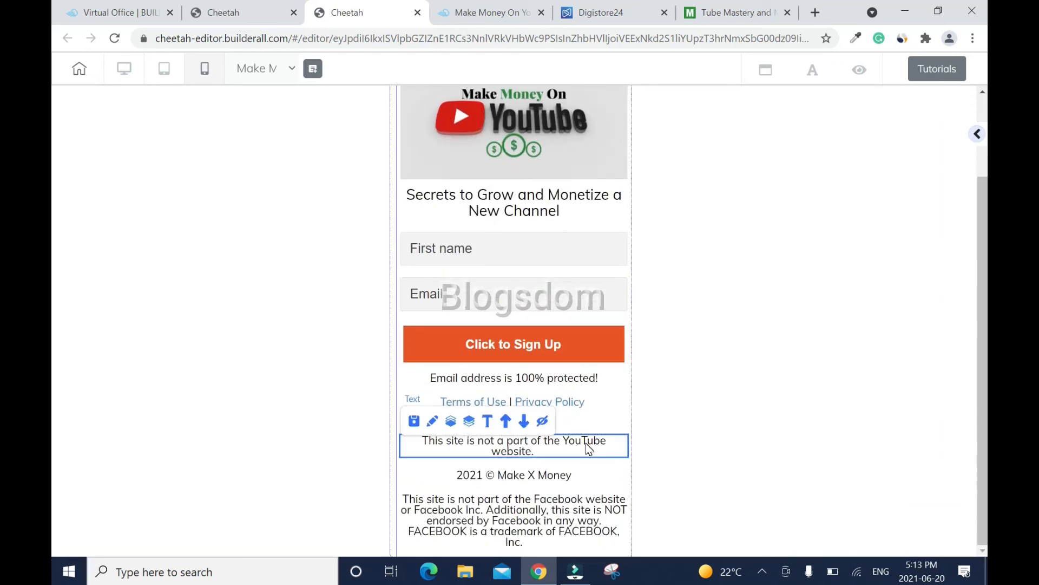
{"action": "left_click", "coordinate": [524, 420]}
{"action": "scroll", "coordinate": [903, 485], "scroll_direction": "down", "scroll_amount": 2}
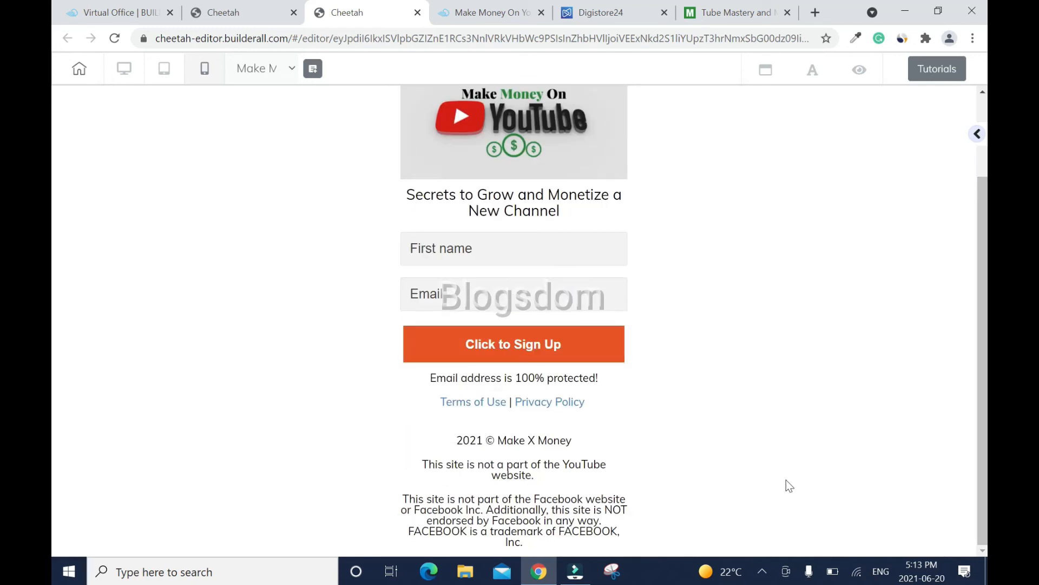
{"action": "left_click", "coordinate": [574, 410]}
{"action": "left_click", "coordinate": [523, 378]}
{"action": "scroll", "coordinate": [55, 501], "scroll_direction": "down", "scroll_amount": 2}
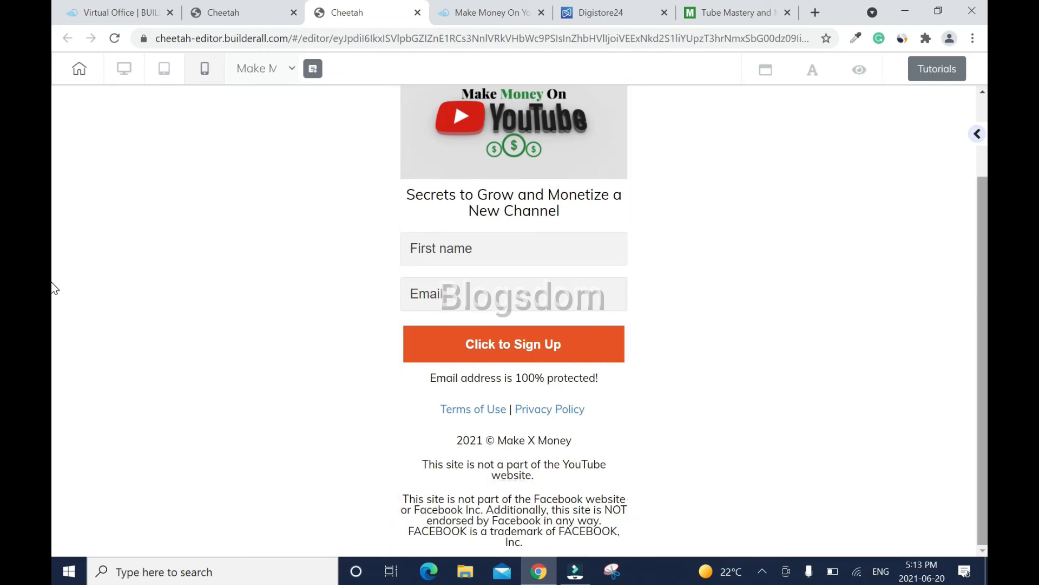
- Switch back to desktop view, then save and publish the landing page
{"action": "left_click", "coordinate": [124, 68]}
{"action": "left_click", "coordinate": [945, 75]}
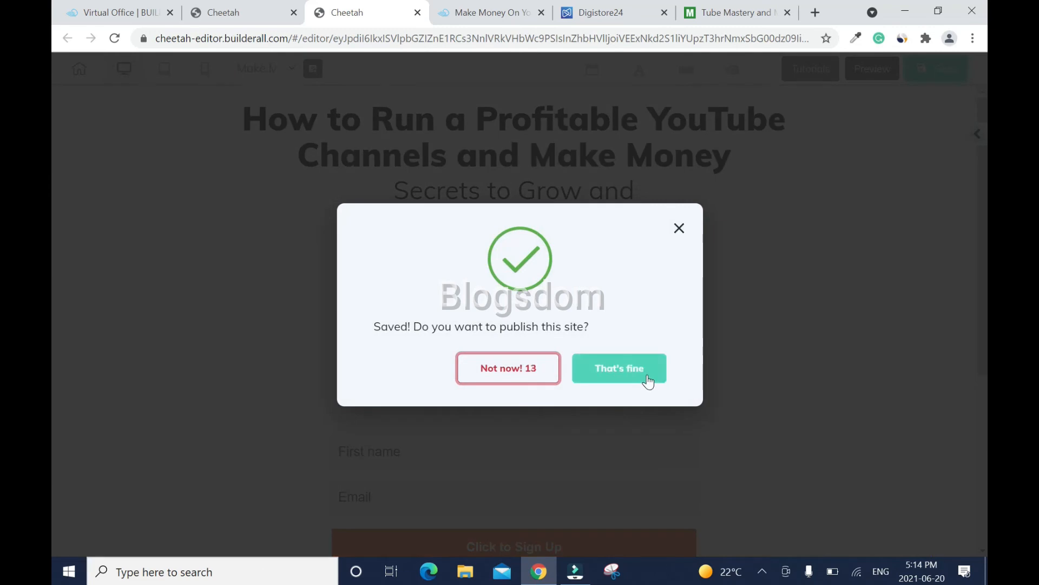
{"action": "left_click", "coordinate": [648, 382]}
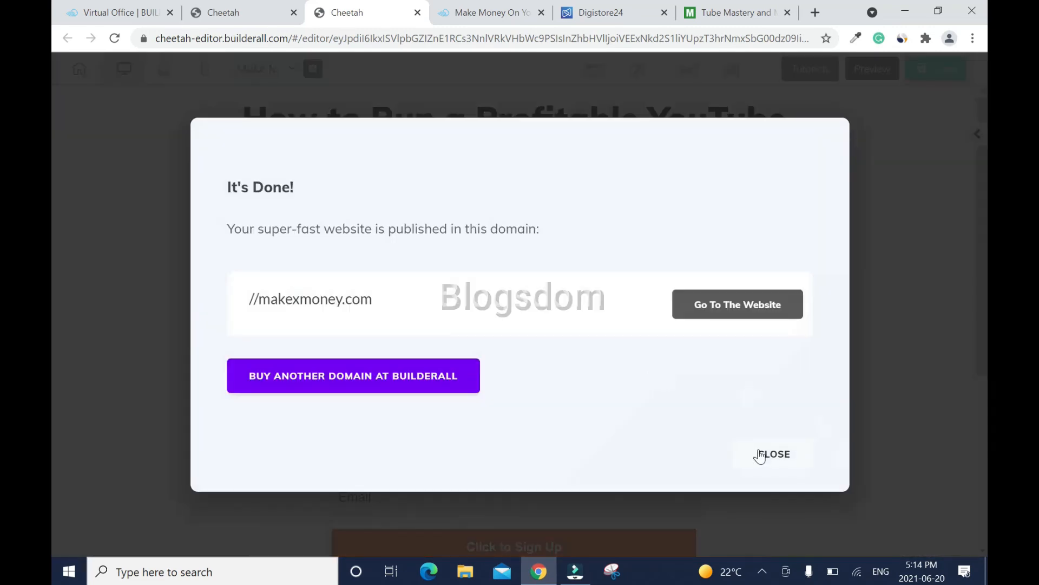
{"action": "left_click", "coordinate": [760, 455]}
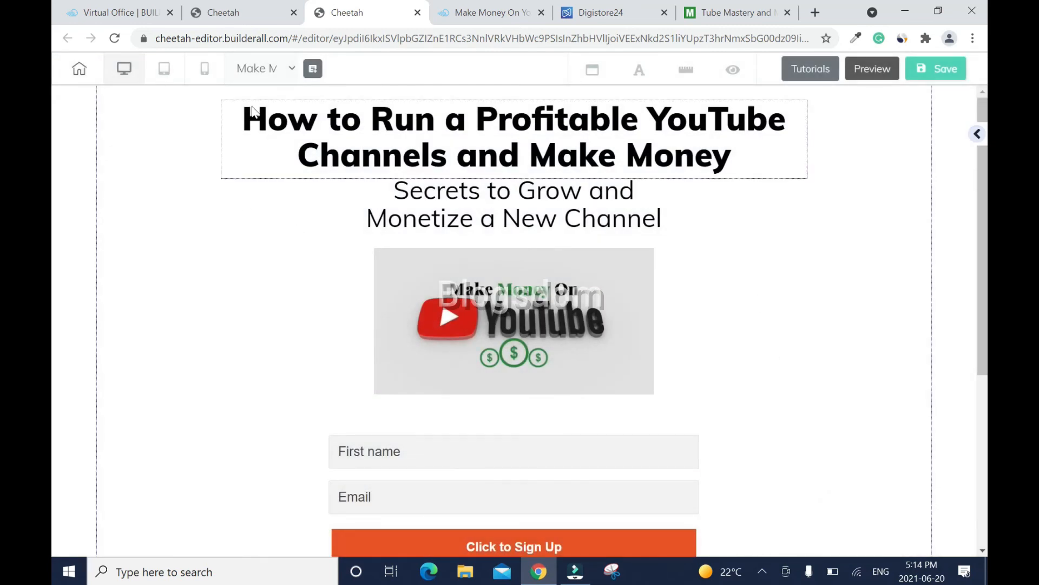
- Check the page's mobile and tablet layouts, then return to desktop view
{"action": "left_click", "coordinate": [205, 71]}
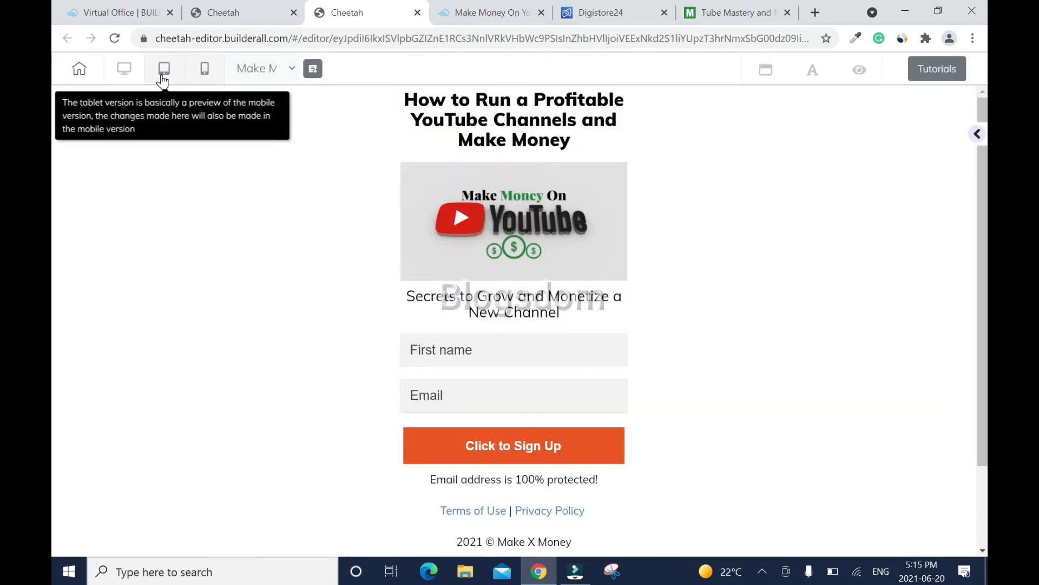
{"action": "left_click", "coordinate": [162, 77]}
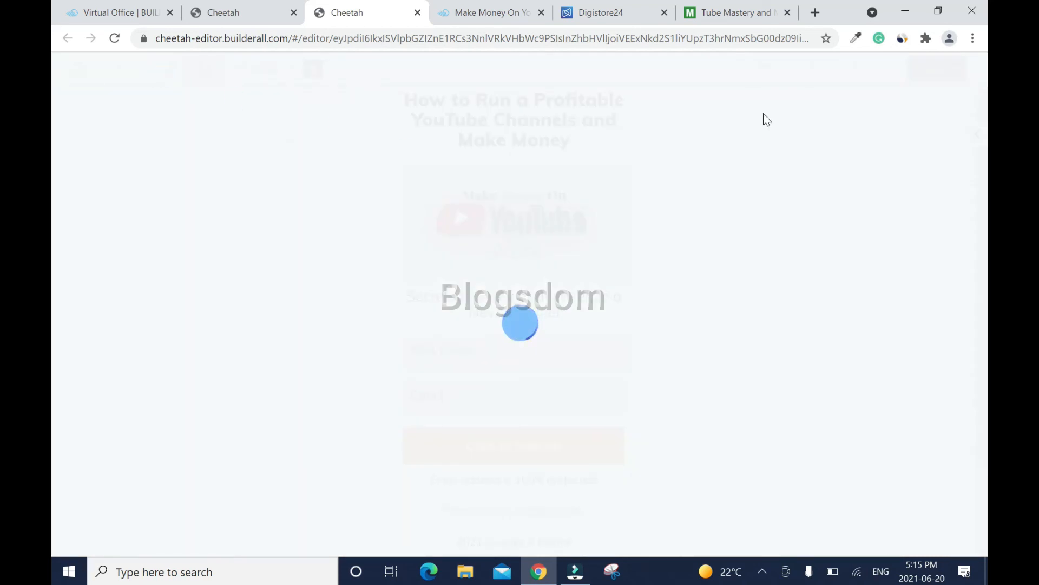
{"action": "scroll", "coordinate": [54, 518], "scroll_direction": "down", "scroll_amount": 1}
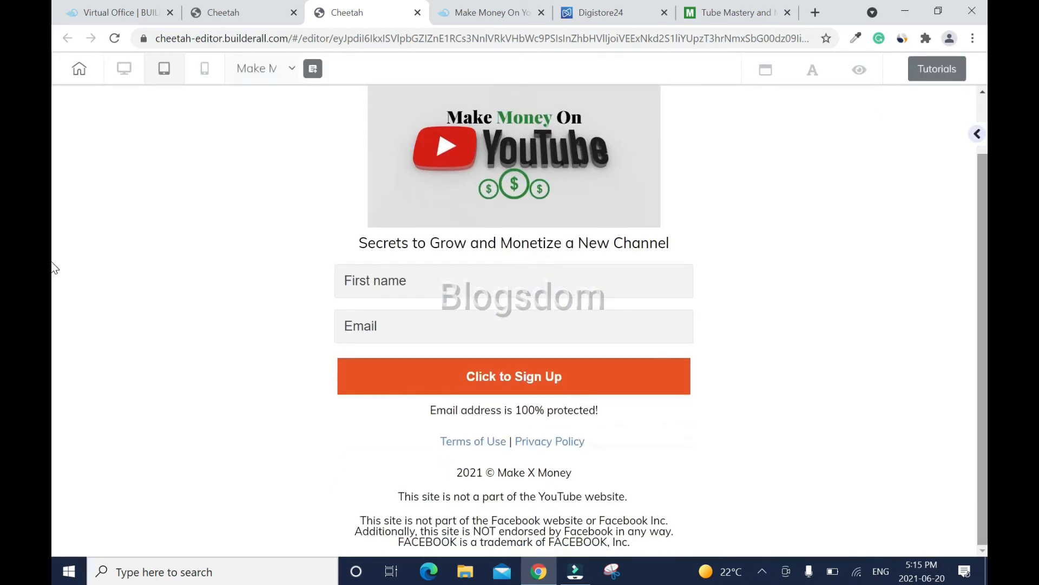
{"action": "scroll", "coordinate": [54, 268], "scroll_direction": "up", "scroll_amount": 1}
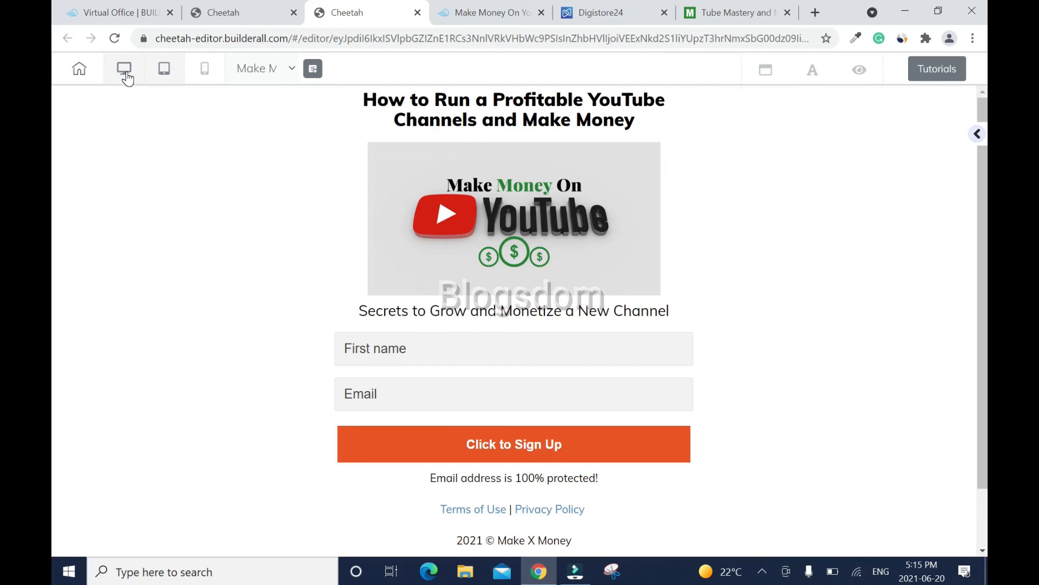
{"action": "left_click", "coordinate": [125, 76]}
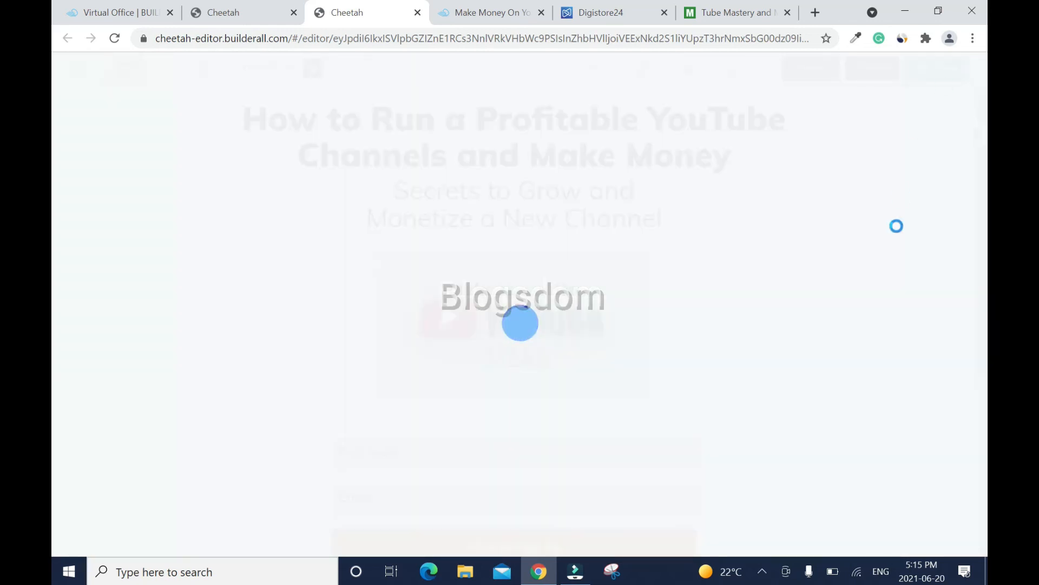
- Save again with Ctrl+S, agree to publish, and leave for the site dashboard
{"action": "key", "text": "ctrl+s"}
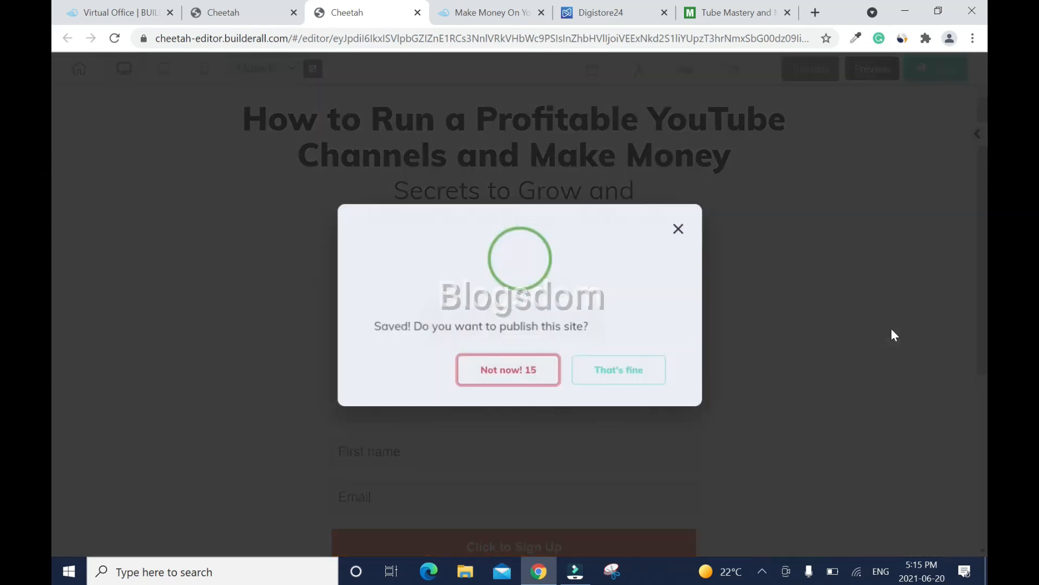
{"action": "left_click", "coordinate": [654, 374]}
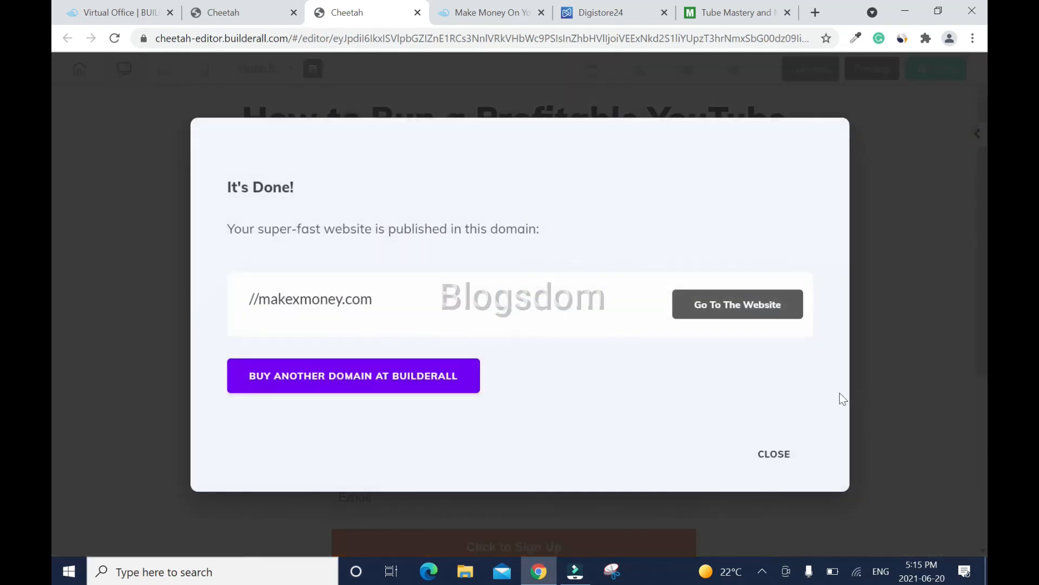
{"action": "left_click", "coordinate": [778, 455]}
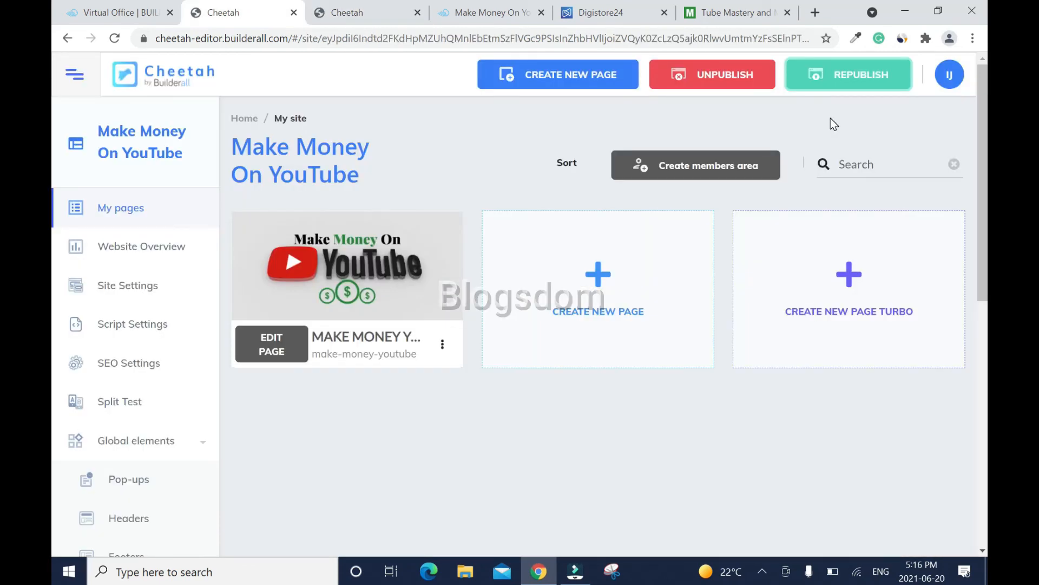
- Republish the site and open the live make-money-youtube page in a new tab
{"action": "left_click", "coordinate": [873, 74]}
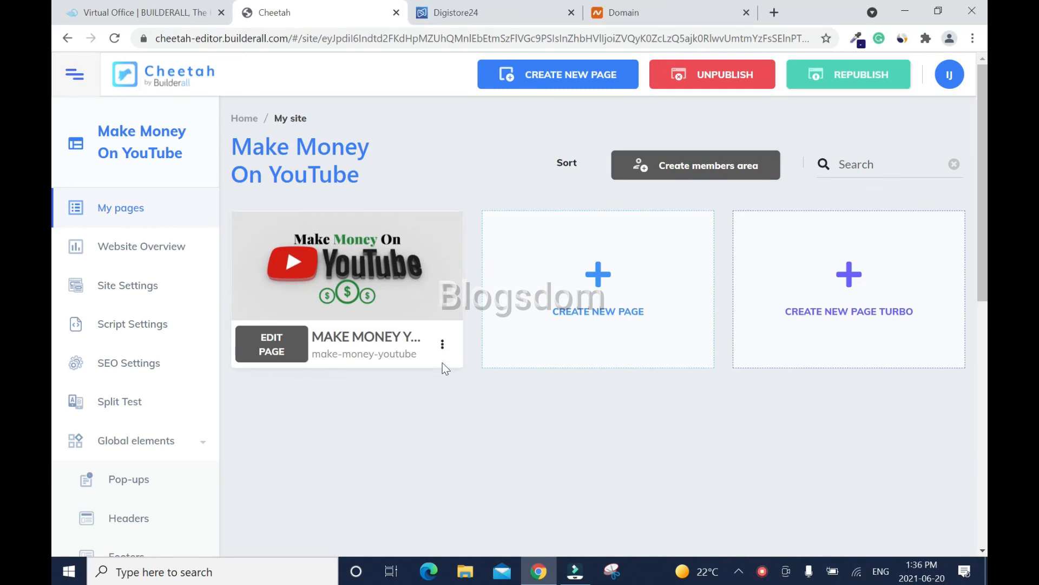
{"action": "left_click", "coordinate": [441, 349]}
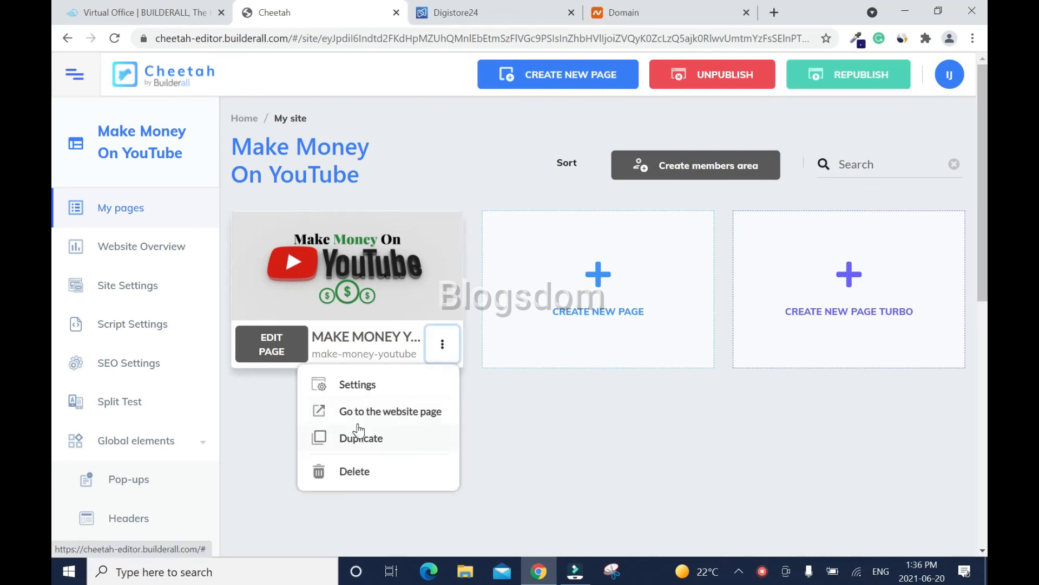
{"action": "left_click", "coordinate": [409, 420]}
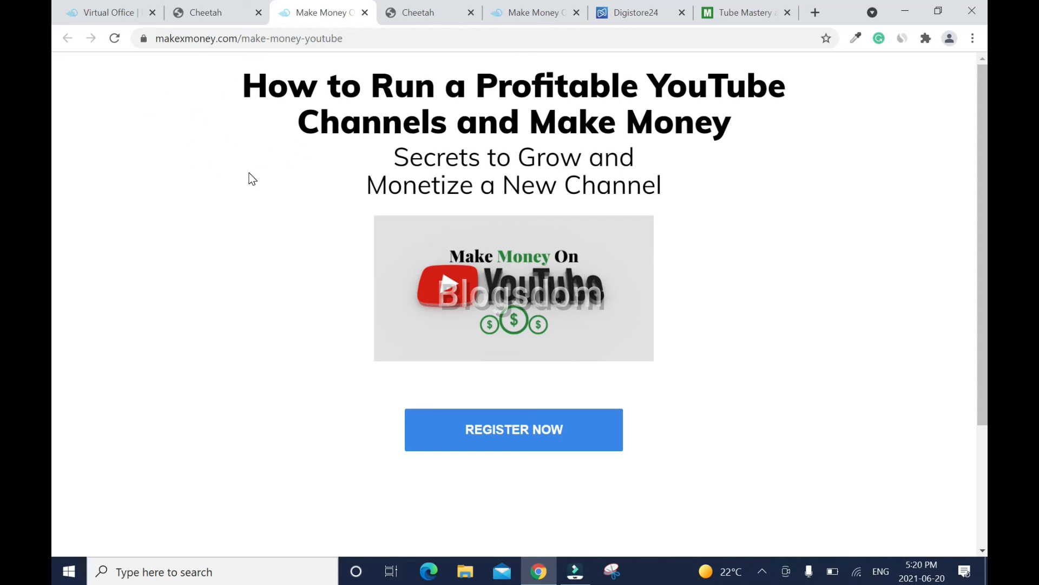
- Reload the live page and submit the signup form with a test name and Gmail address
{"action": "left_click", "coordinate": [114, 38]}
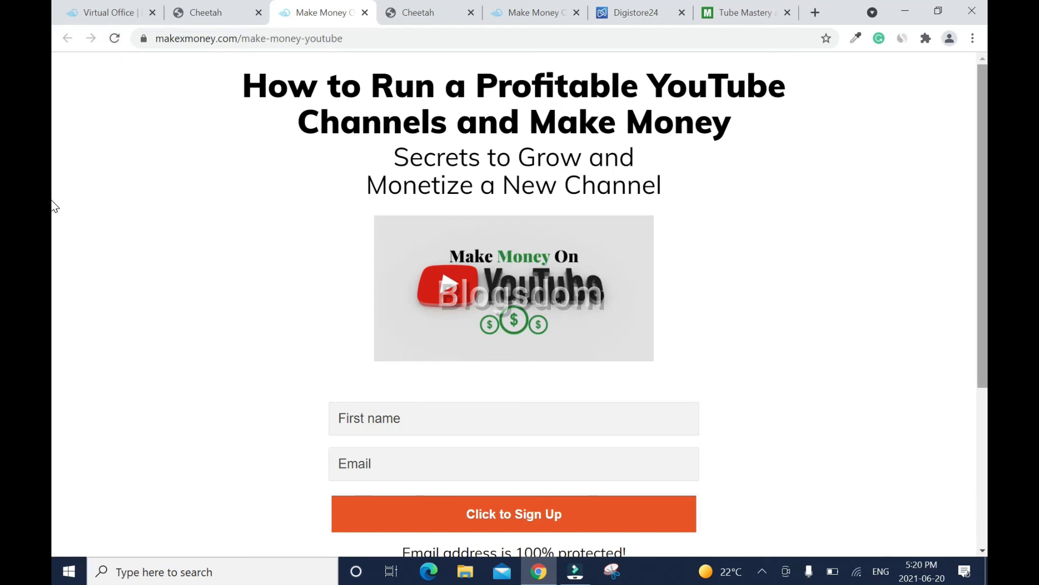
{"action": "scroll", "coordinate": [54, 228], "scroll_direction": "down", "scroll_amount": 5}
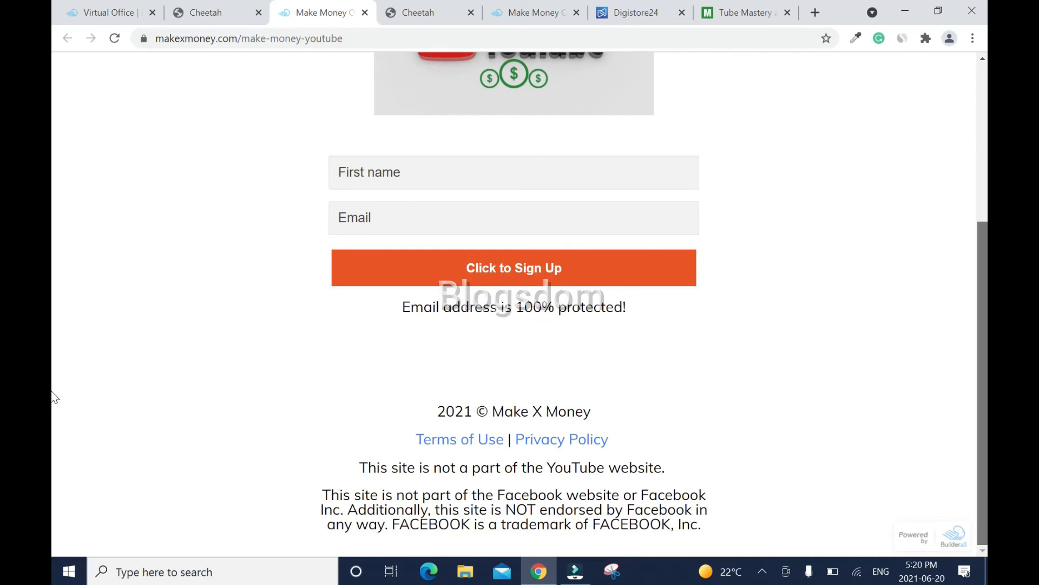
{"action": "scroll", "coordinate": [54, 379], "scroll_direction": "up", "scroll_amount": 5}
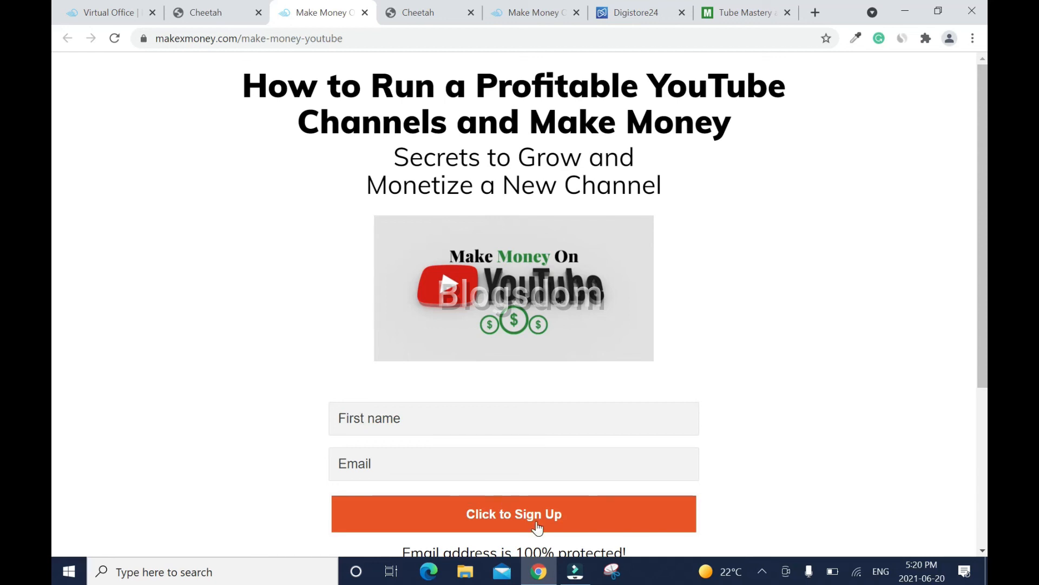
{"action": "scroll", "coordinate": [519, 303], "scroll_direction": "down", "scroll_amount": 3}
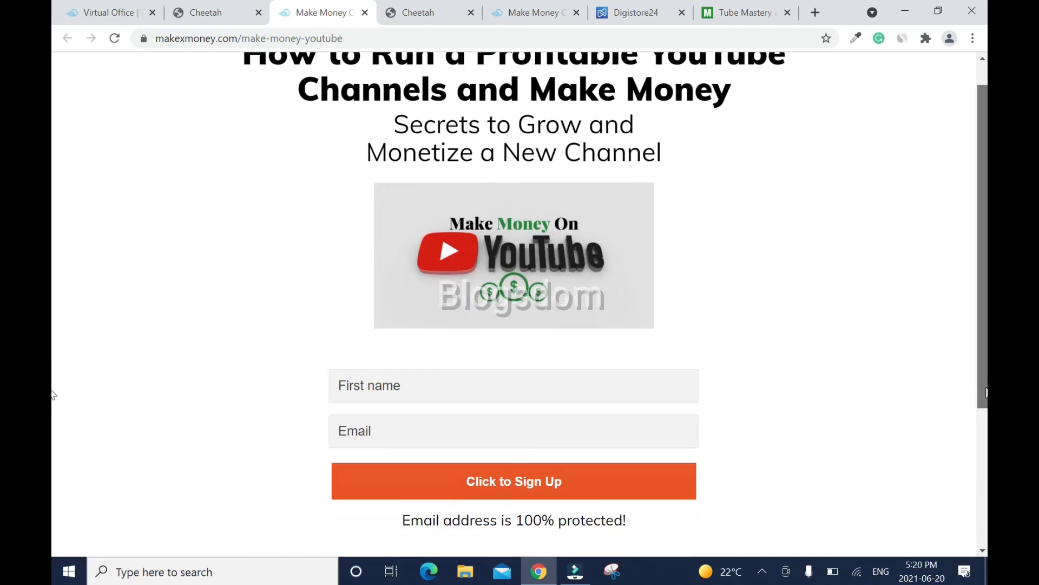
{"action": "type", "text": "@"}
{"action": "type", "text": "gm"}
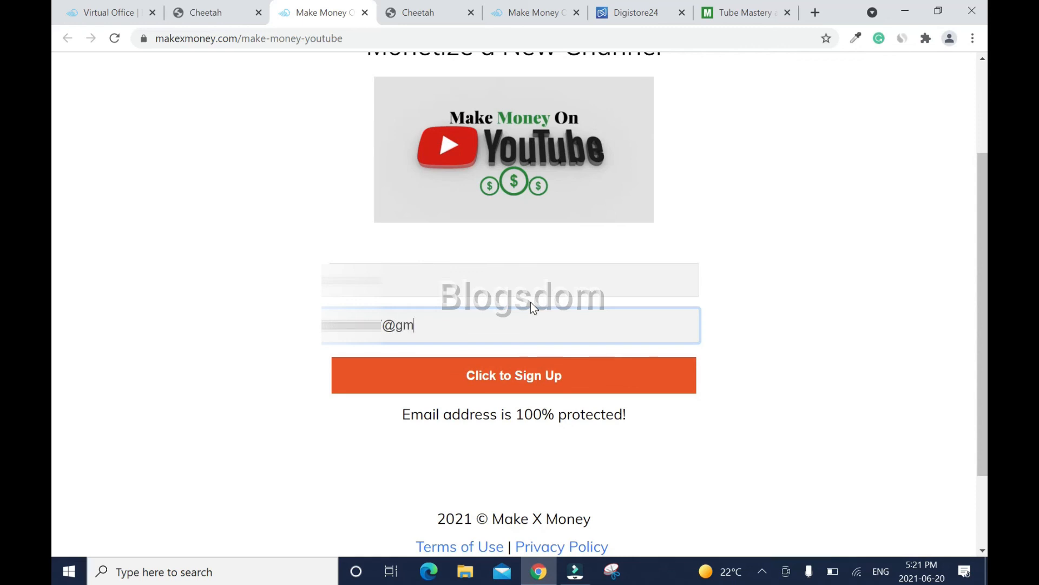
{"action": "type", "text": "ail.com"}
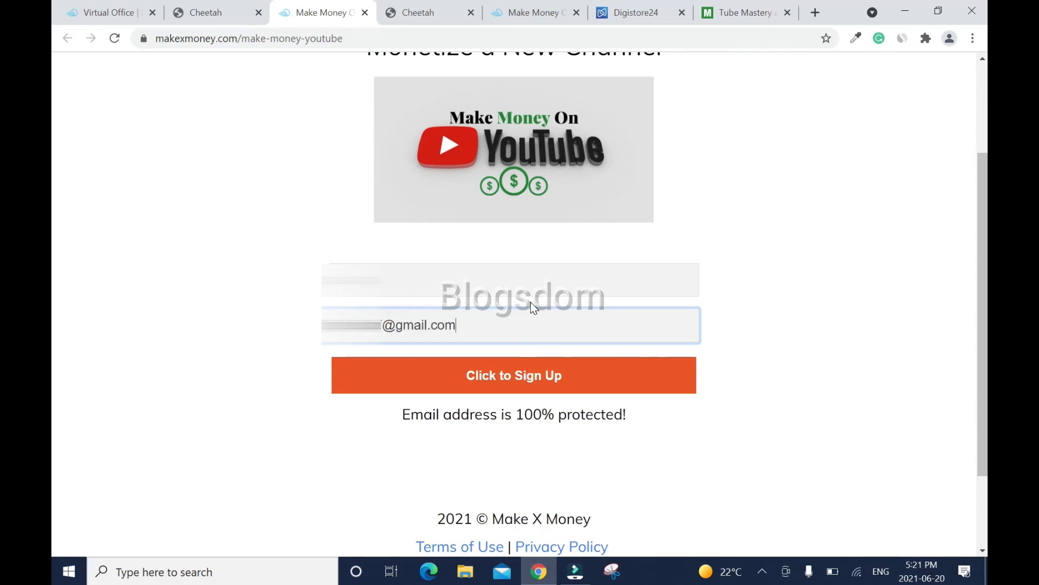
{"action": "left_click", "coordinate": [508, 373]}
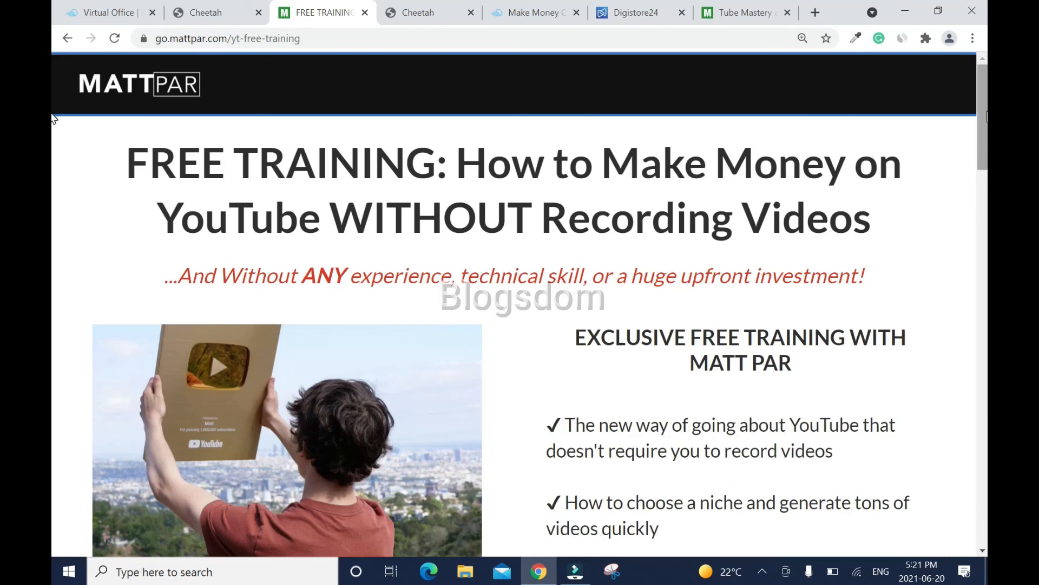
- Scroll through the FREE TRAINING page, then close its tab
{"action": "scroll", "coordinate": [53, 157], "scroll_direction": "down", "scroll_amount": 10}
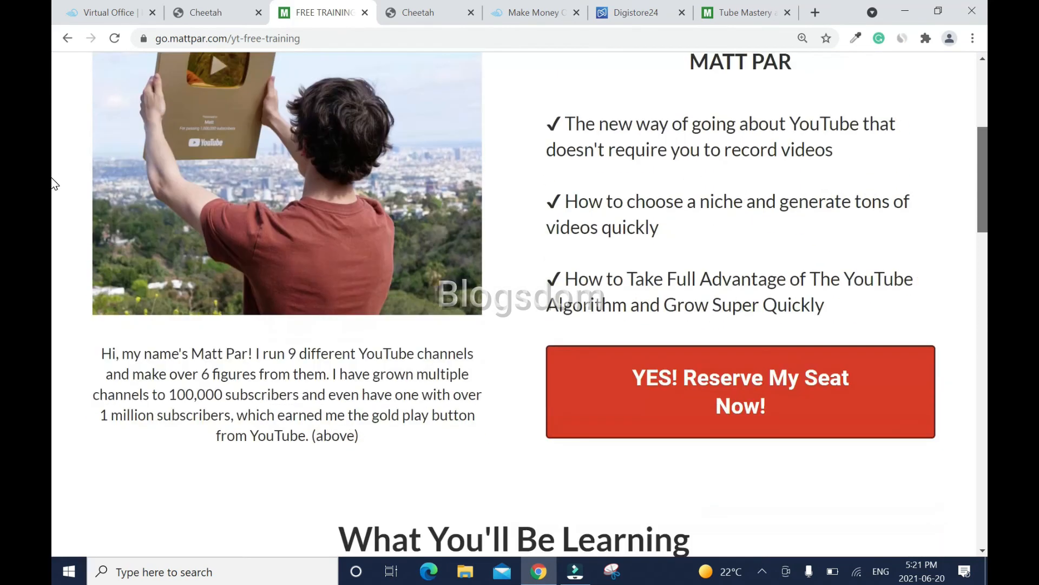
{"action": "scroll", "coordinate": [53, 250], "scroll_direction": "down", "scroll_amount": 12}
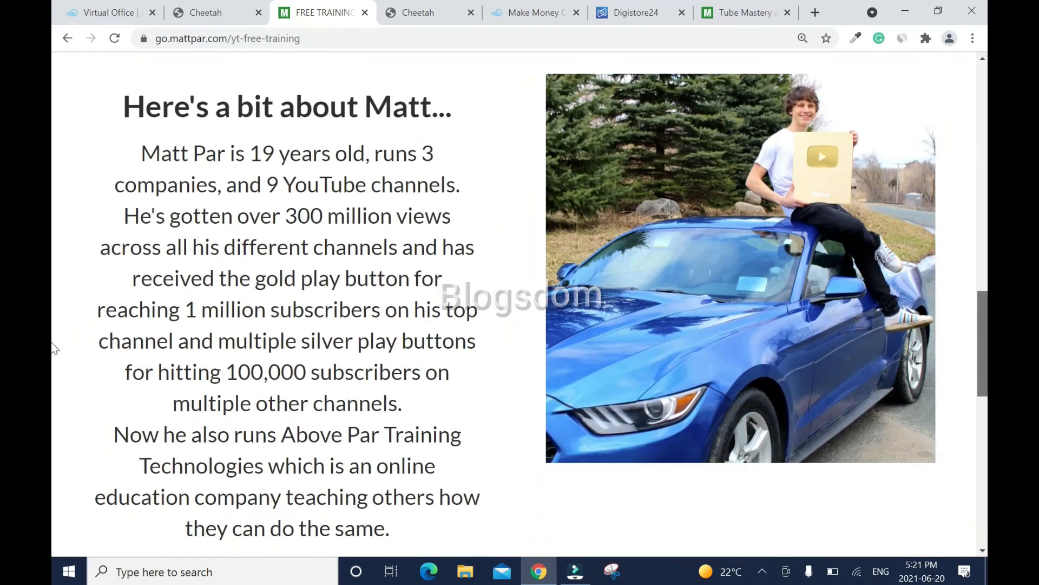
{"action": "scroll", "coordinate": [53, 412], "scroll_direction": "down", "scroll_amount": 8}
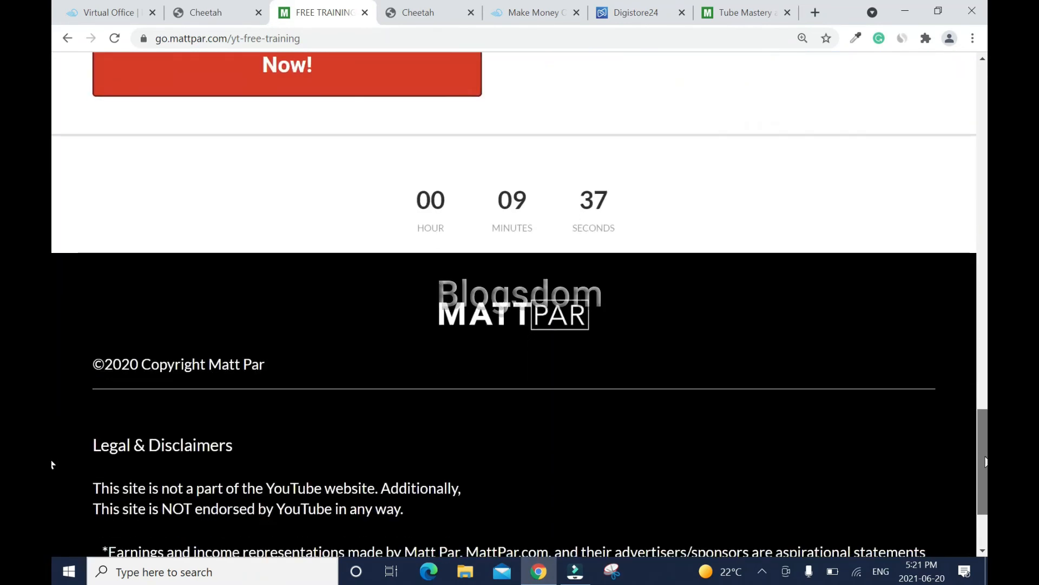
{"action": "scroll", "coordinate": [984, 435], "scroll_direction": "up", "scroll_amount": 3}
{"action": "scroll", "coordinate": [979, 251], "scroll_direction": "up", "scroll_amount": 15}
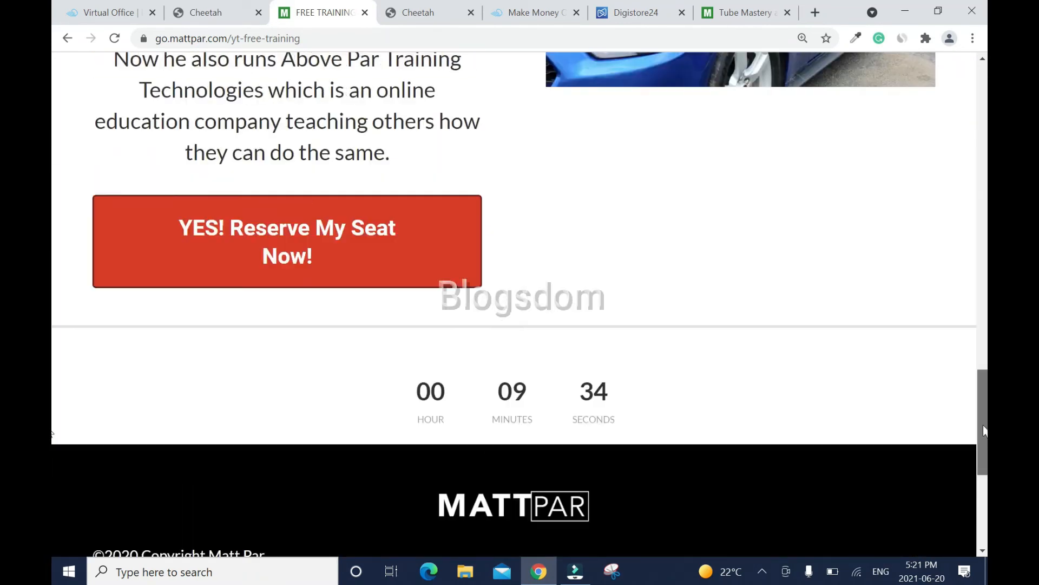
{"action": "scroll", "coordinate": [979, 245], "scroll_direction": "up", "scroll_amount": 8}
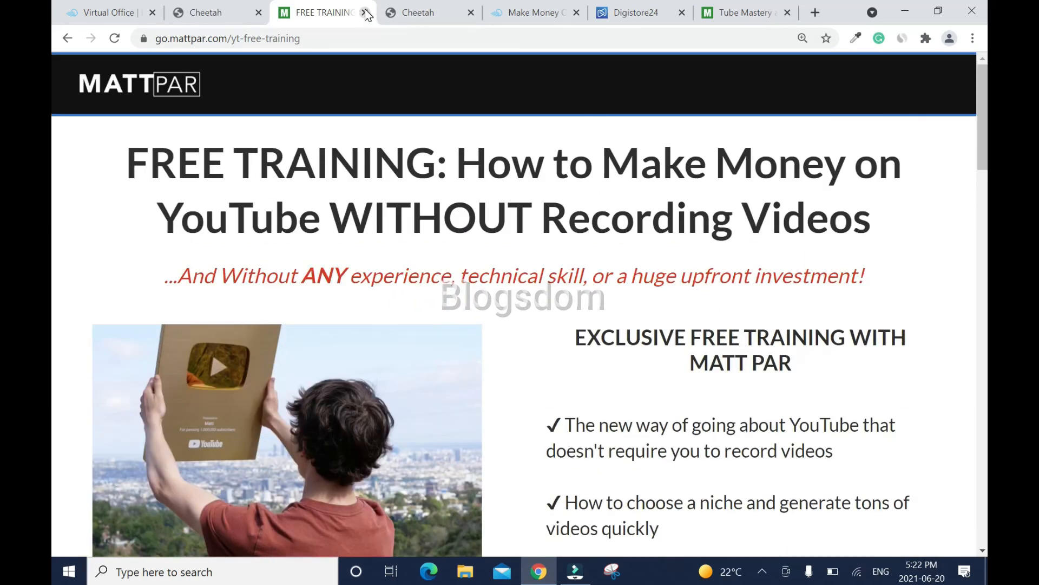
{"action": "left_click", "coordinate": [365, 12]}
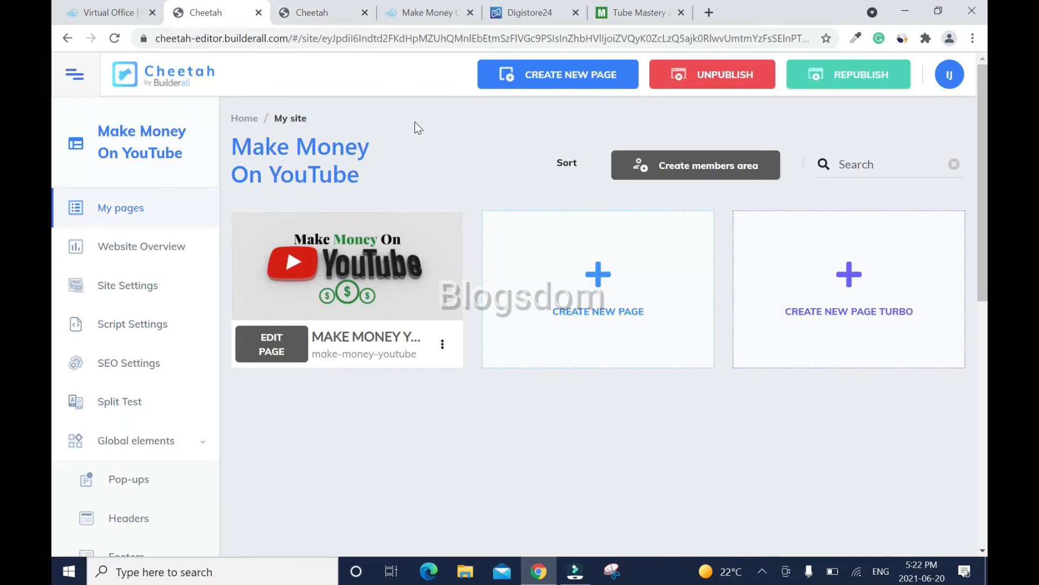
- In MailingBoss, view the Make Money On YouTube list's subscribers to confirm the test signup
{"action": "left_click", "coordinate": [130, 13]}
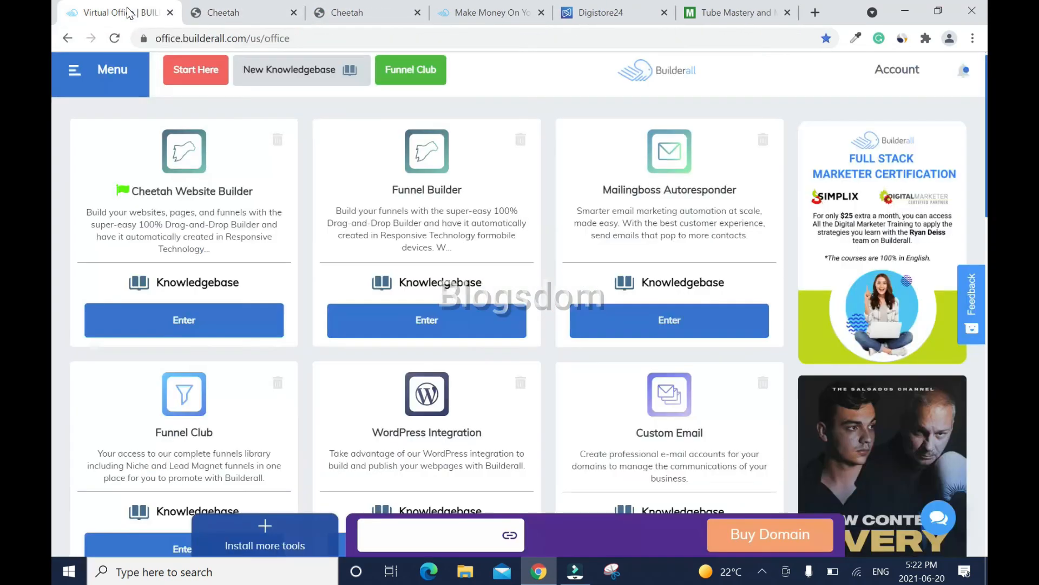
{"action": "left_click", "coordinate": [645, 327]}
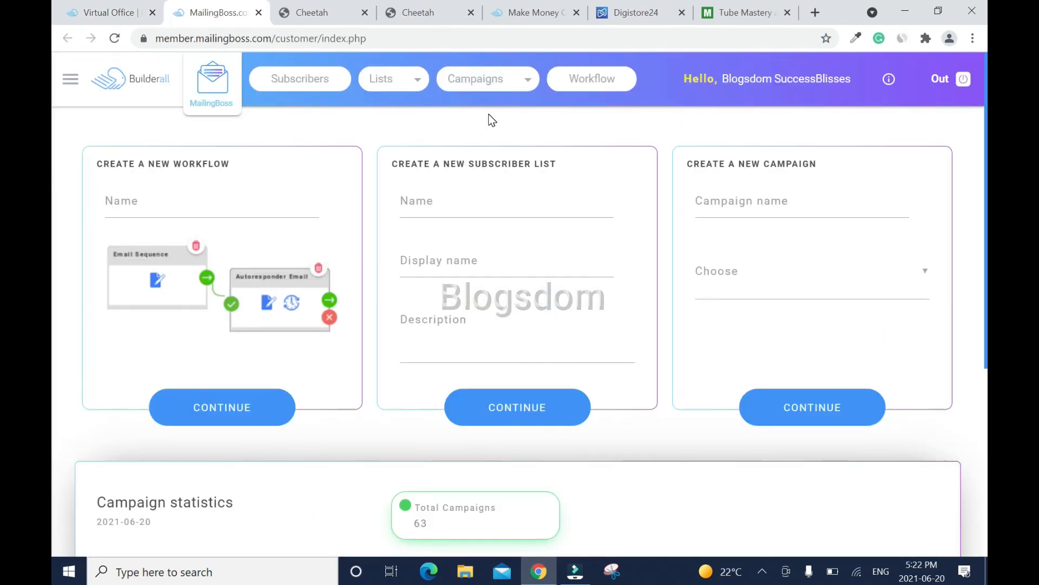
{"action": "left_click", "coordinate": [412, 80]}
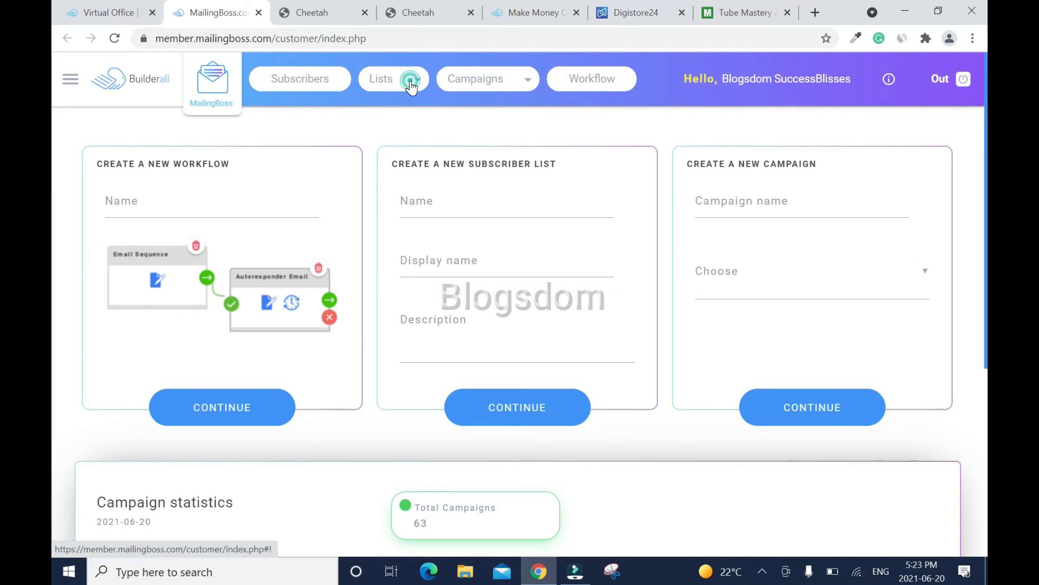
{"action": "left_click", "coordinate": [400, 98]}
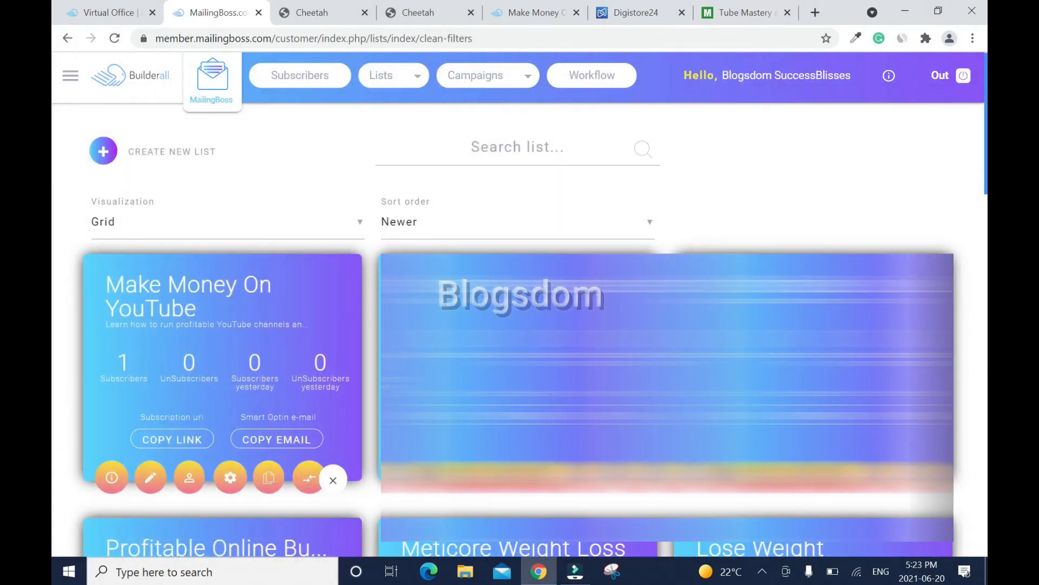
{"action": "left_click", "coordinate": [194, 487]}
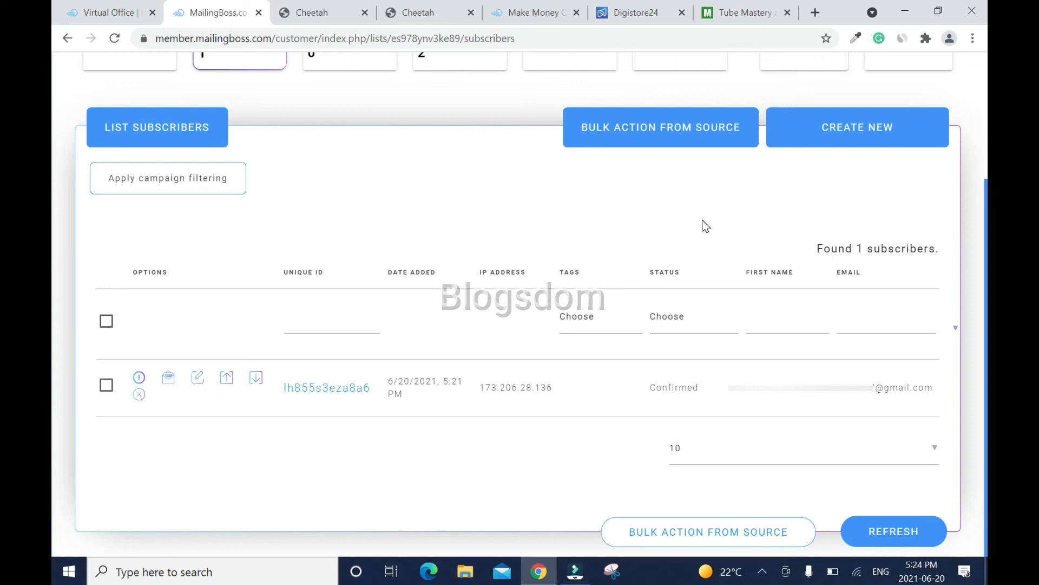
{"action": "left_click", "coordinate": [815, 13]}
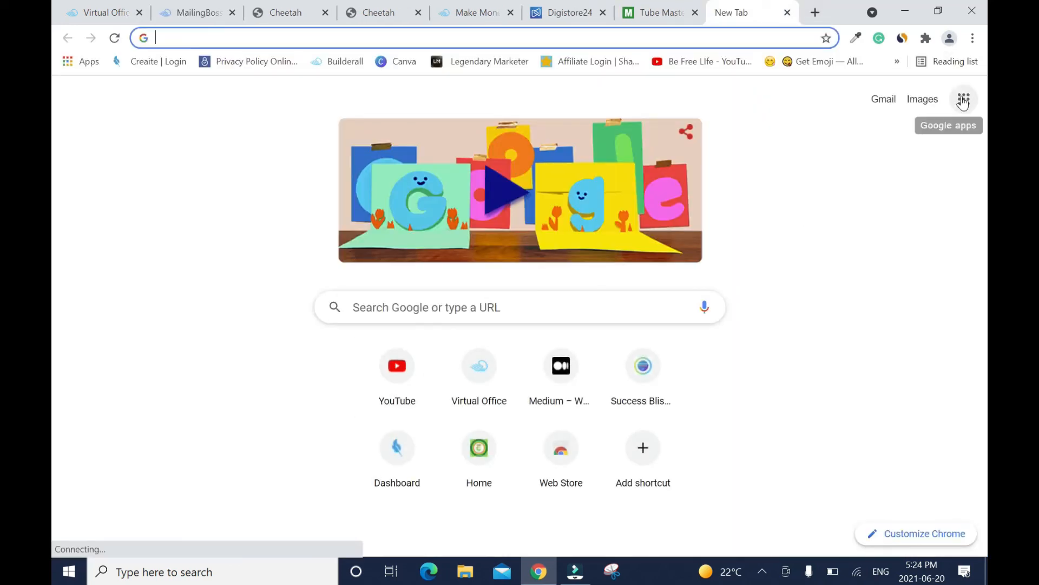
- Open Gmail, read the 'Welcome to the make money on YouTube list' email, then close the tab
{"action": "left_click", "coordinate": [963, 101]}
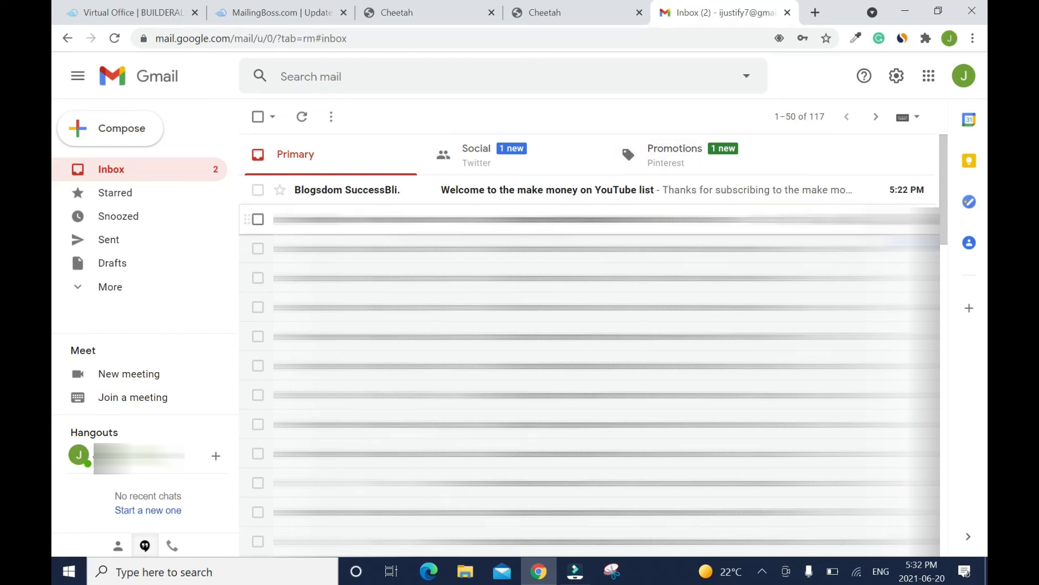
{"action": "left_click", "coordinate": [495, 199]}
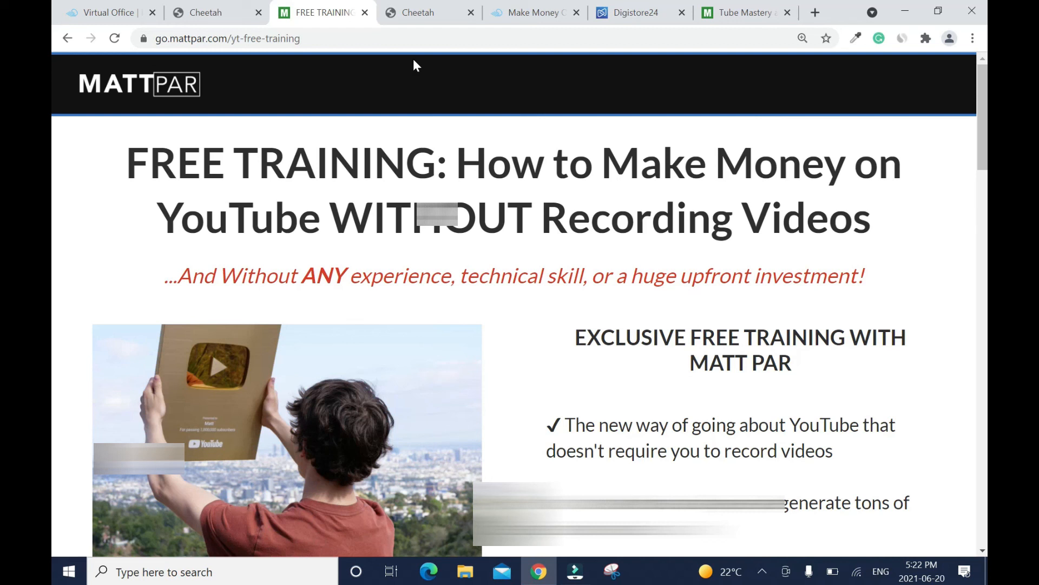
{"action": "left_click", "coordinate": [365, 12]}
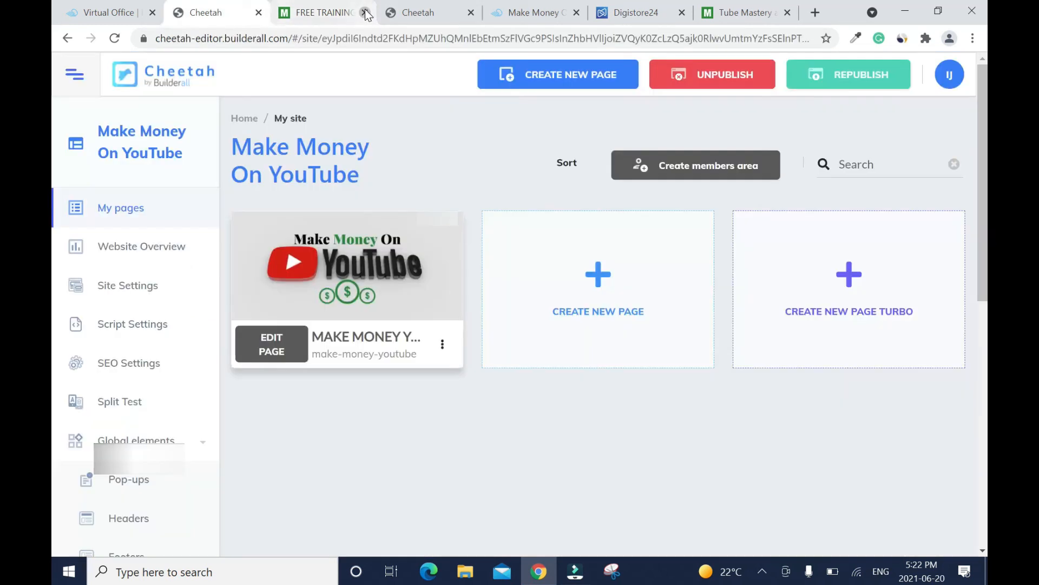